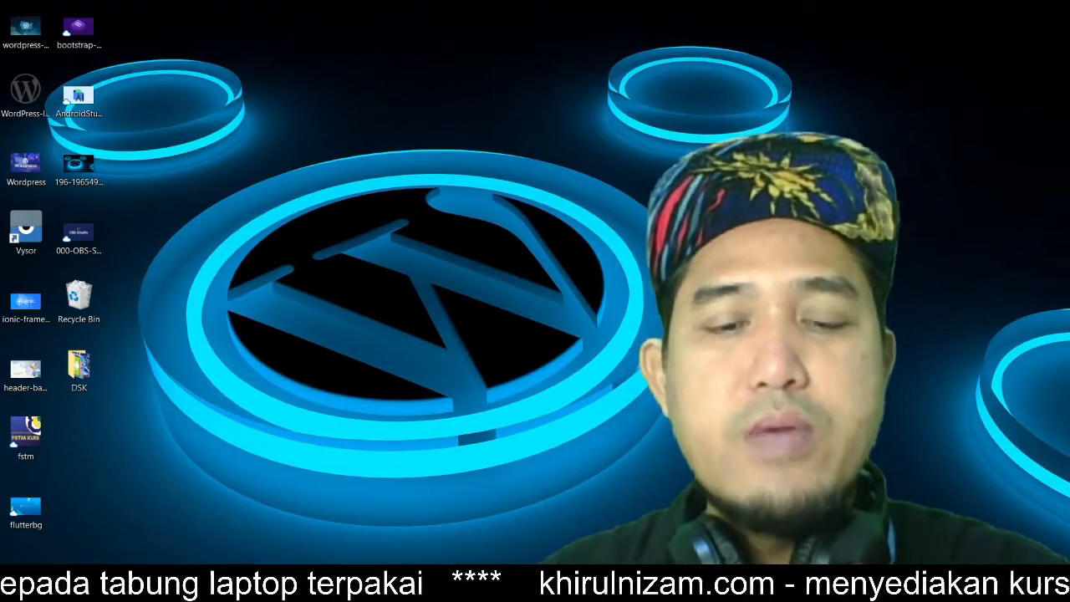
Step: Switch to the cPanel browser tab, log out, and log back in to cPanel
mouse_move(467, 585)
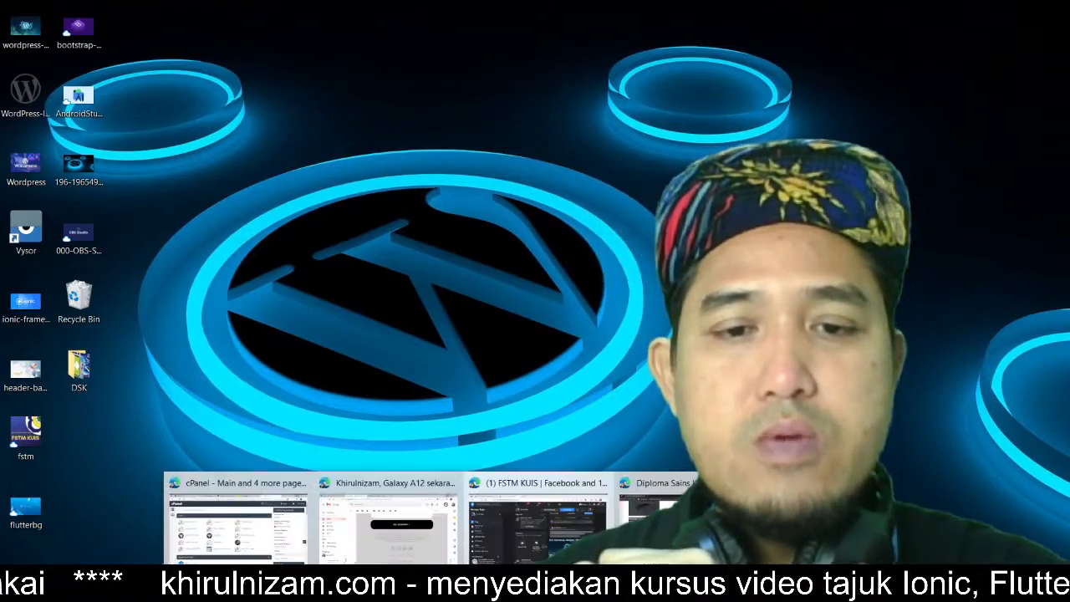
click(275, 552)
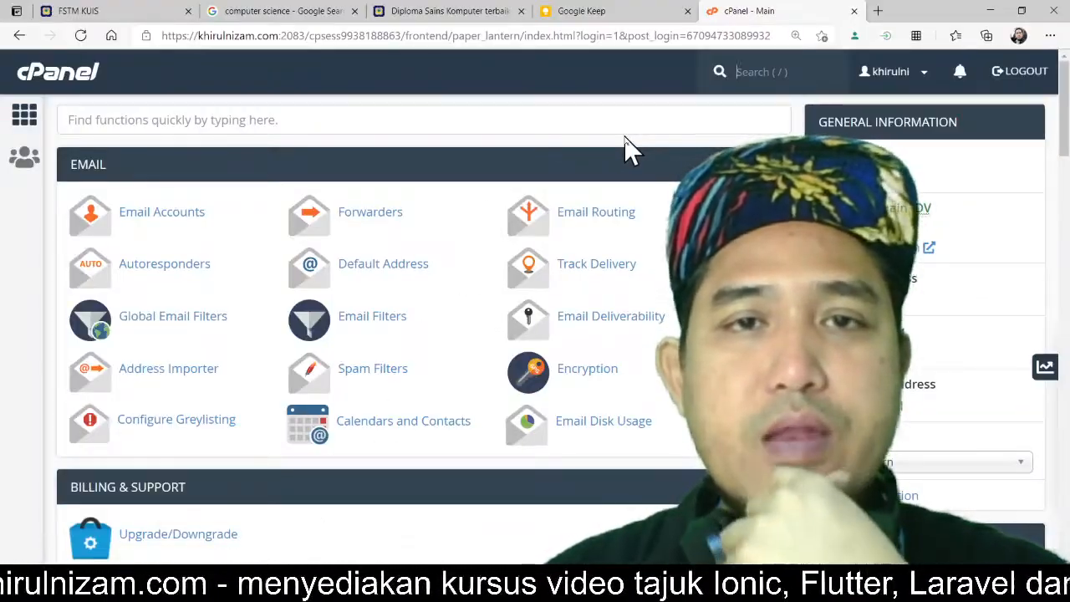
click(1040, 86)
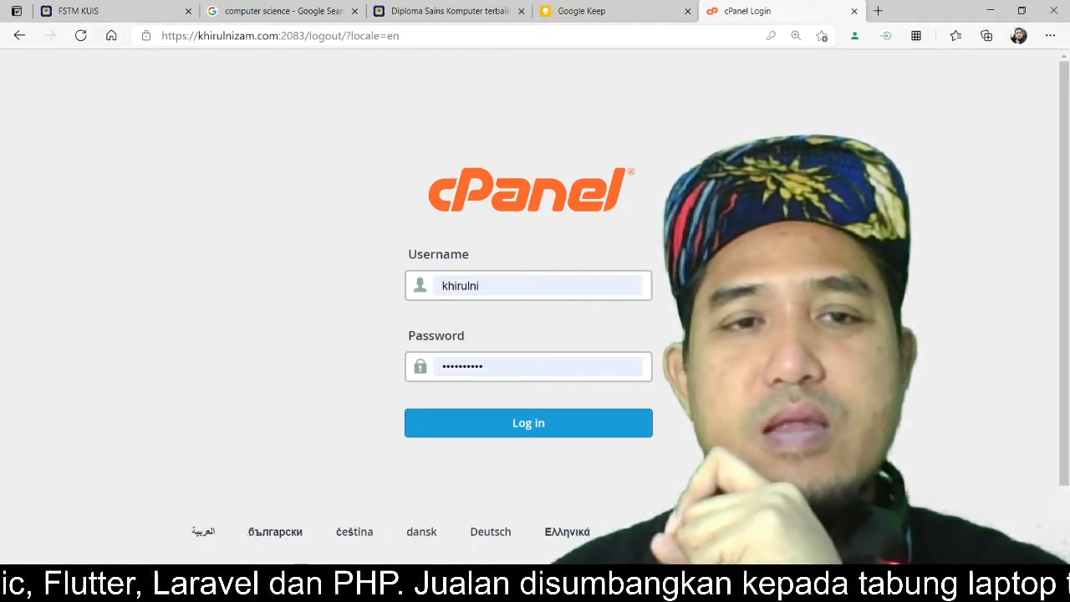
click(575, 424)
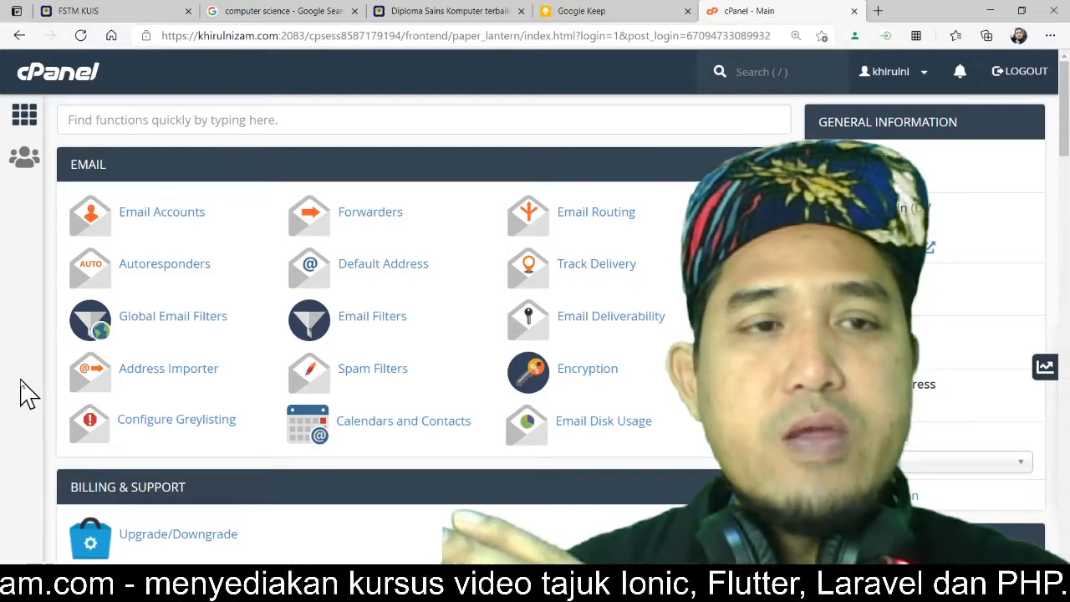
Step: Open WordPress Manager by Softaculous from the Software section of cPanel
scroll(25, 393, down, 1)
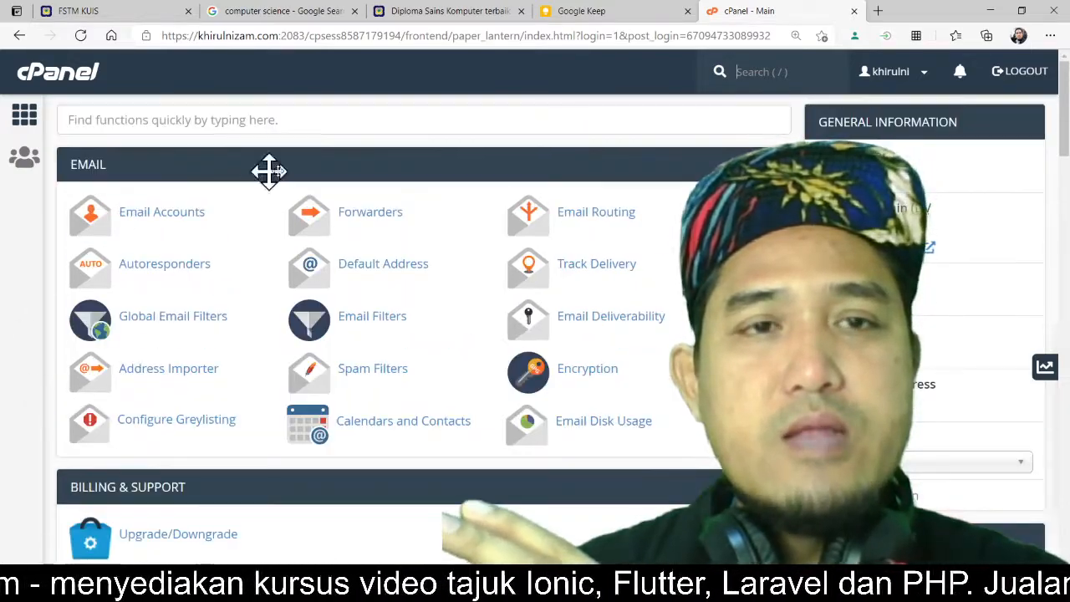
scroll(35, 372, down, 2)
scroll(35, 372, down, 5)
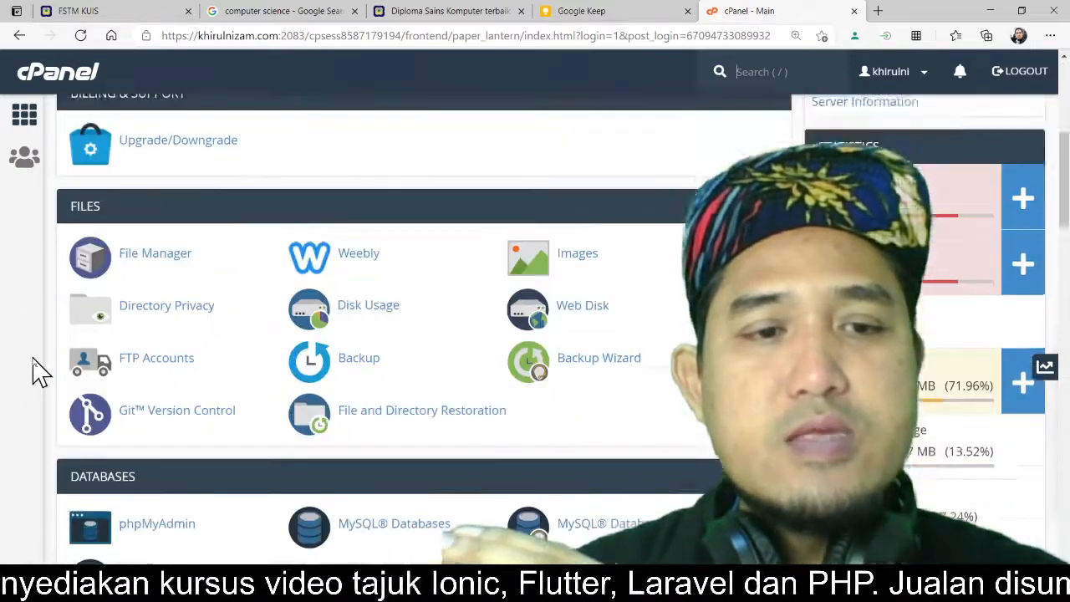
scroll(35, 372, down, 7)
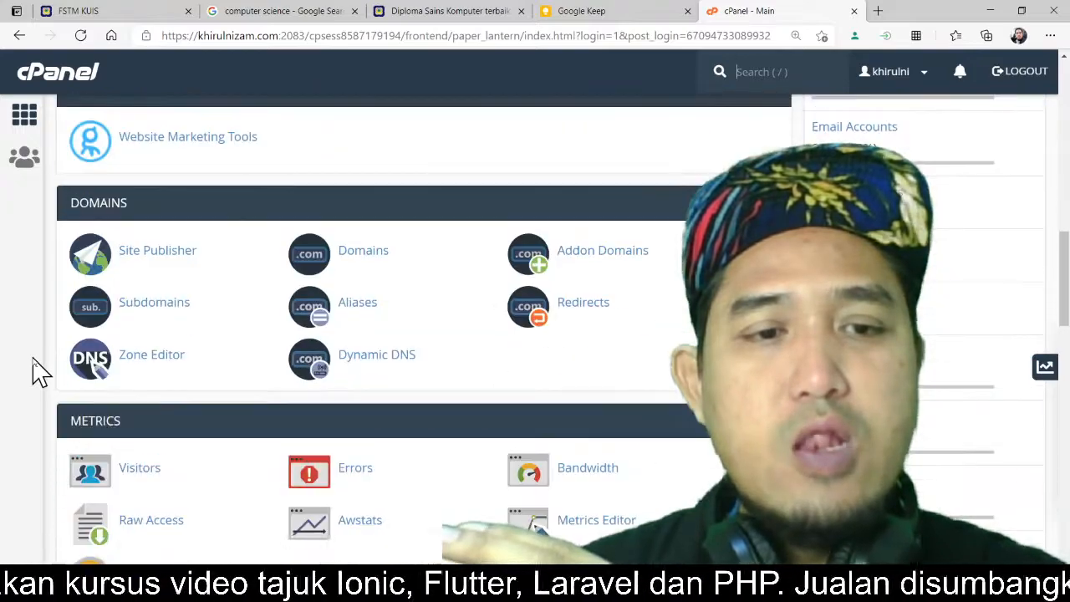
scroll(35, 372, down, 3)
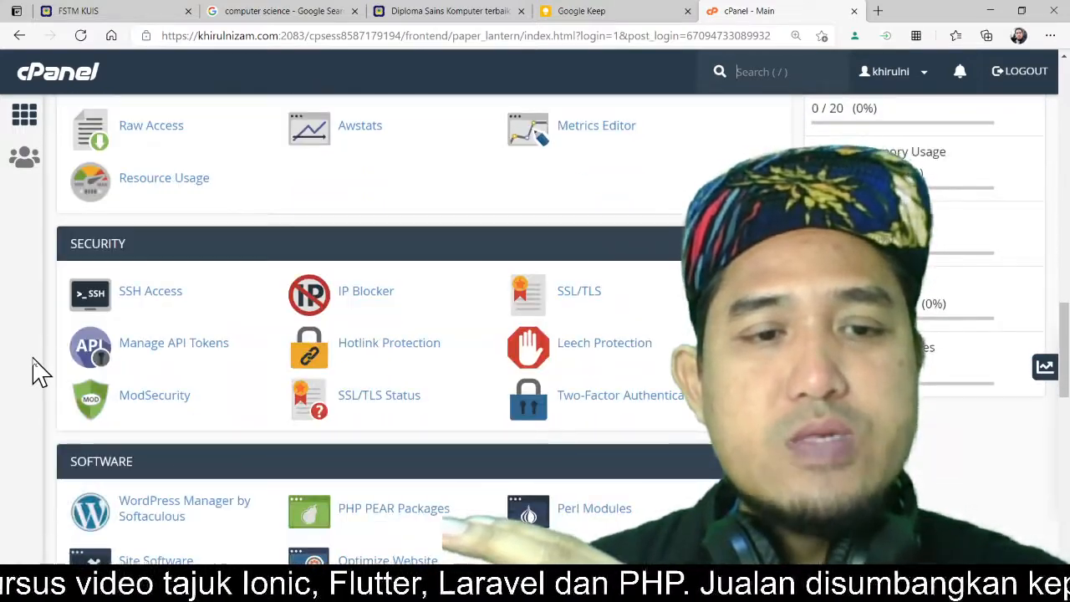
scroll(36, 370, down, 2)
click(151, 370)
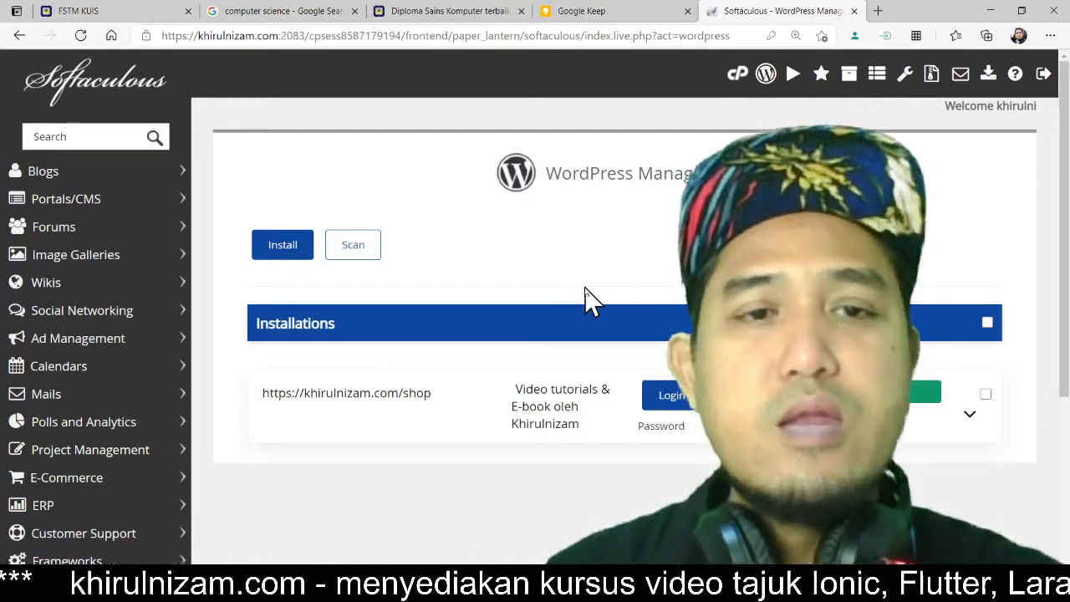
Step: Start a new WordPress installation and set the installation directory to blogsk
click(280, 249)
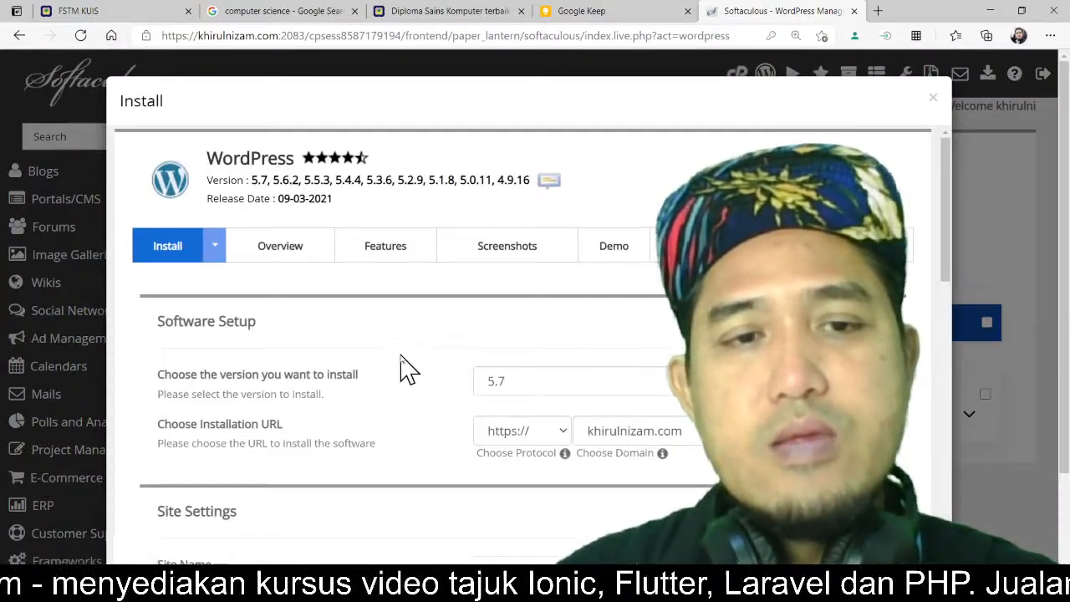
scroll(401, 368, down, 3)
scroll(408, 368, up, 2)
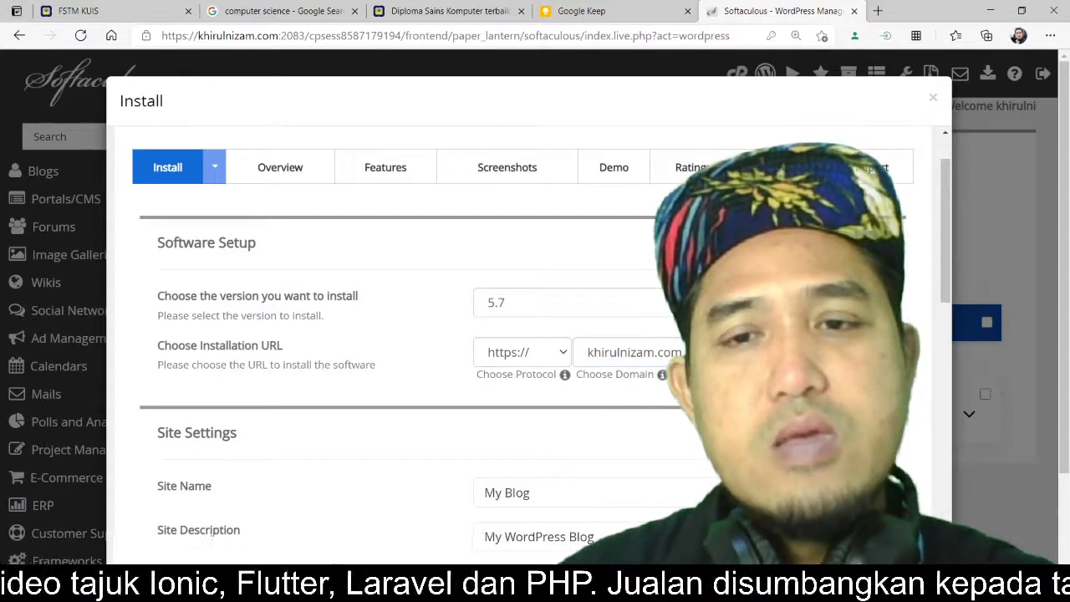
scroll(518, 351, down, 1)
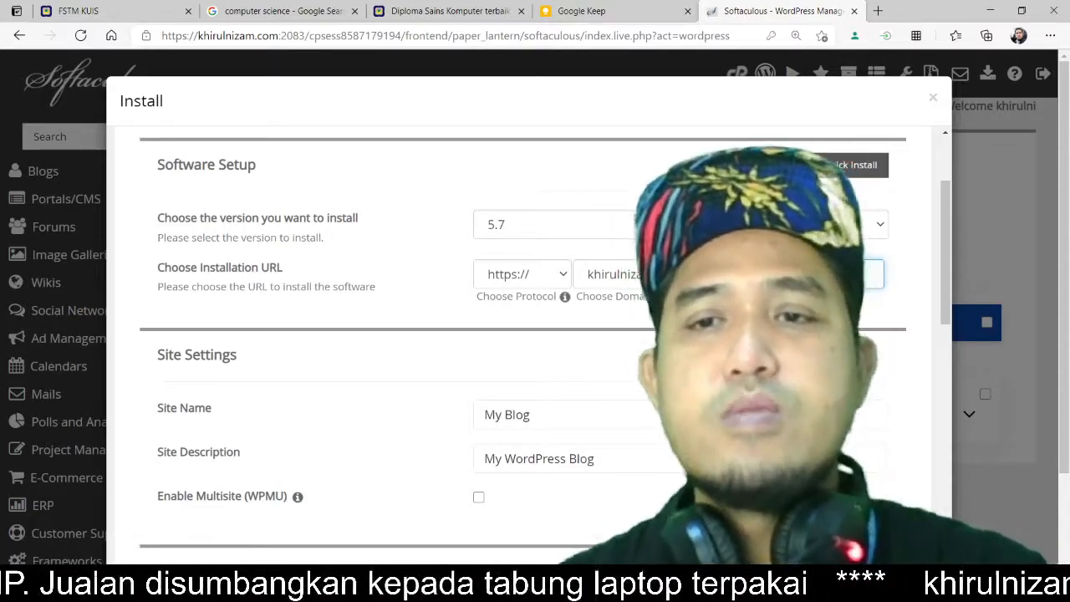
click(669, 274)
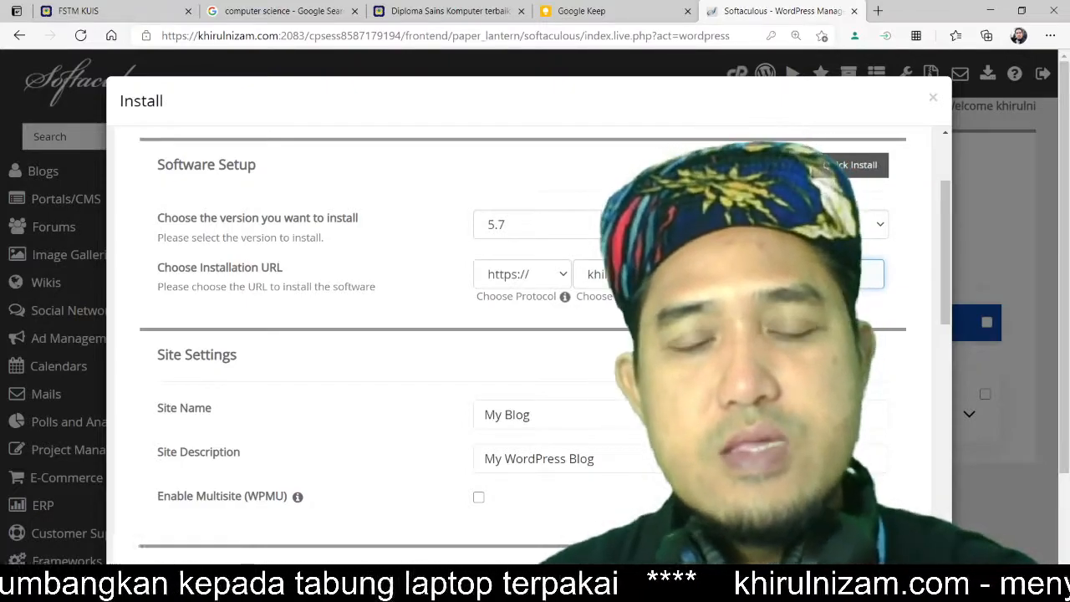
Step: Set the site name to "Blog sains komputer"
click(583, 411)
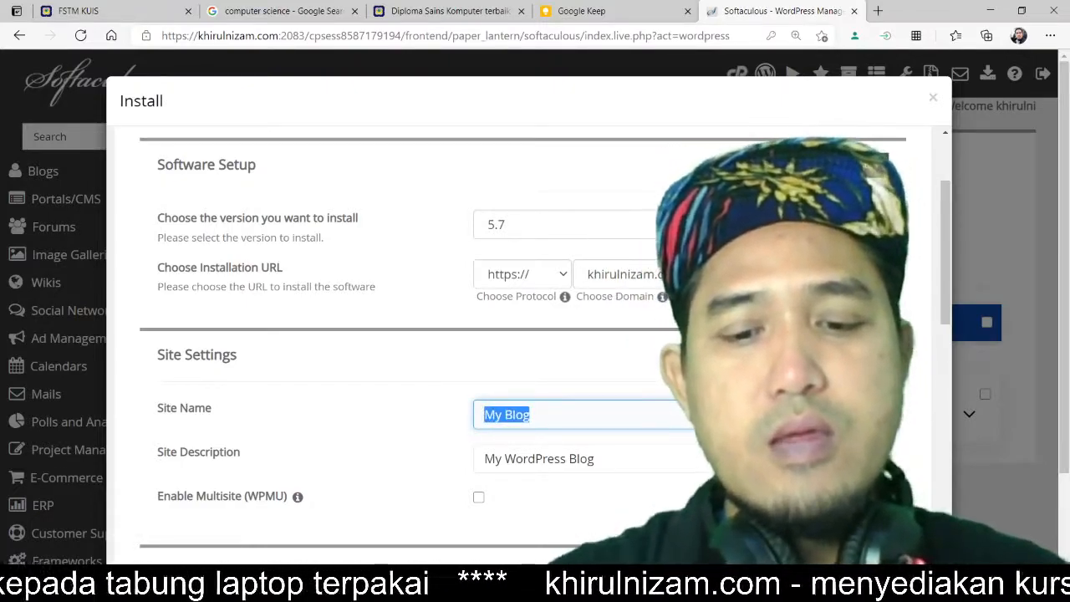
text(Blog sa)
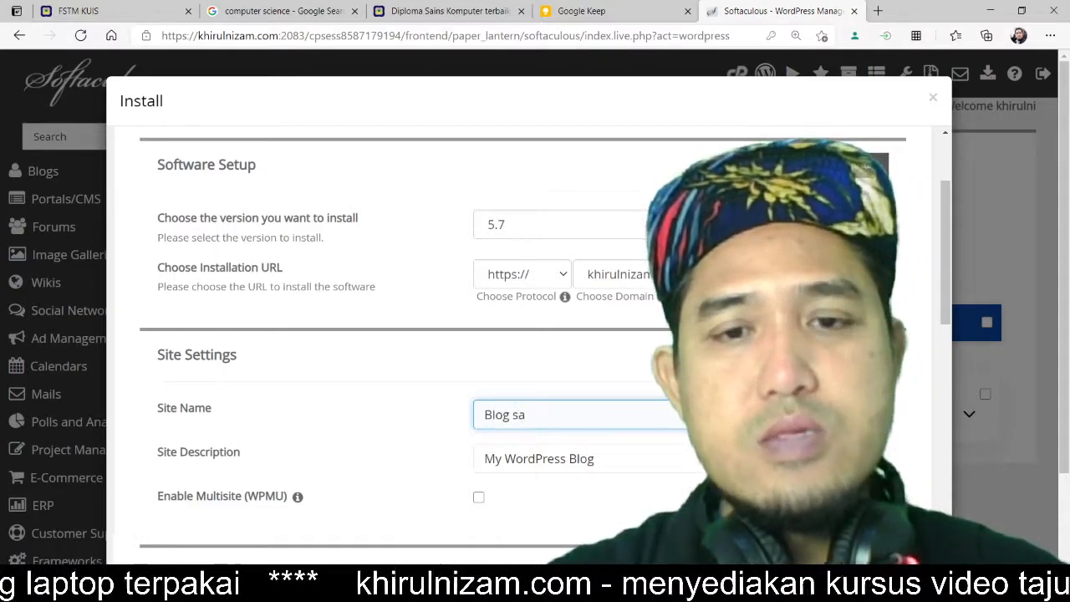
text(ins komputer)
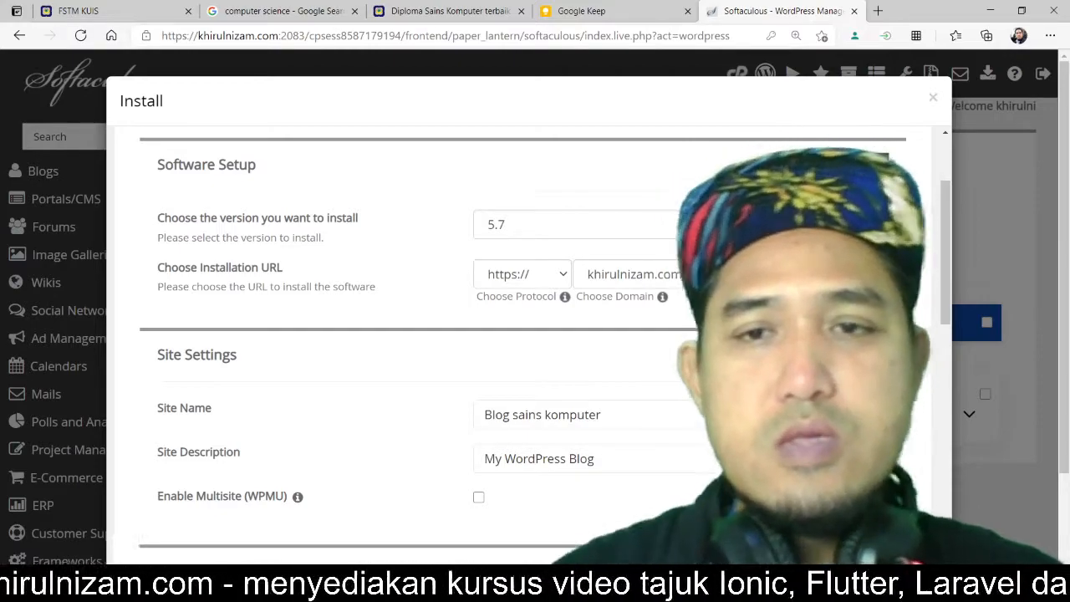
Step: Zoom the page to 175% and select the blogsk directory name
key(ctrl+plus)
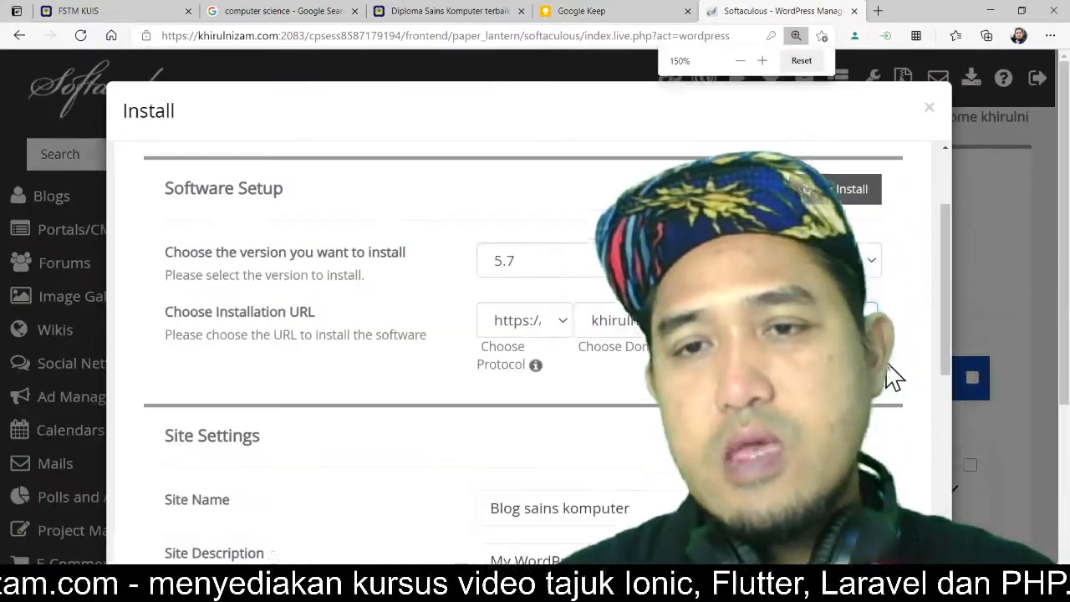
key(ctrl+plus)
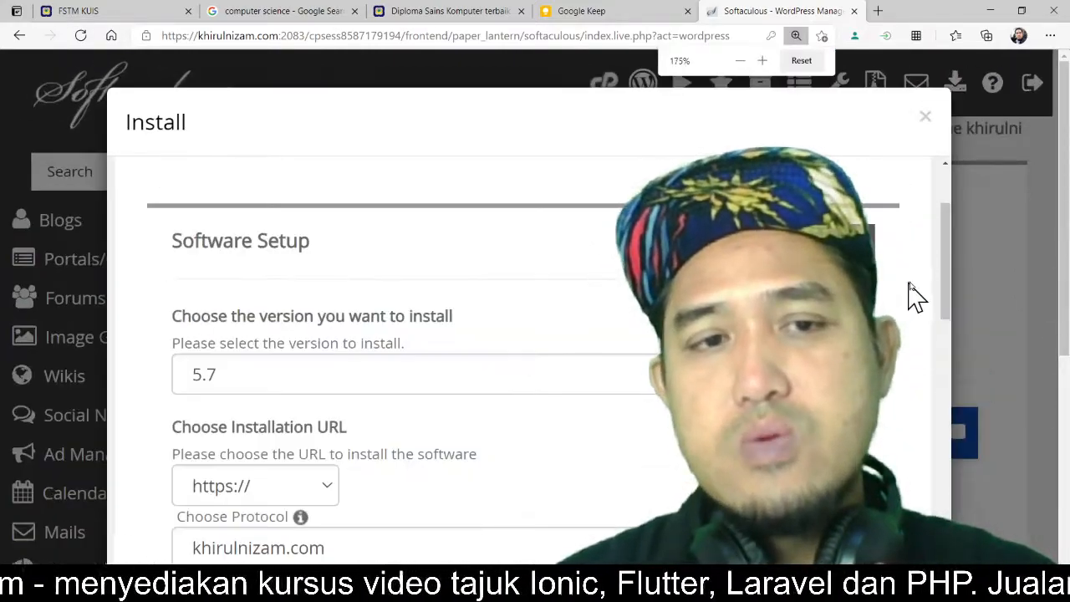
scroll(914, 292, down, 3)
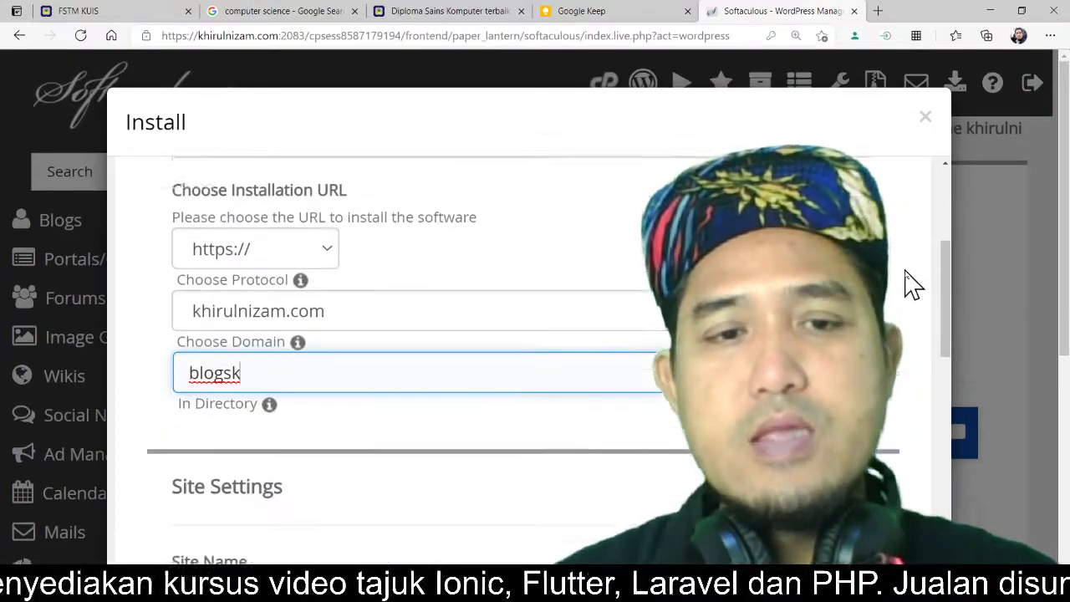
scroll(915, 284, down, 1)
drag(255, 297, 163, 305)
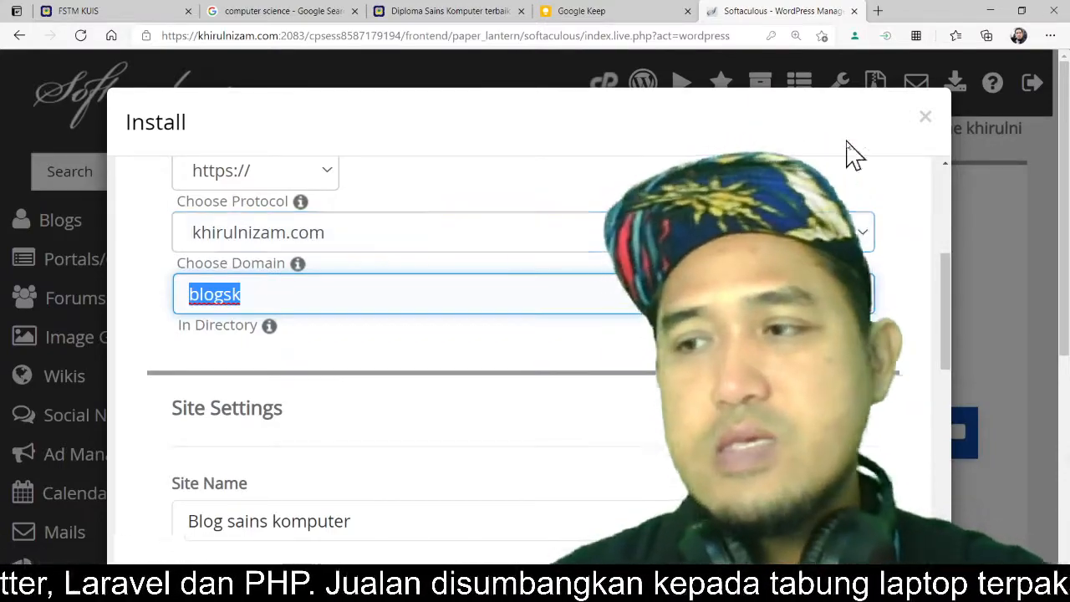
key(alt+Tab)
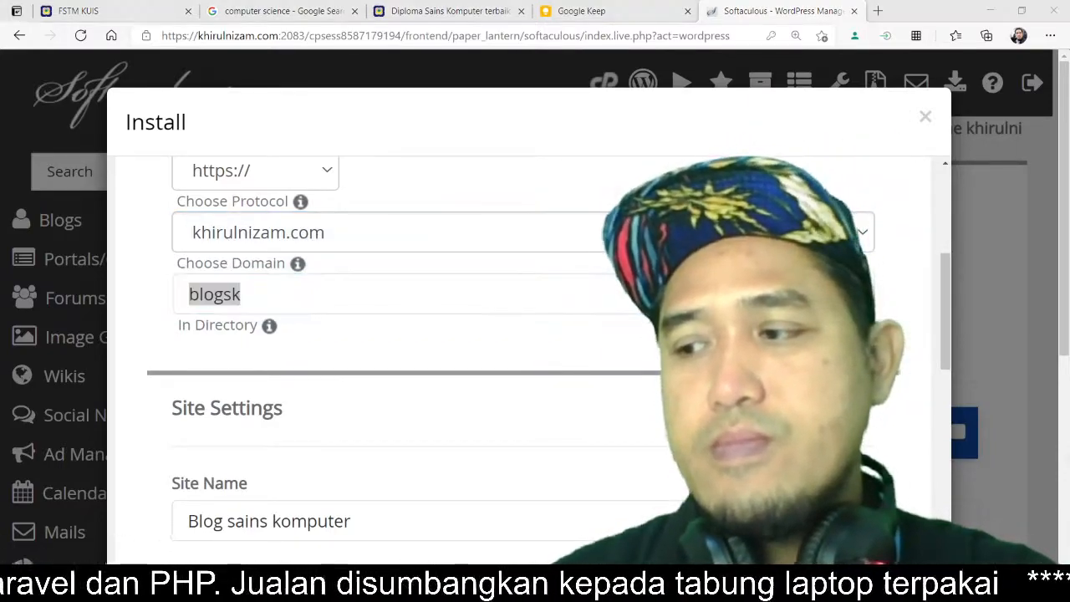
key(alt+Tab)
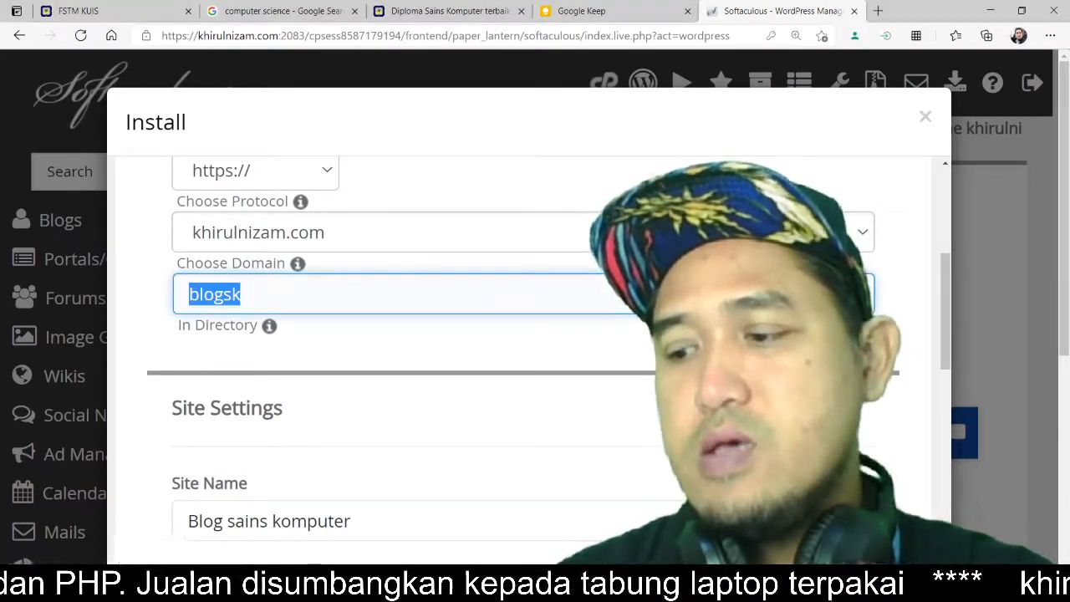
key(alt+Tab)
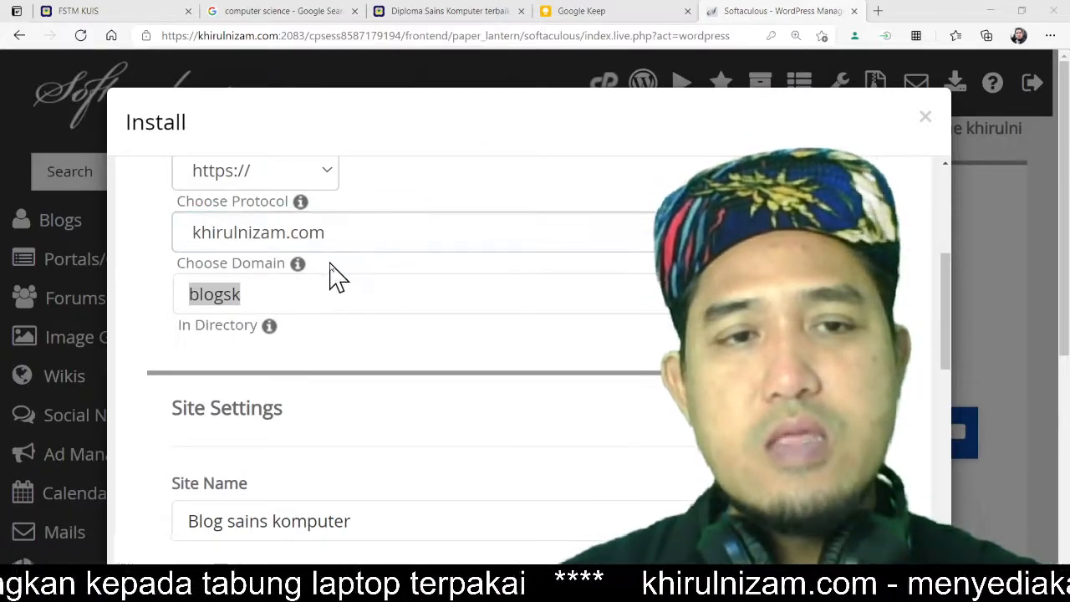
Step: Copy the site name "Blog sains komputer" into the site description
scroll(329, 275, down, 1)
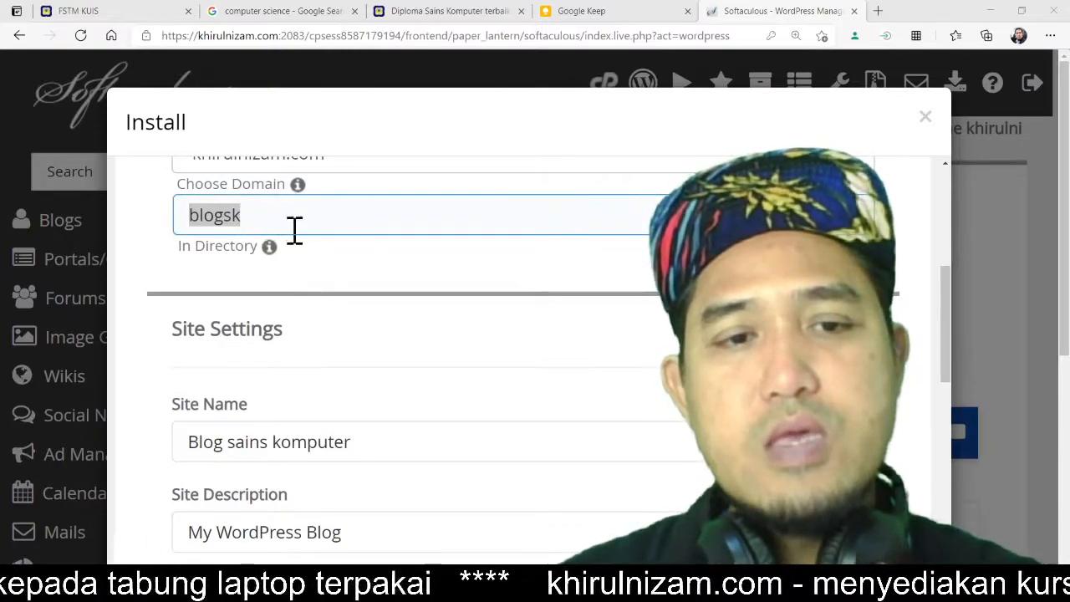
scroll(294, 231, down, 1)
click(261, 366)
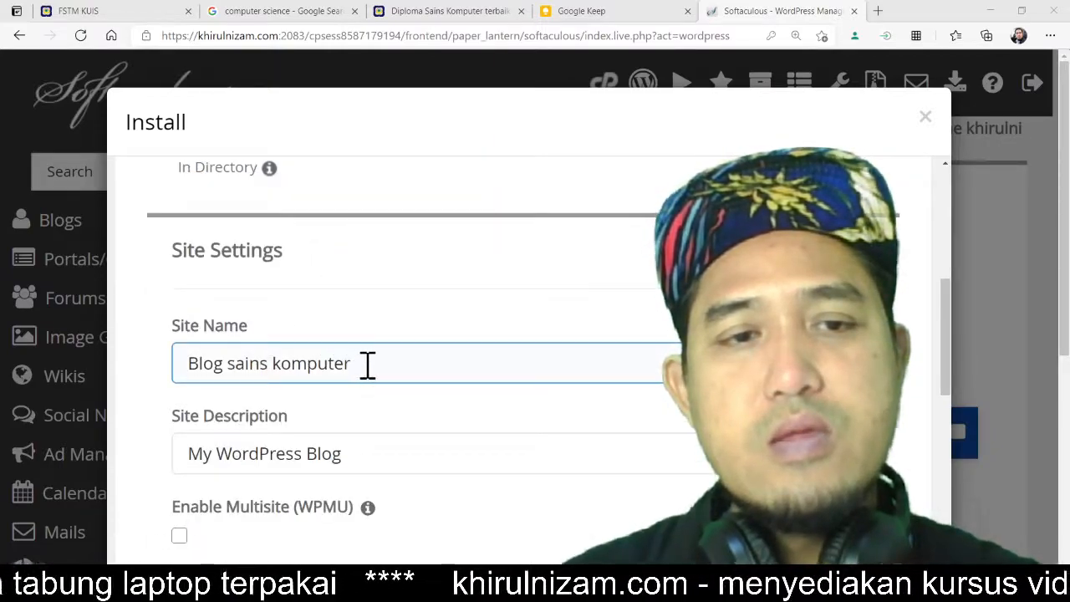
drag(367, 364, 186, 360)
key(ctrl+c)
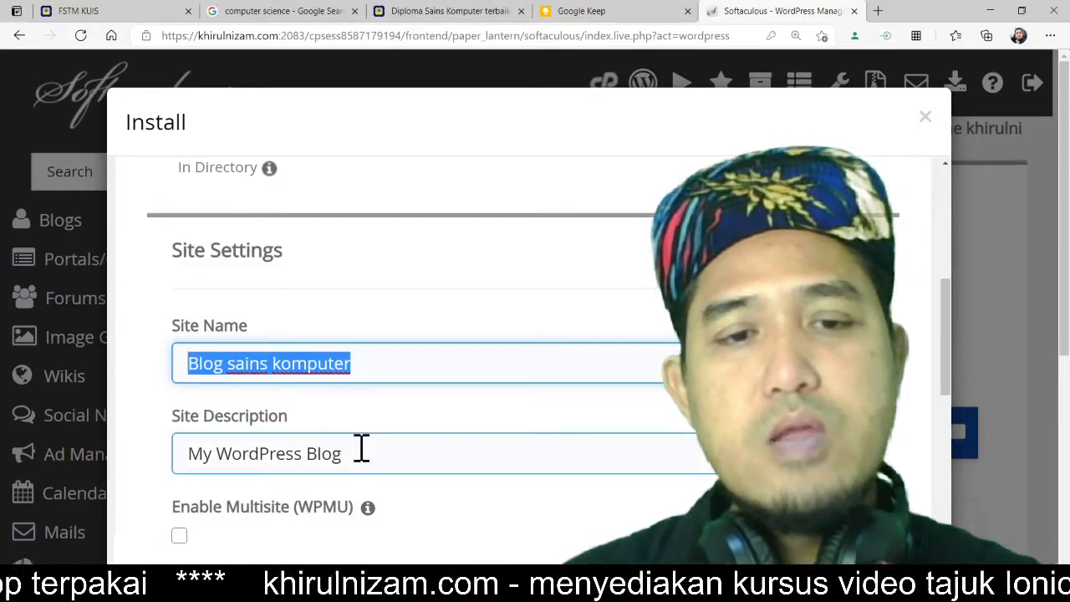
drag(360, 451, 164, 461)
key(ctrl+v)
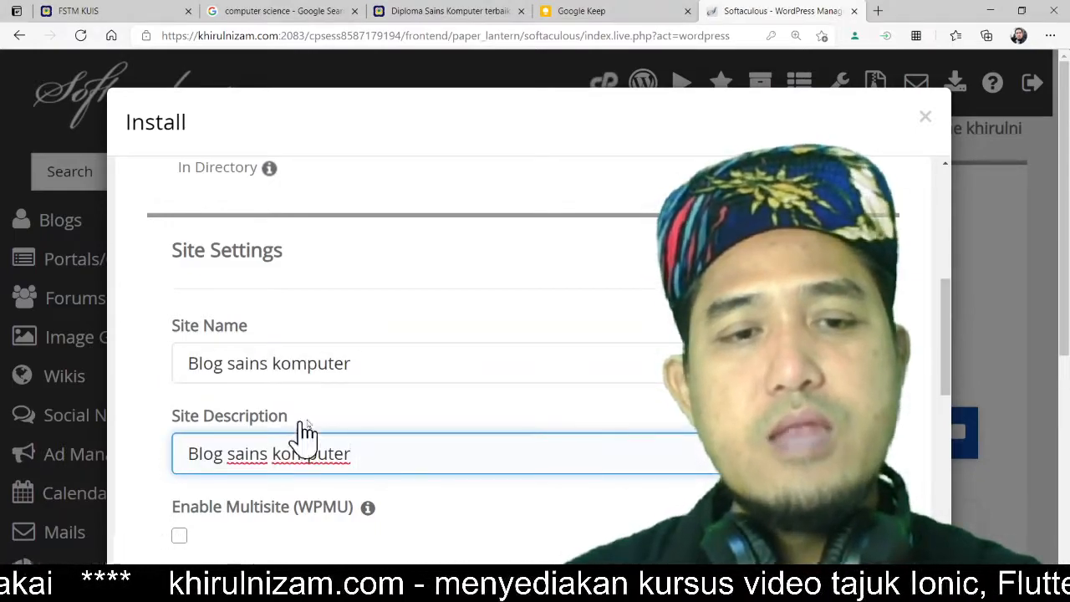
Step: Set the admin username to blogsk
scroll(489, 302, down, 2)
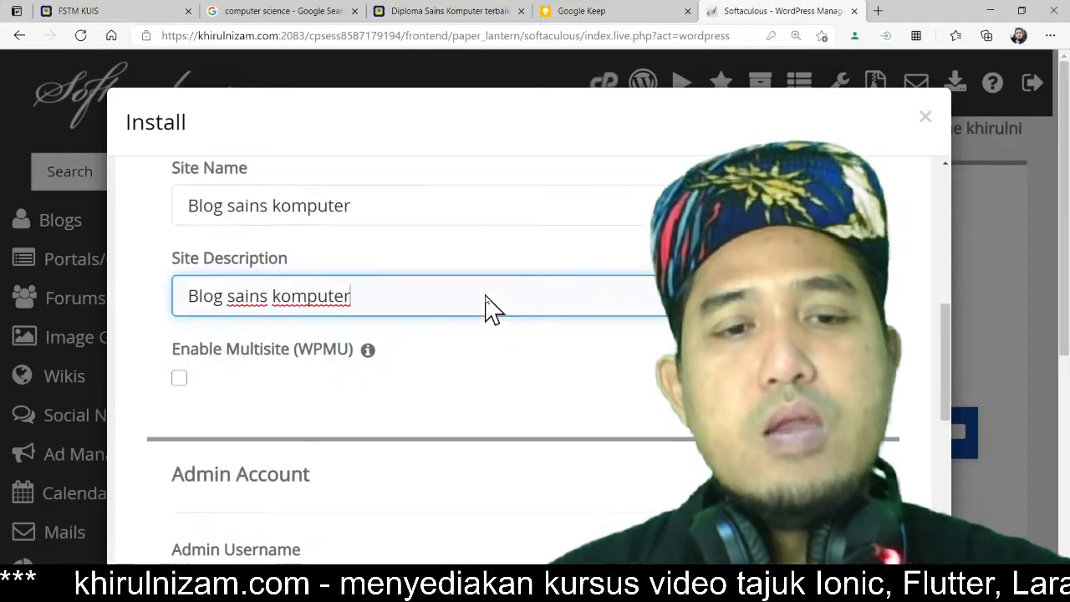
scroll(413, 382, down, 3)
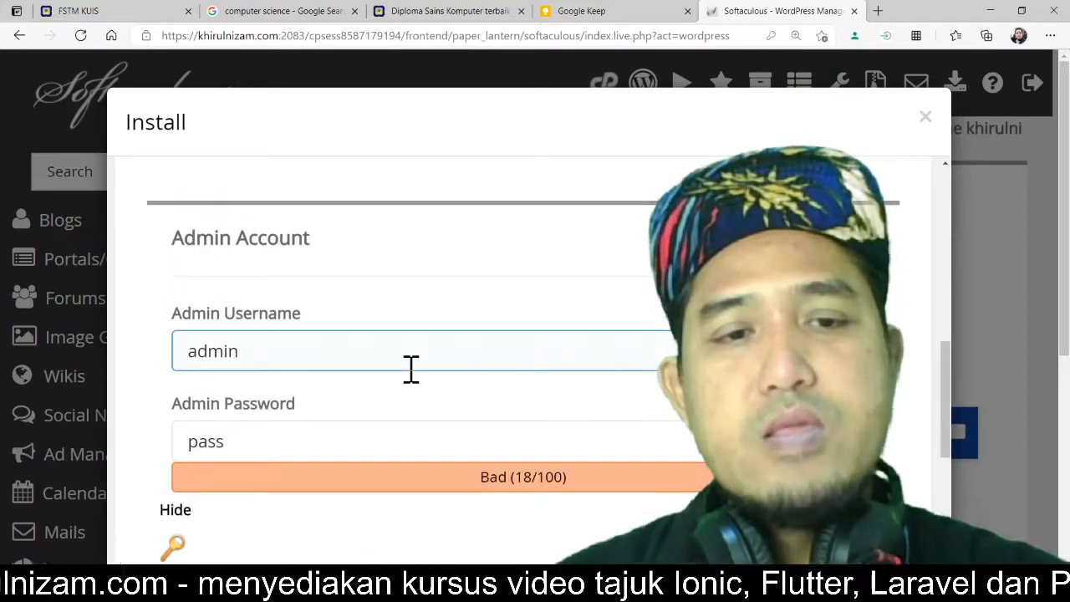
click(339, 352)
drag(339, 351, 158, 363)
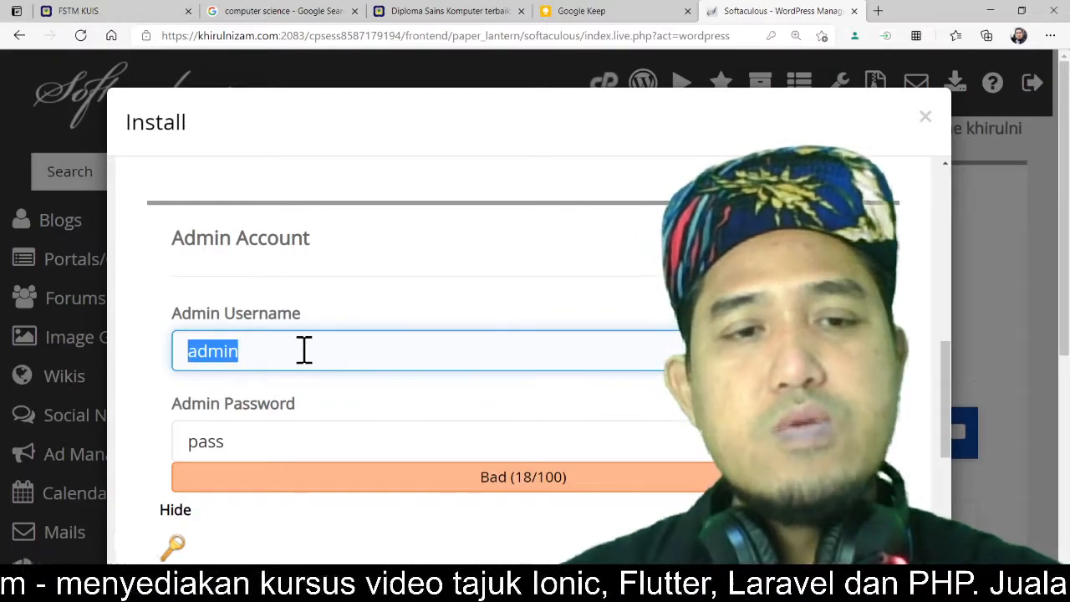
text(blo)
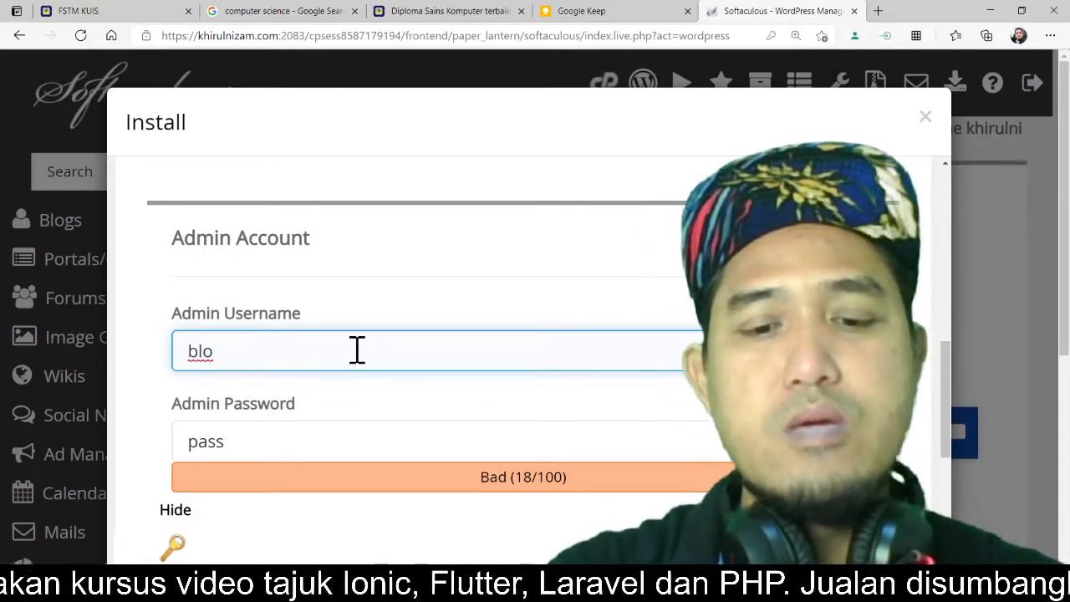
text(gsk)
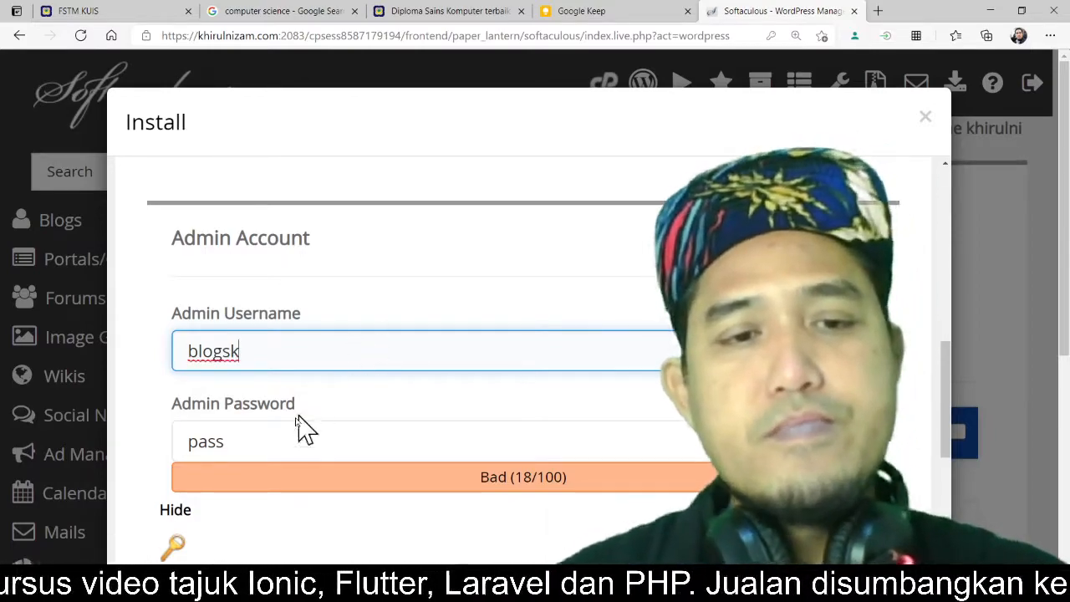
Step: Replace the admin password with a randomly generated one
drag(282, 437, 113, 454)
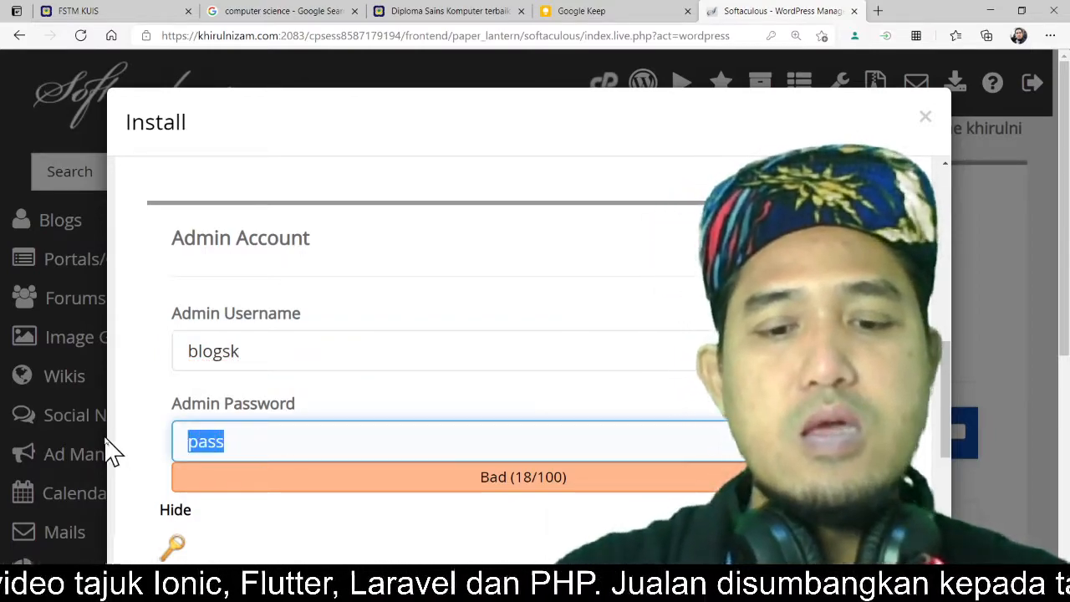
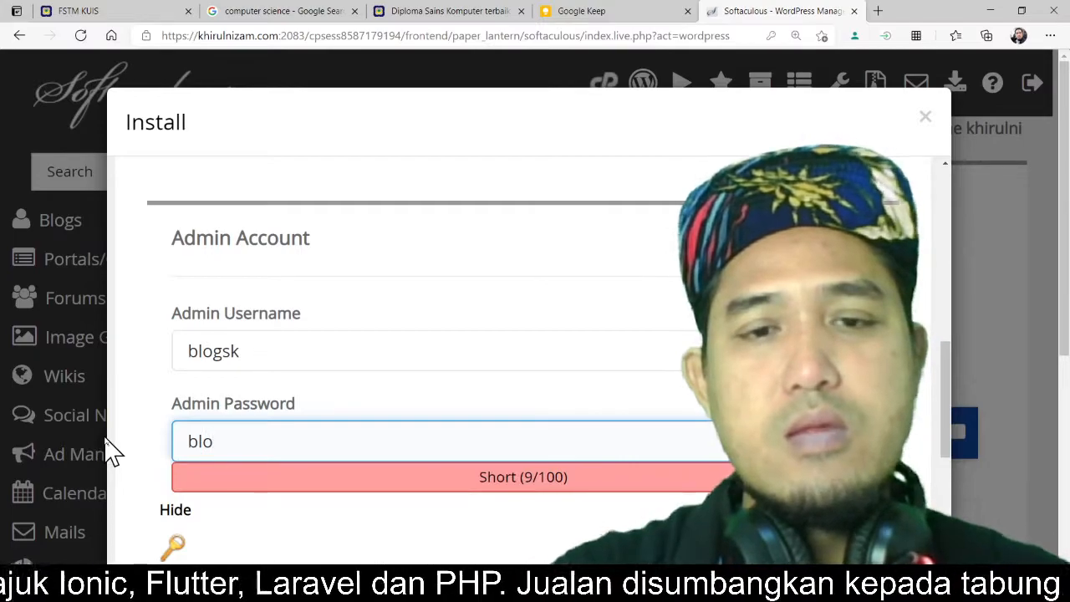
click(177, 516)
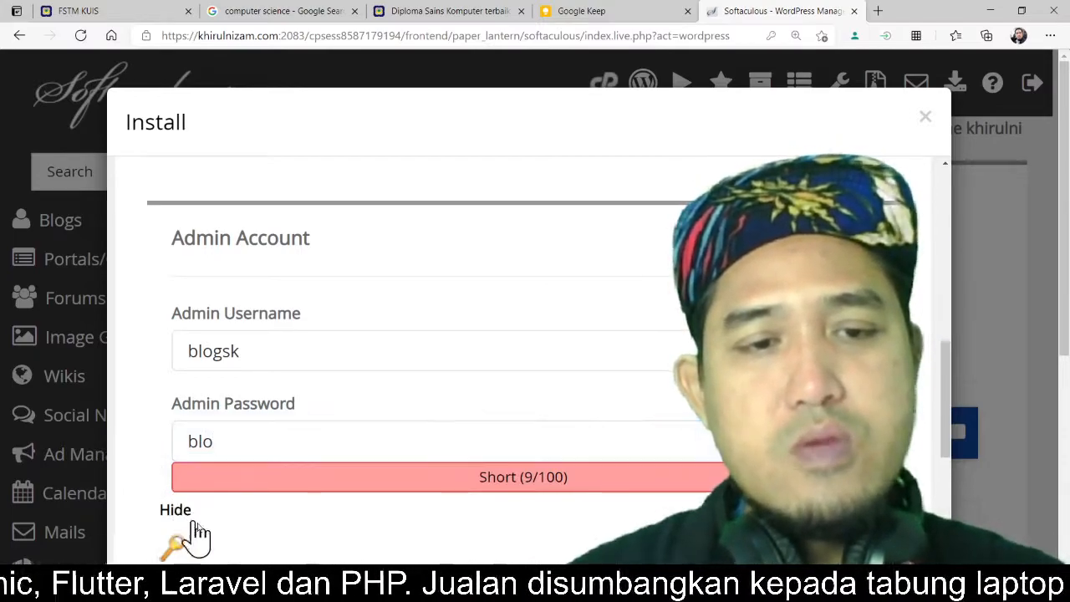
scroll(292, 518, down, 1)
click(187, 473)
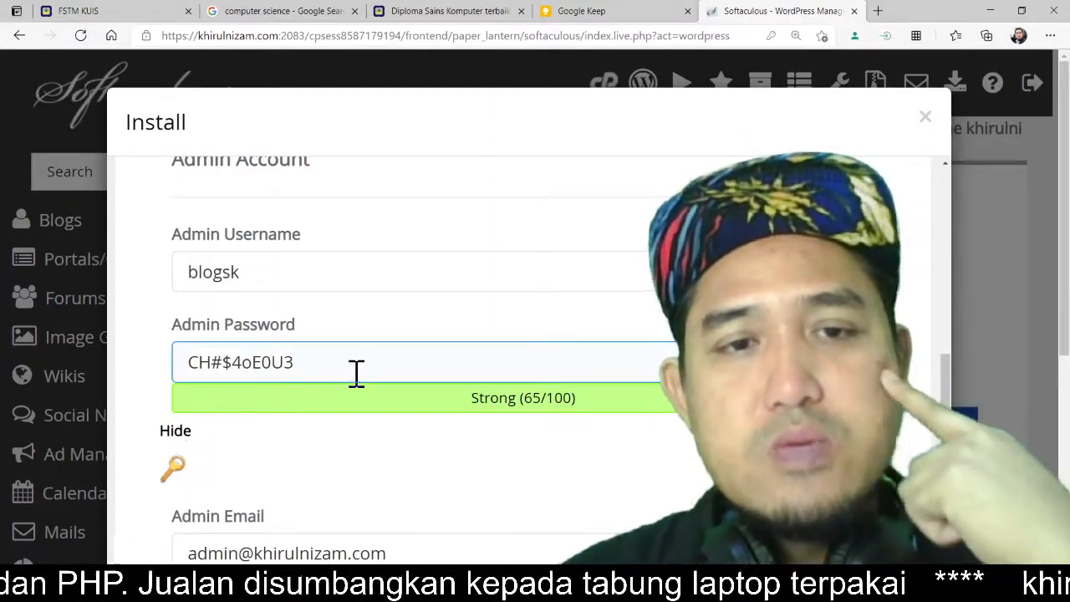
Step: Set the admin password to a custom password based on the blog name
drag(354, 363, 107, 363)
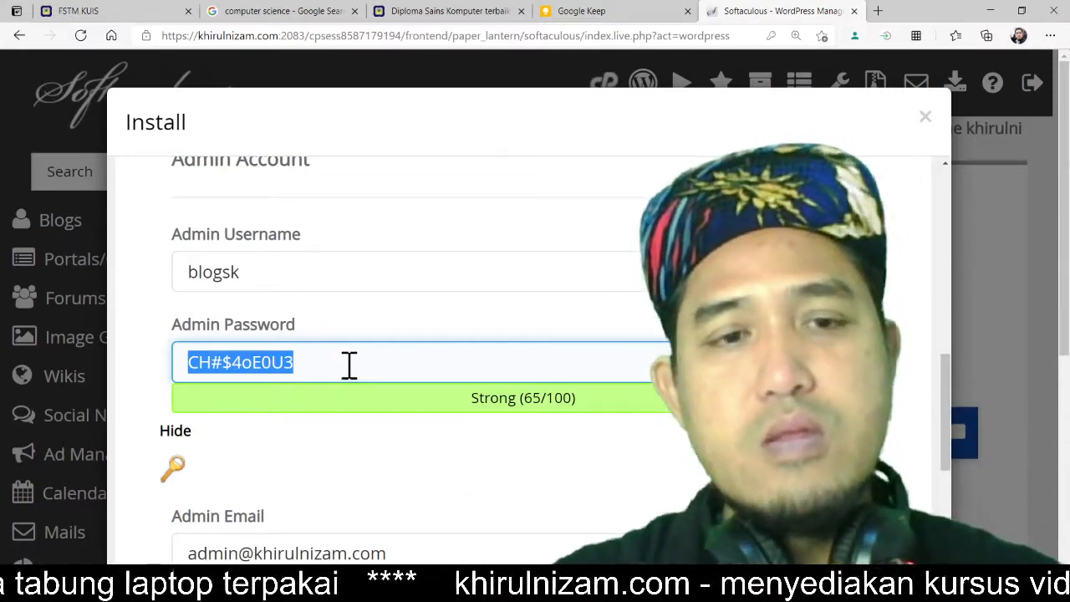
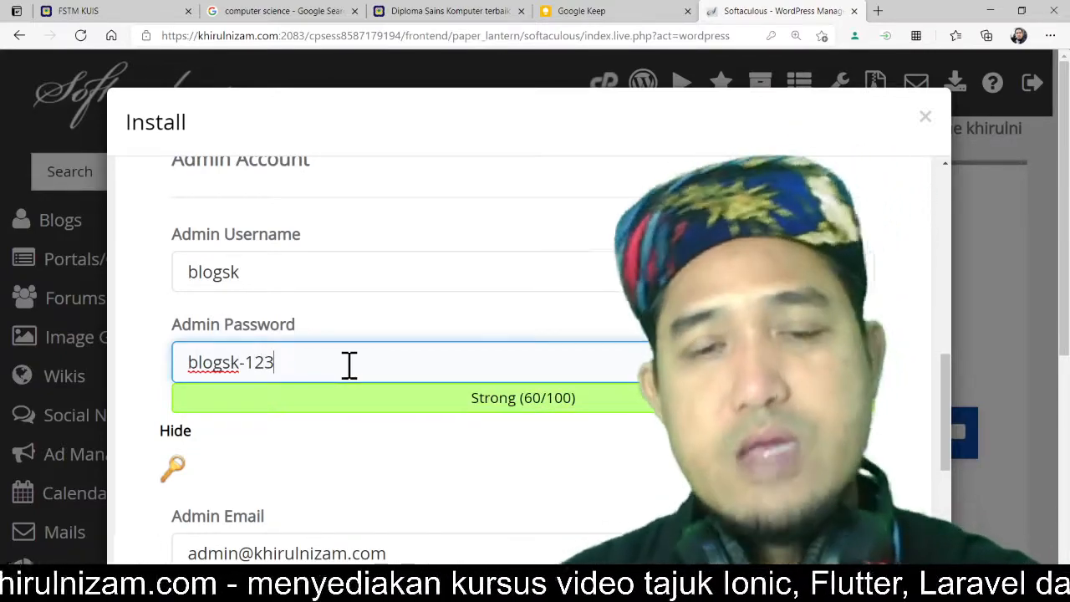
Step: Generate a new random admin password and copy it
drag(359, 365, 90, 386)
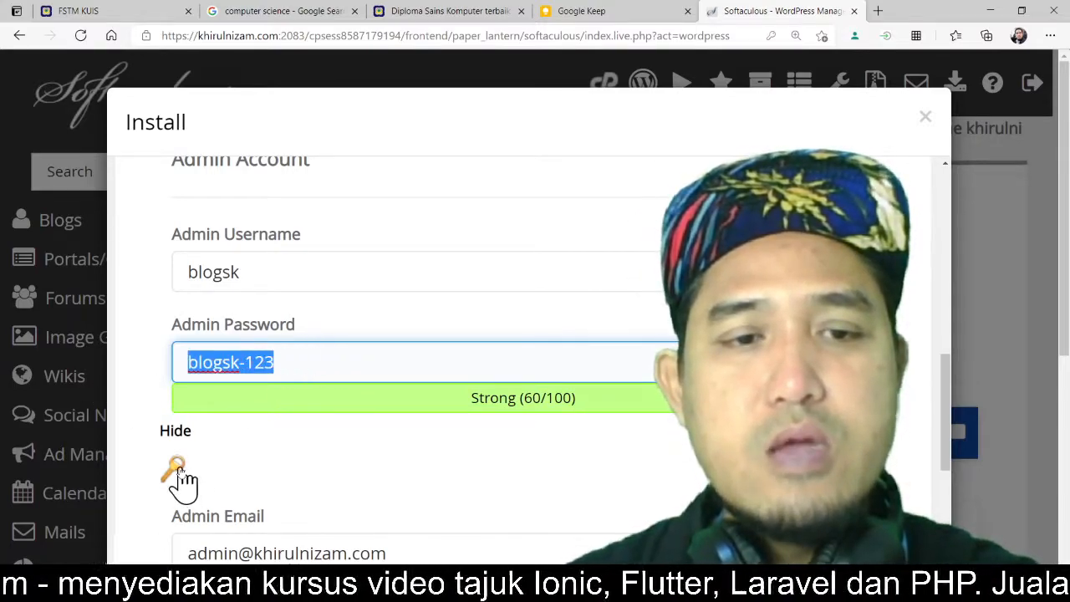
click(177, 472)
drag(337, 356, 64, 360)
key(ctrl+c)
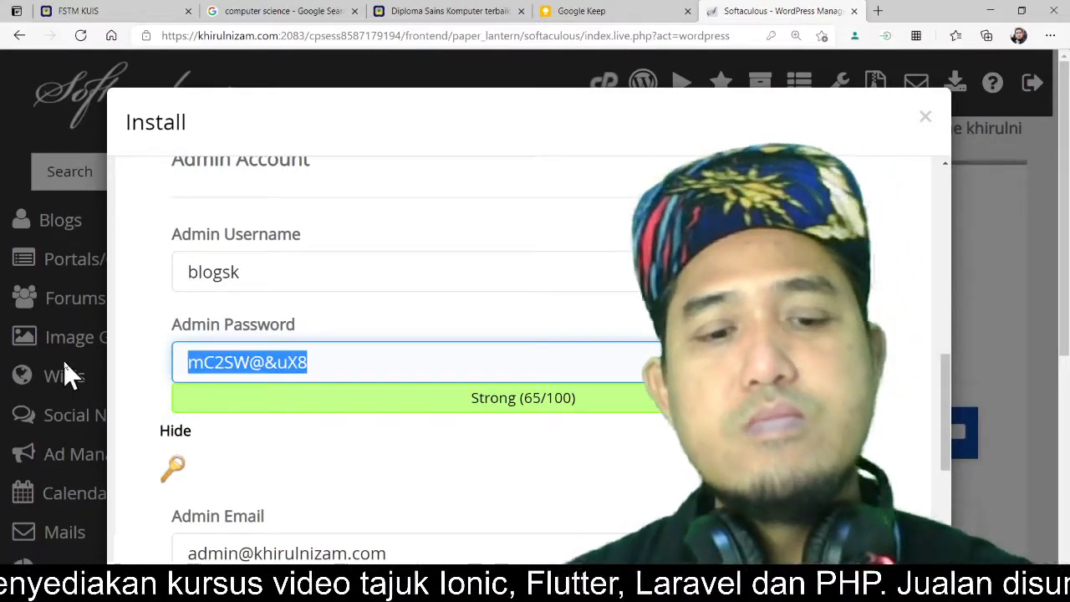
Step: Switch to Google Keep, paste the admin password at the top of the note, and return to the installer
click(602, 13)
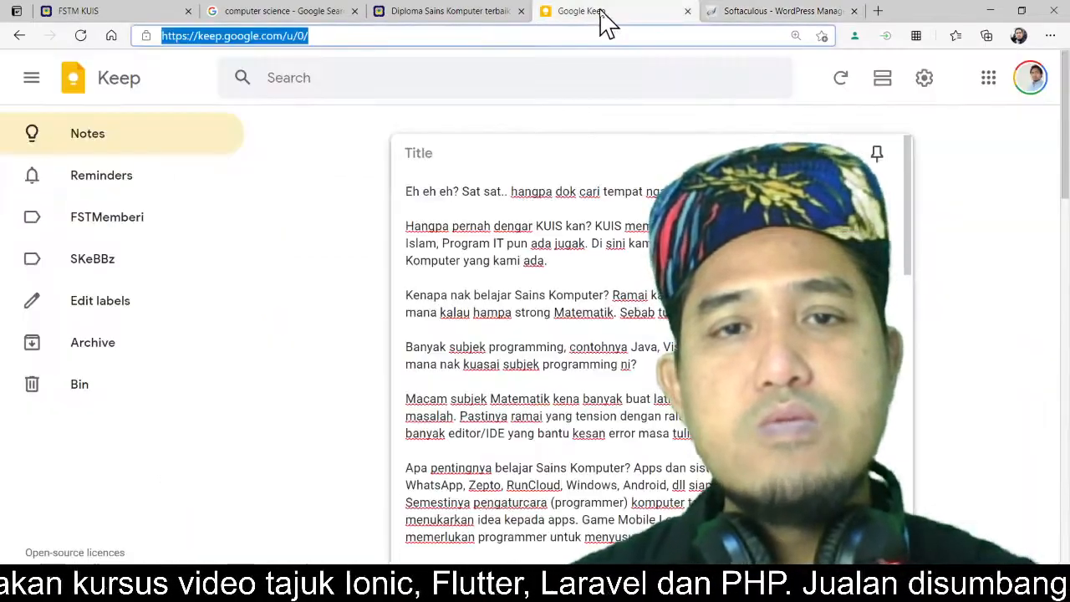
click(404, 191)
key(Return)
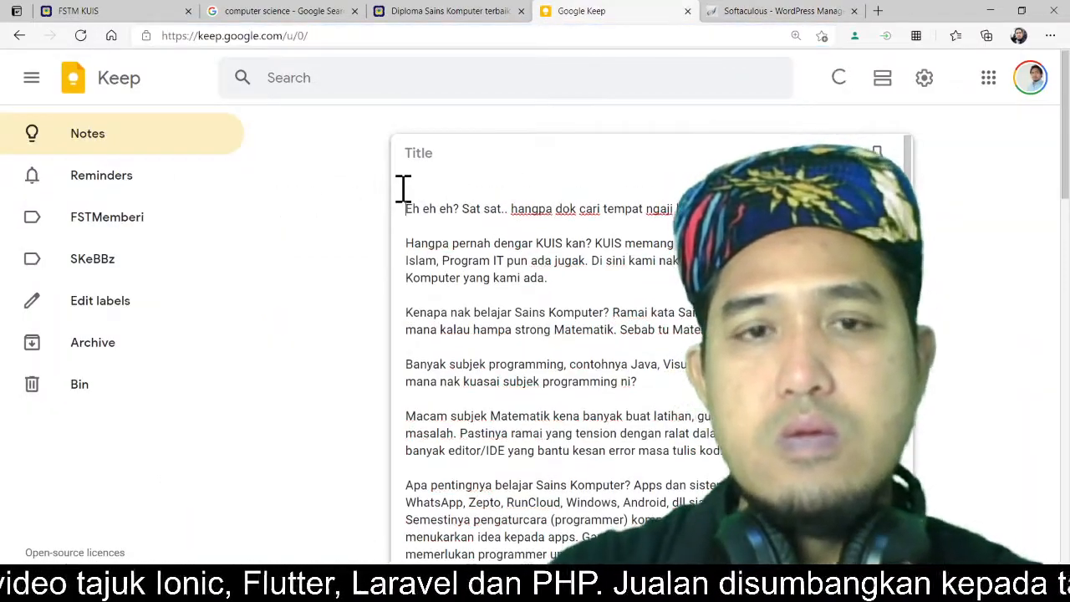
key(ctrl+v)
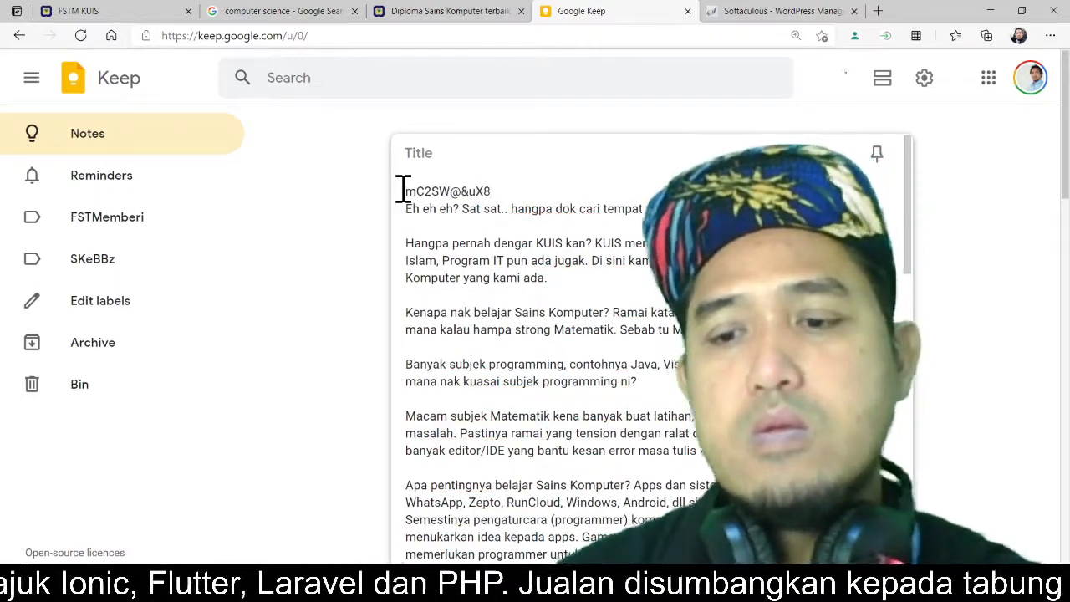
key(Return)
click(742, 15)
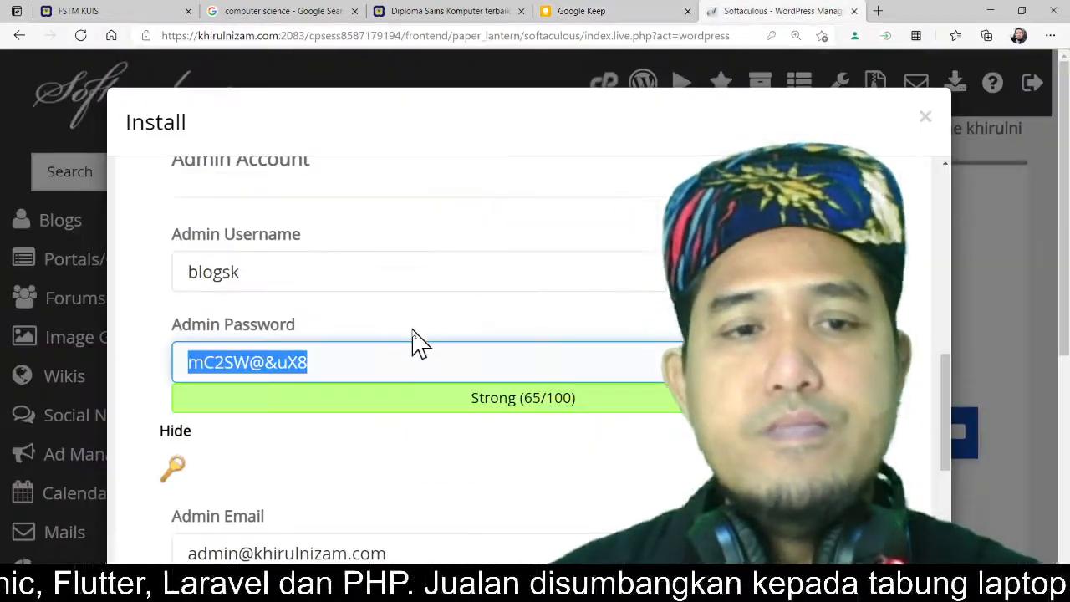
Step: Replace the admin email with the user's Gmail address
scroll(325, 365, down, 1)
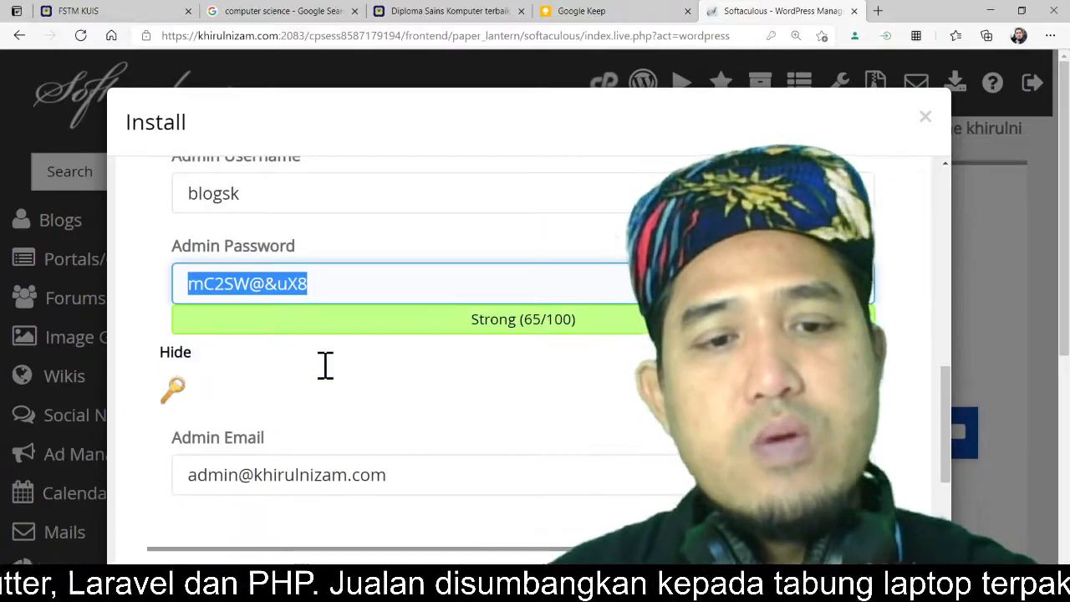
scroll(329, 377, up, 1)
scroll(325, 366, down, 2)
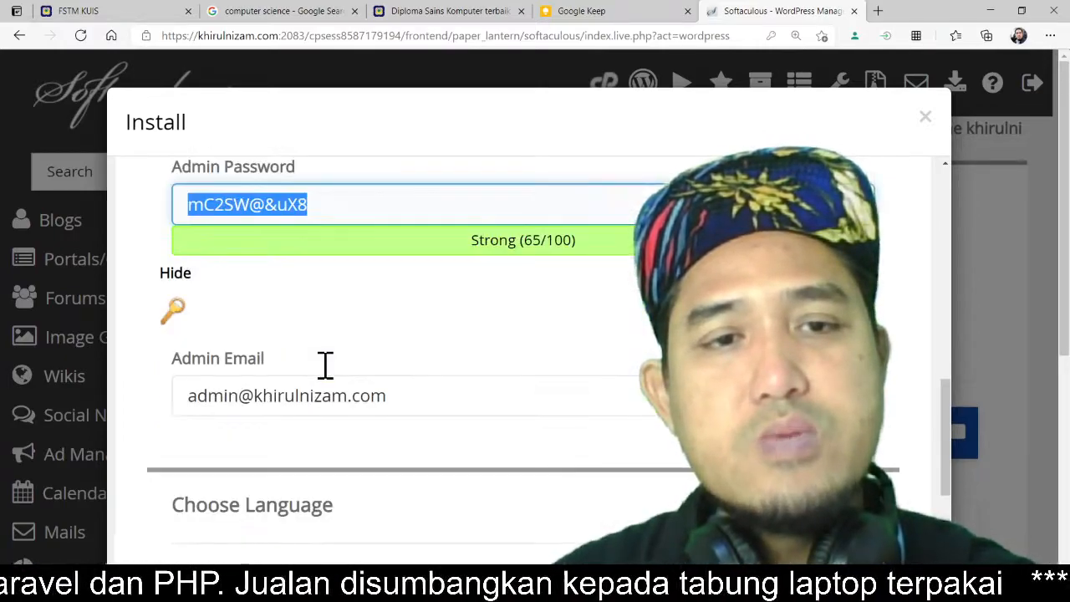
drag(240, 397, 143, 418)
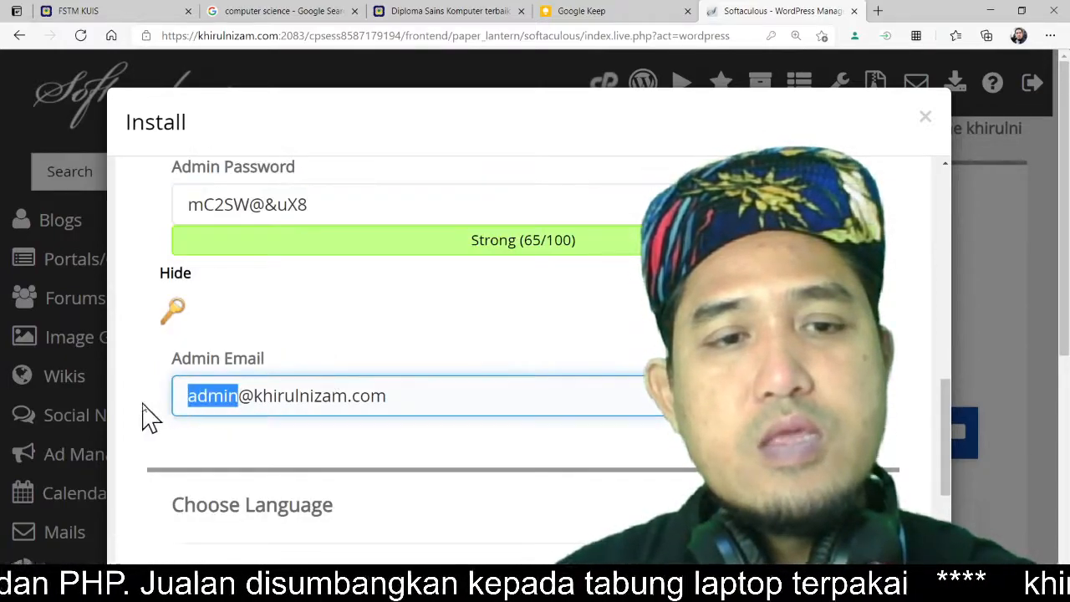
drag(434, 402, 115, 415)
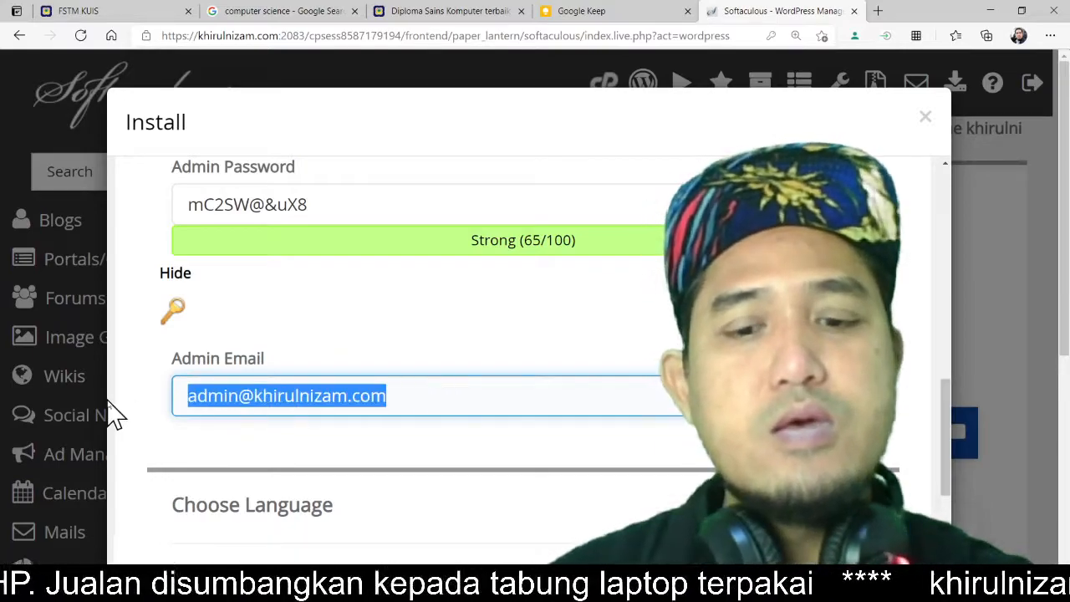
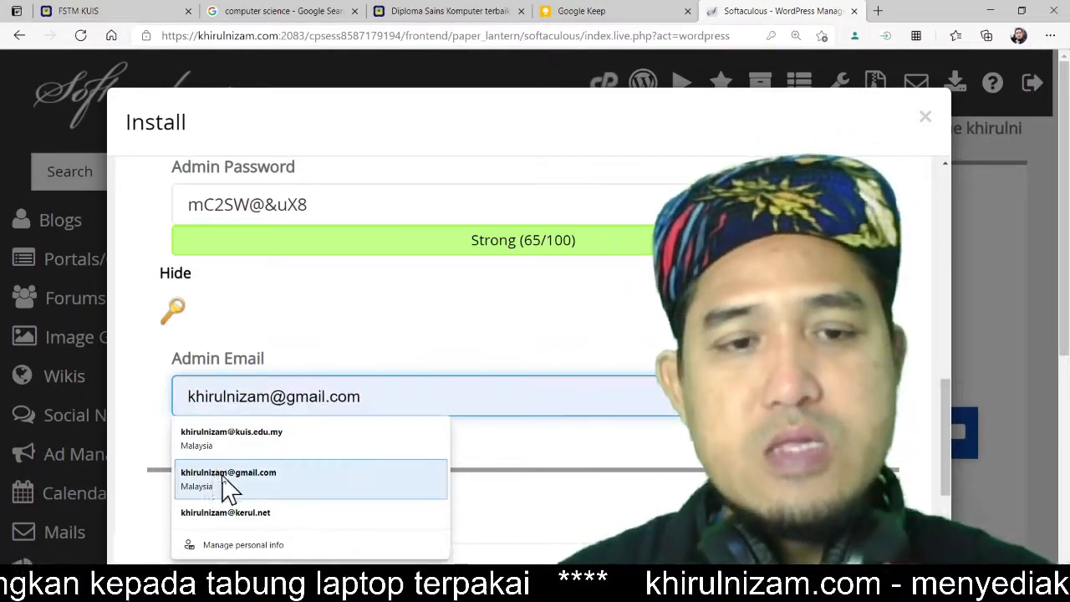
click(230, 481)
drag(376, 396, 95, 410)
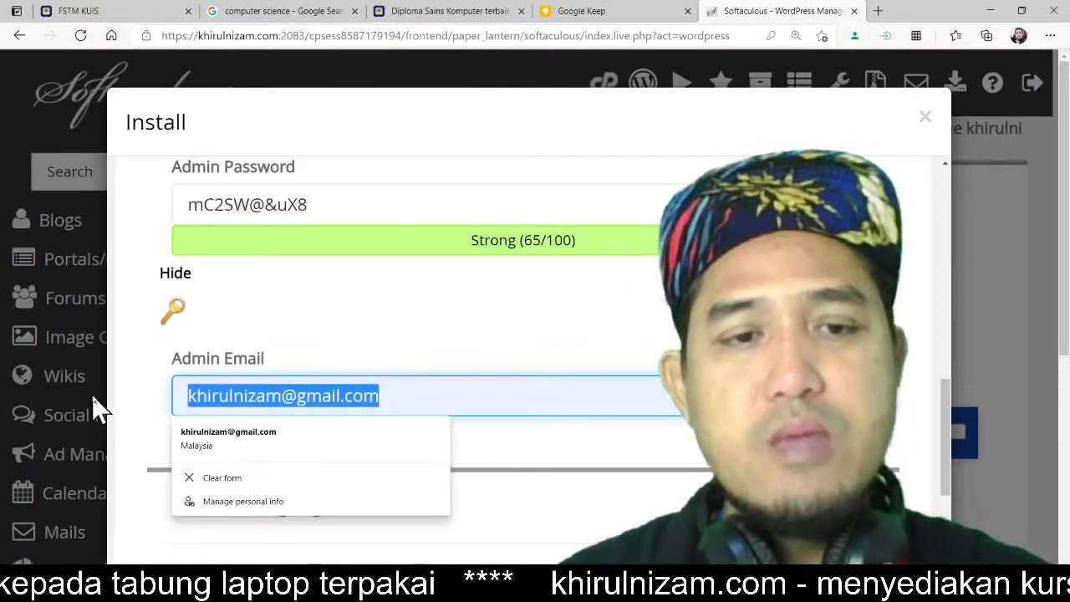
click(152, 393)
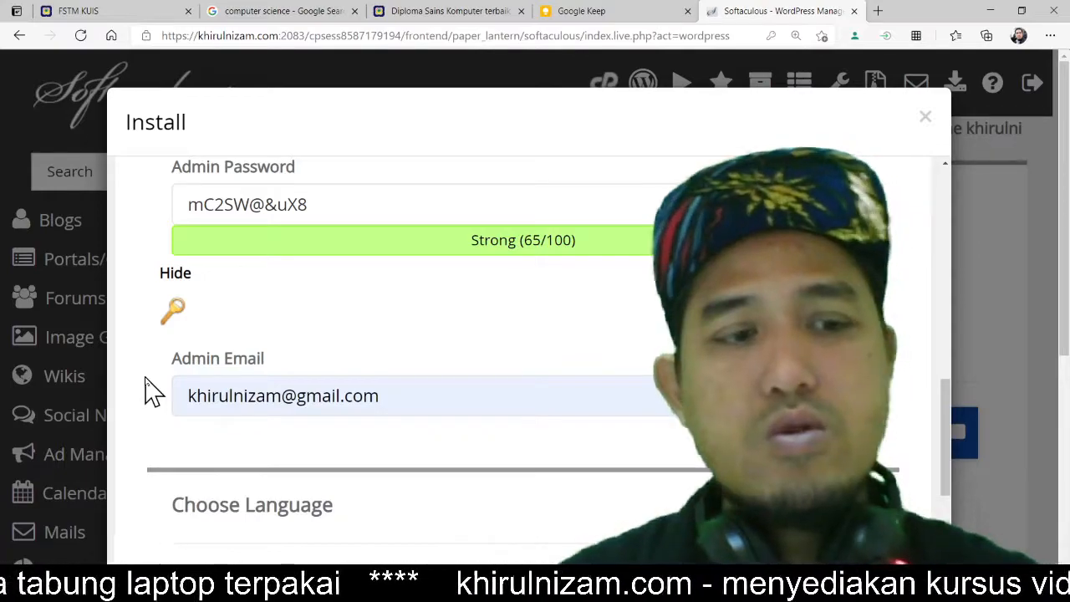
Step: Browse the language, plugin and theme options of the install form
scroll(437, 377, down, 3)
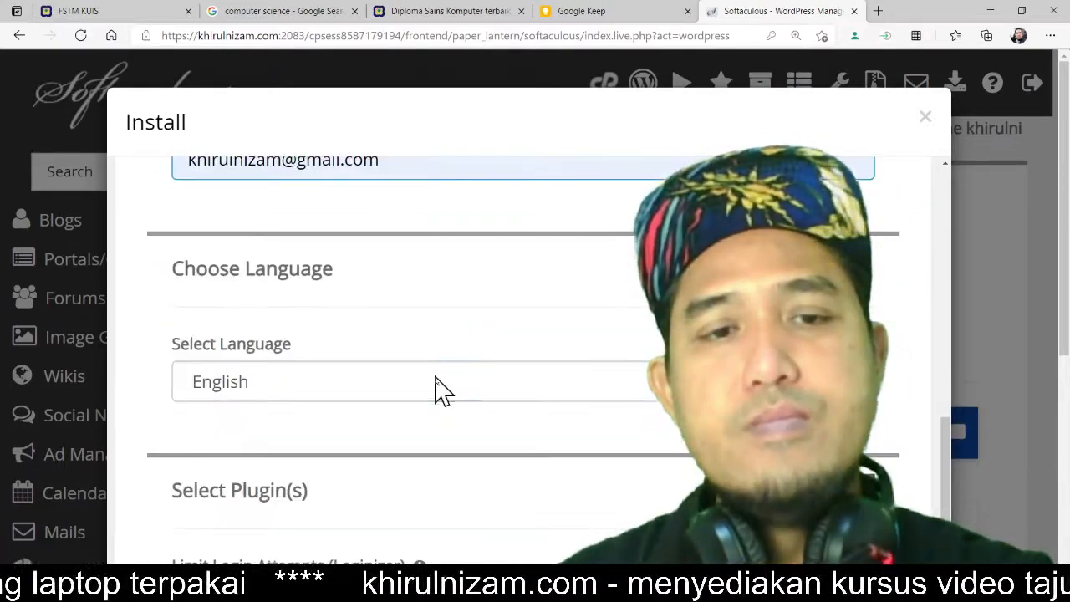
click(442, 389)
scroll(442, 390, down, 2)
click(411, 405)
scroll(410, 405, down, 4)
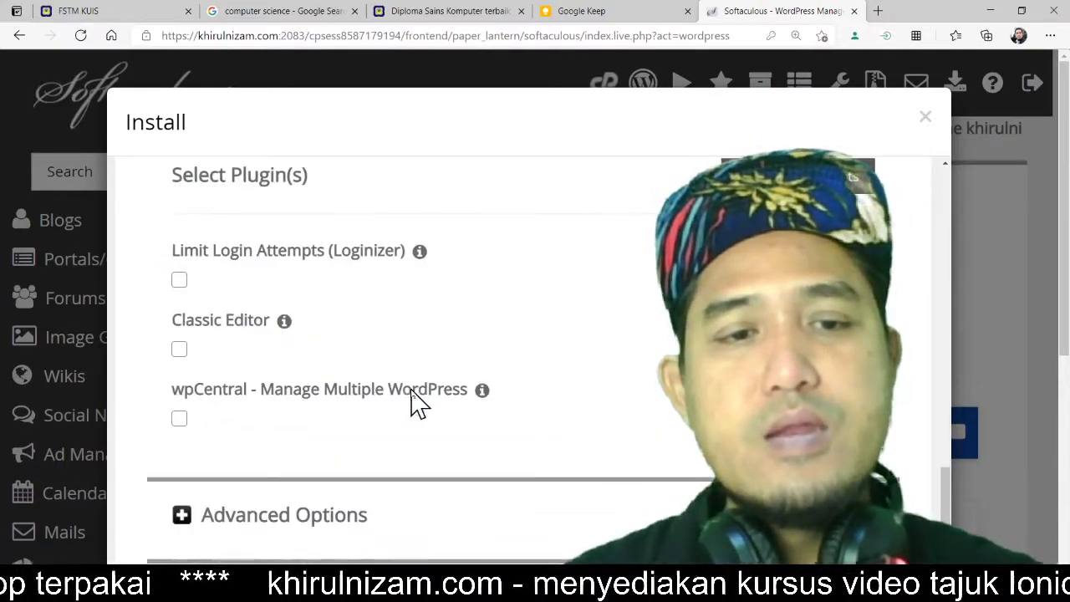
scroll(418, 405, down, 3)
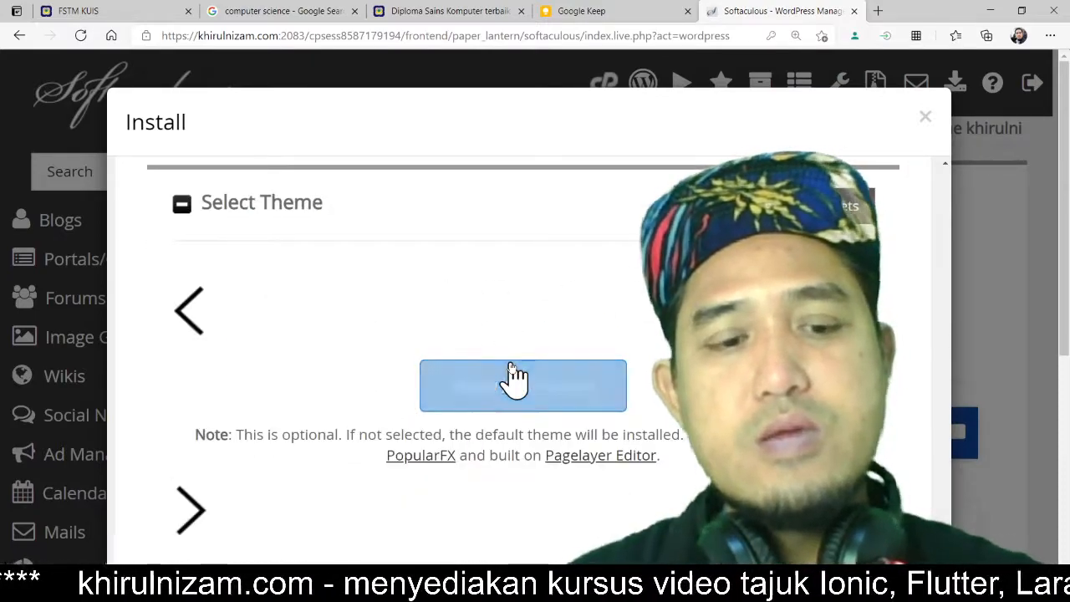
scroll(667, 412, down, 2)
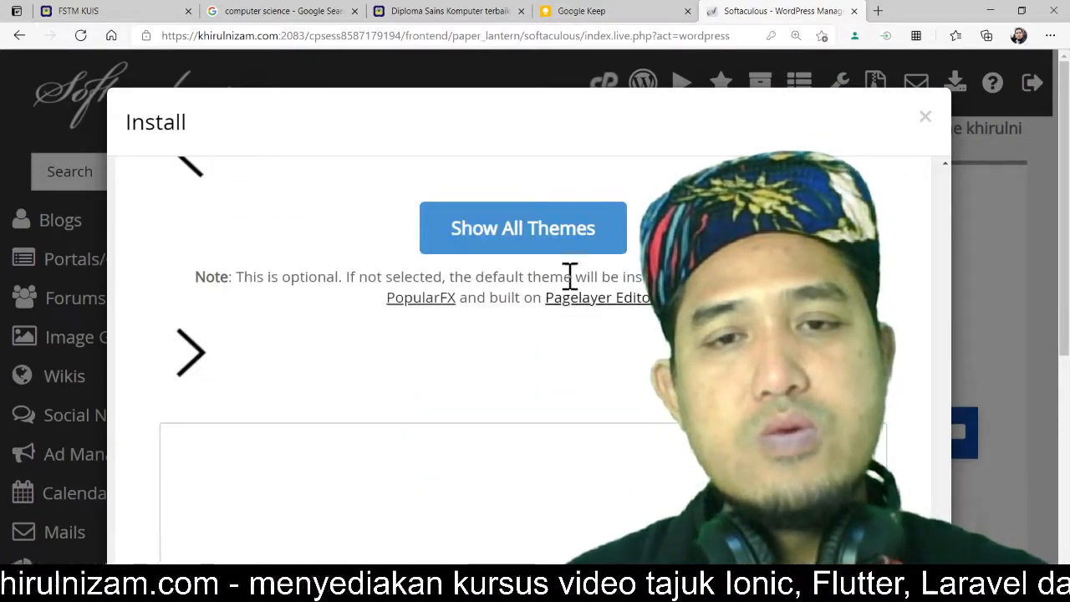
scroll(537, 263, down, 1)
scroll(538, 323, down, 2)
scroll(537, 323, up, 2)
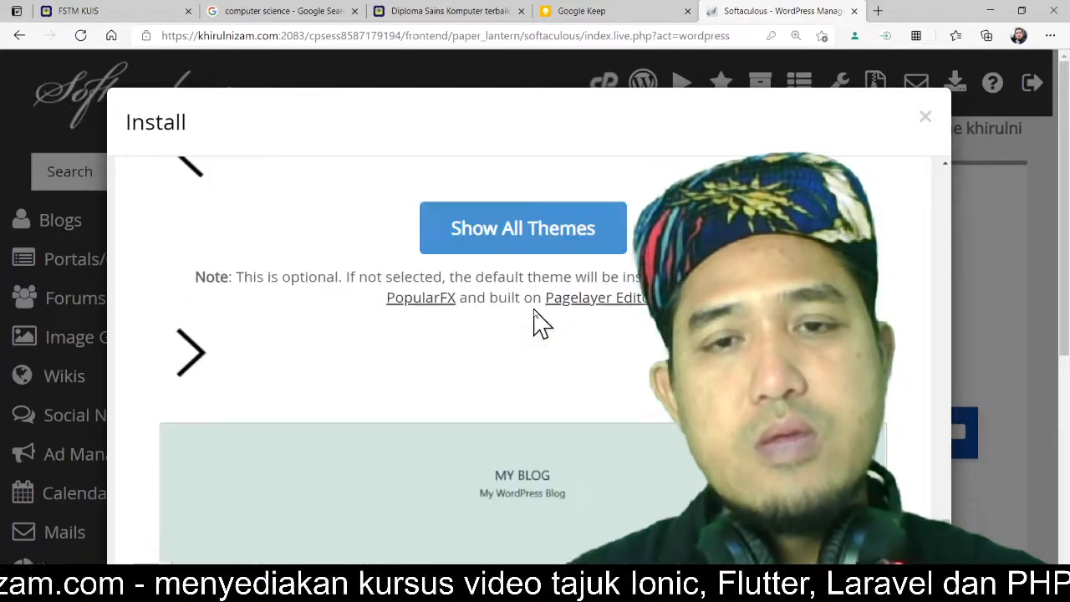
scroll(538, 322, down, 3)
scroll(537, 323, down, 6)
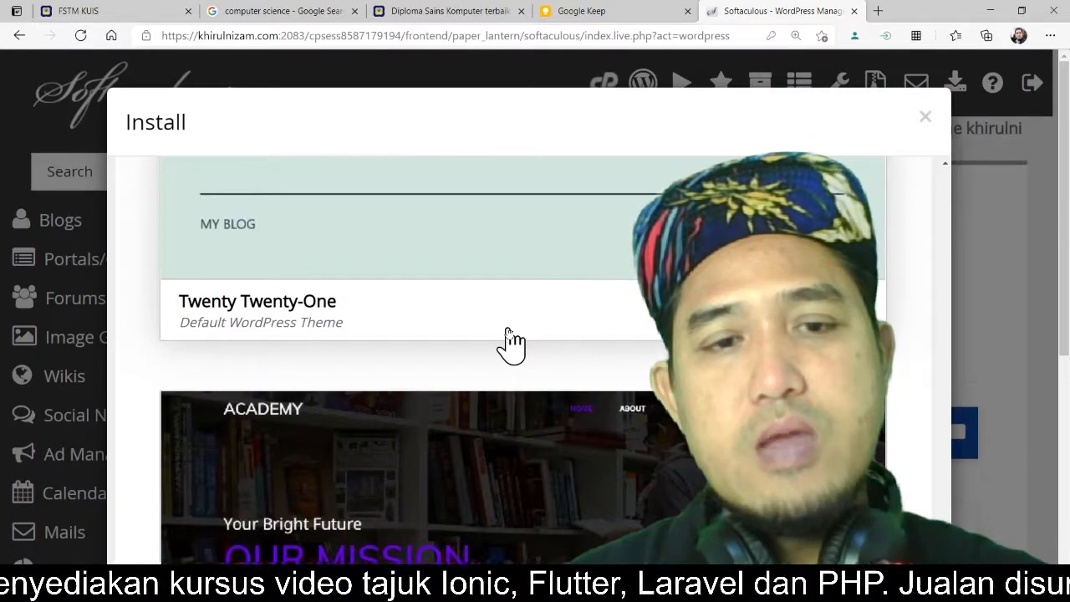
scroll(509, 343, down, 2)
scroll(524, 439, down, 3)
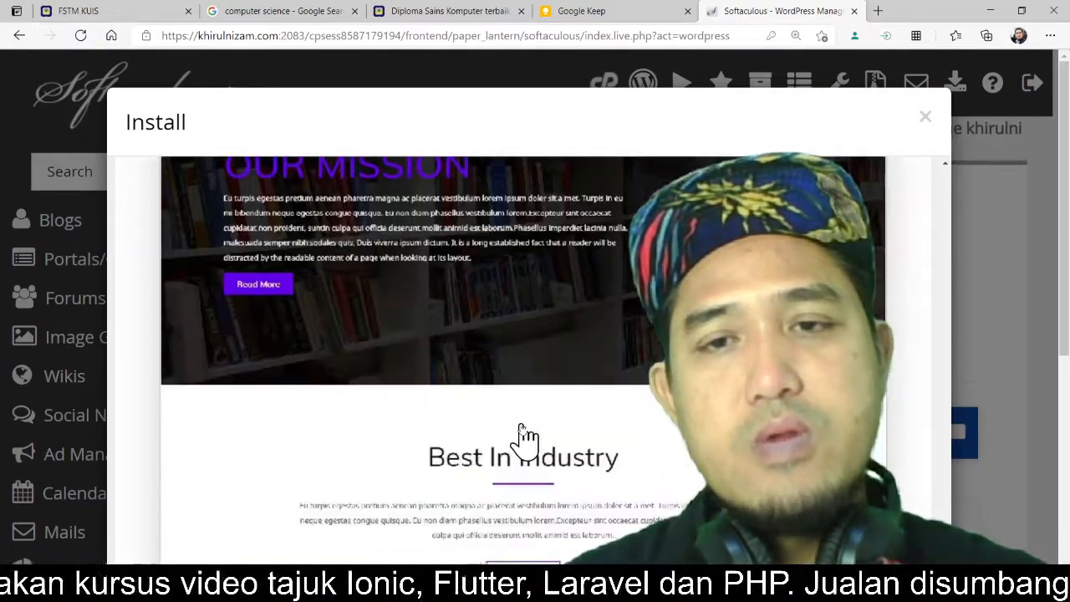
scroll(521, 375, down, 2)
scroll(527, 448, down, 3)
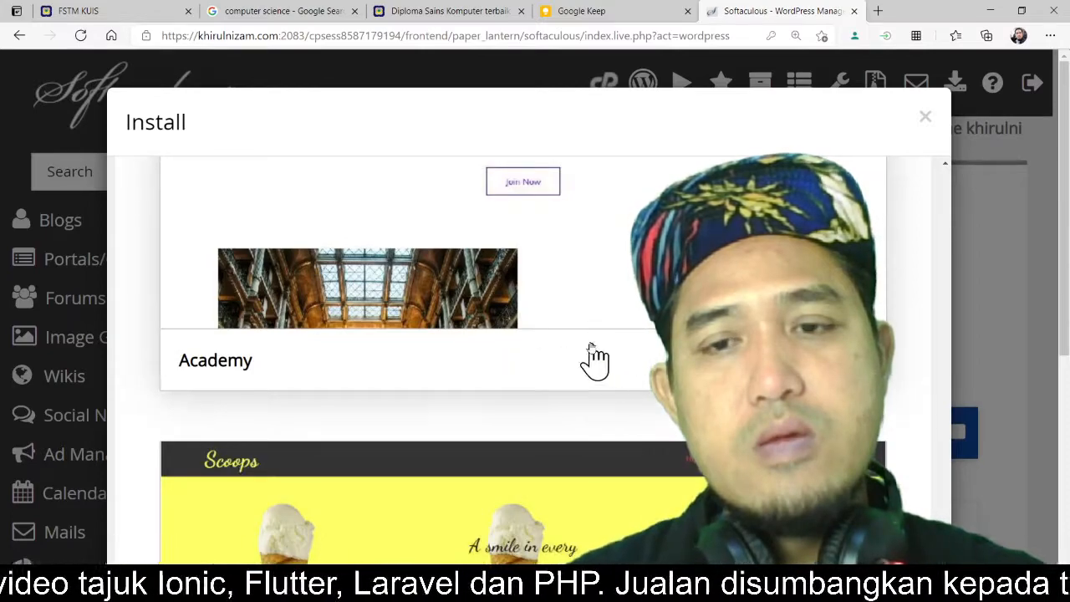
Step: Select the Academy theme with its demo images and start the WordPress installation
click(553, 317)
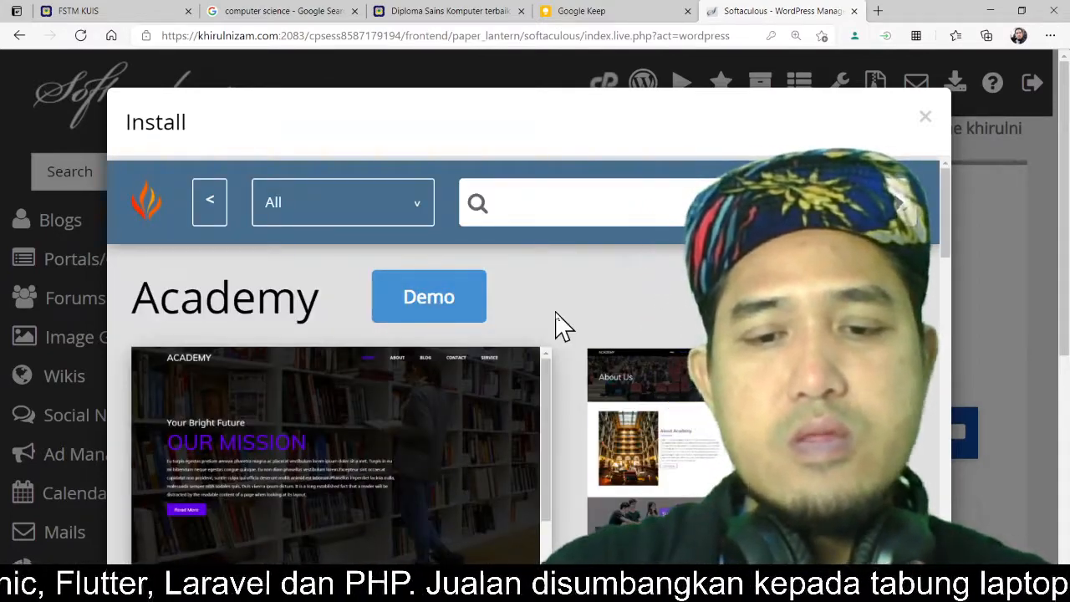
key(ctrl+minus)
key(ctrl+minus)
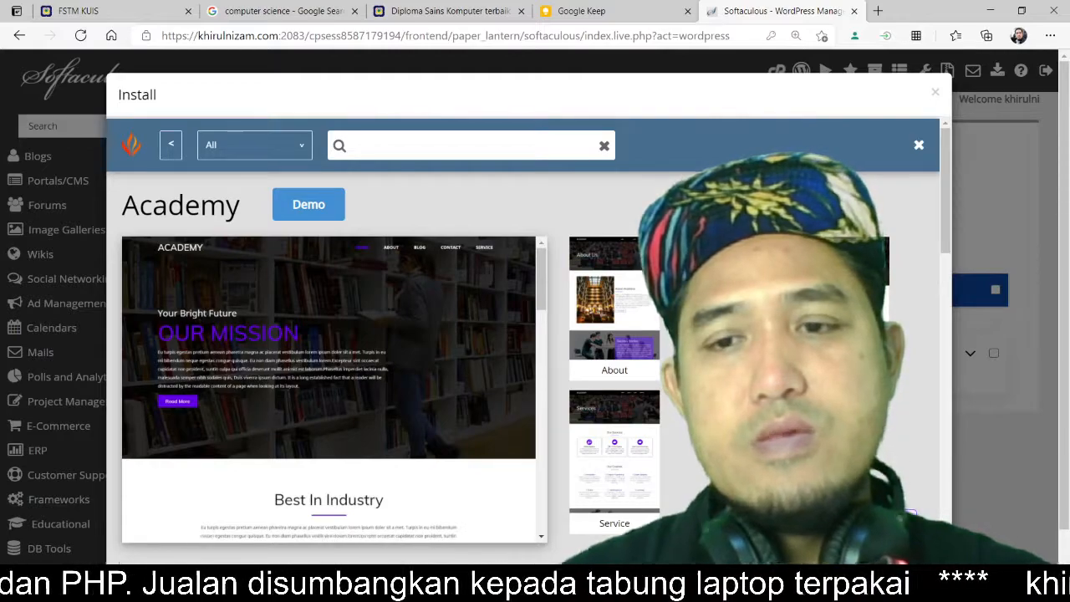
click(879, 525)
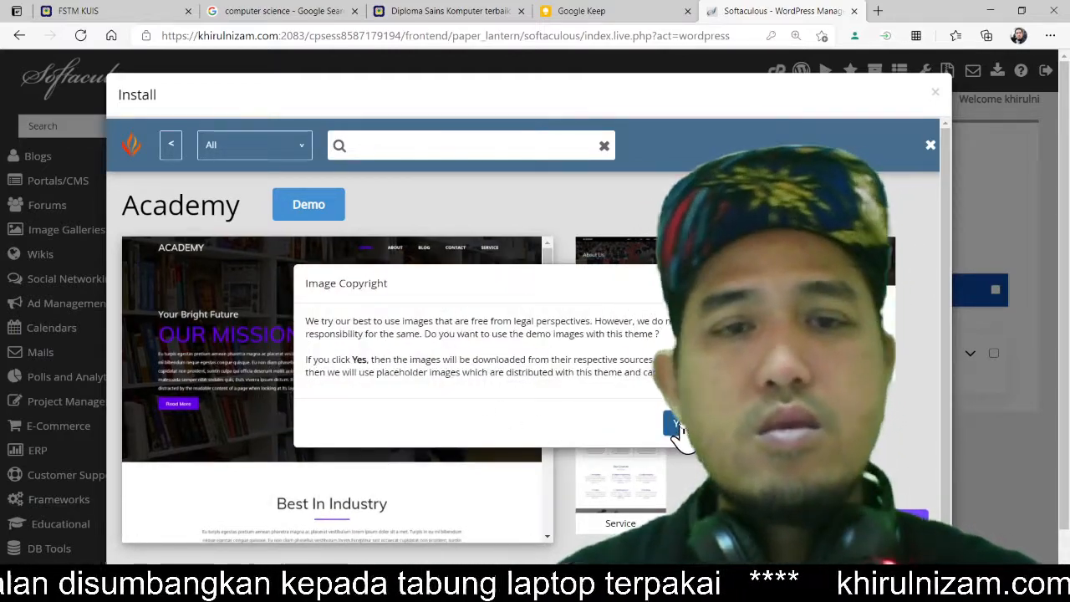
click(675, 428)
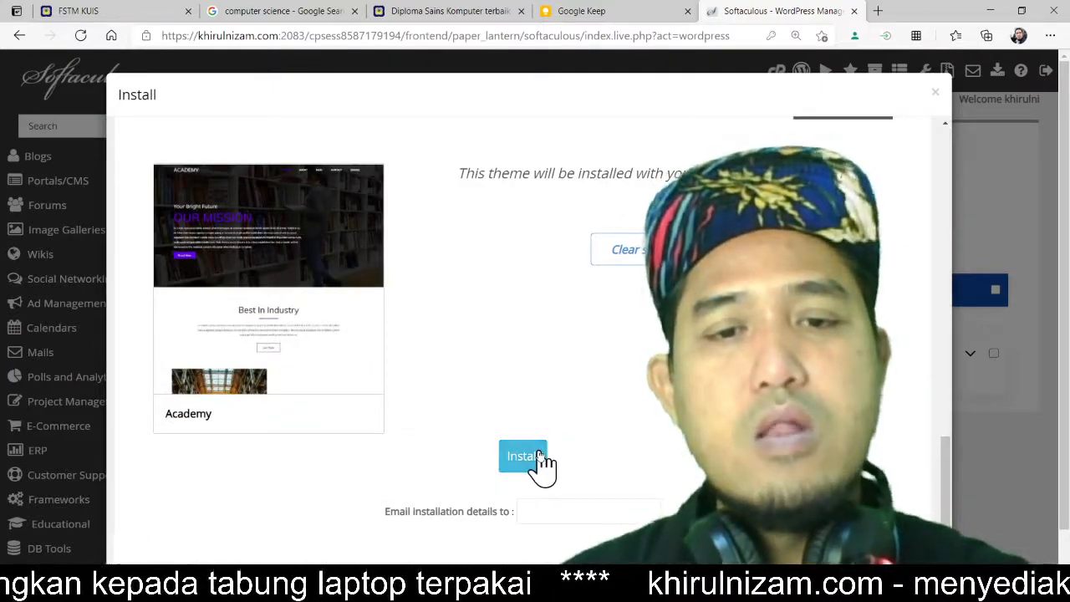
click(524, 456)
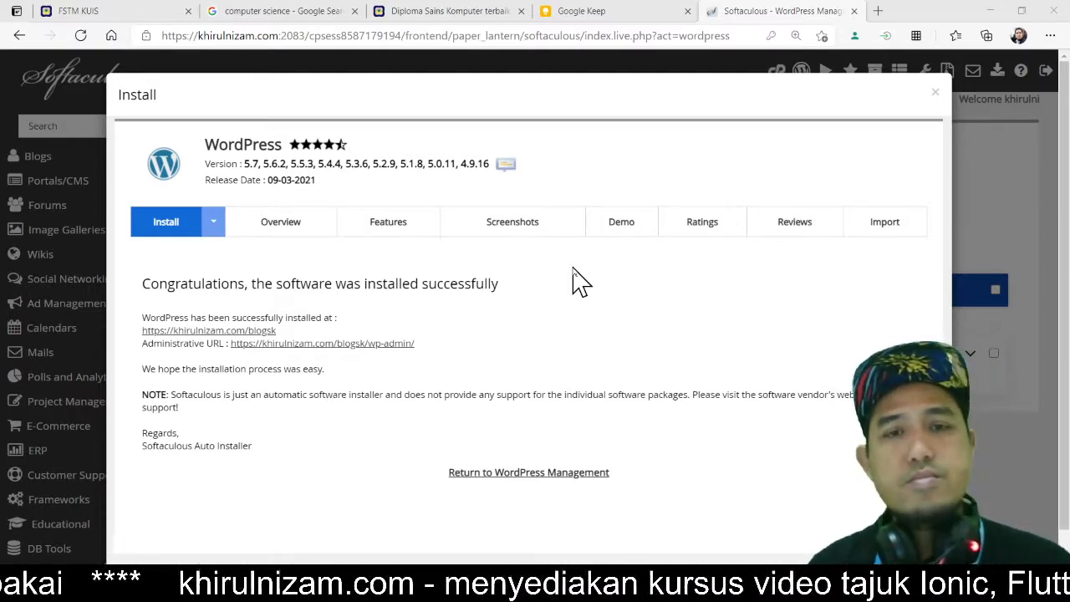
Step: Open the installed blog's site URL in a new tab and switch to it
key(ctrl+plus)
key(ctrl+plus)
key(ctrl+plus)
key(ctrl+plus)
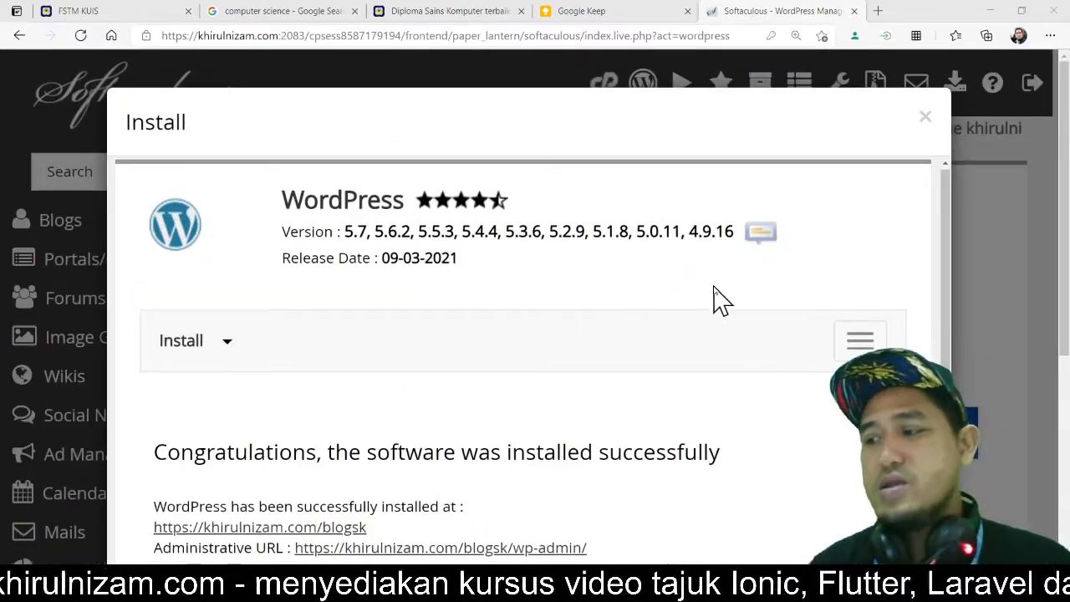
scroll(535, 351, down, 3)
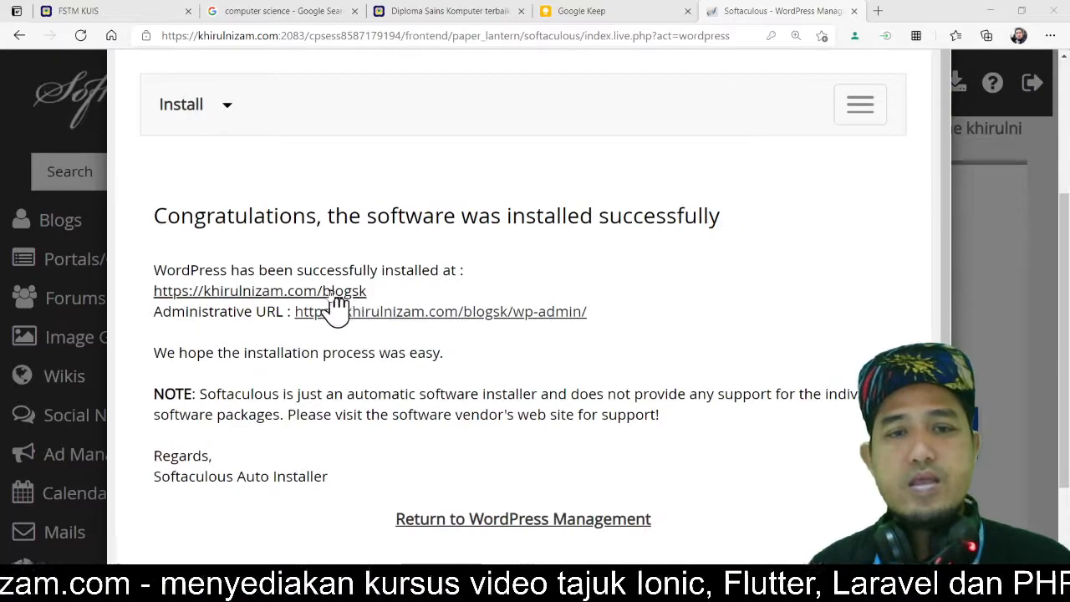
key(ctrl+plus)
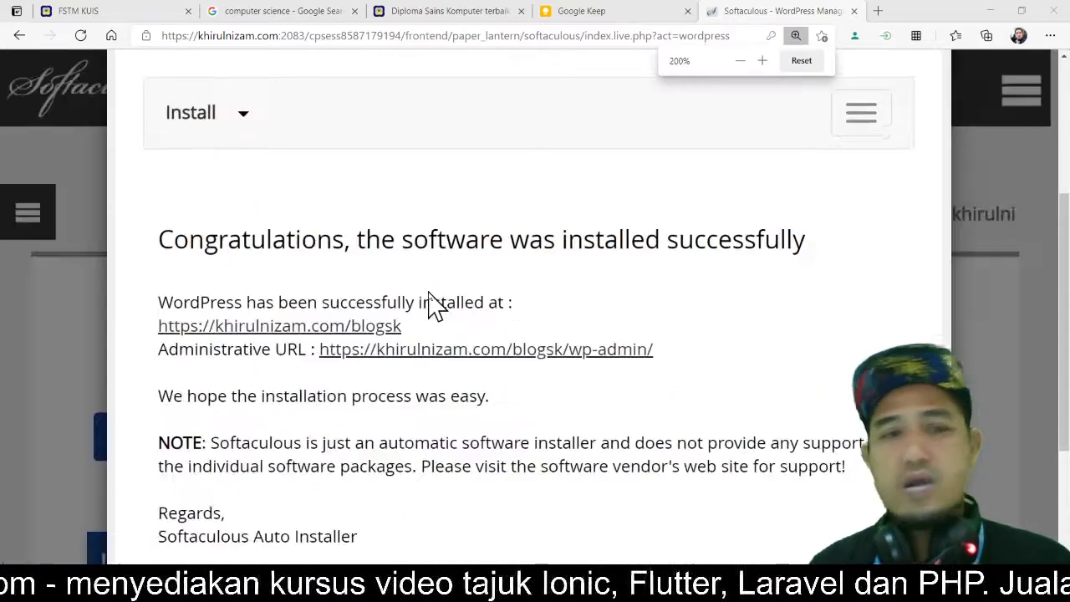
key(ctrl+plus)
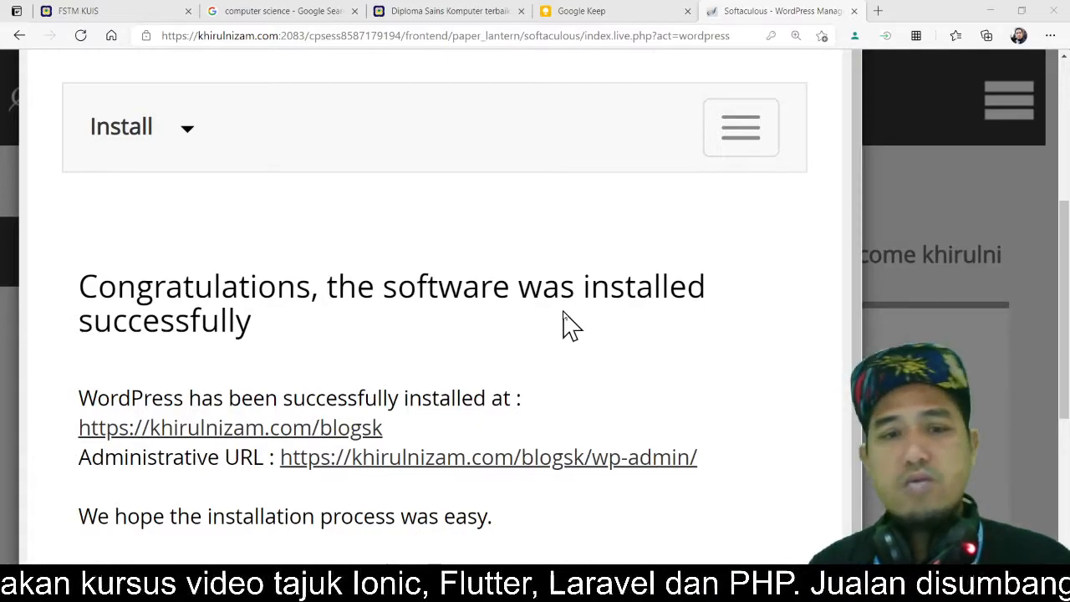
key(ctrl)
key(ctrl)
key(ctrl)
key(ctrl)
key(ctrl)
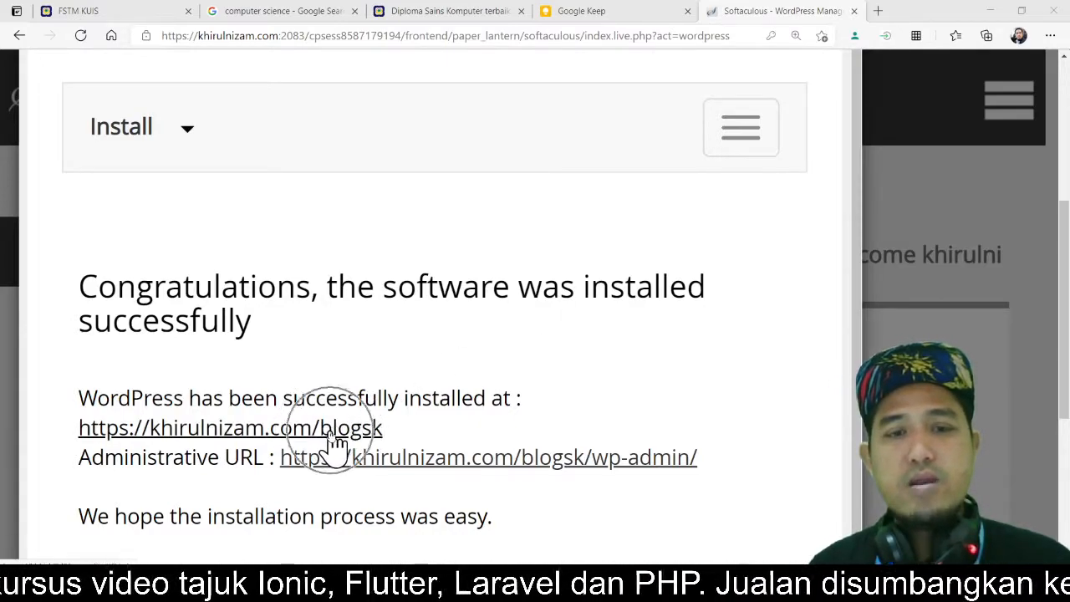
key(ctrl)
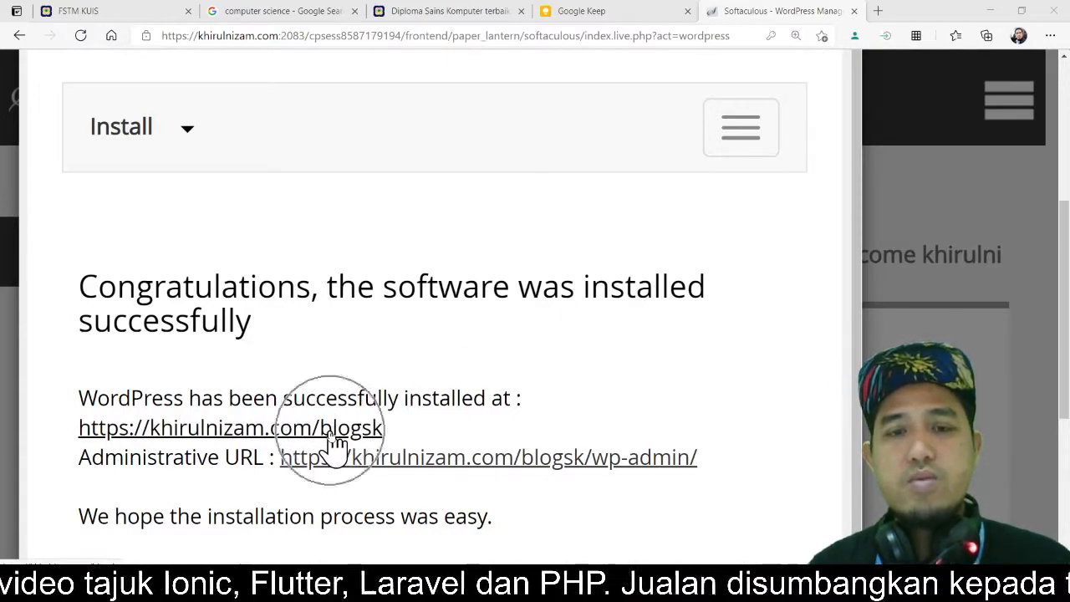
key(ctrl)
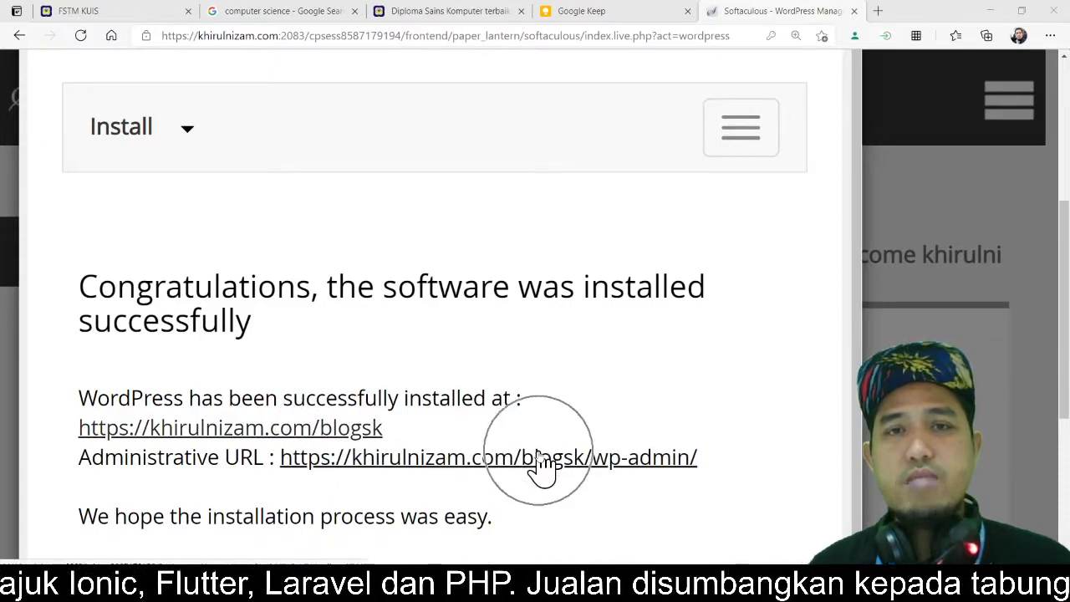
right_click(372, 428)
click(465, 213)
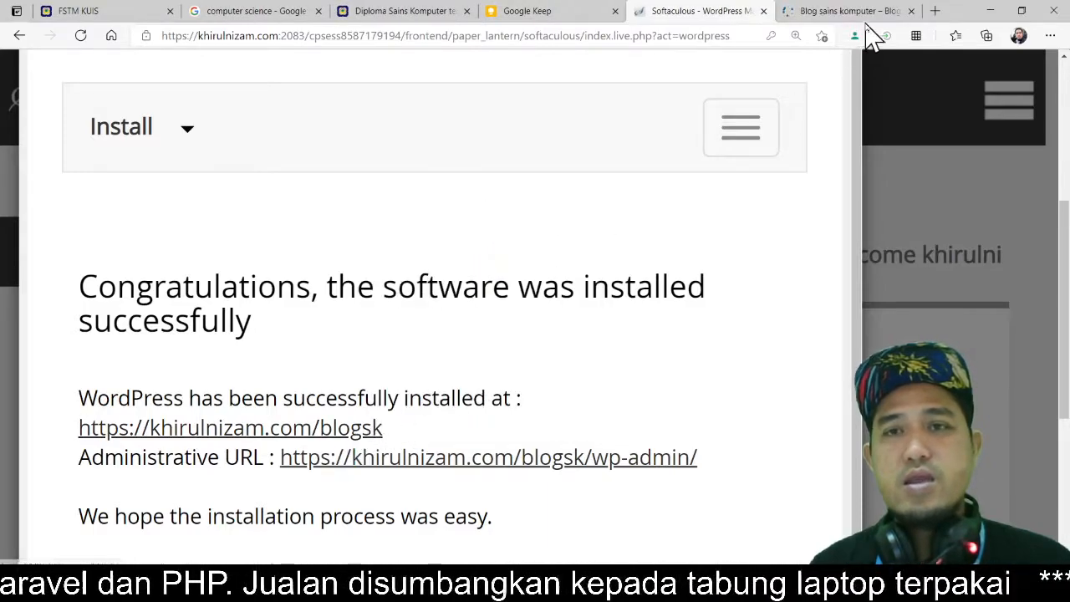
click(861, 15)
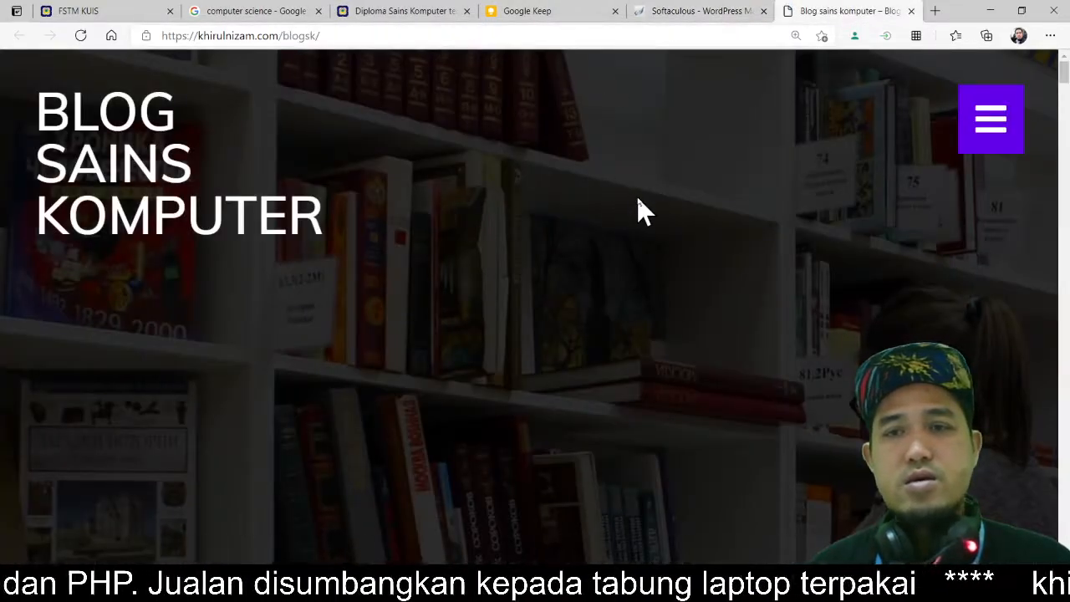
Step: Scroll through the new blog's homepage and its navigation menu to review the Academy theme's demo content
key(ctrl+minus)
key(ctrl+minus)
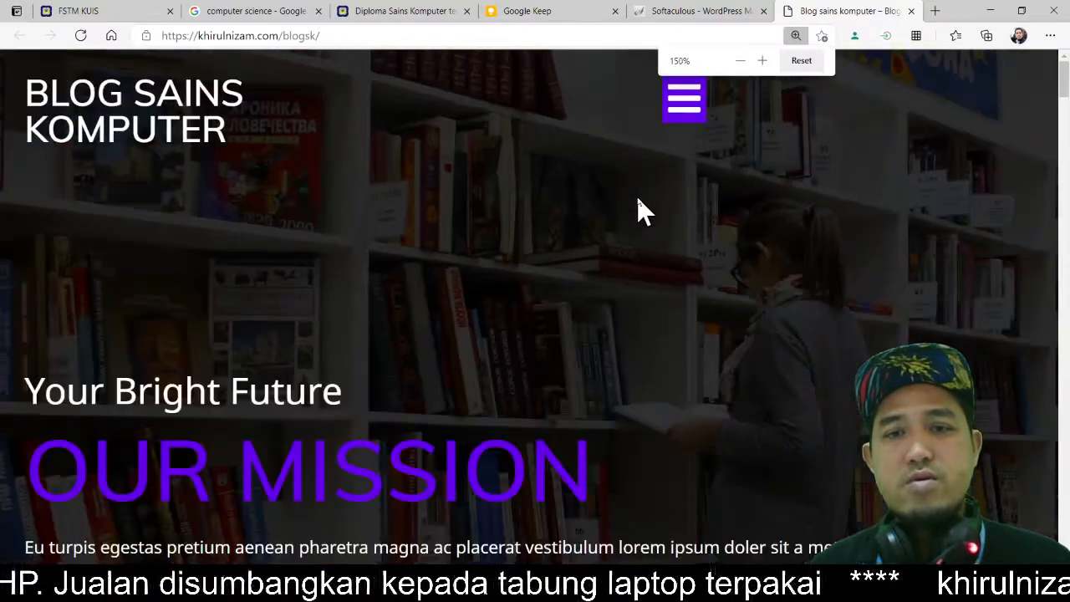
click(637, 201)
scroll(836, 214, down, 2)
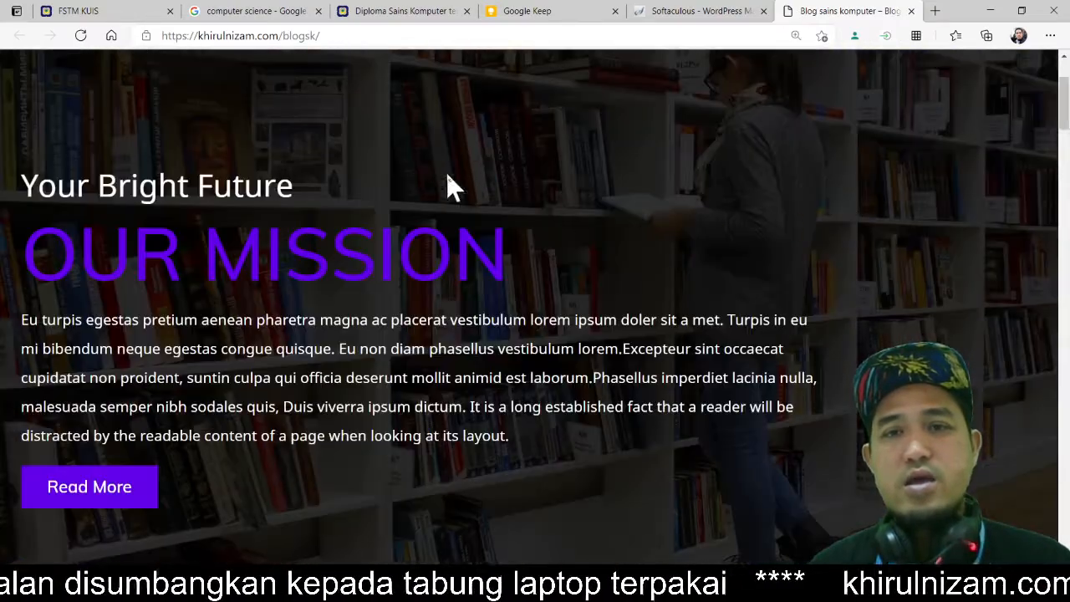
scroll(573, 306, down, 10)
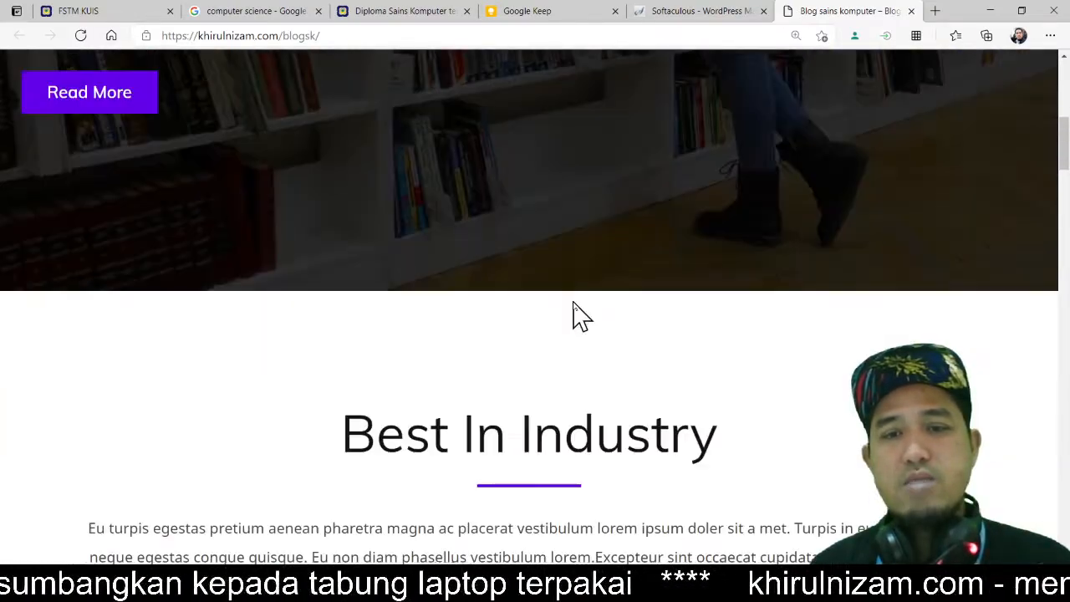
scroll(573, 306, down, 10)
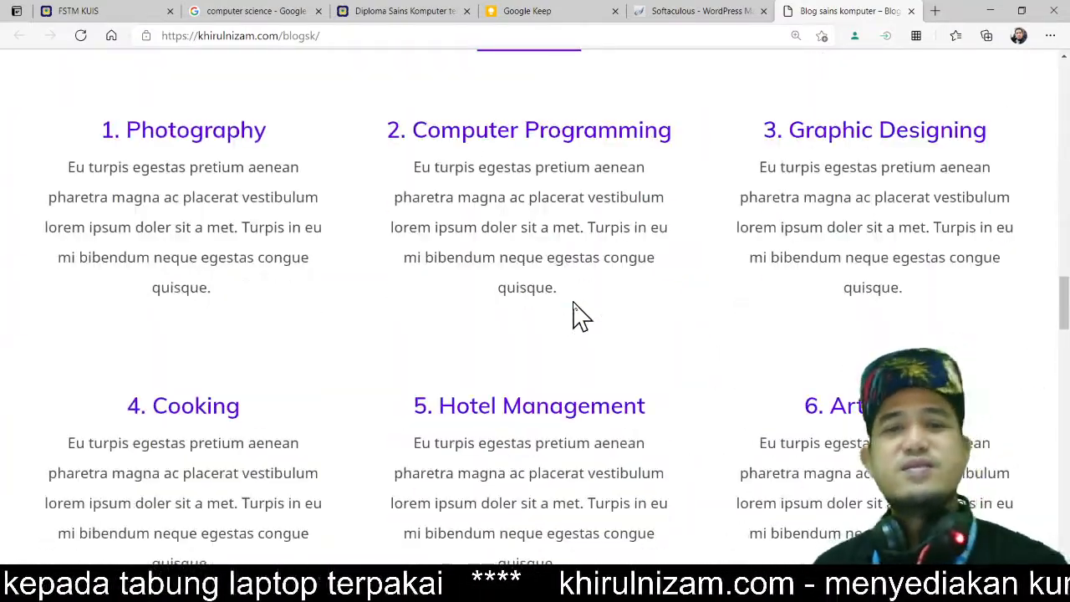
scroll(574, 315, down, 2)
scroll(740, 310, down, 5)
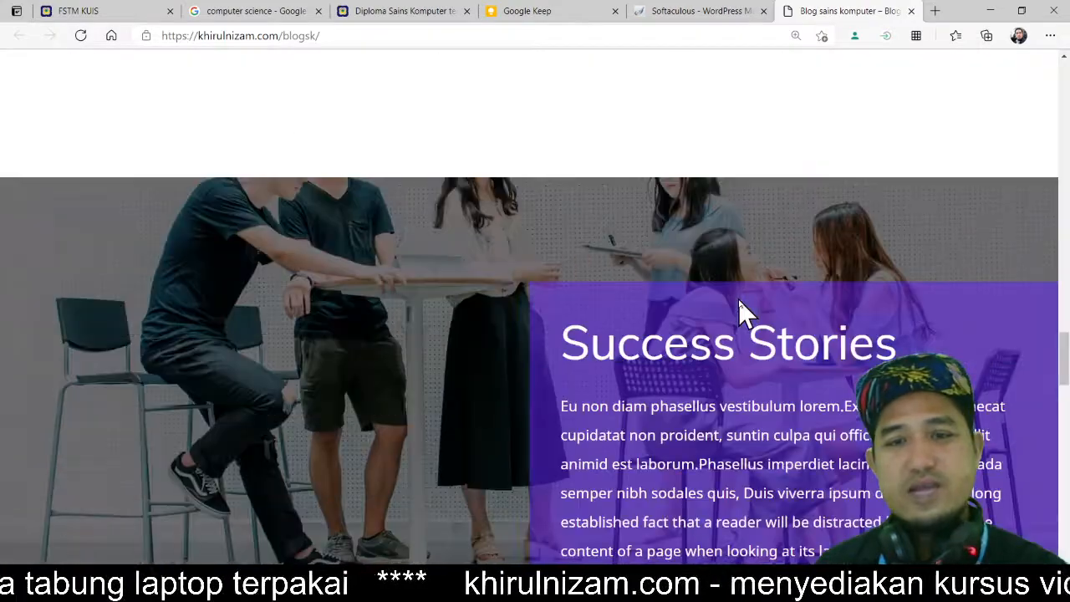
scroll(723, 311, down, 10)
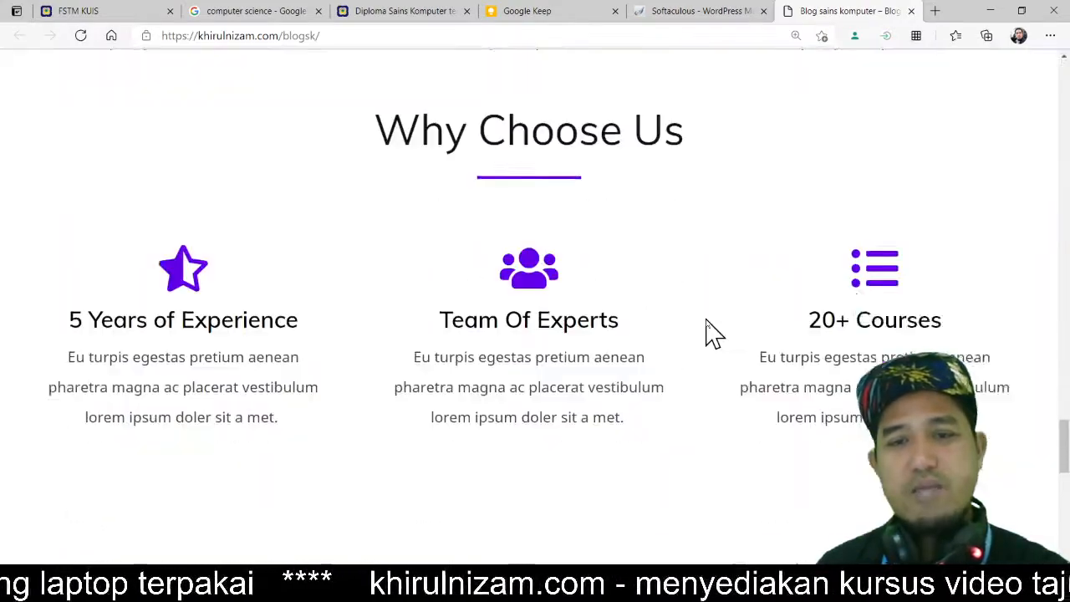
scroll(707, 322, down, 6)
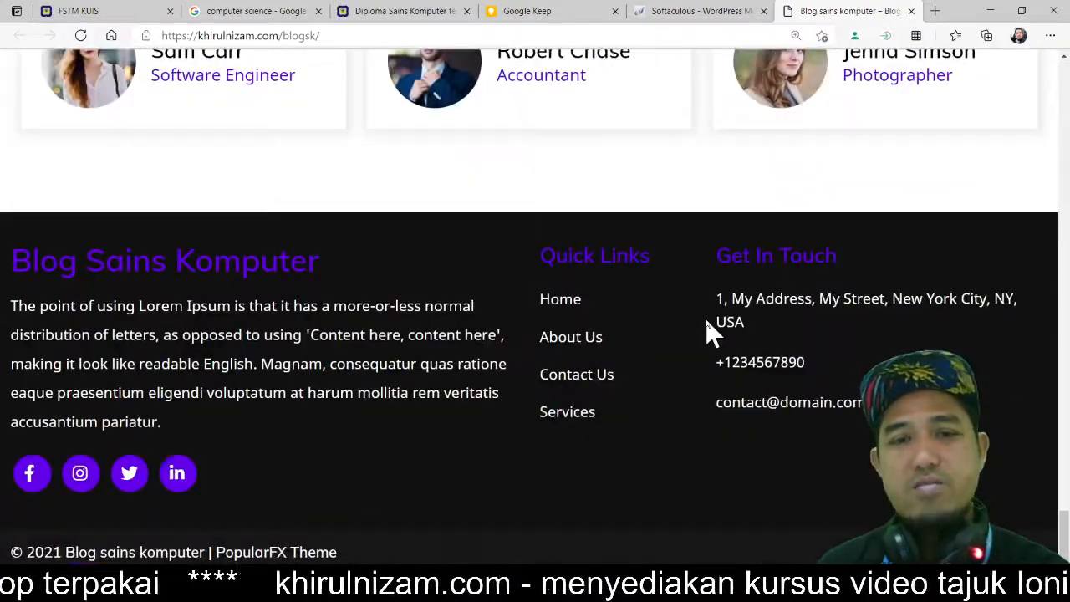
scroll(706, 322, up, 5)
scroll(707, 322, up, 10)
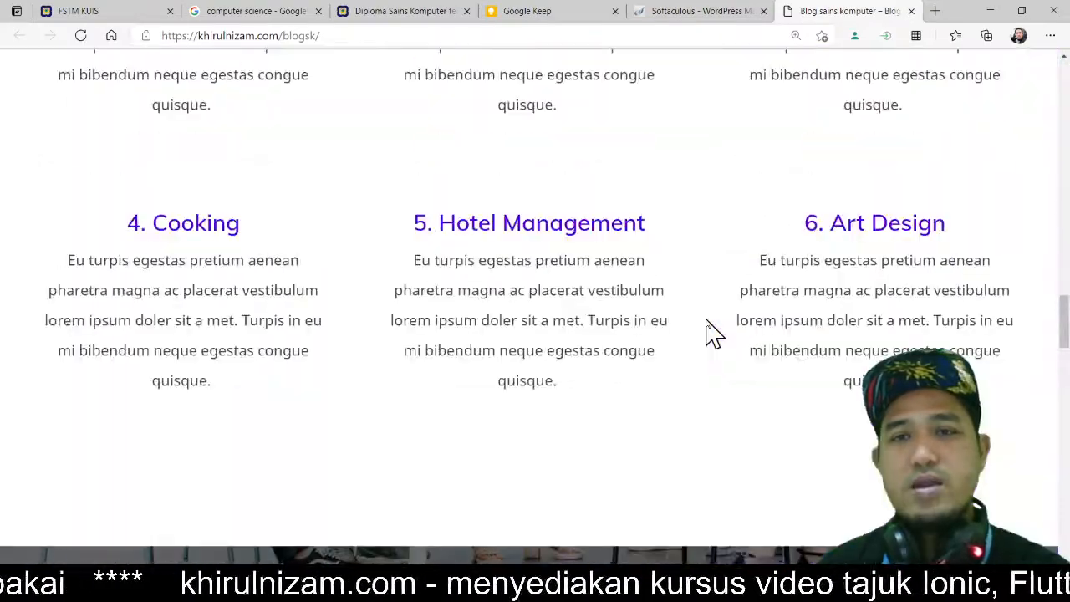
scroll(706, 333, up, 10)
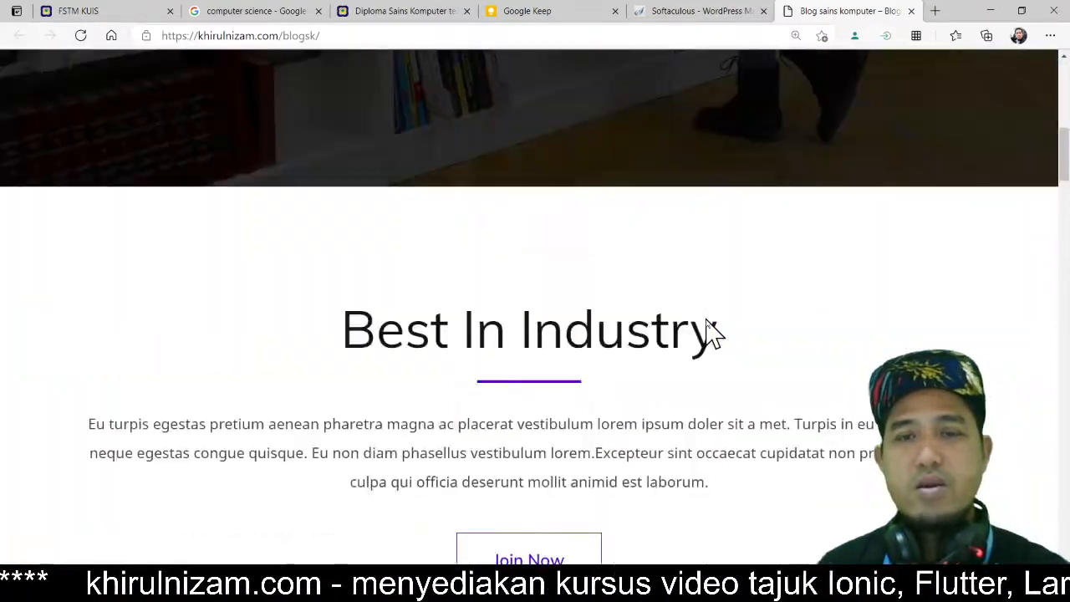
scroll(706, 324, up, 3)
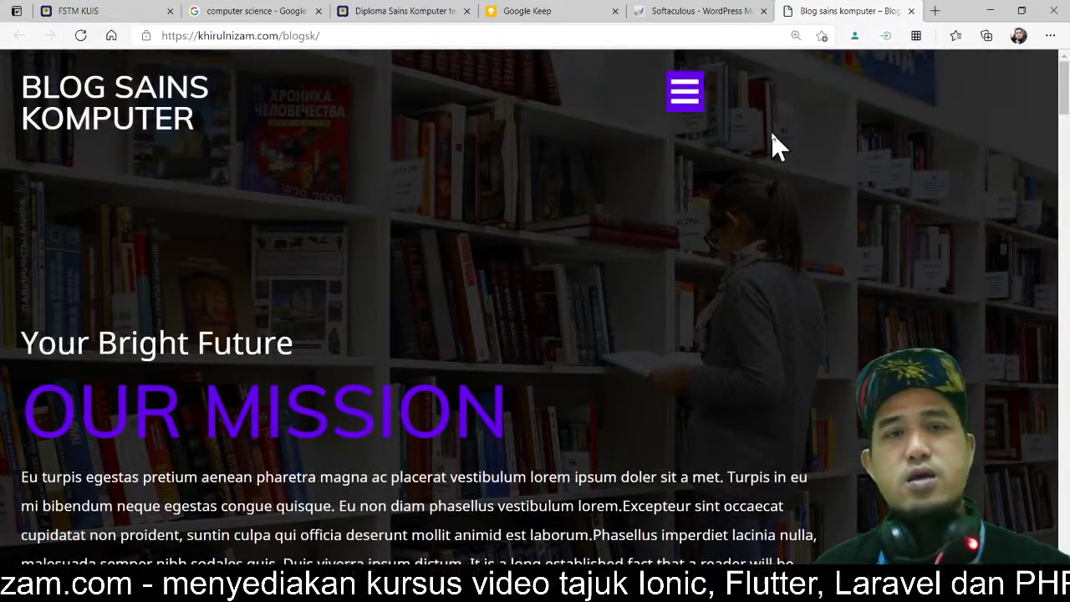
click(696, 105)
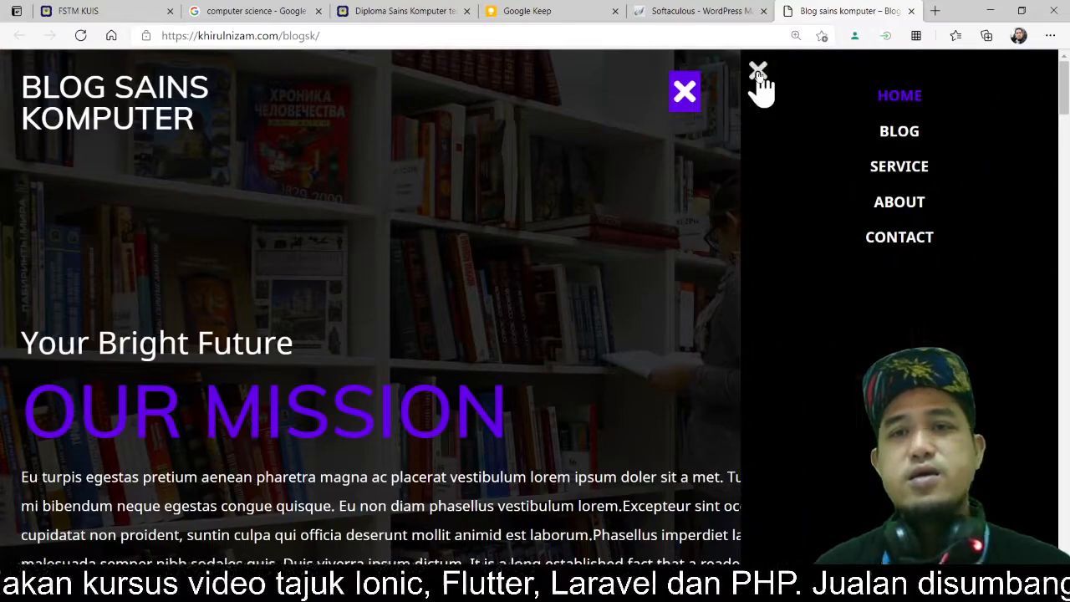
click(758, 71)
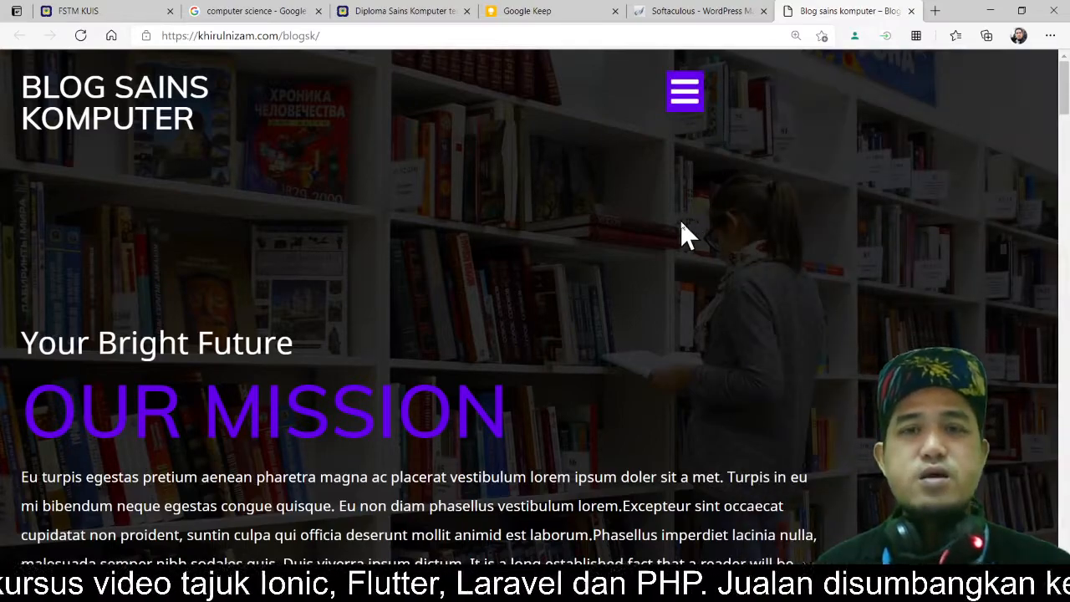
Step: Return to the installer and open the administrative wp-admin URL in a new tab, then switch to it
click(687, 12)
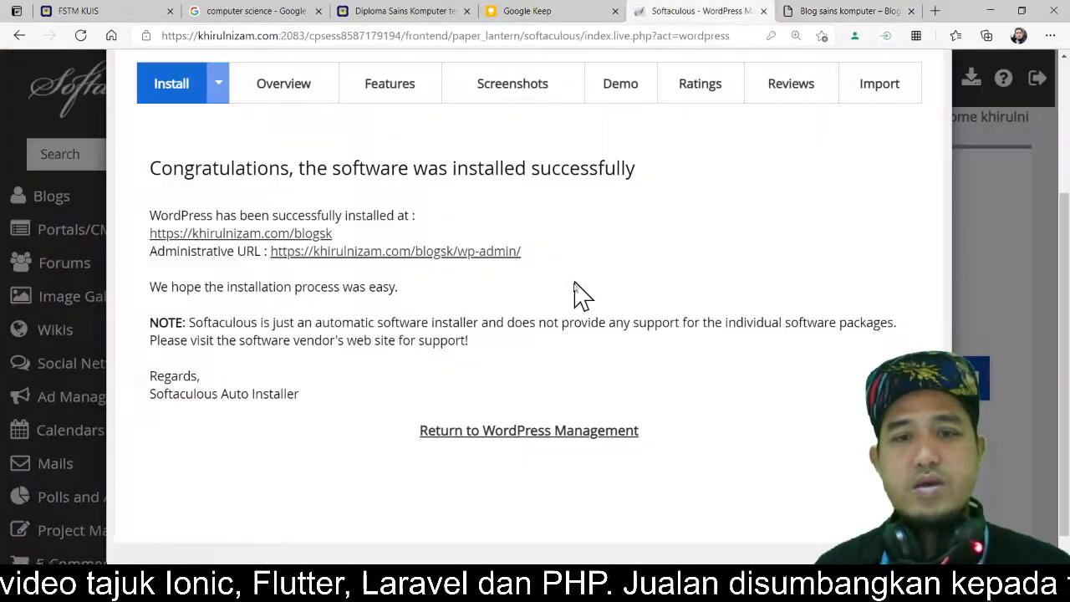
click(473, 256)
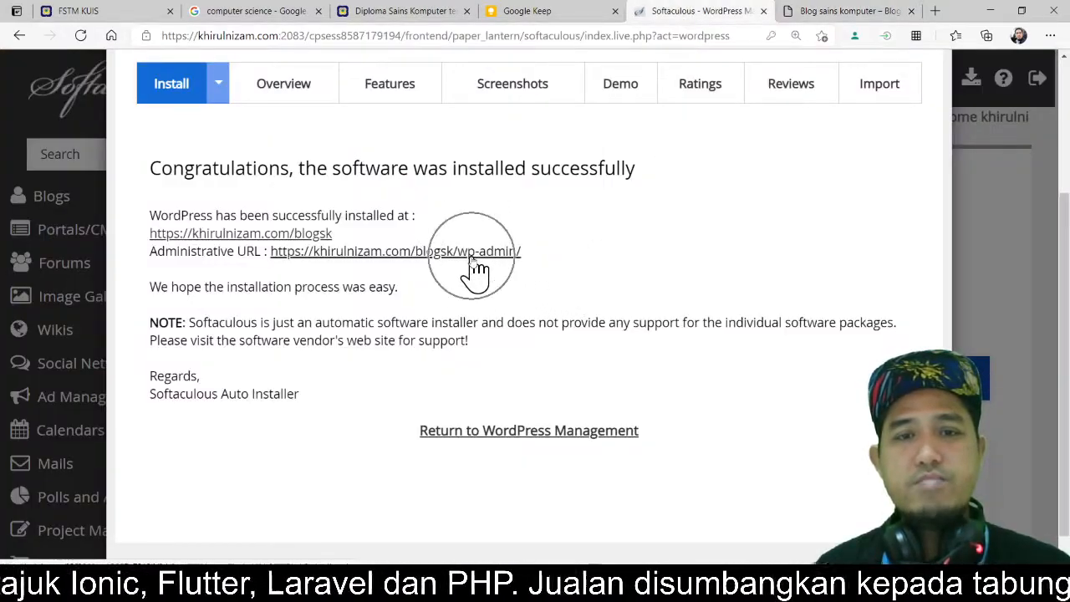
right_click(471, 260)
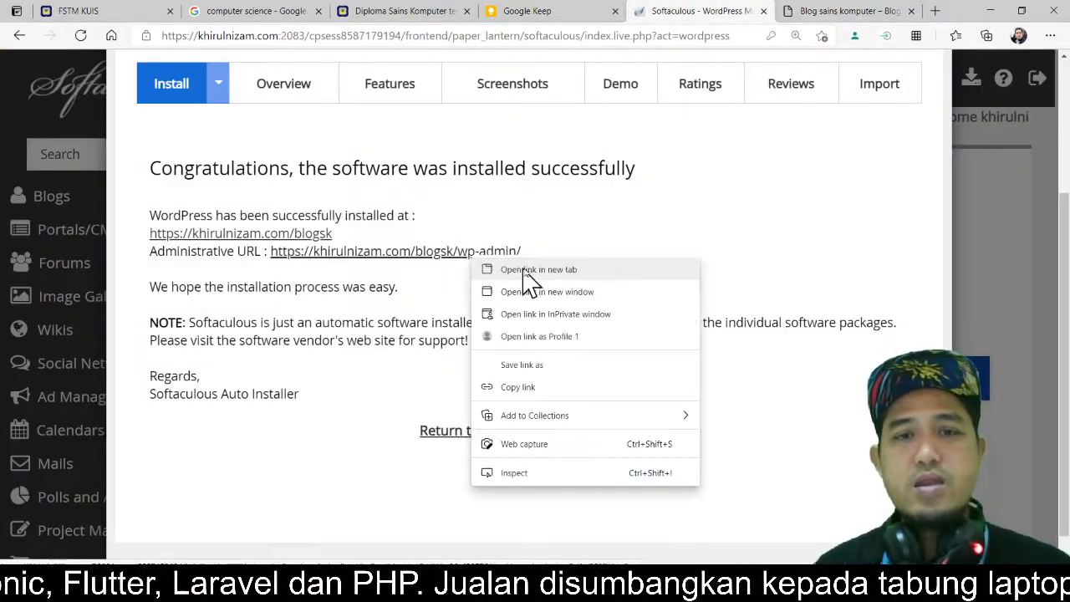
click(528, 270)
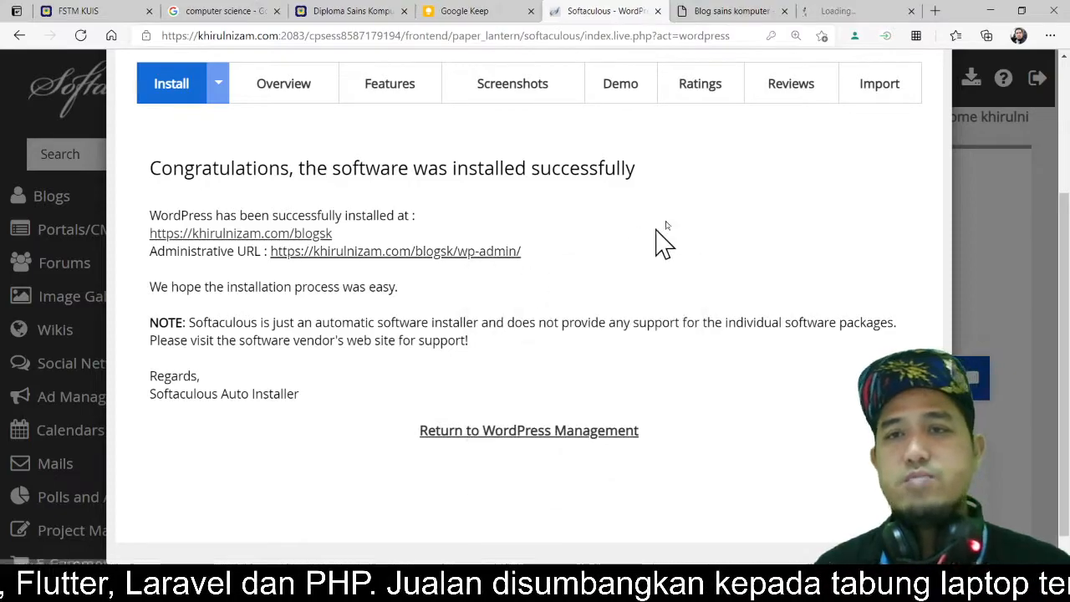
right_click(450, 260)
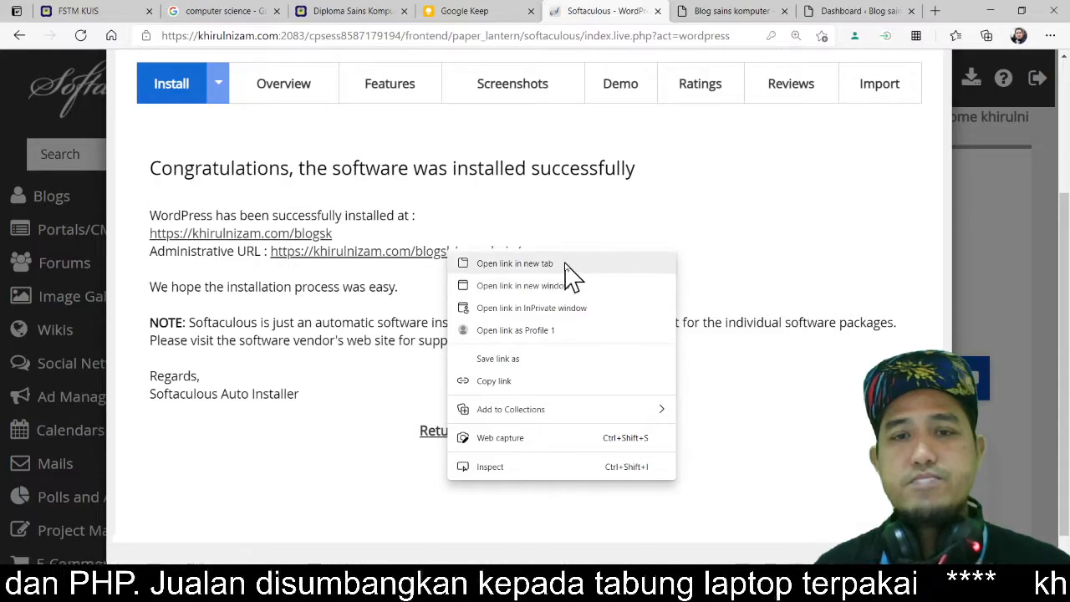
click(859, 11)
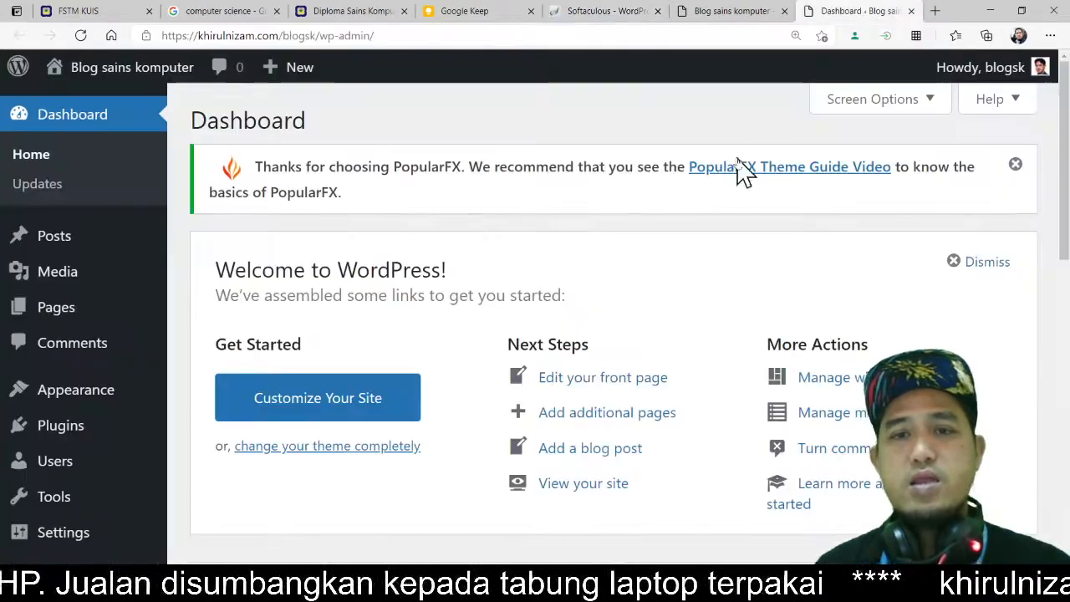
Step: Browse the dashboard's side menu sections and open the editor for adding a new post
key(ctrl+minus)
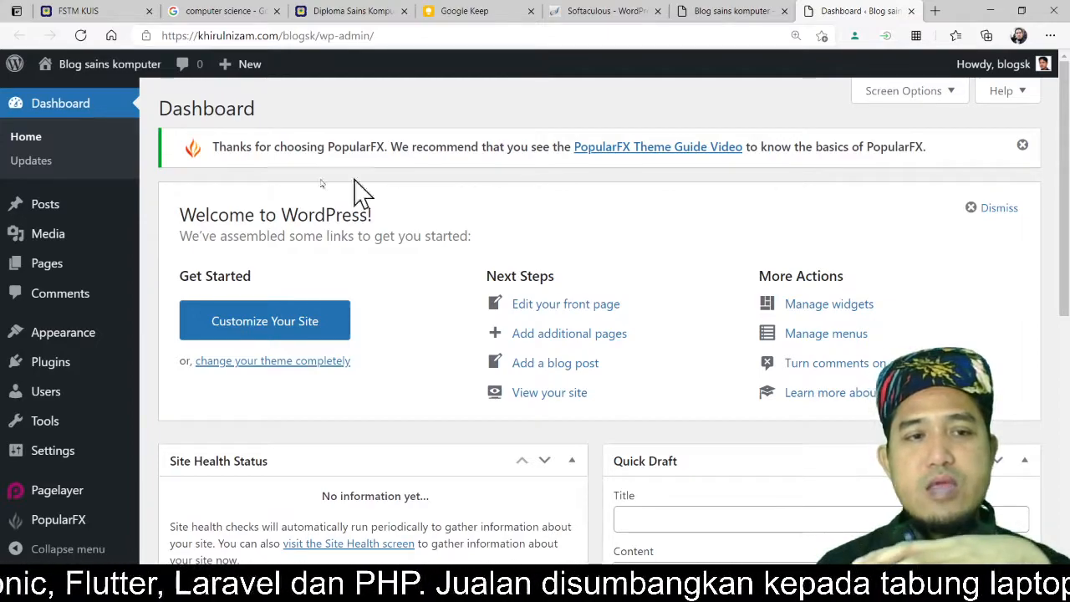
mouse_move(63, 216)
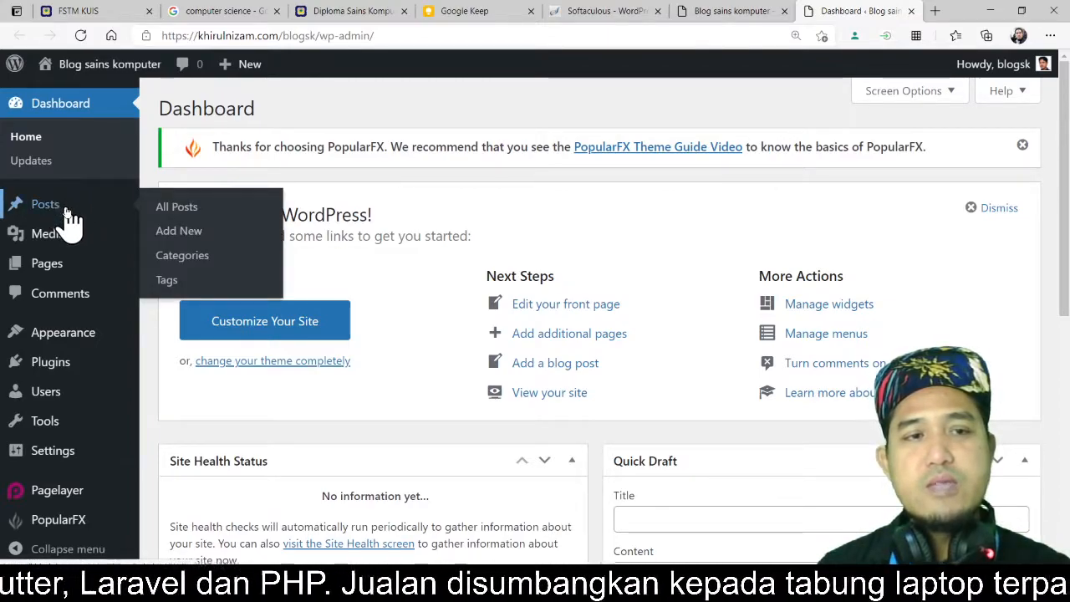
mouse_move(47, 274)
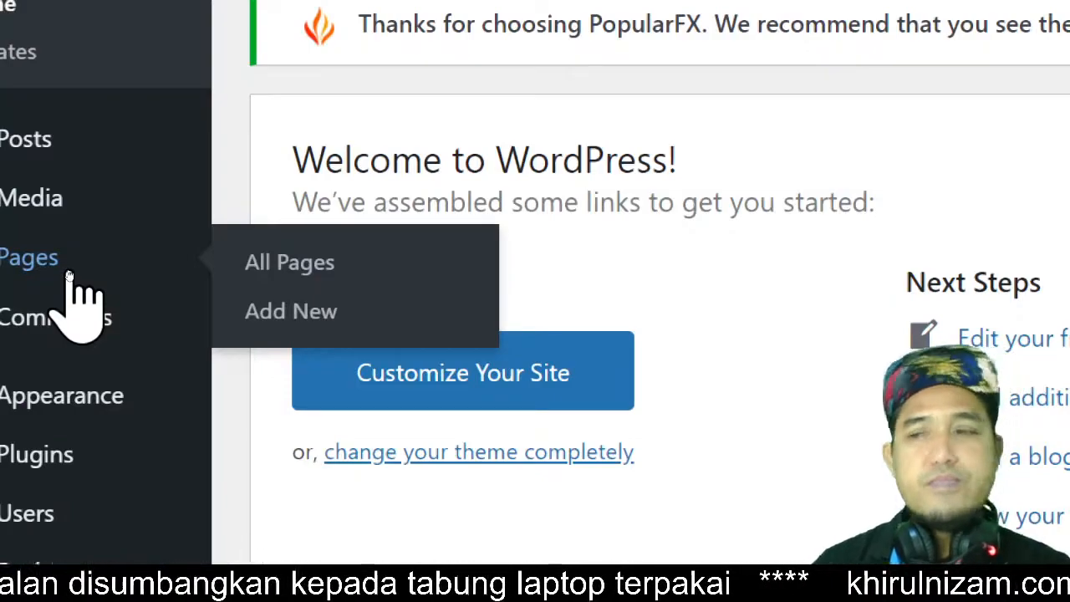
mouse_move(16, 205)
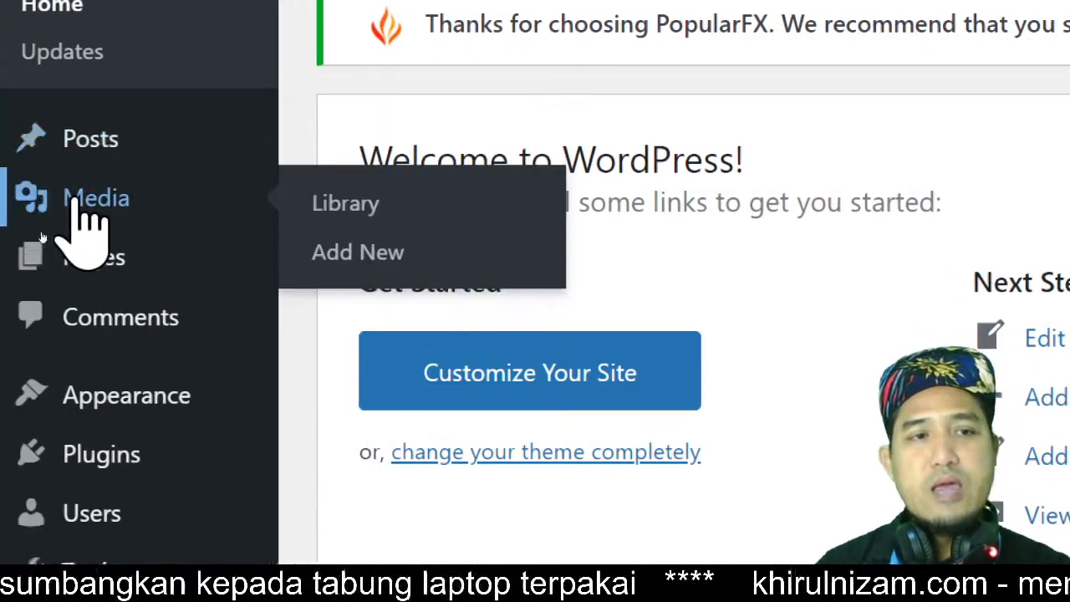
click(105, 142)
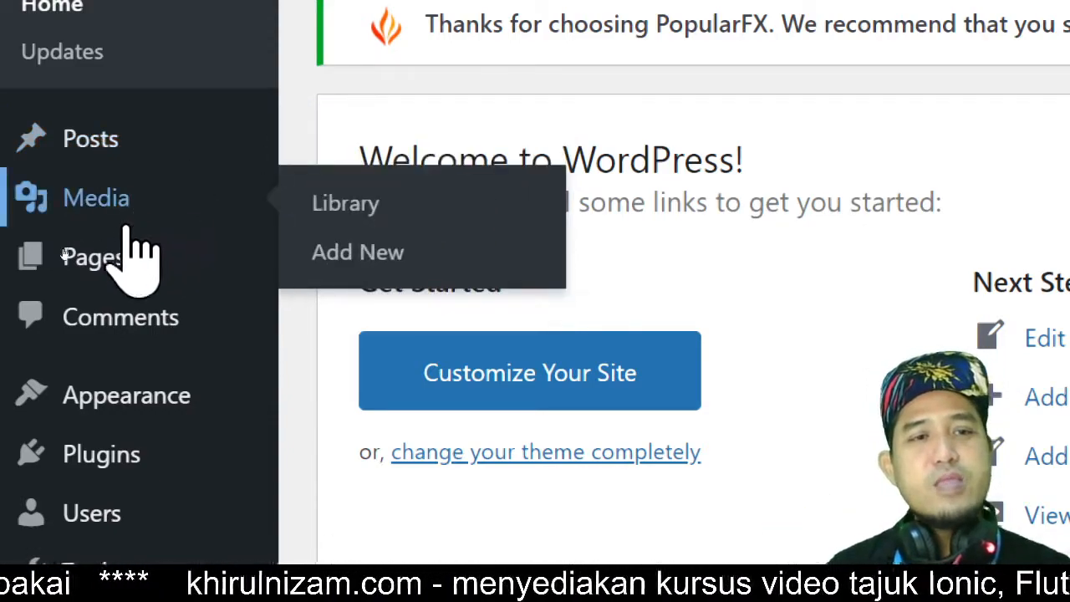
mouse_move(71, 263)
click(125, 261)
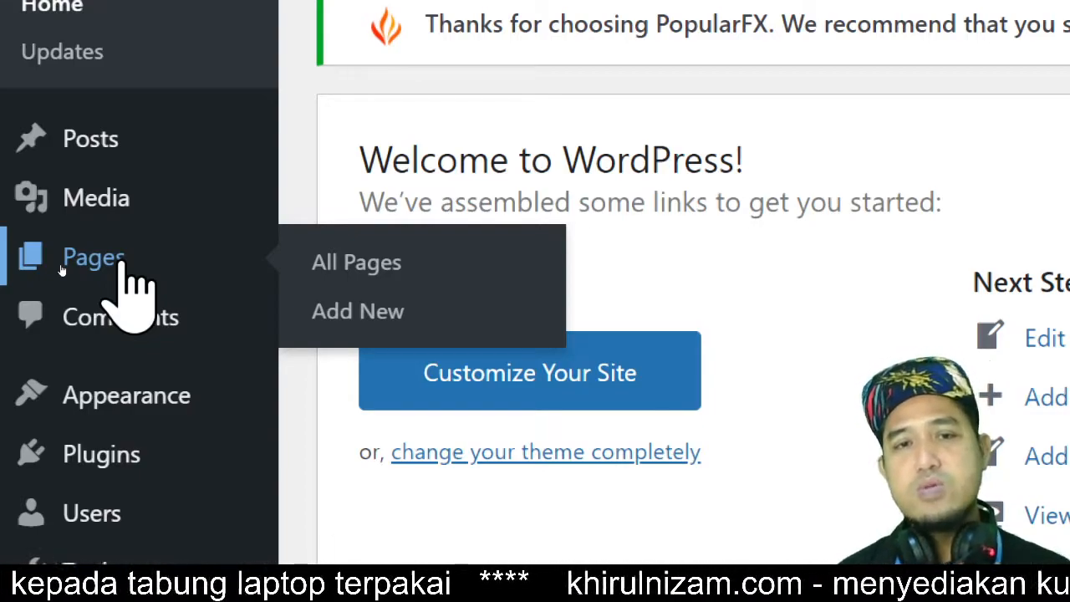
mouse_move(115, 137)
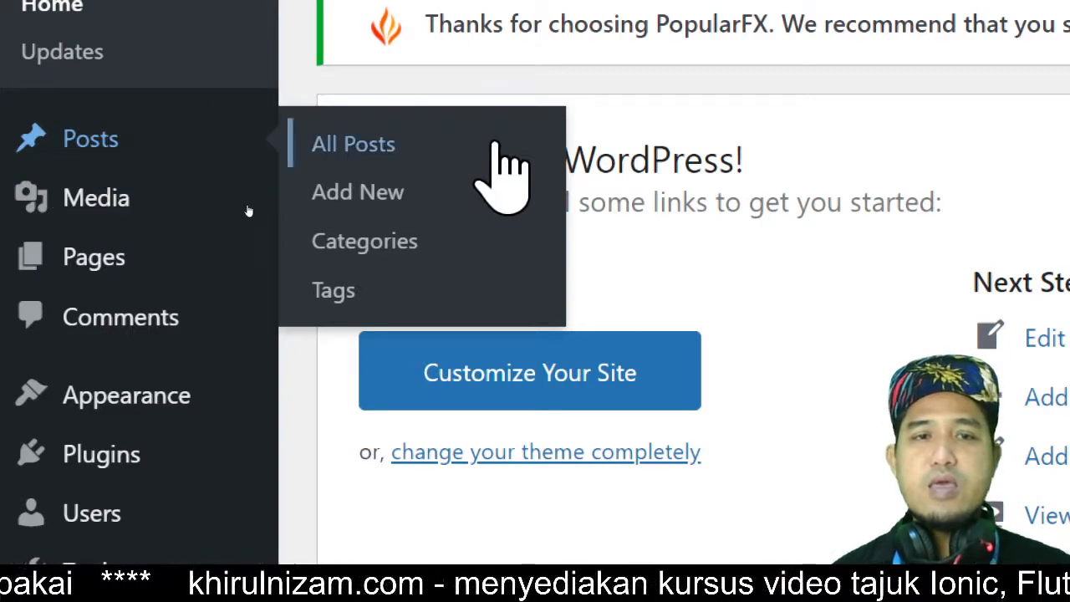
click(420, 194)
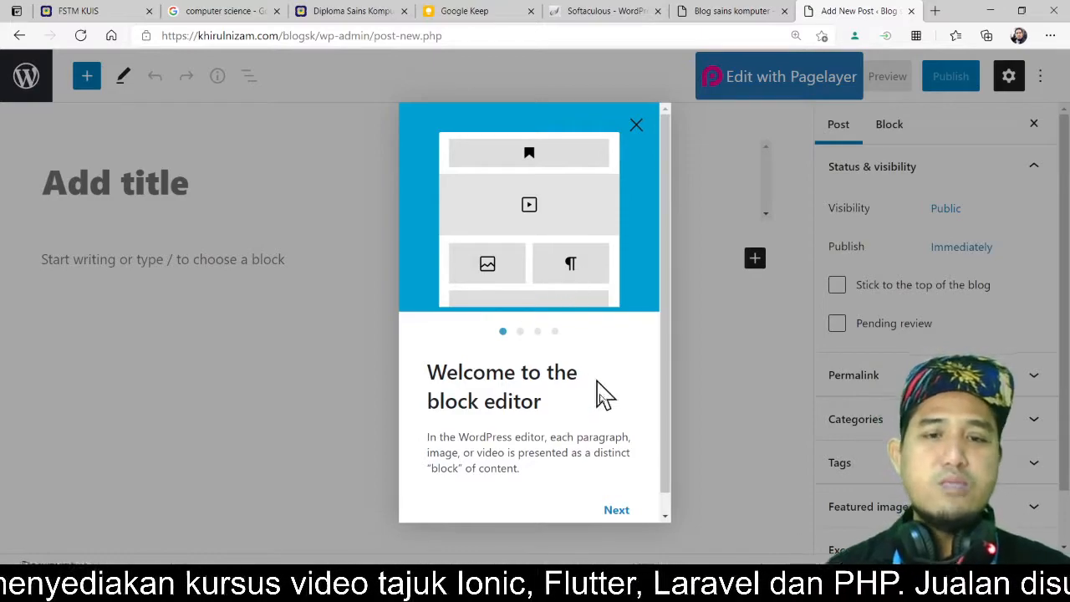
Step: Close the block editor welcome guide and place the cursor in the new post's title field
click(619, 512)
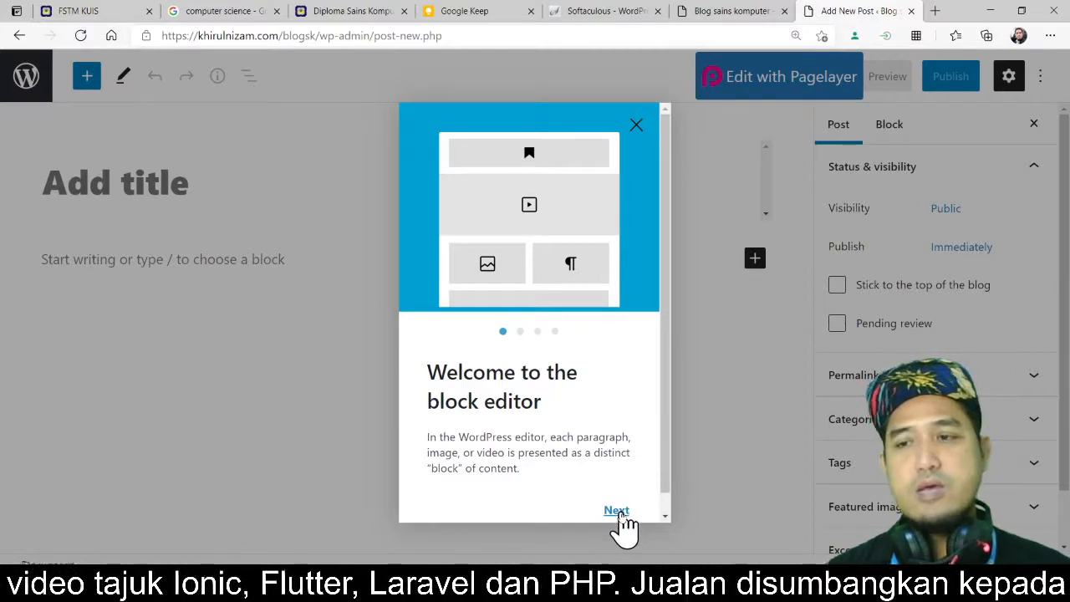
click(618, 517)
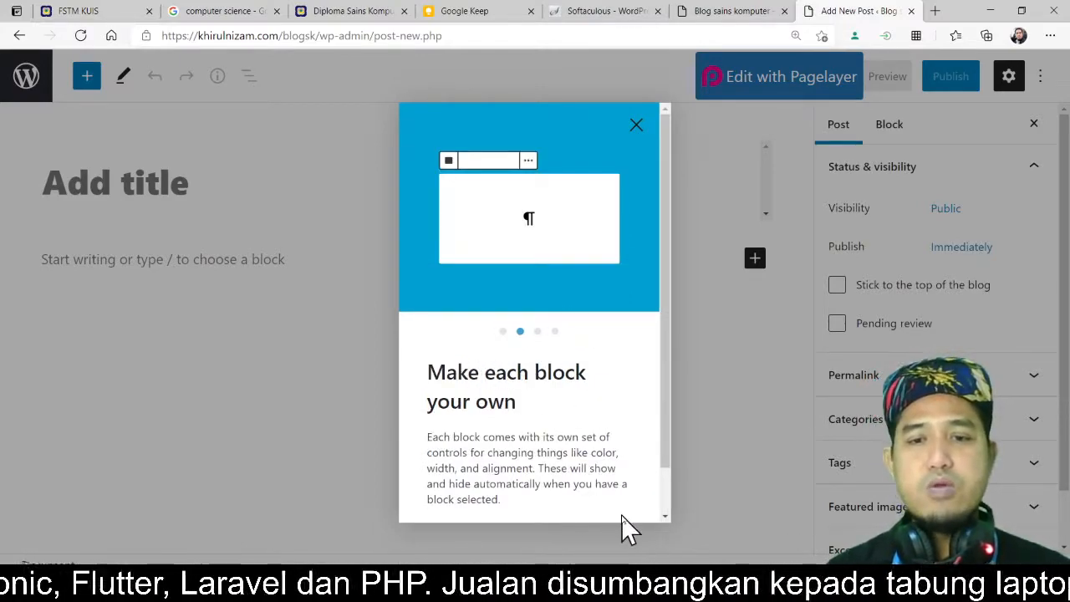
click(636, 125)
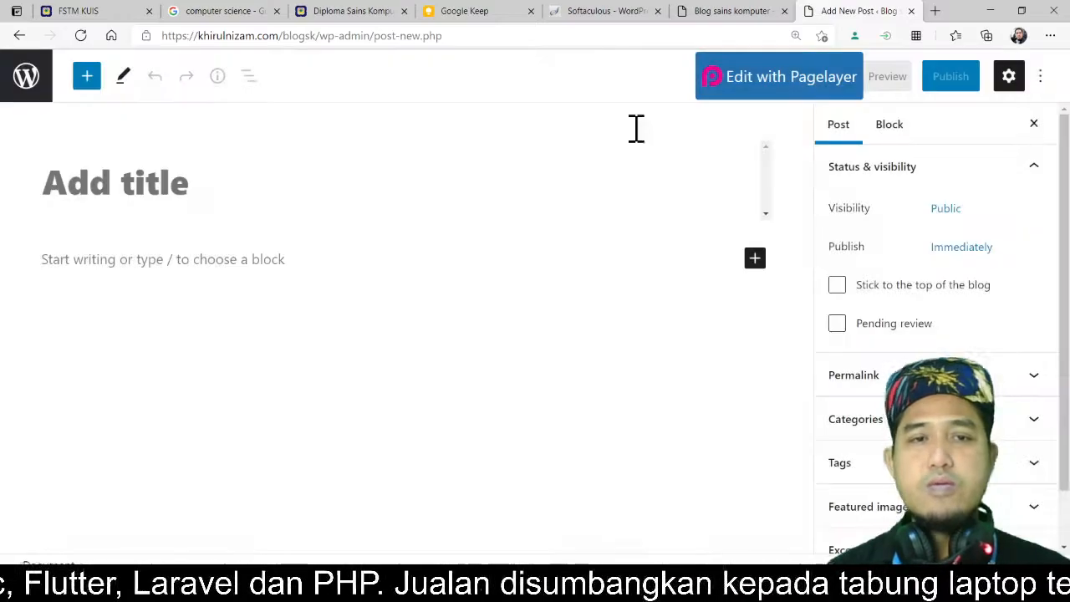
click(297, 275)
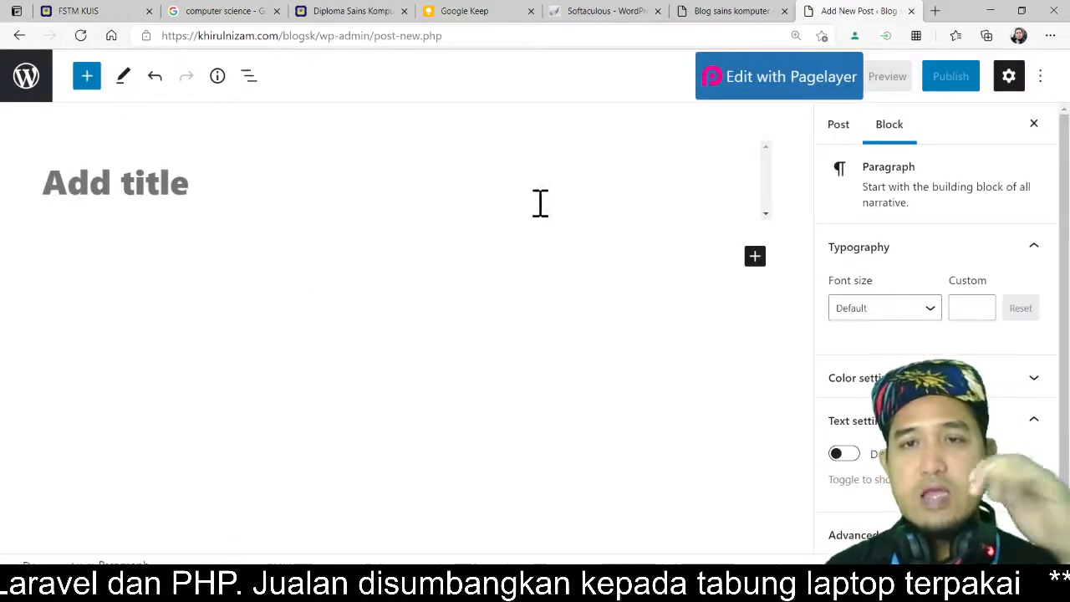
click(756, 90)
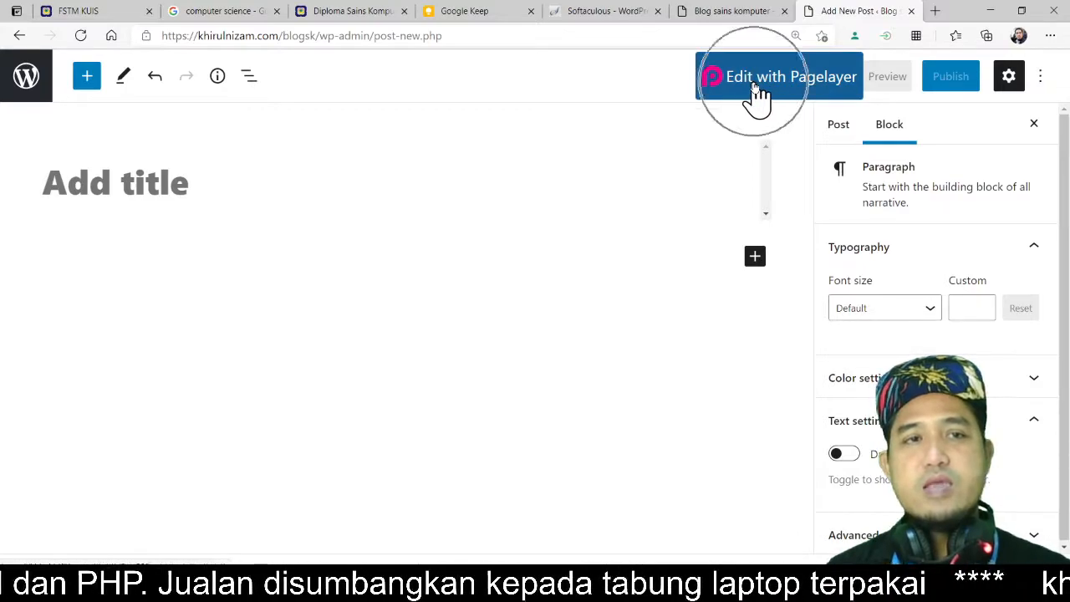
click(134, 184)
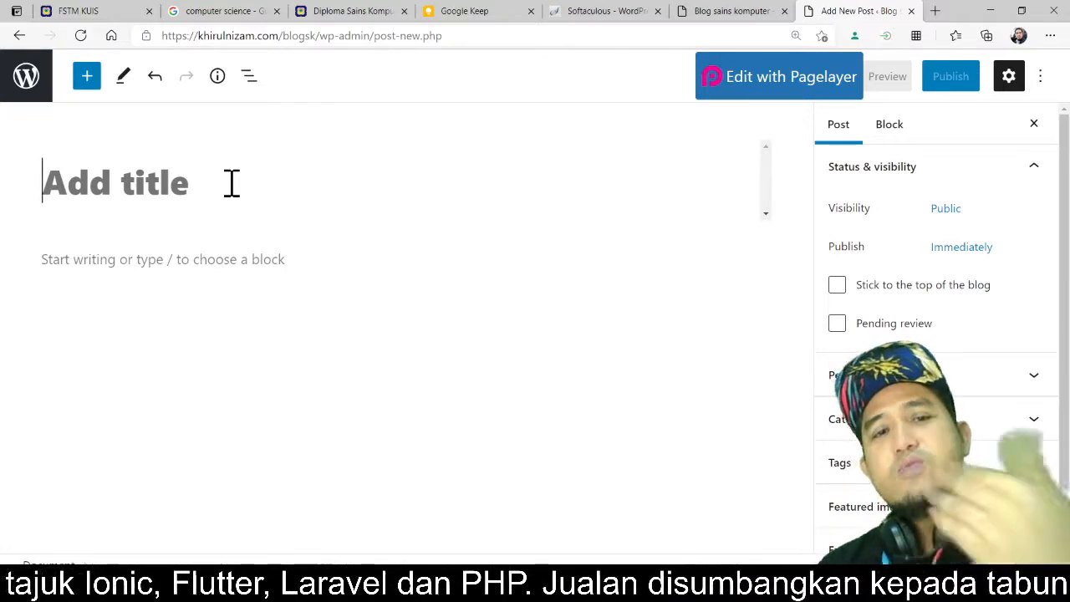
Step: Review the blog homepage in its tab, then return to the new post editor
click(759, 16)
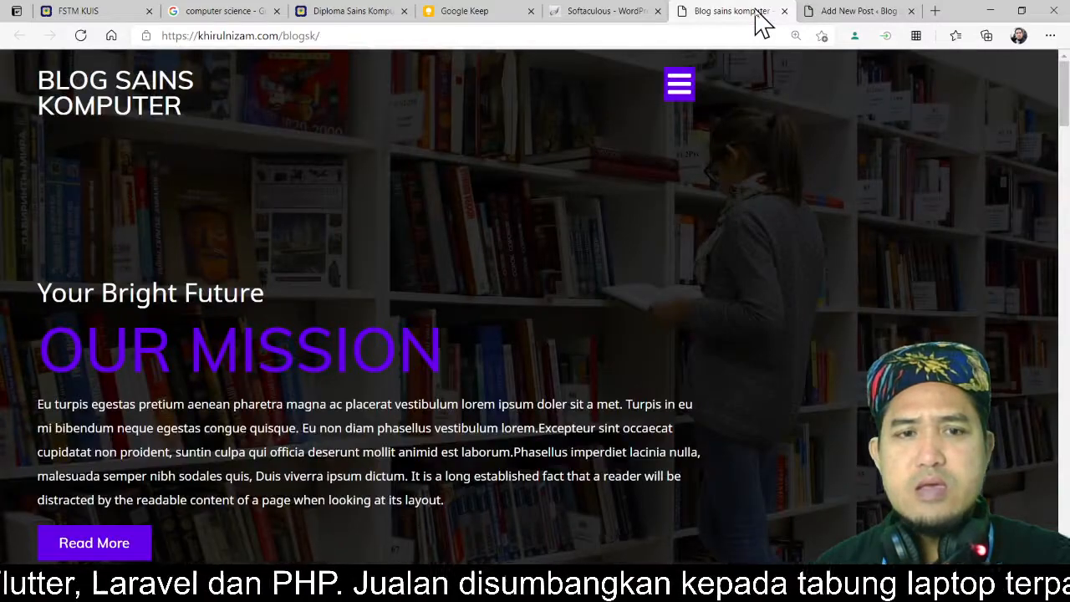
scroll(758, 177, down, 3)
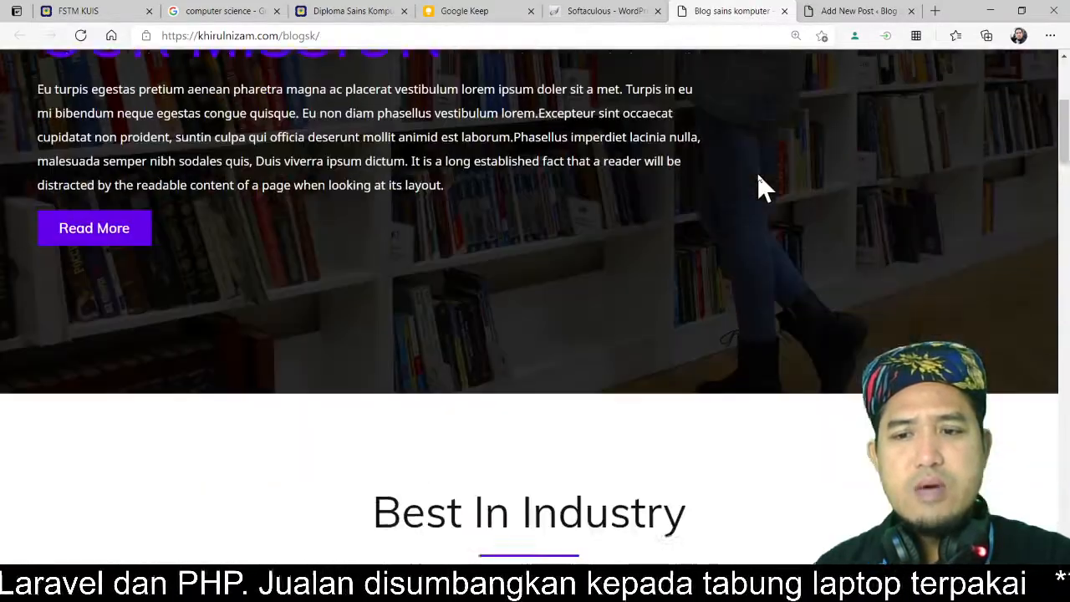
scroll(758, 177, down, 1)
key(ctrl+minus)
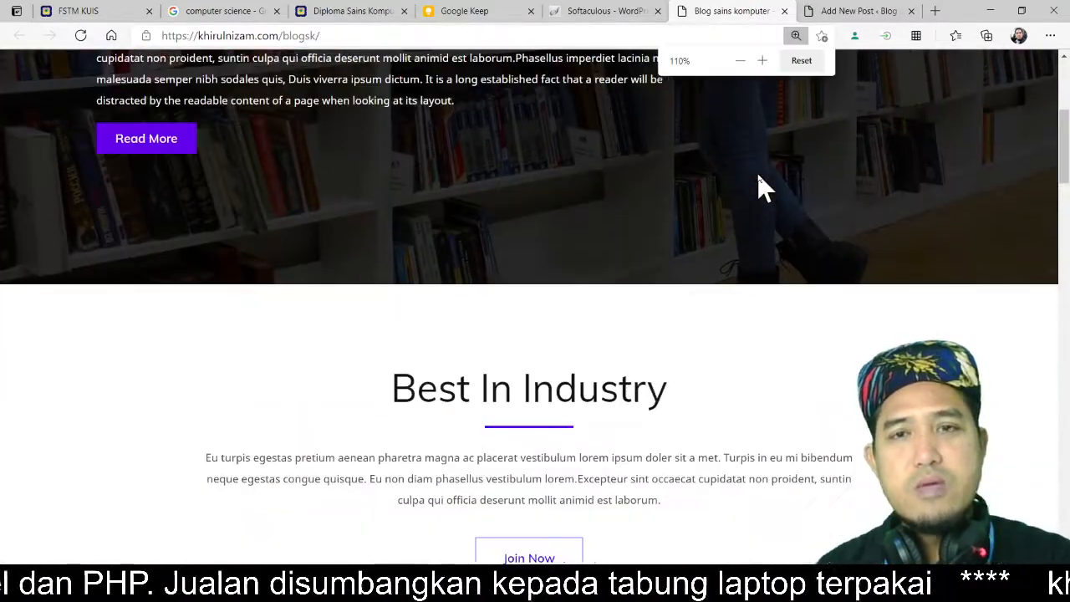
scroll(845, 303, up, 4)
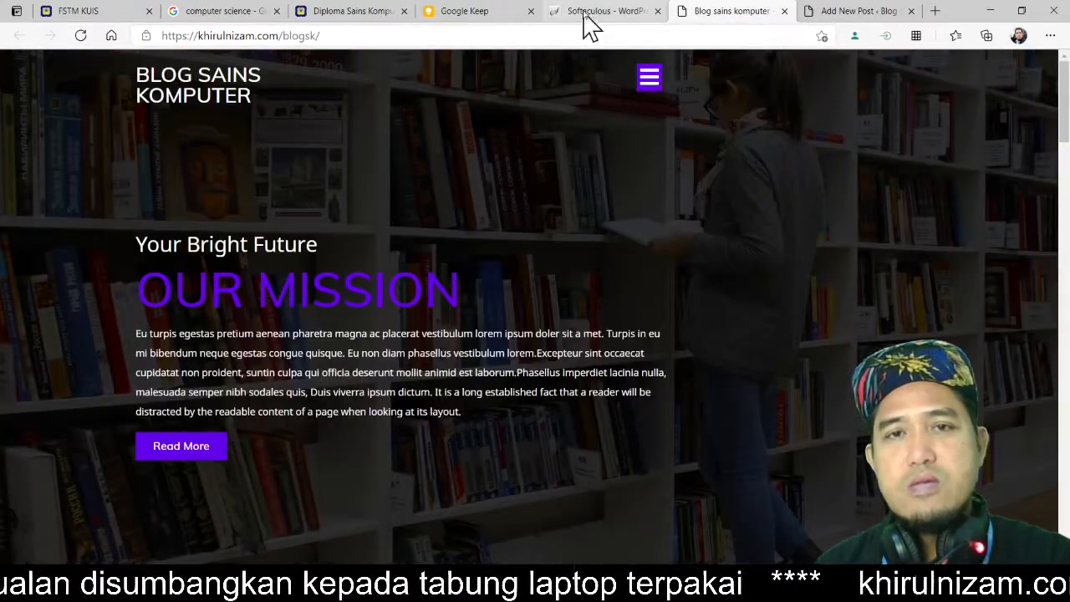
click(848, 10)
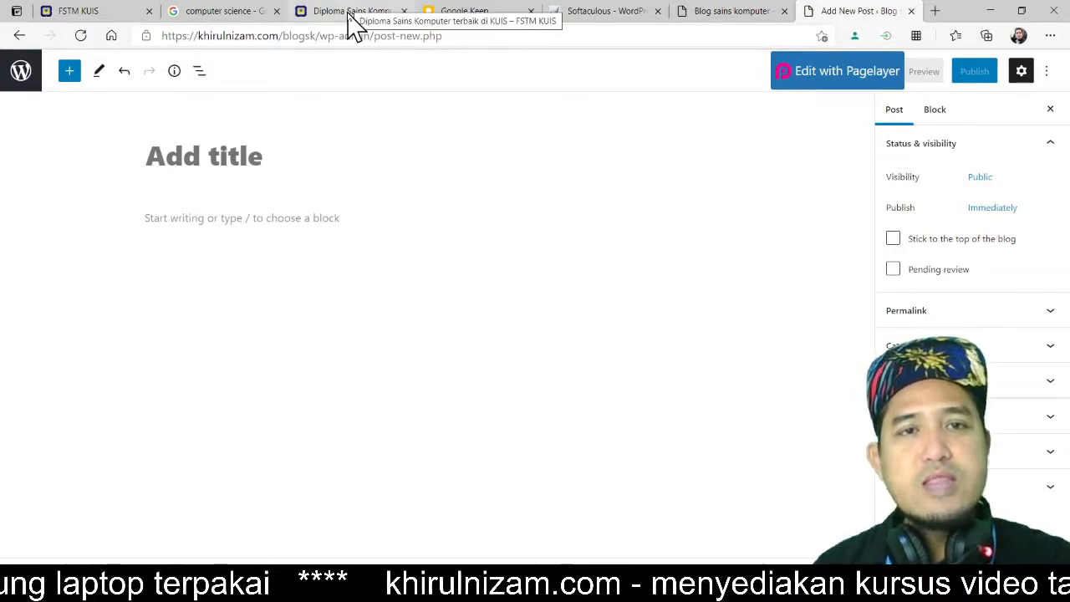
Step: Switch to the Google search tab, open developer tools, and search for diploma sains komputer
click(249, 12)
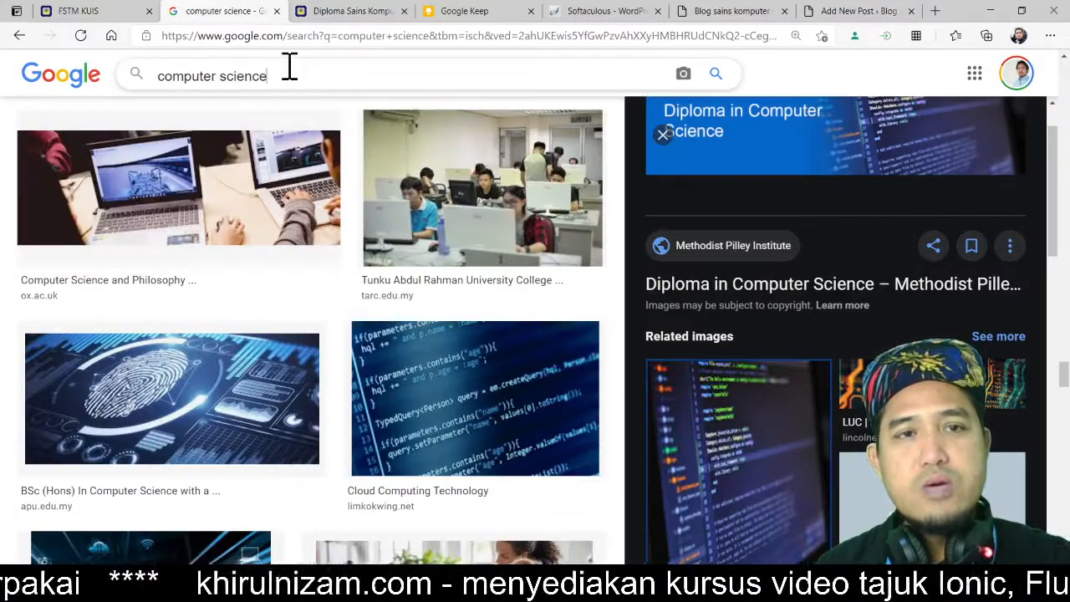
drag(286, 71, 143, 84)
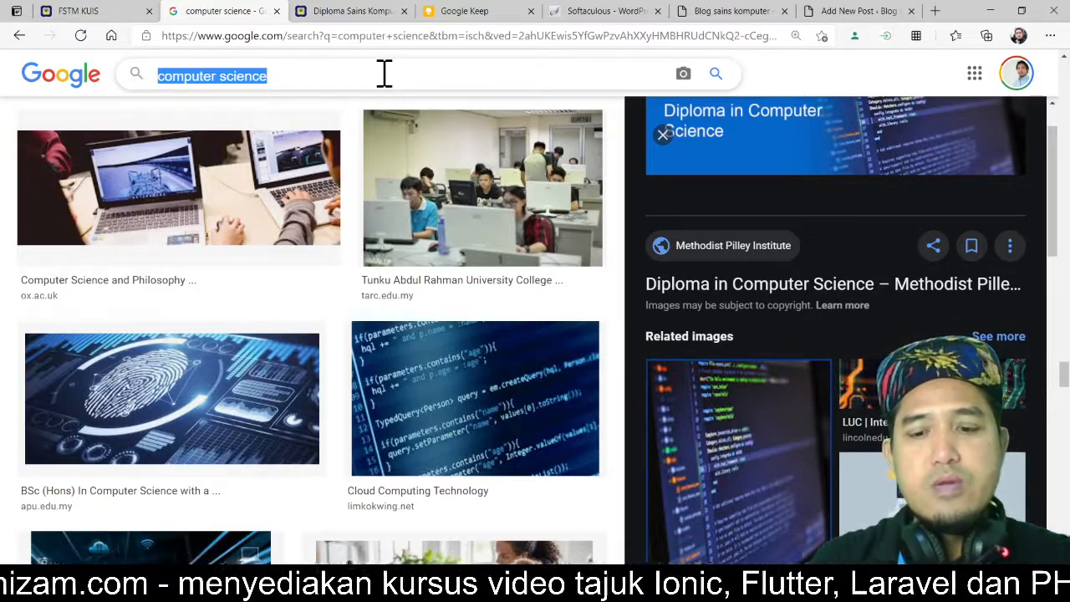
key(F12)
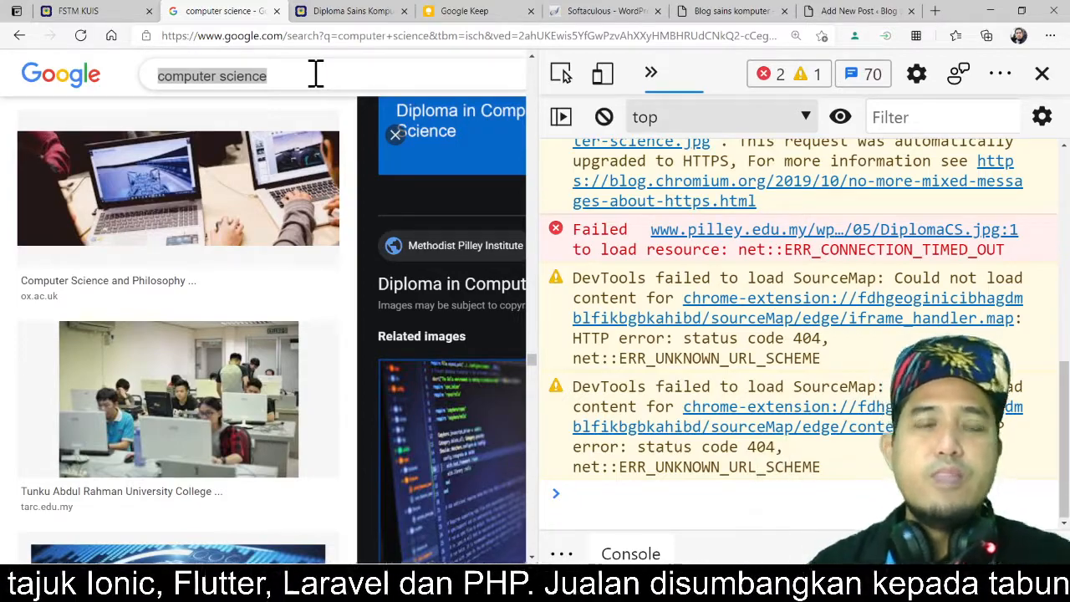
click(315, 73)
key(ctrl+a)
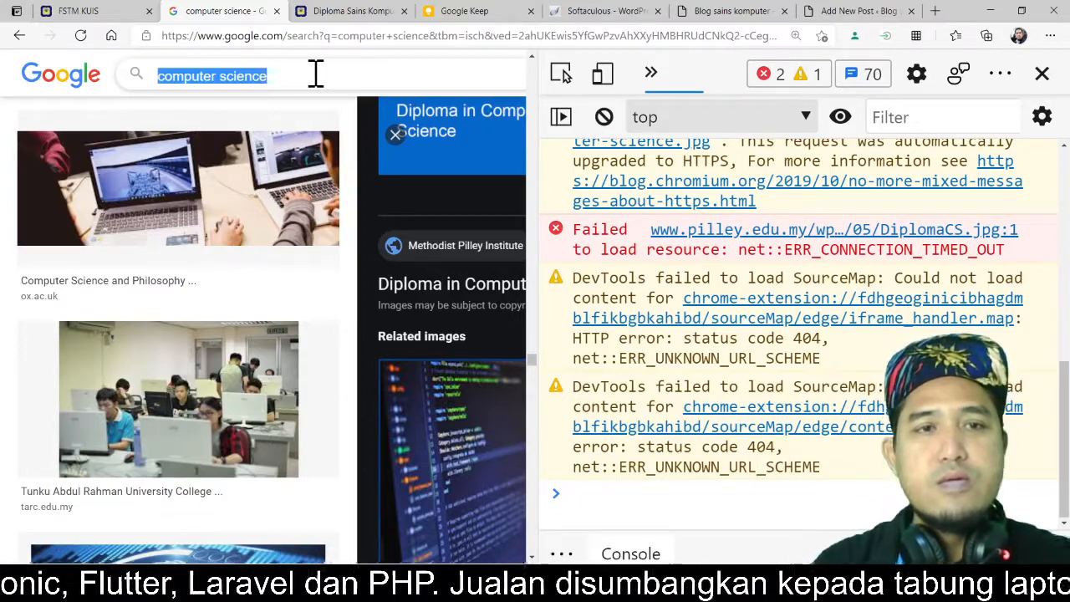
text(diplo)
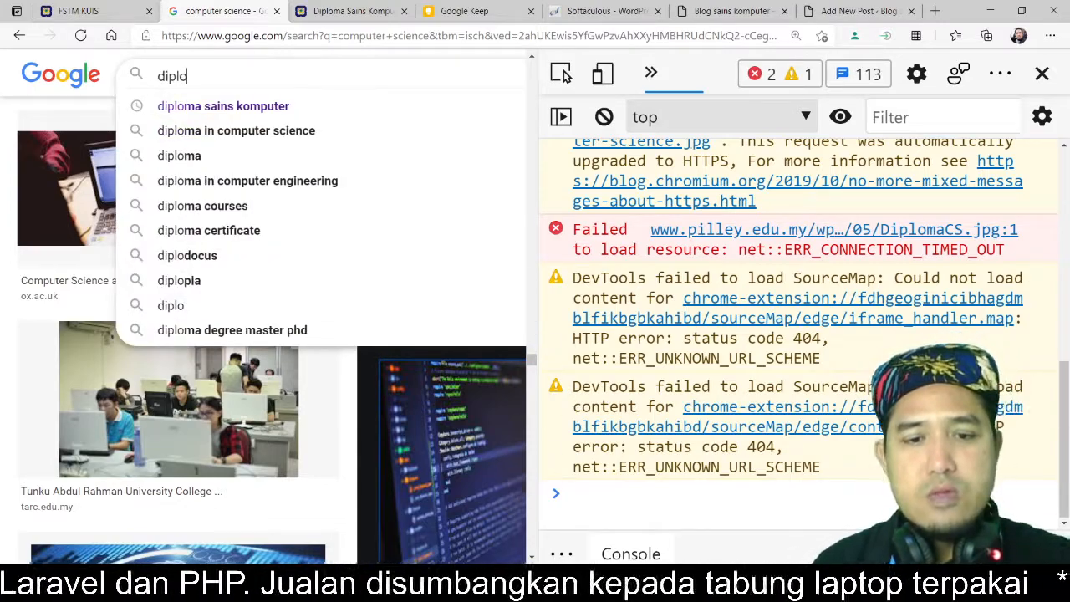
click(463, 584)
click(662, 531)
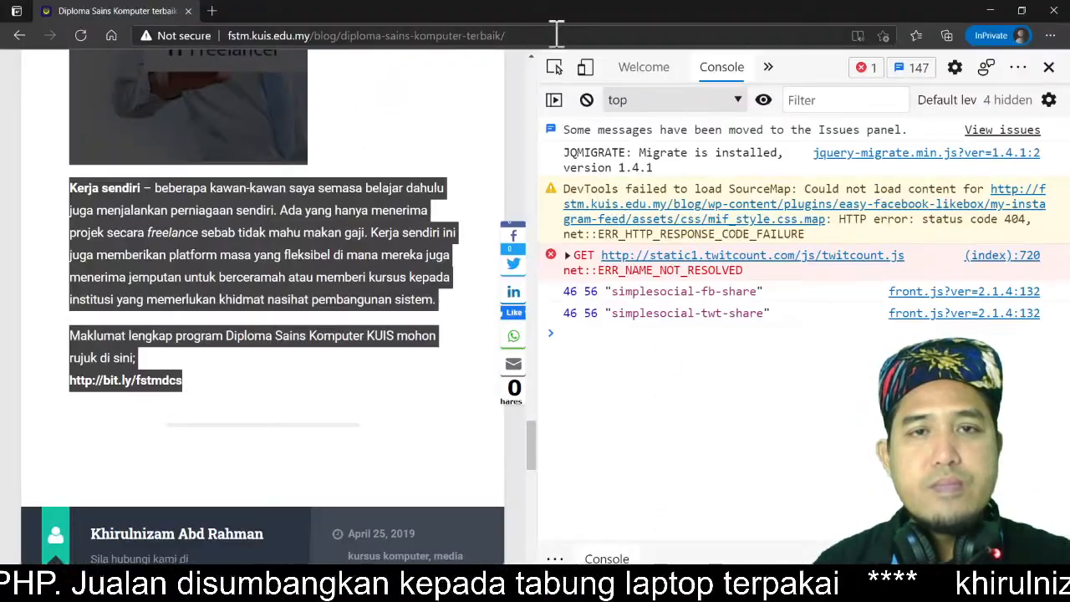
Step: Go back to the search results and look through them for the FSTM KUIS diploma article
click(17, 36)
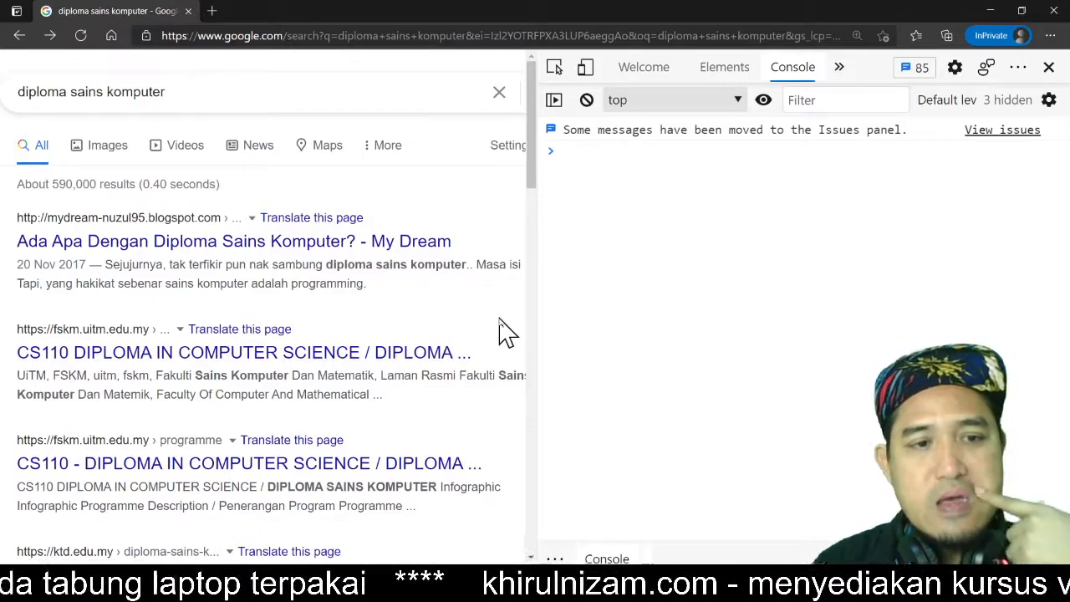
scroll(505, 333, down, 3)
scroll(506, 334, down, 2)
scroll(504, 326, up, 2)
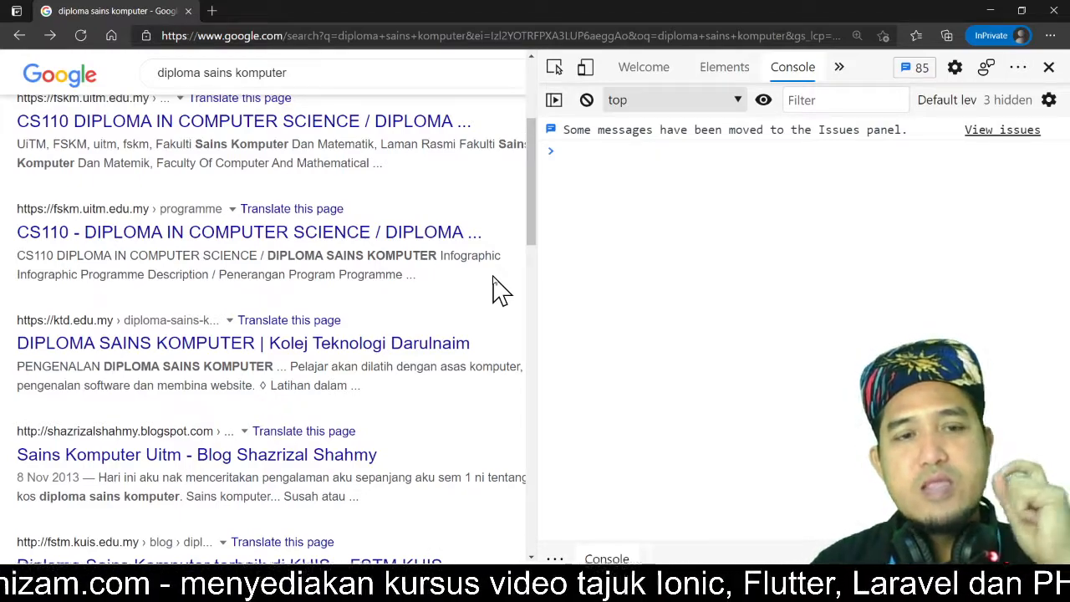
drag(306, 75, 150, 77)
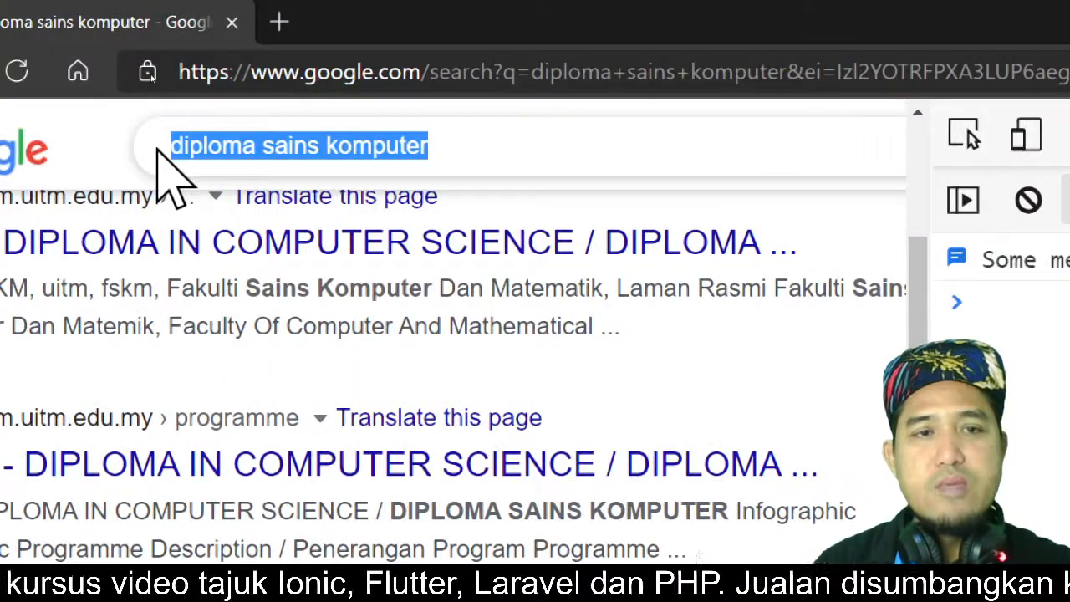
click(458, 153)
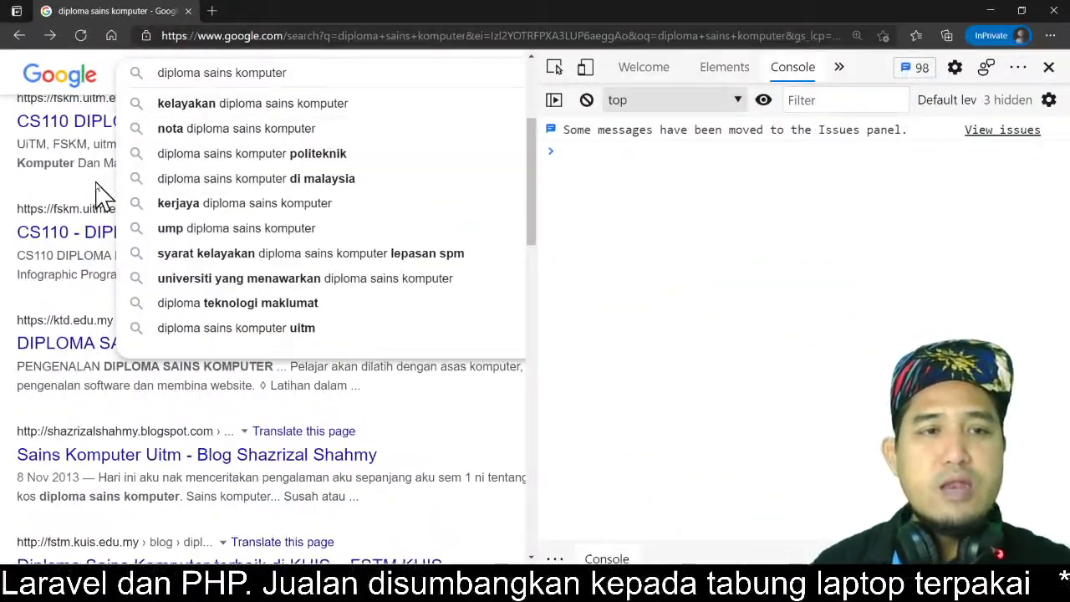
click(96, 189)
scroll(298, 160, down, 4)
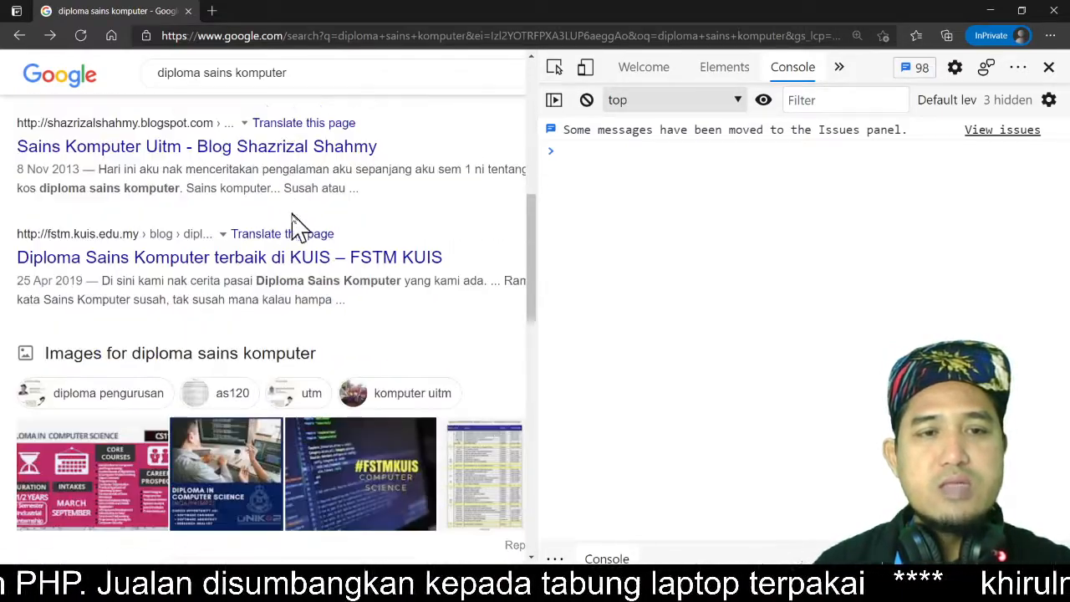
click(295, 267)
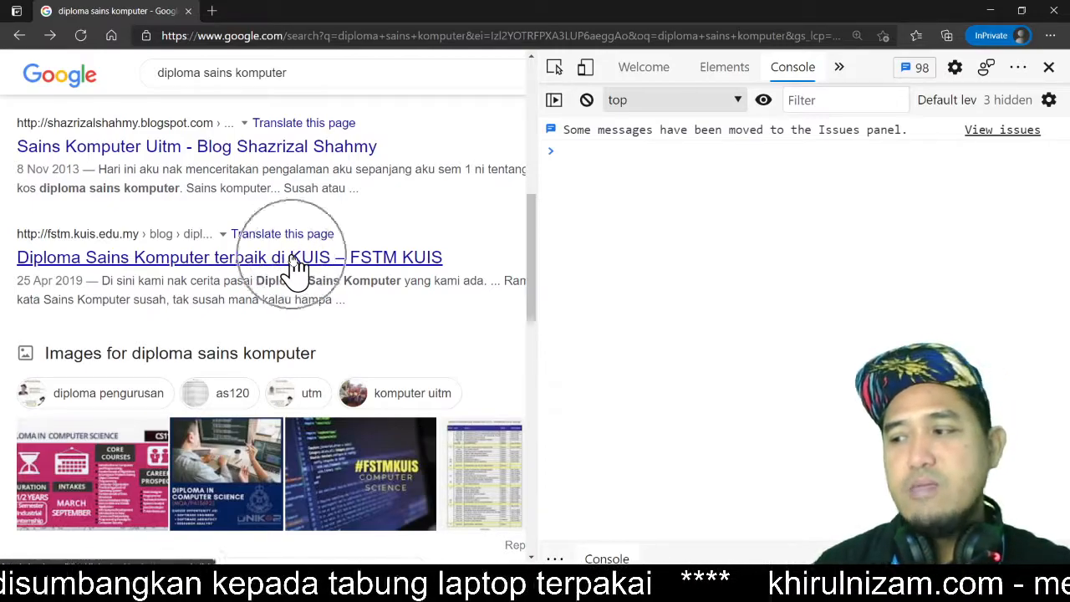
key(ctrl)
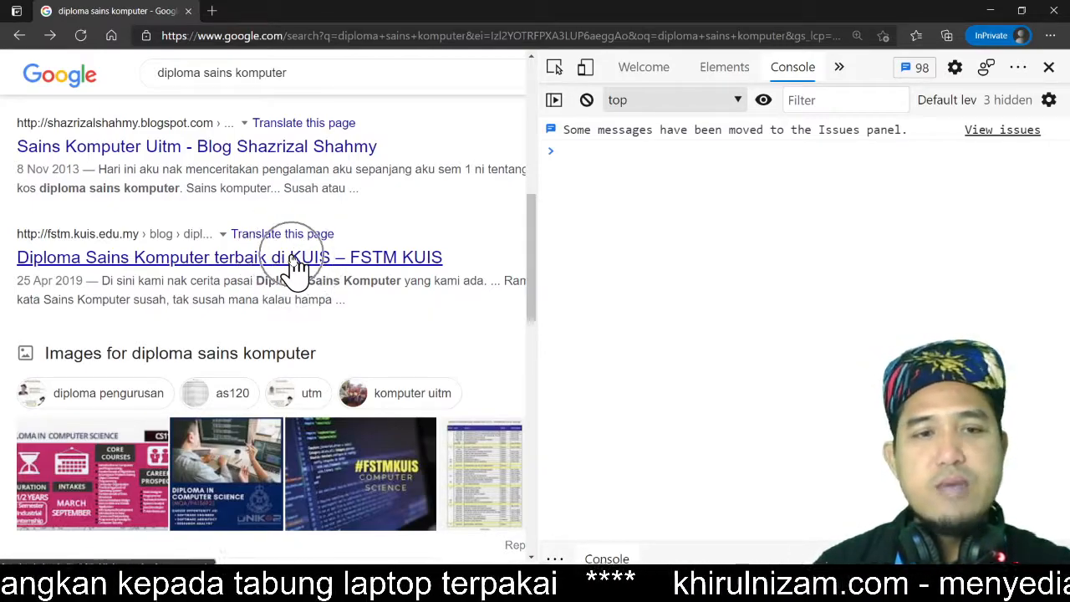
key(ctrl)
key(ctrl)
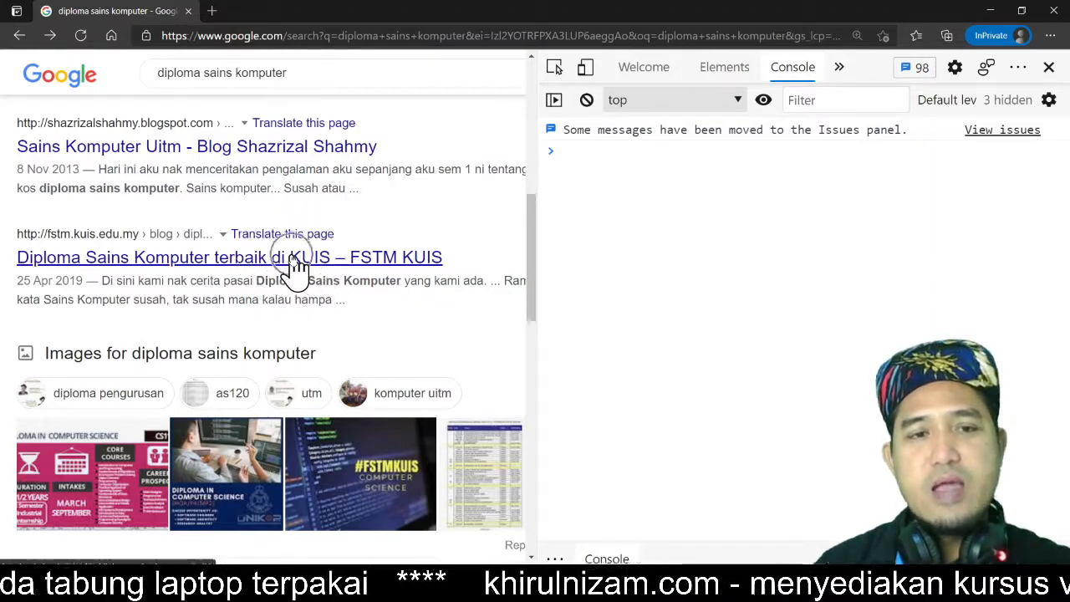
Step: Scroll through the results again and try to open the Diploma Sains Komputer terbaik di KUIS article
scroll(297, 266, up, 2)
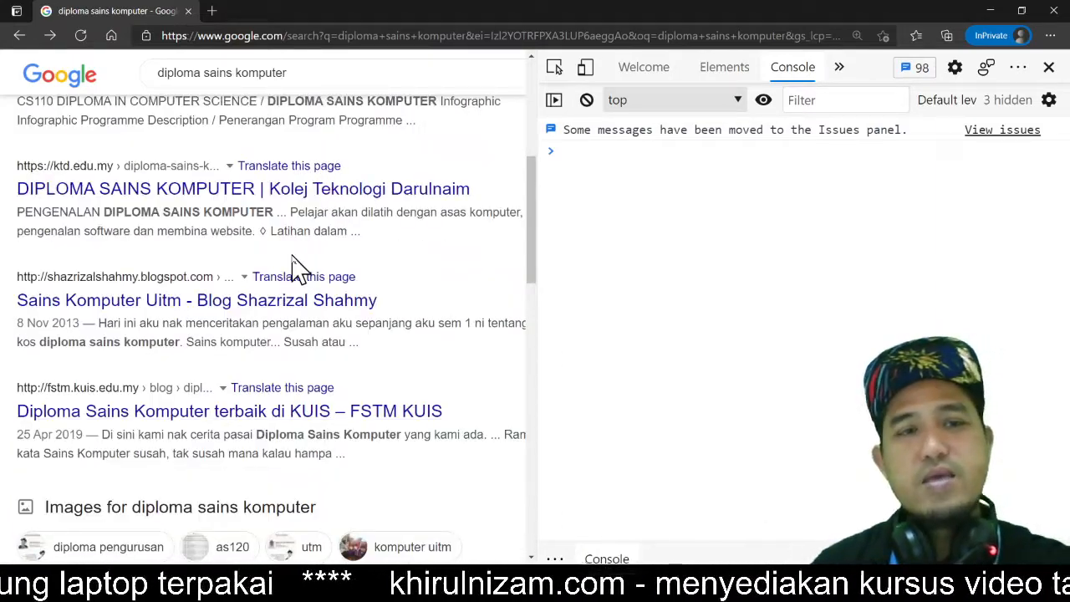
scroll(297, 266, up, 5)
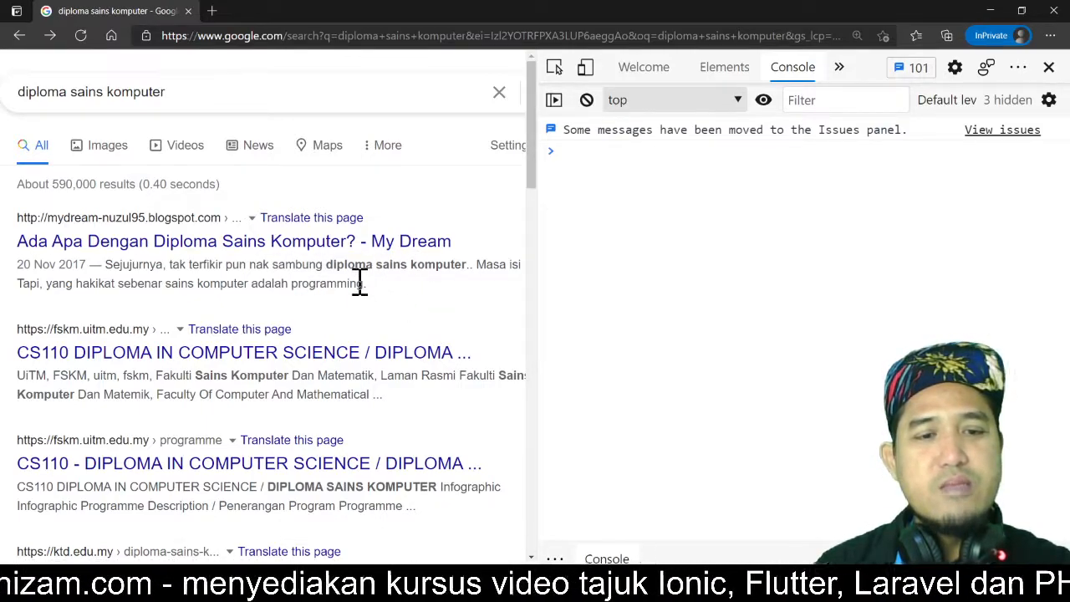
scroll(359, 284, down, 4)
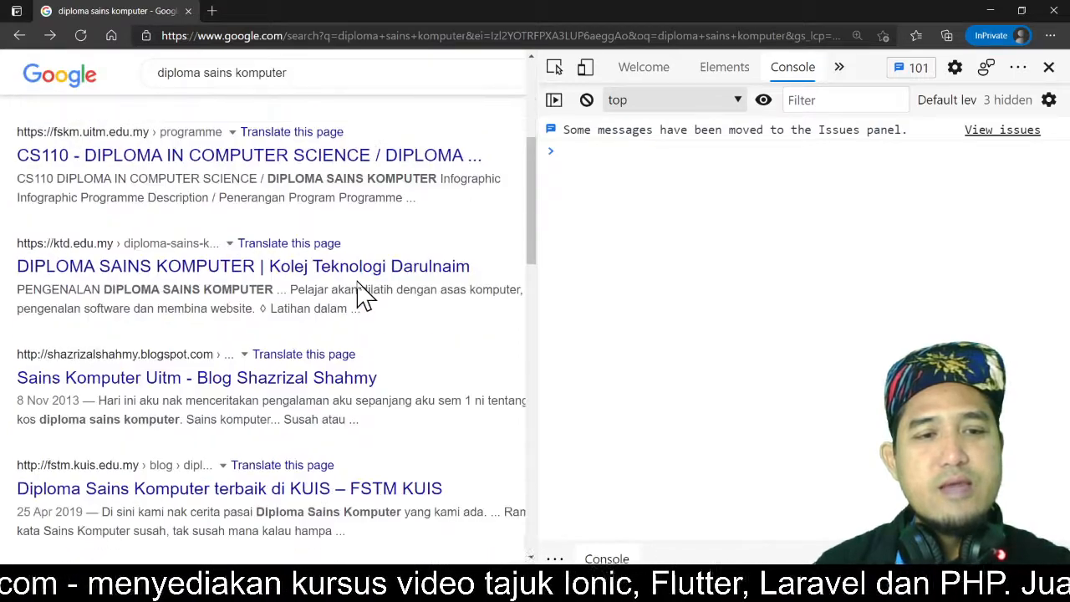
scroll(360, 293, down, 3)
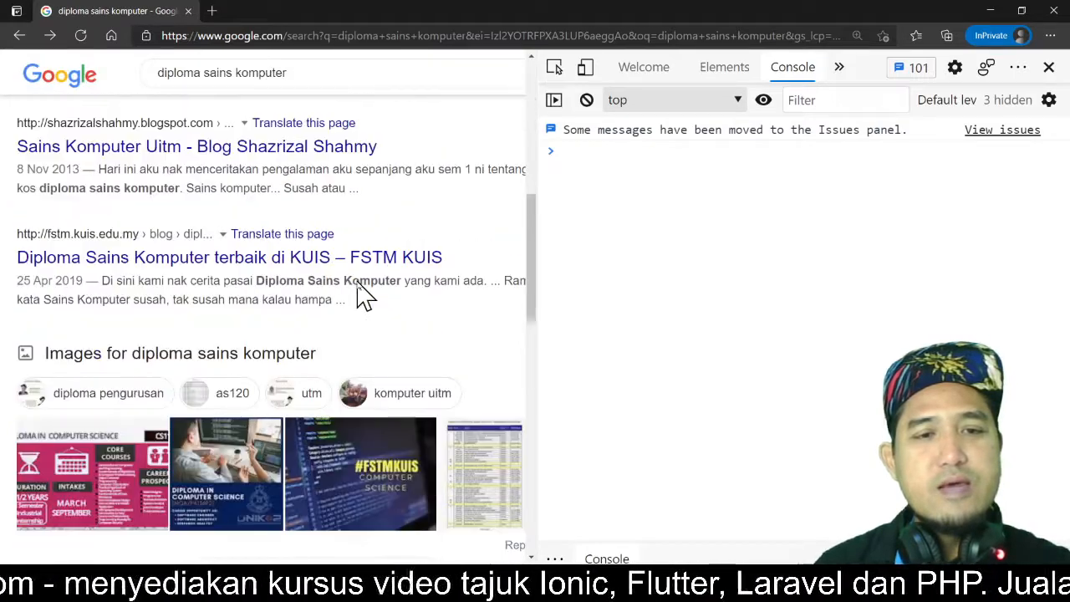
click(295, 259)
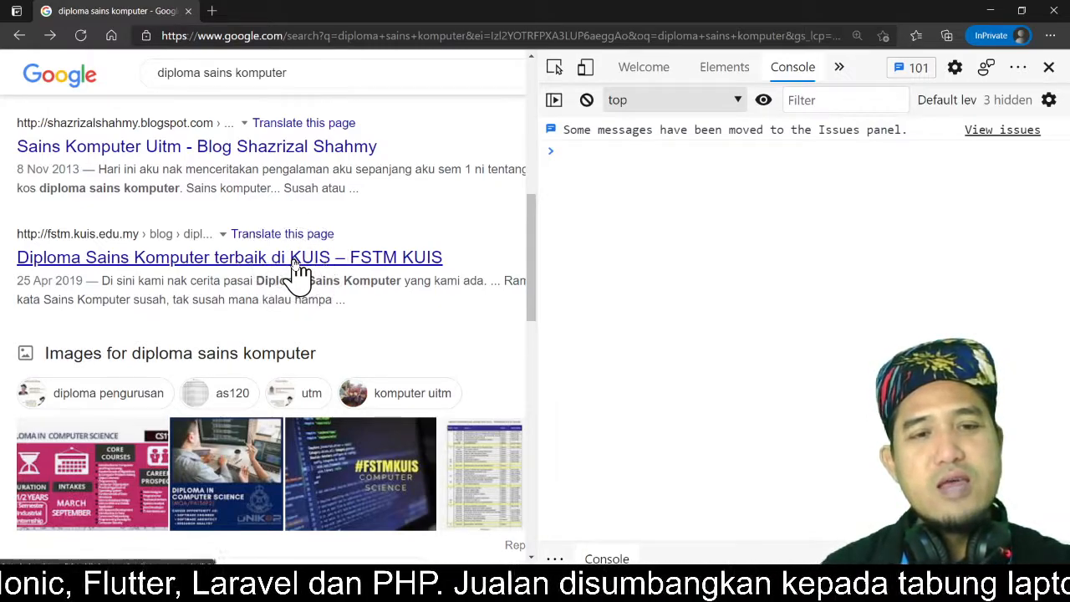
click(294, 261)
click(294, 261)
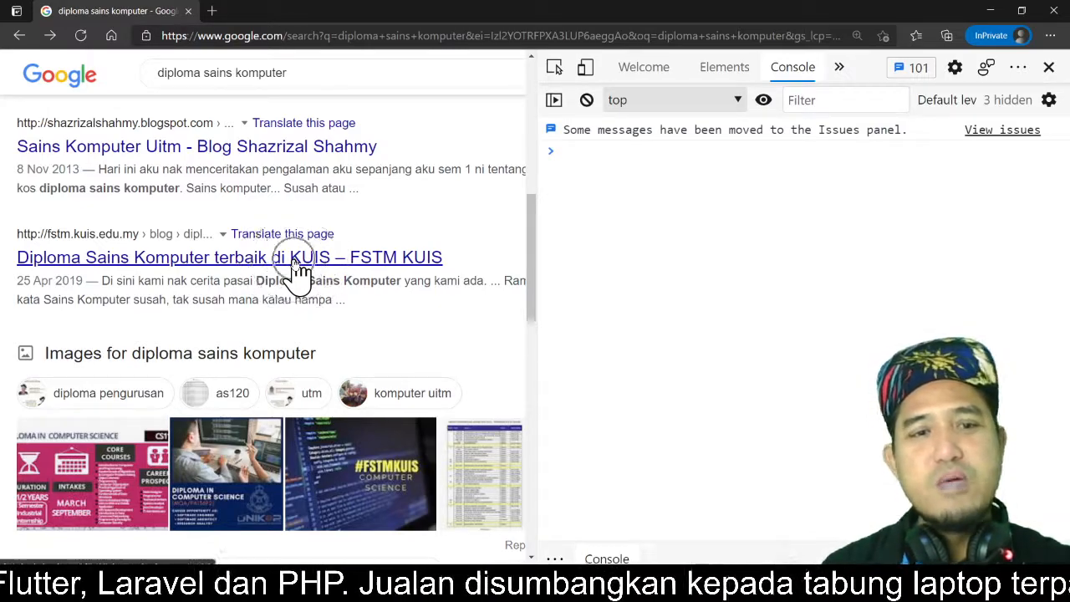
click(294, 261)
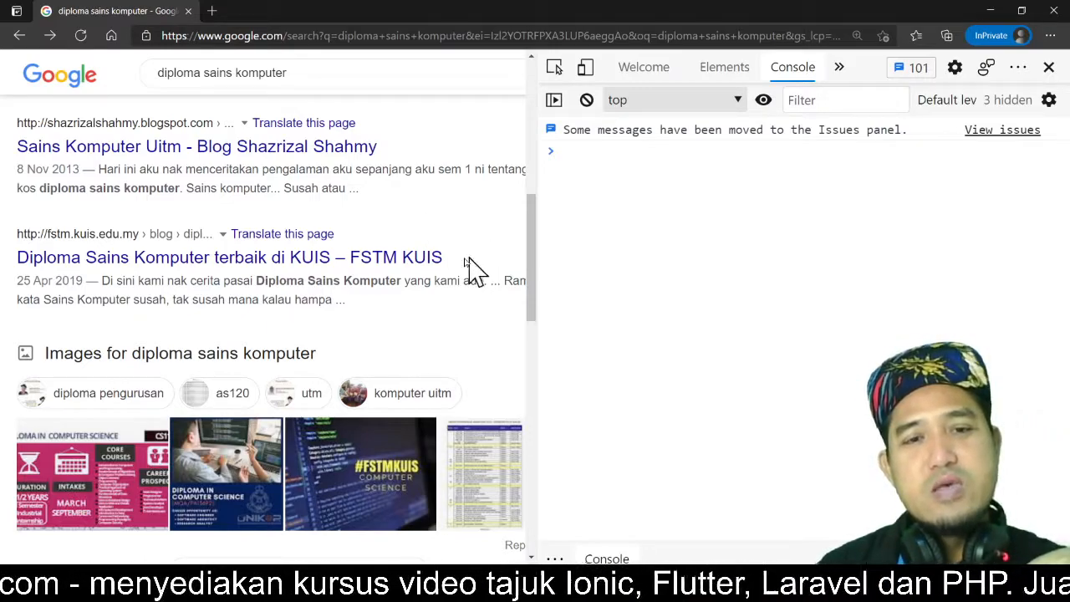
scroll(390, 210, up, 2)
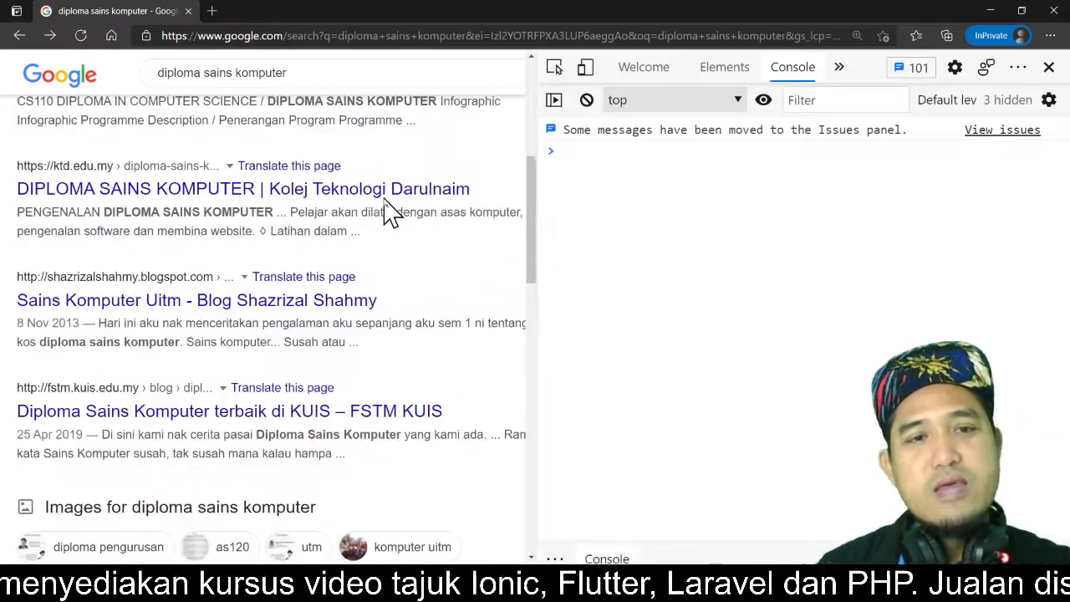
scroll(382, 215, down, 2)
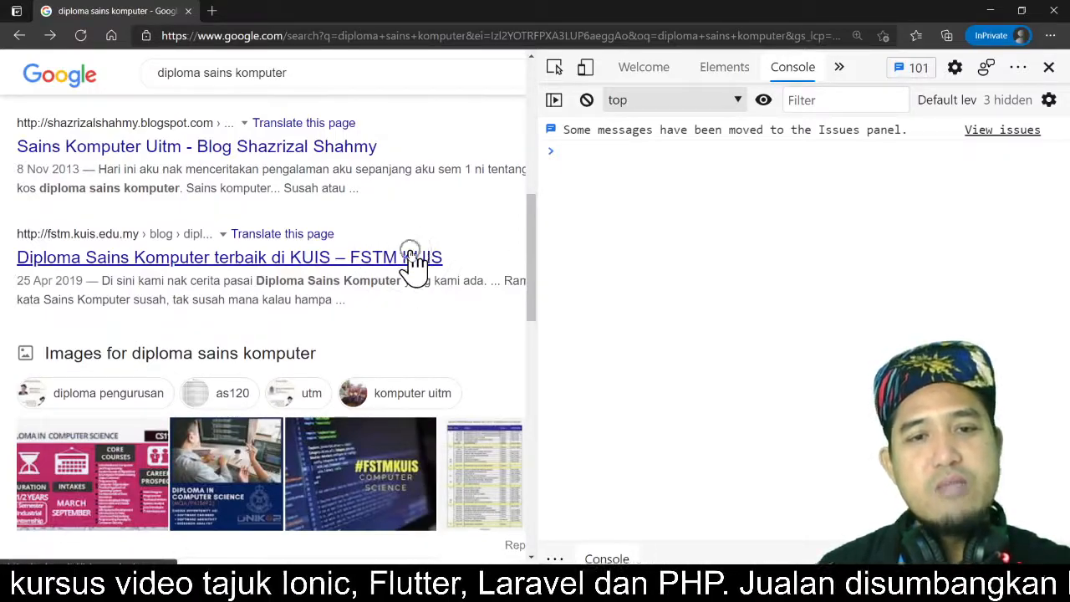
scroll(453, 240, up, 6)
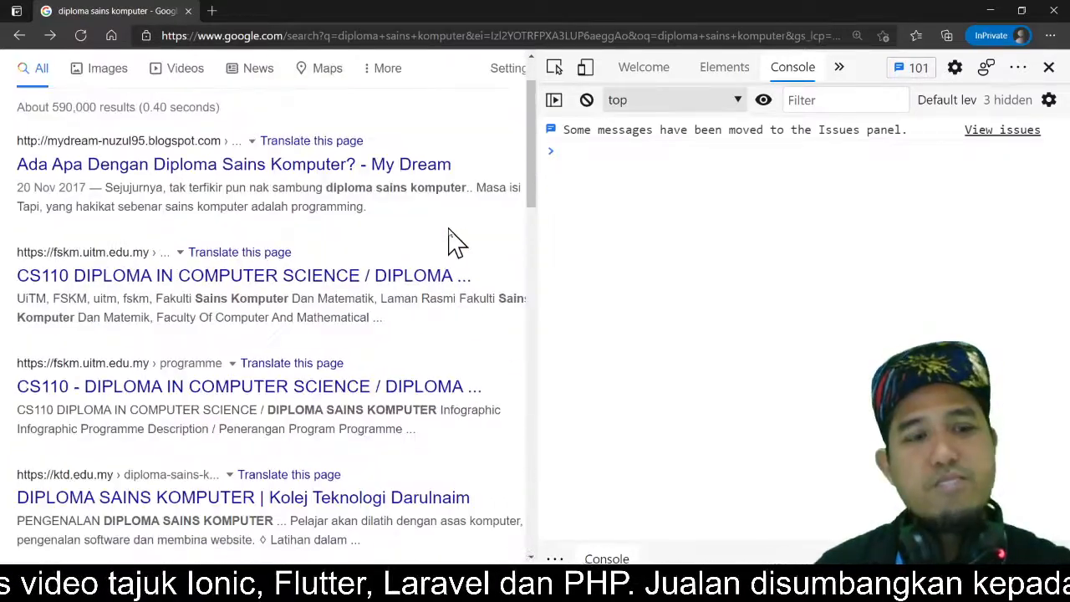
Step: Scroll through the search results and open the Diploma Sains Komputer terbaik di KUIS – FSTM KUIS article in a new tab
scroll(451, 241, up, 1)
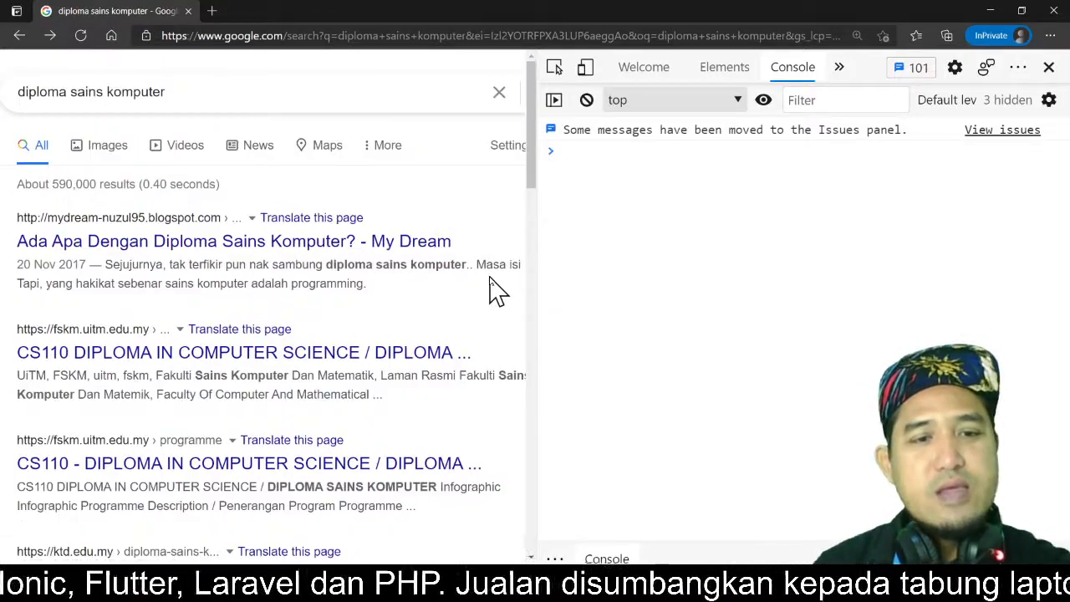
scroll(493, 288, down, 3)
scroll(494, 289, down, 5)
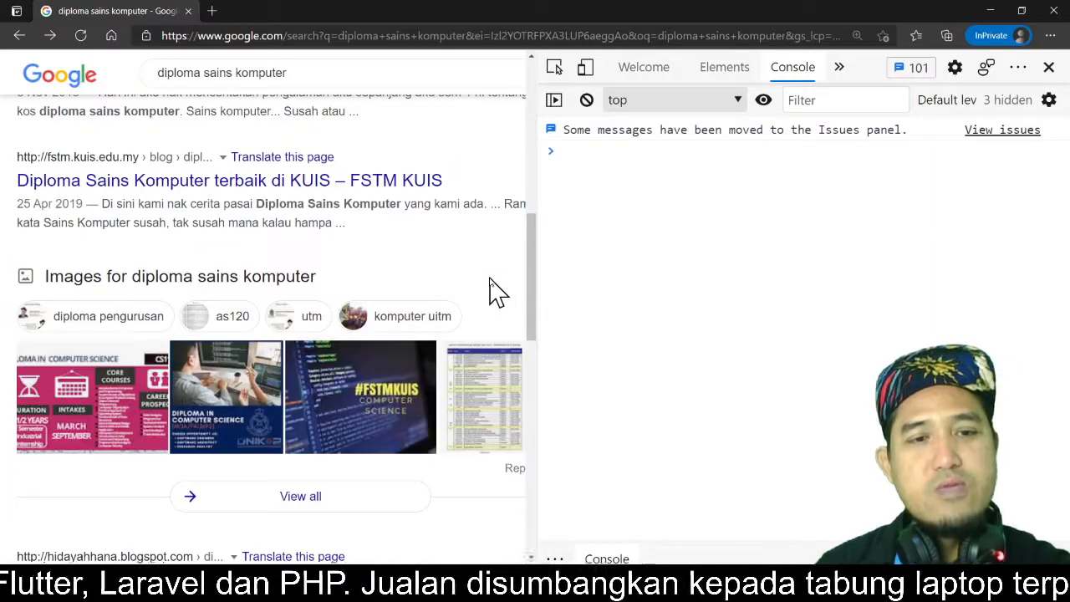
scroll(472, 284, up, 1)
scroll(473, 285, down, 2)
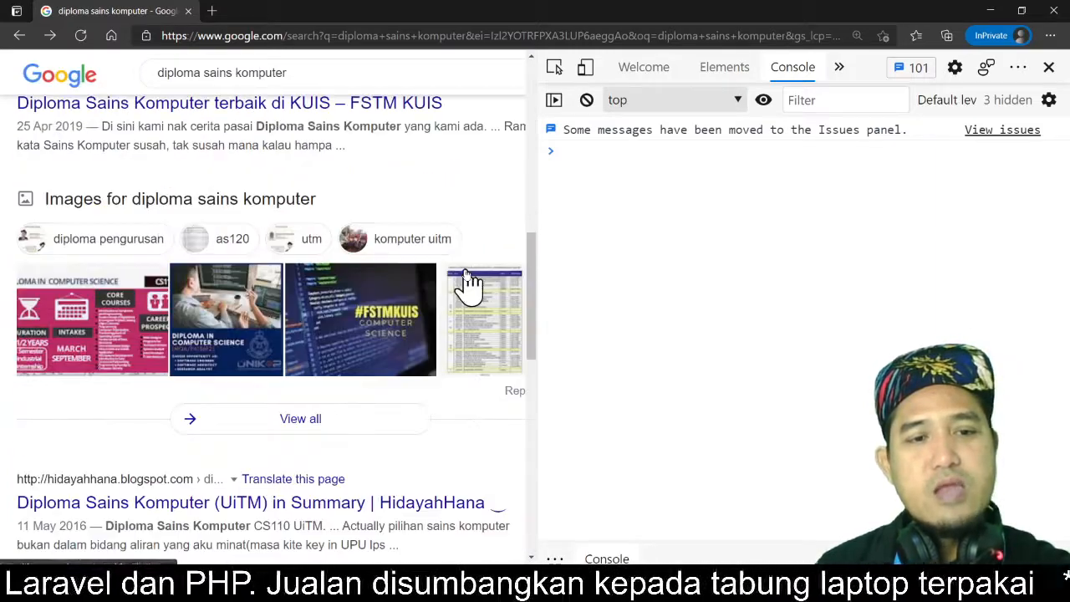
scroll(472, 284, down, 3)
scroll(470, 285, down, 2)
scroll(472, 286, up, 6)
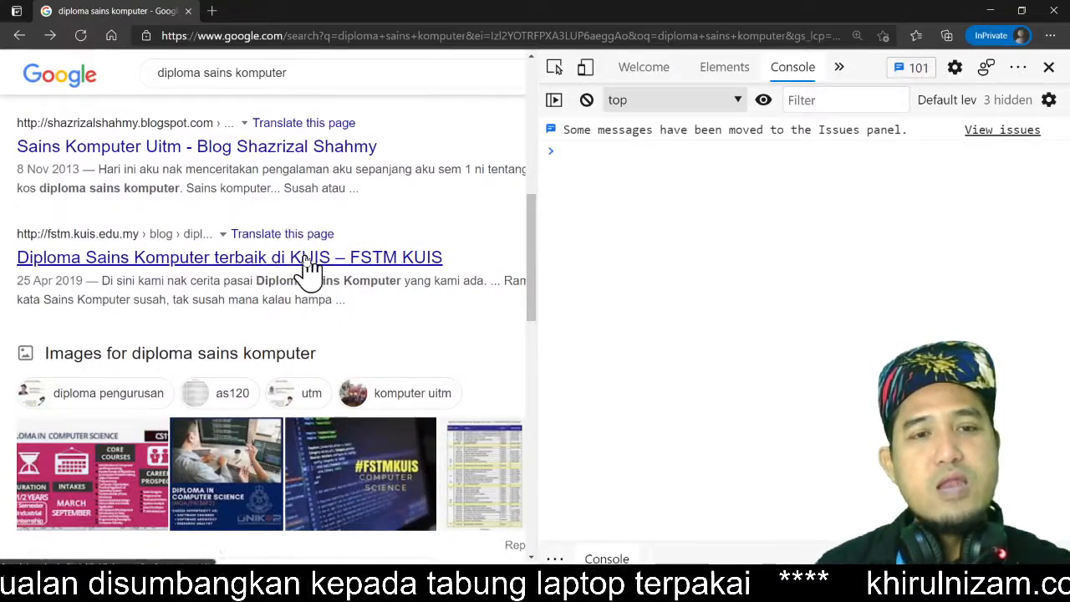
key(ctrl)
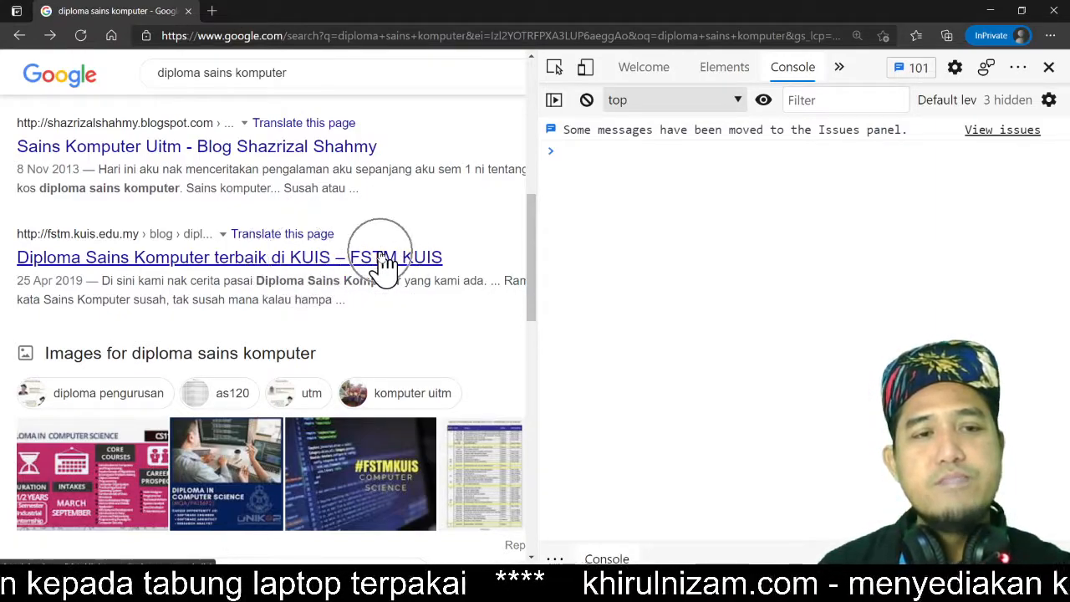
key(ctrl)
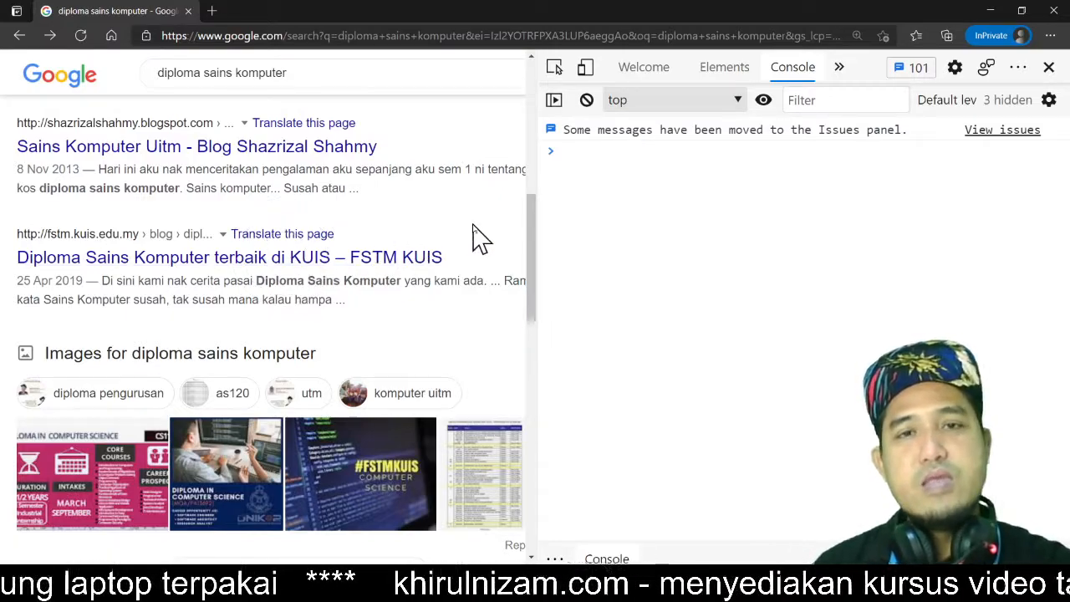
scroll(489, 242, up, 1)
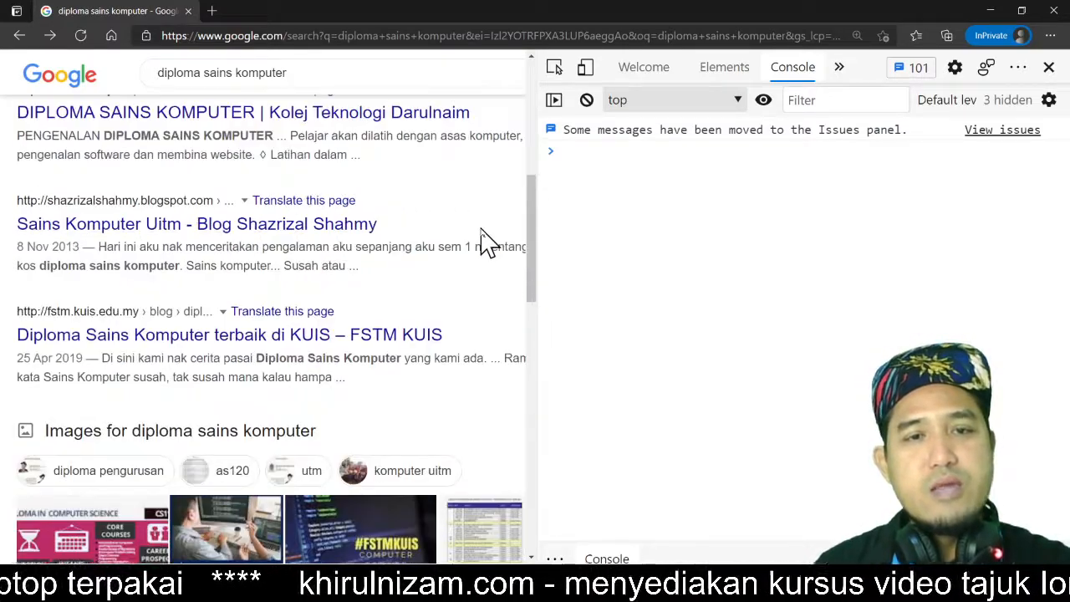
click(1001, 10)
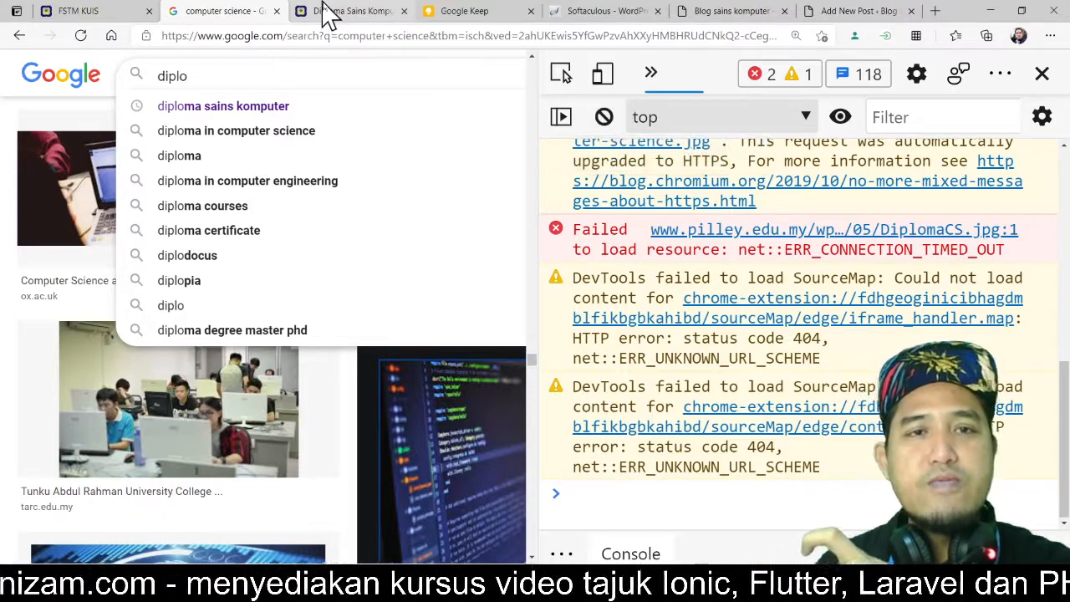
Step: Switch to the blog homepage tab and scroll through all of its sections
click(740, 15)
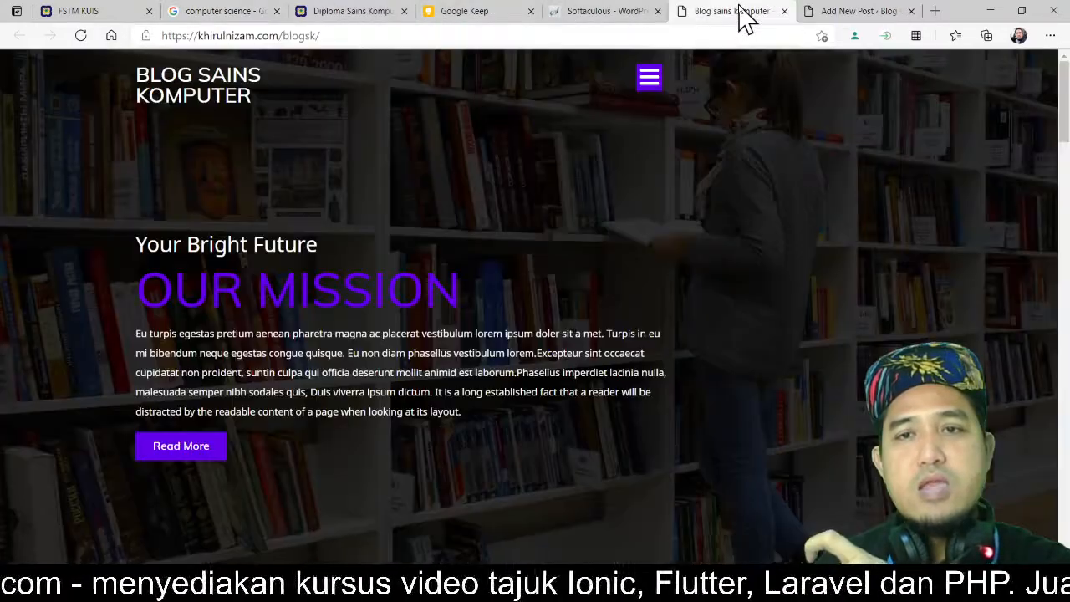
scroll(627, 276, down, 1)
scroll(627, 276, down, 7)
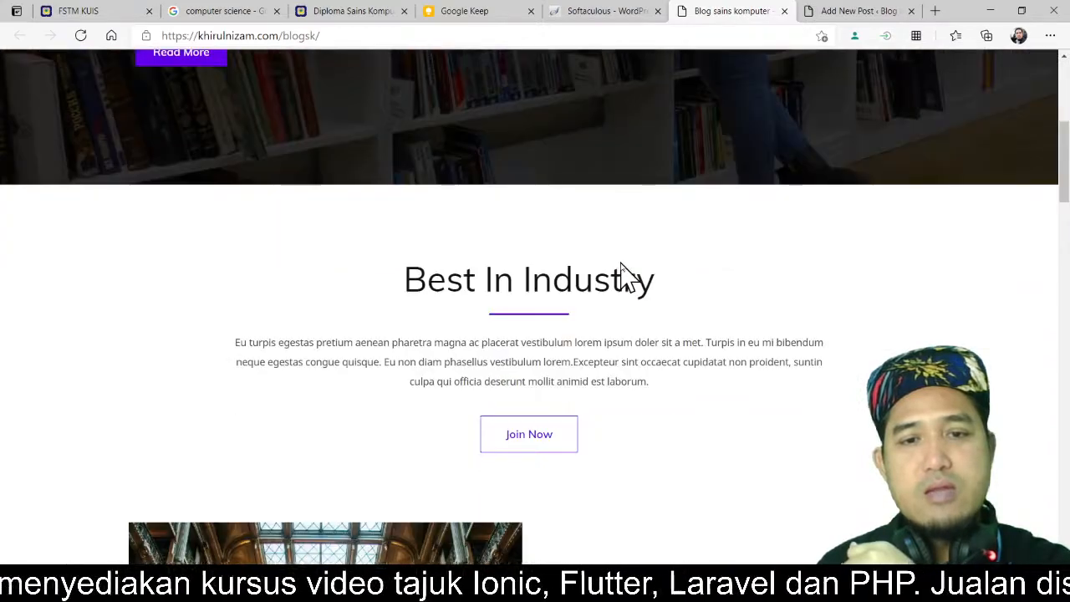
scroll(700, 269, down, 2)
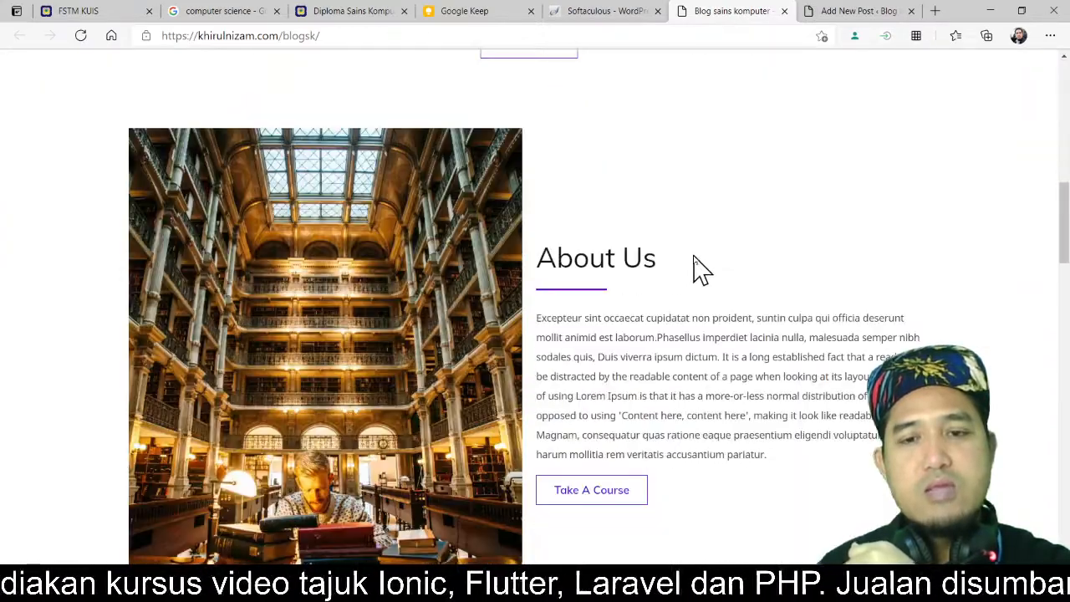
scroll(700, 269, down, 3)
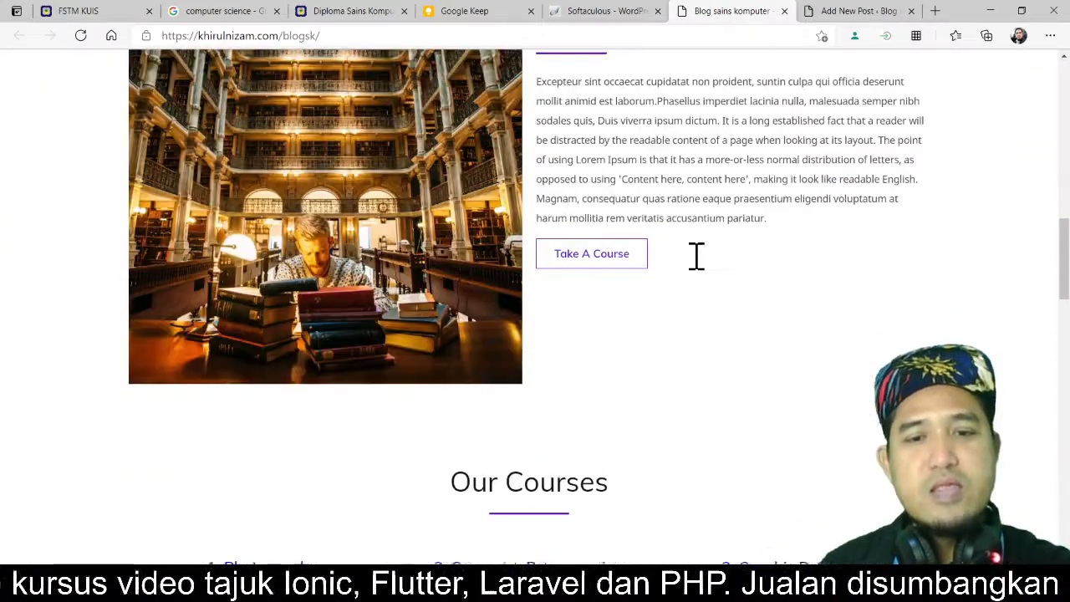
scroll(698, 264, down, 5)
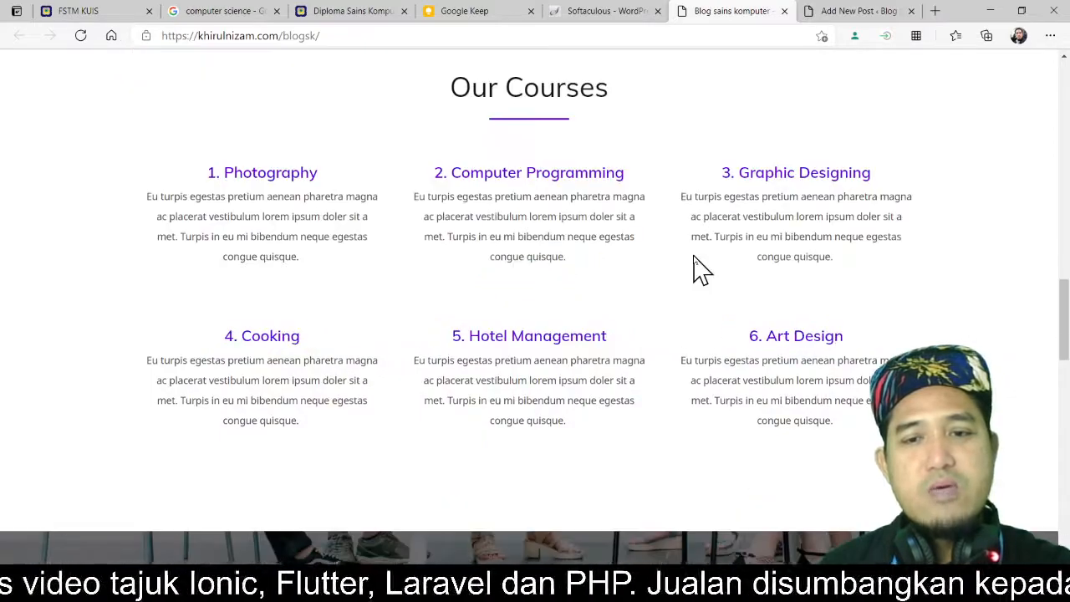
scroll(700, 269, down, 5)
scroll(600, 283, down, 8)
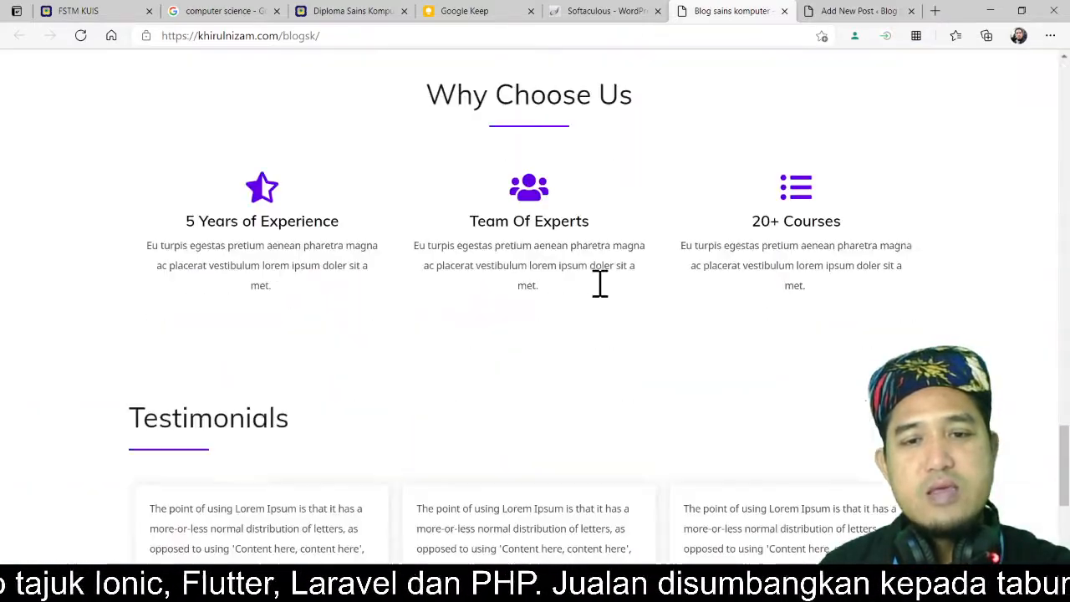
scroll(600, 282, down, 5)
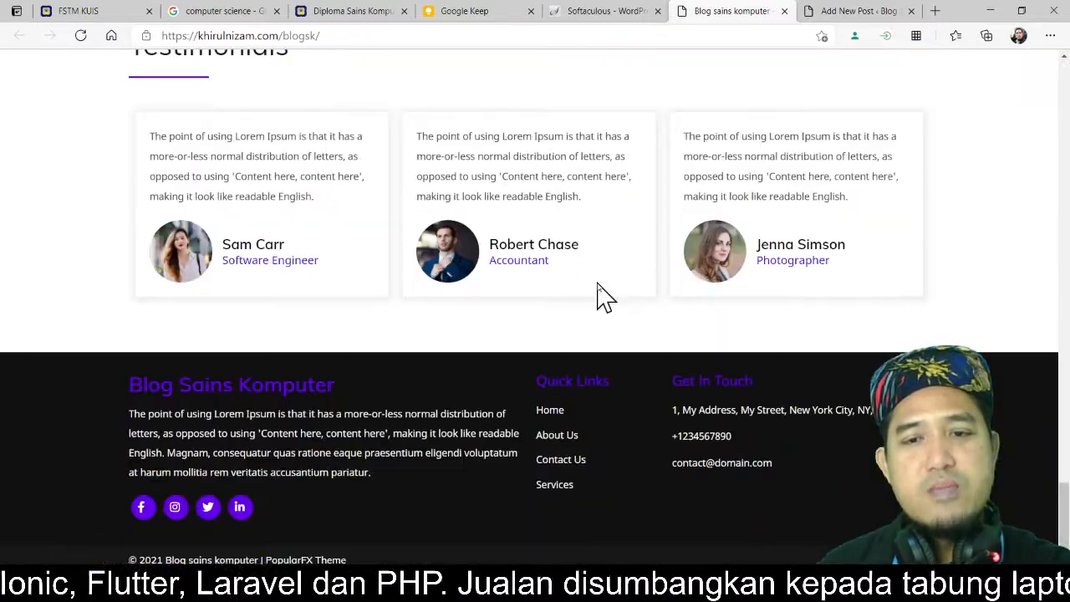
scroll(599, 286, up, 20)
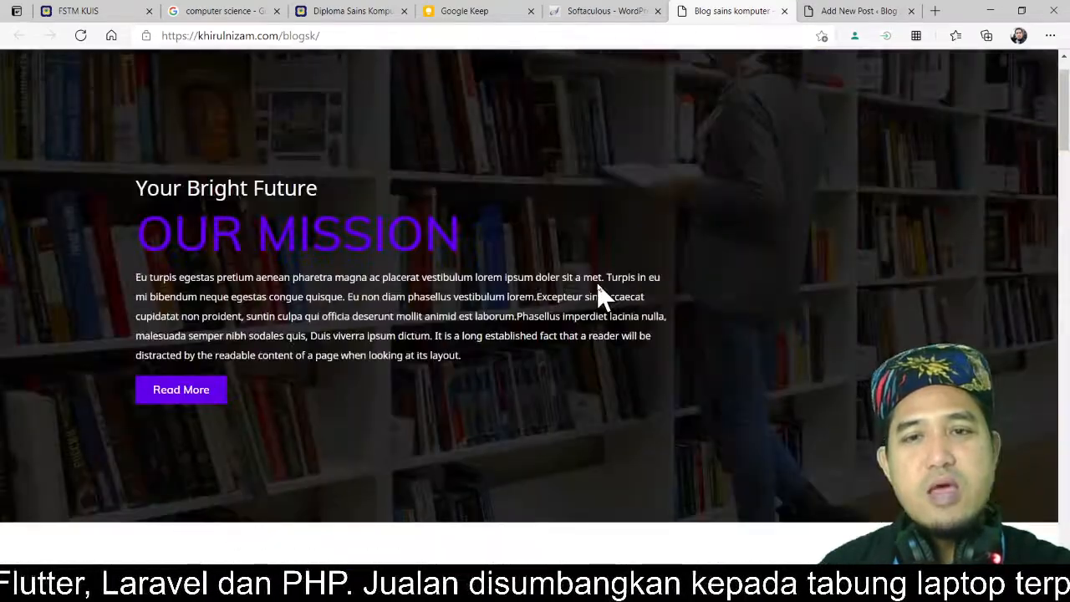
scroll(597, 285, up, 1)
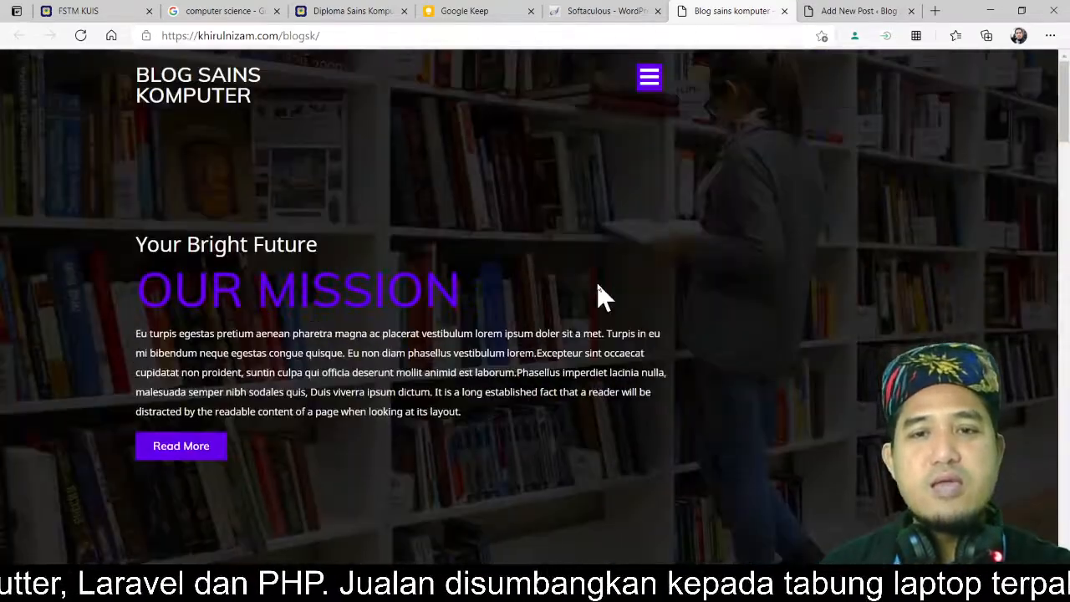
Step: Open the site's menu, go to the Blog page and scroll through its listed posts
click(650, 80)
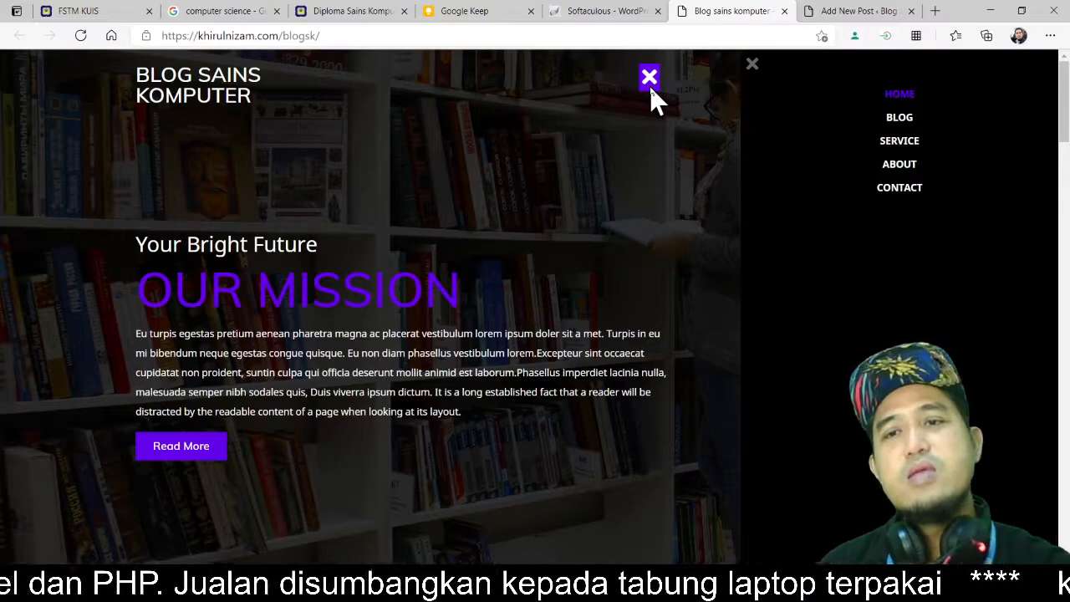
click(901, 117)
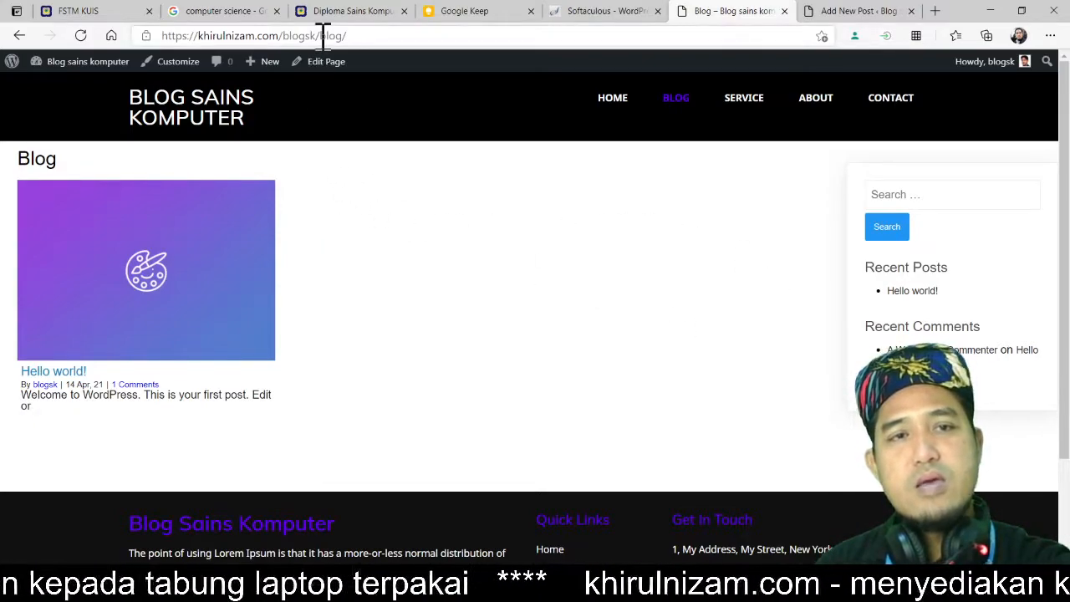
scroll(700, 394, down, 2)
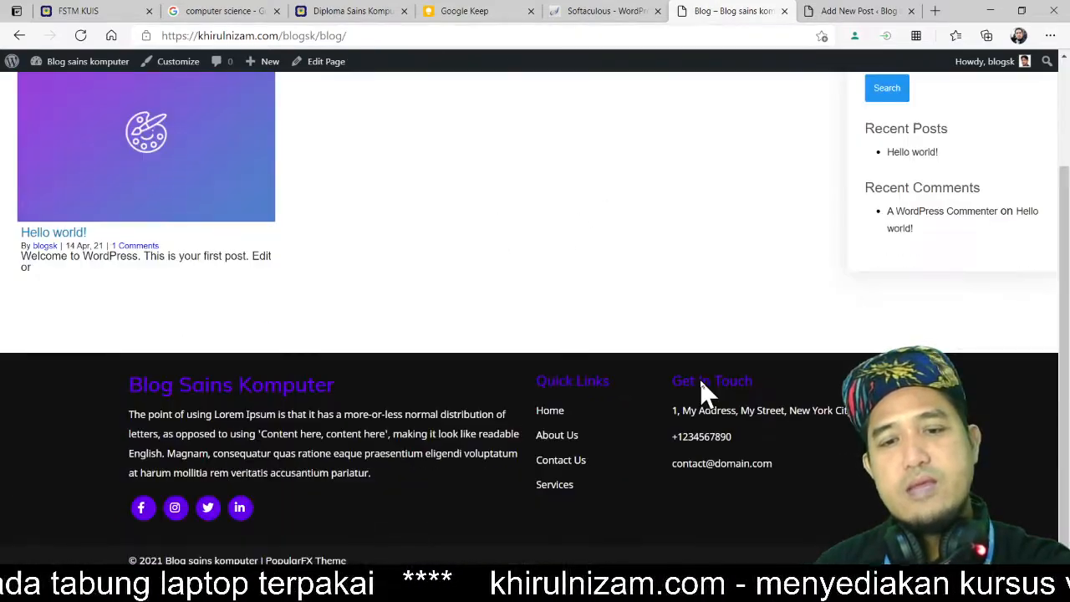
scroll(700, 393, up, 2)
scroll(702, 393, down, 2)
scroll(699, 389, up, 3)
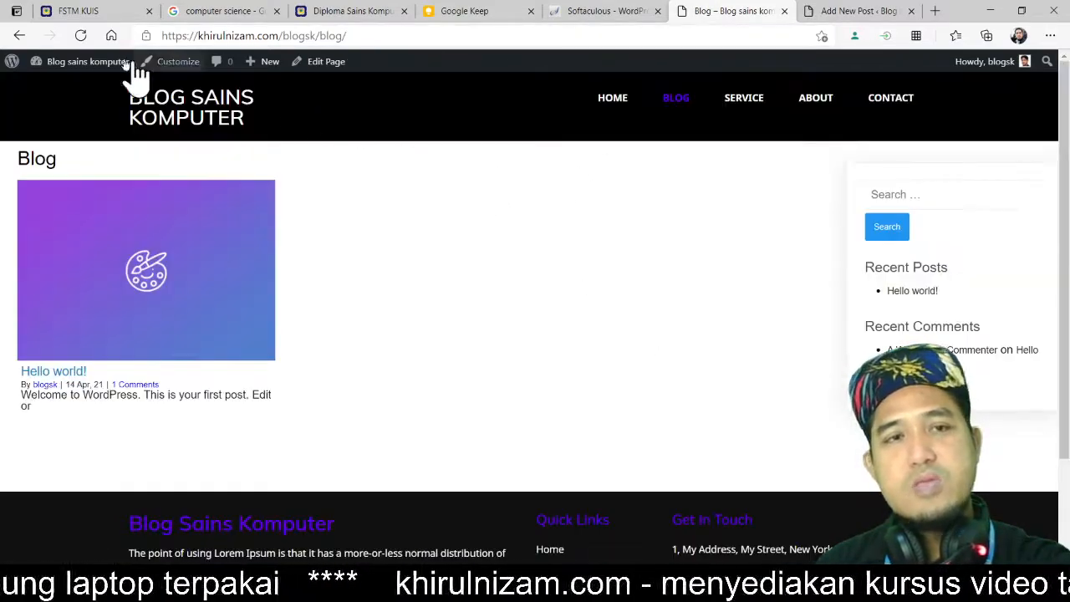
Step: Go back to the homepage, scroll through it again, and open the Blog page from the navigation
click(19, 35)
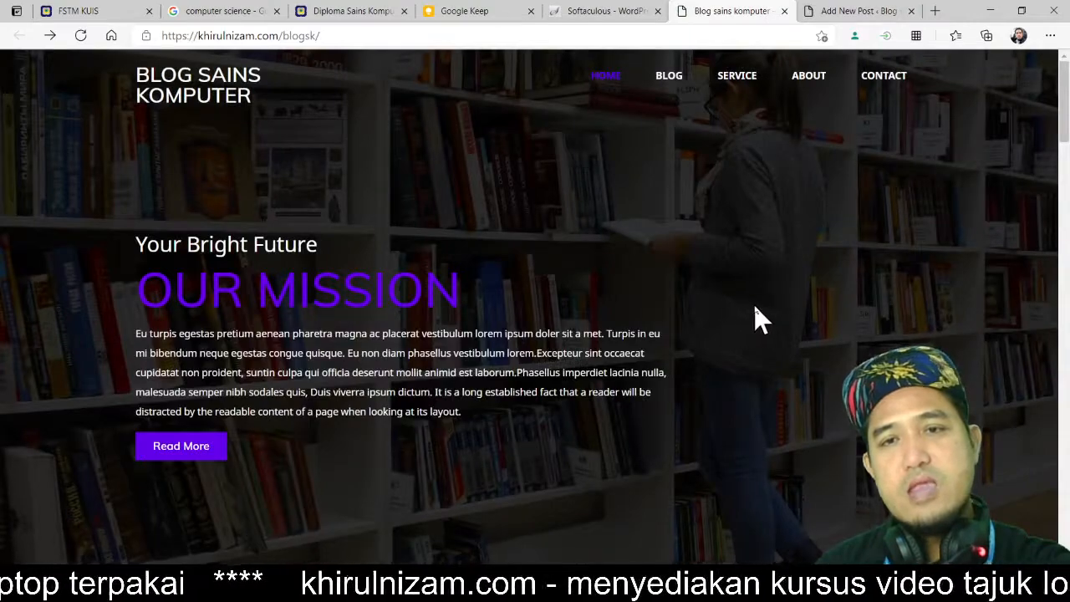
scroll(755, 318, down, 7)
scroll(754, 317, down, 10)
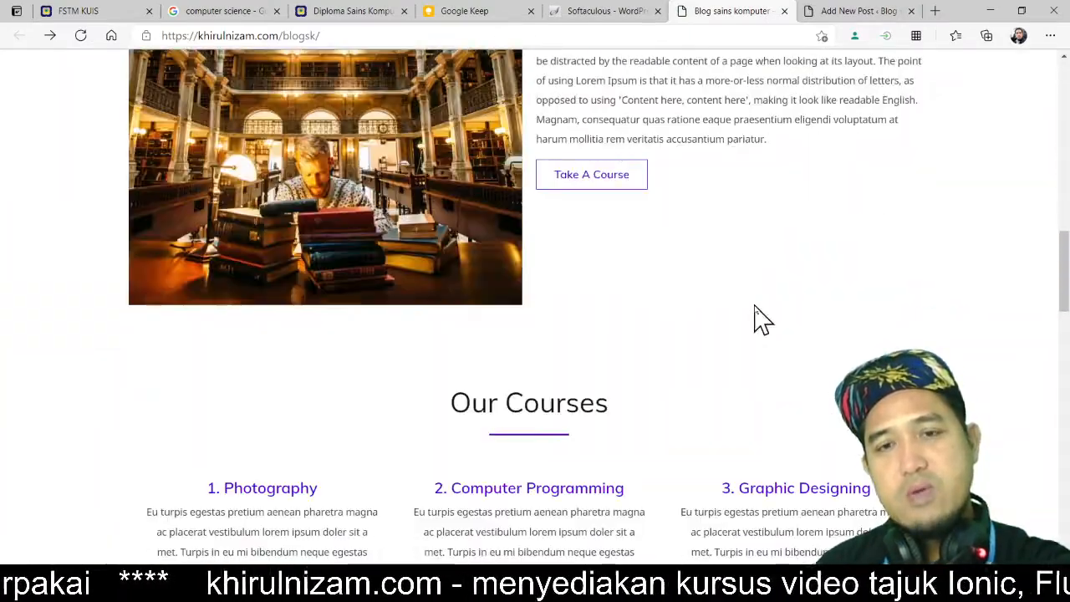
scroll(655, 320, down, 15)
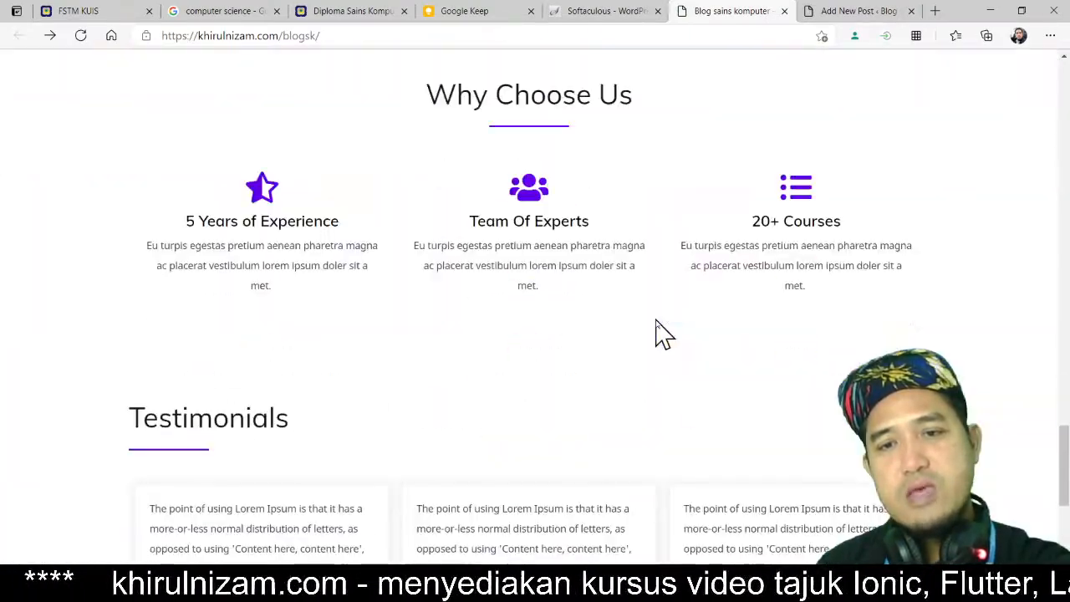
scroll(656, 322, up, 20)
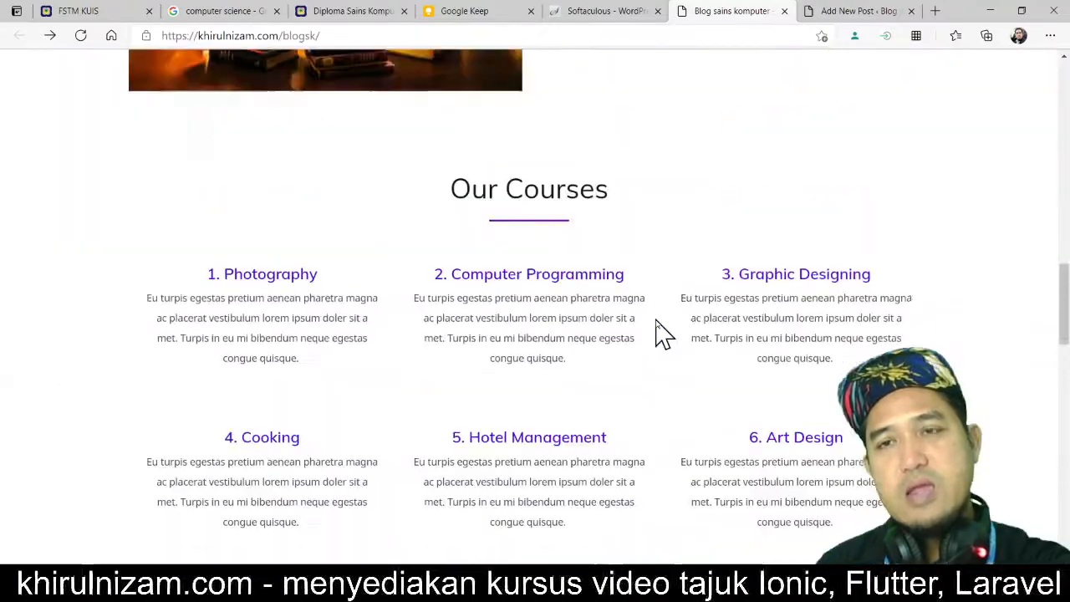
scroll(654, 317, up, 3)
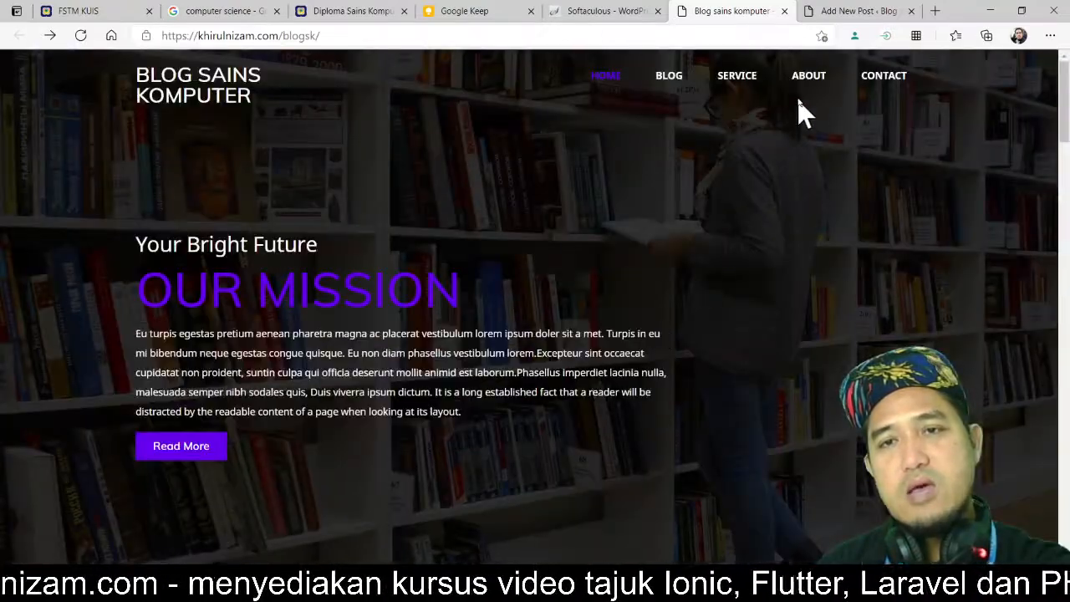
click(670, 83)
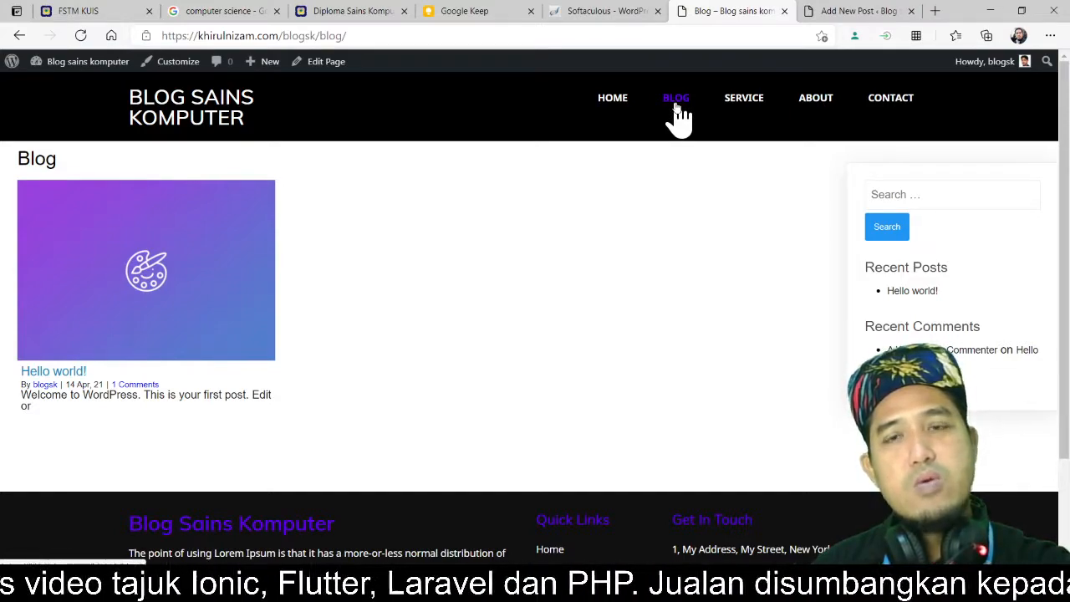
Step: Switch to the new post editor and enter the title Diploma Sains Komputer
click(866, 12)
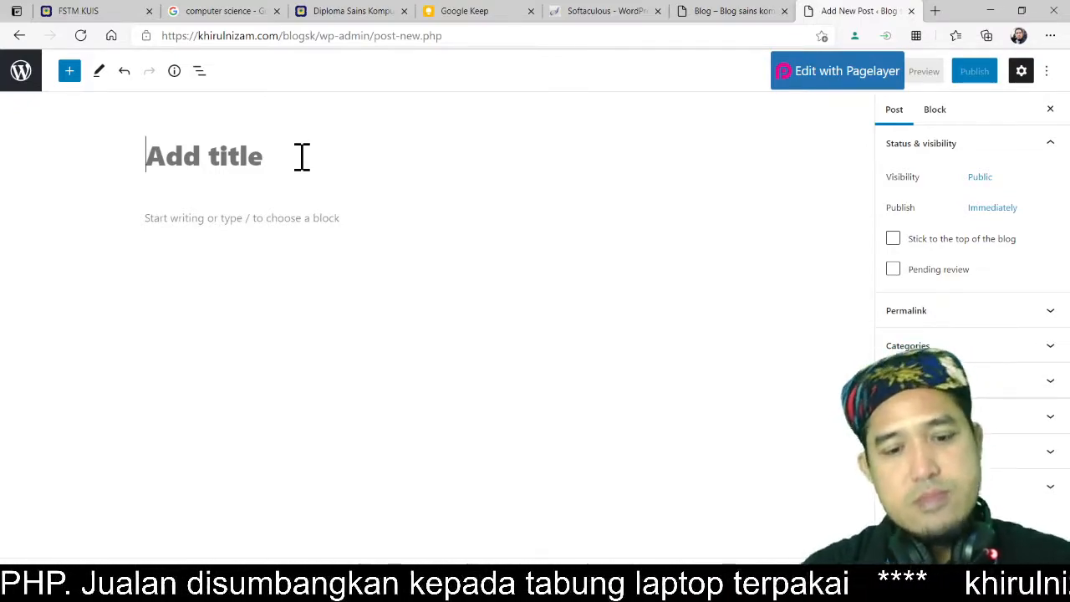
text(Dipm)
key(BackSpace)
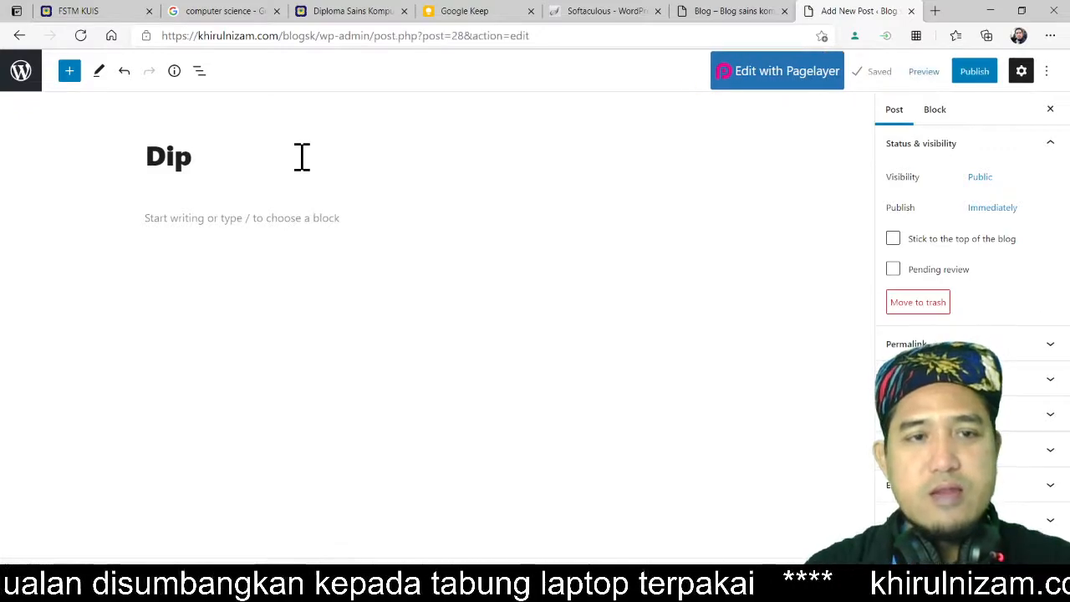
text(loma)
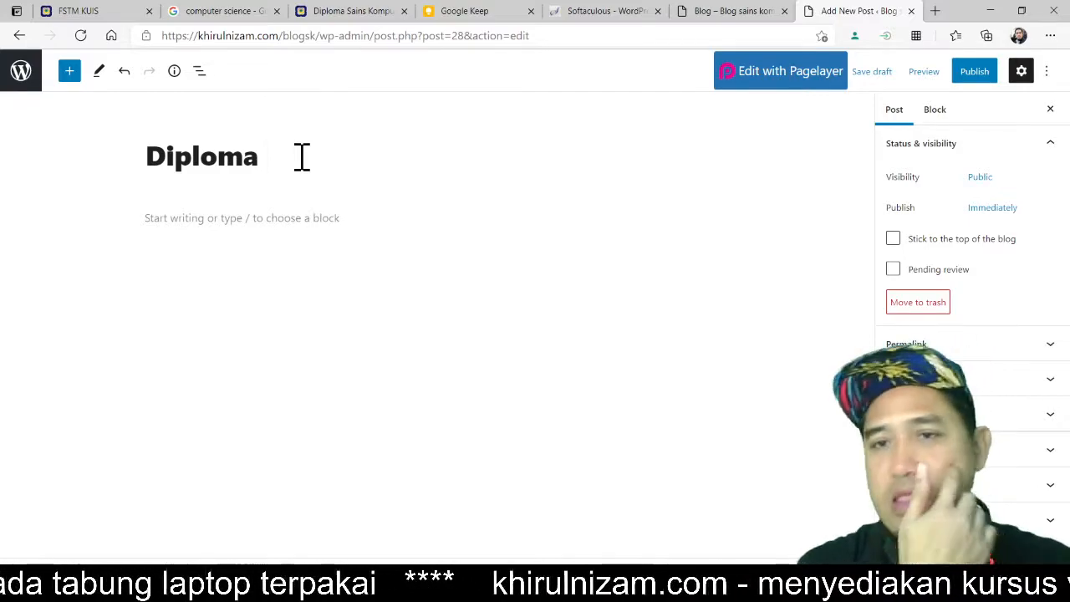
text(Sain)
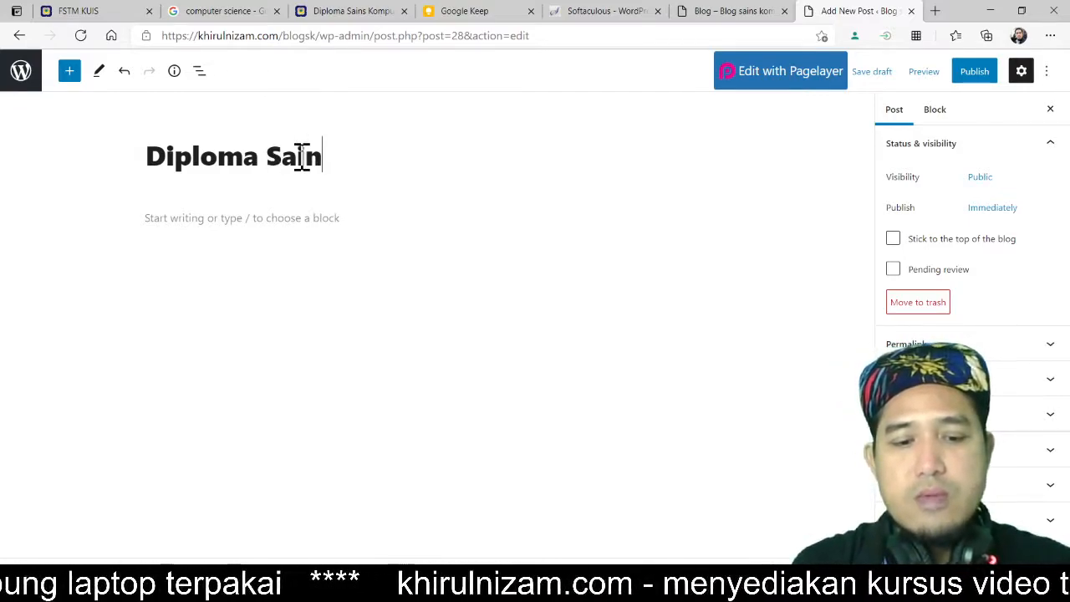
text(s Komputer)
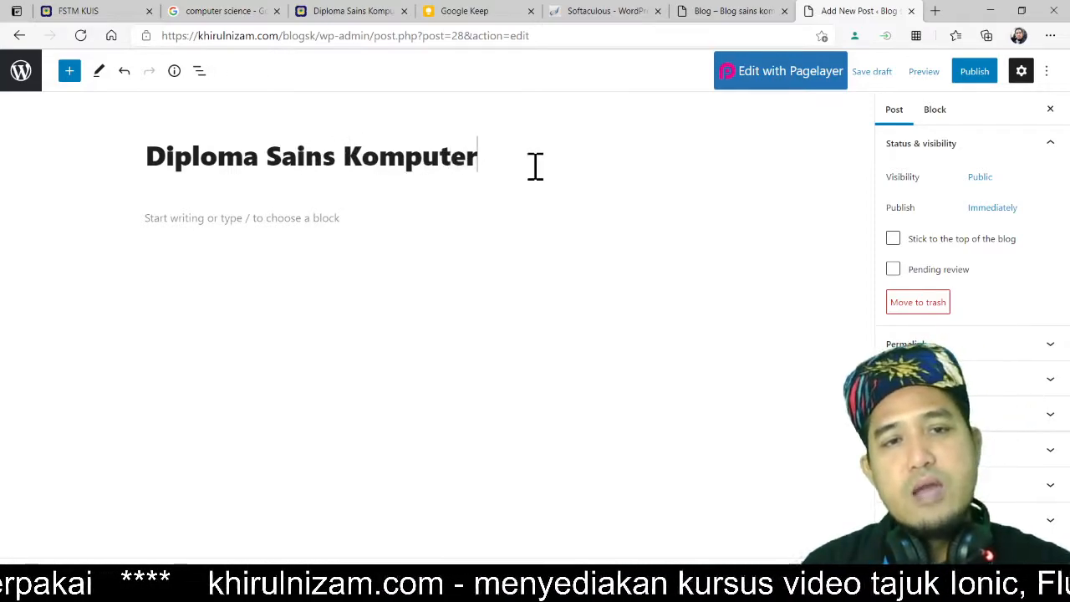
drag(544, 150, 193, 176)
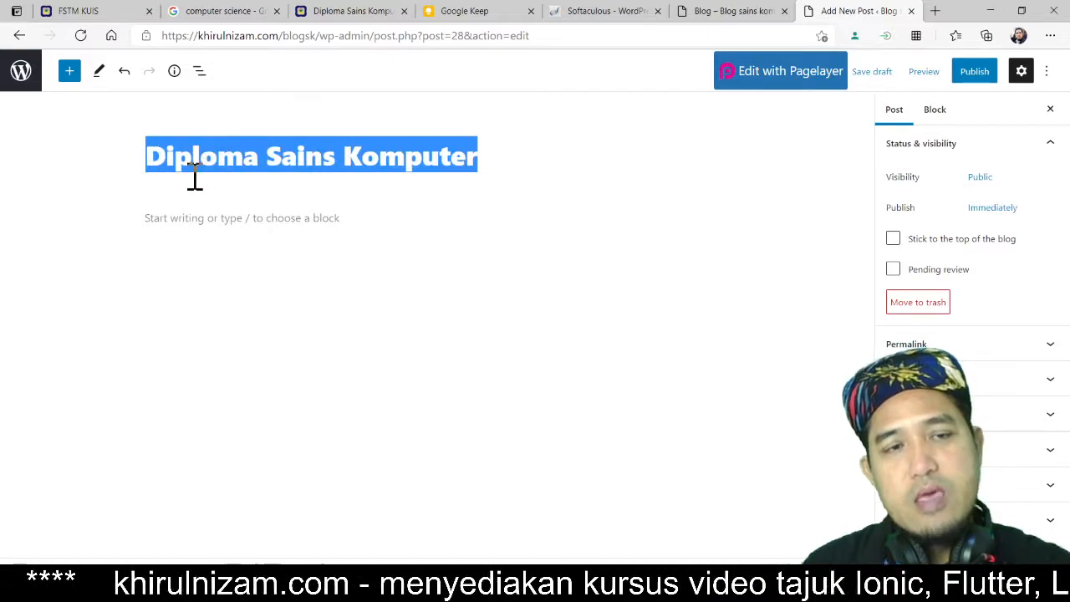
click(514, 163)
drag(538, 156, 137, 172)
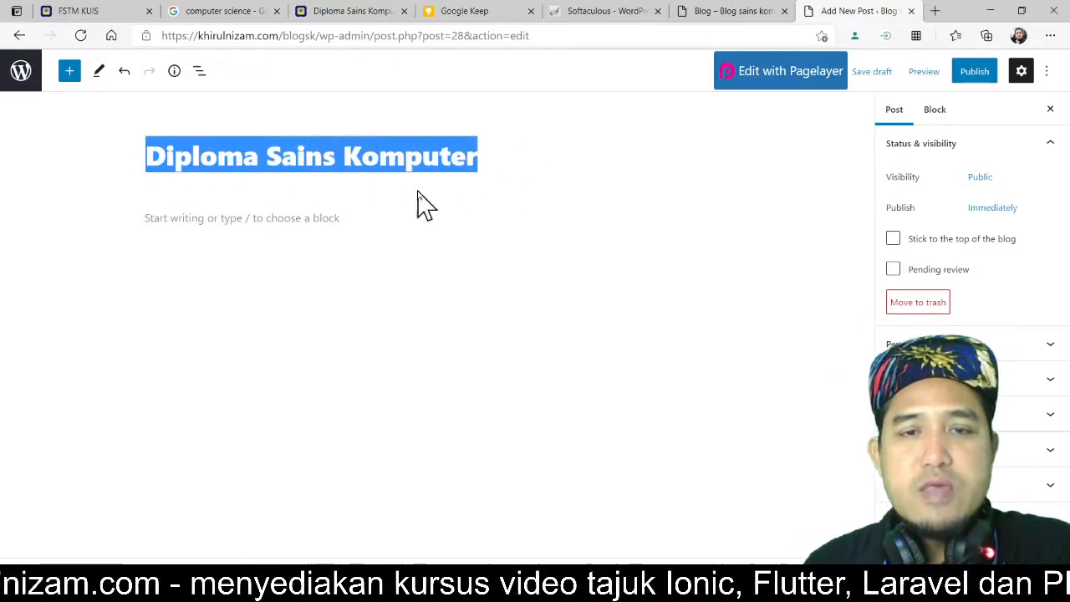
click(513, 158)
drag(530, 153, 155, 157)
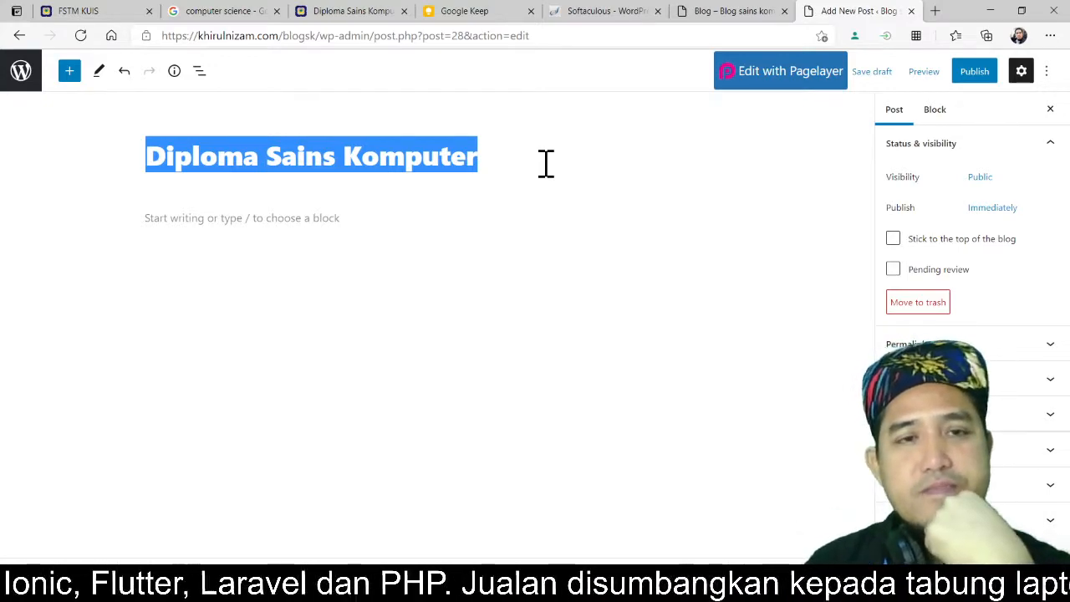
click(515, 152)
drag(516, 152, 148, 168)
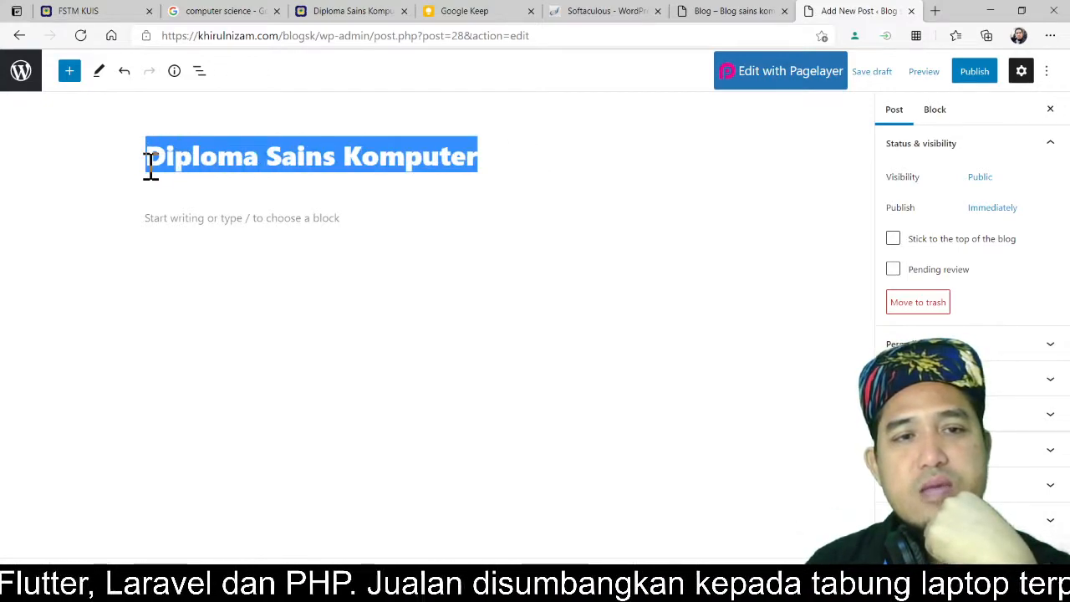
click(524, 153)
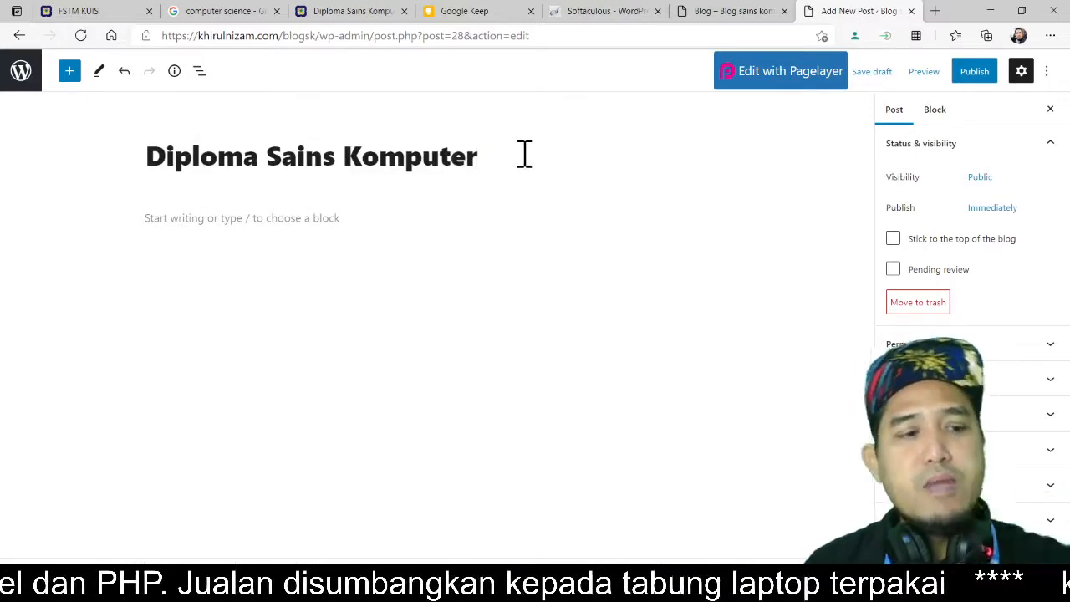
Step: Copy the whole article text from the Google Keep note and paste it into the post body
click(501, 16)
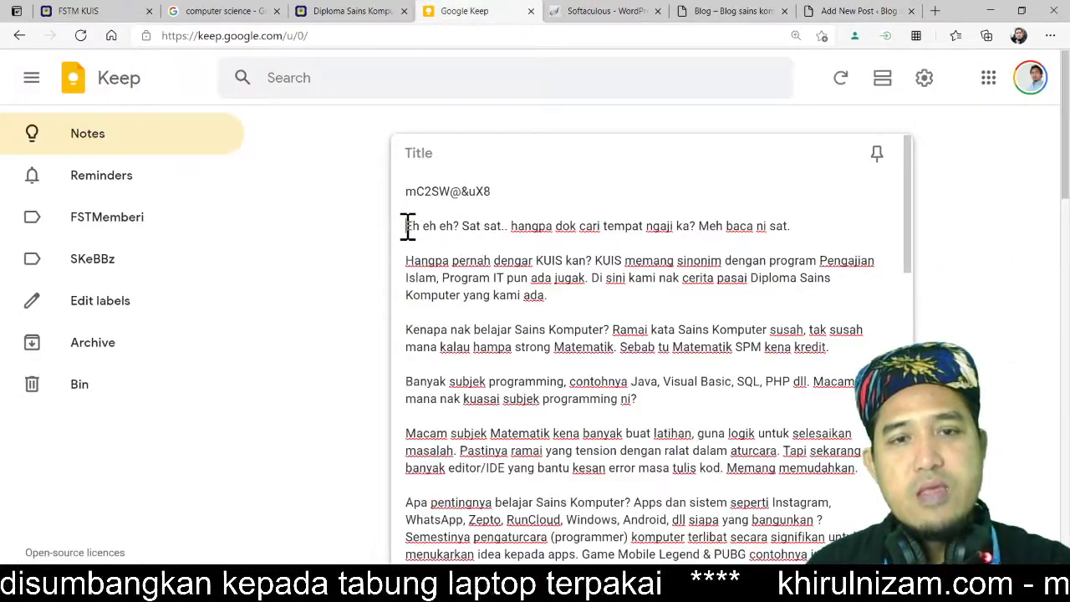
drag(410, 227, 483, 249)
scroll(483, 249, down, 20)
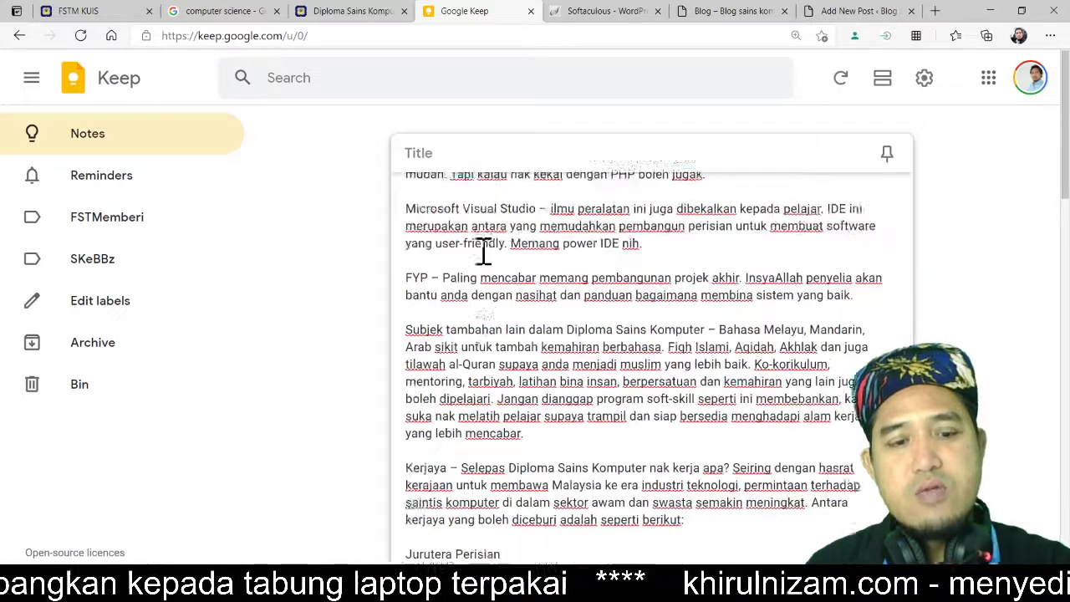
scroll(483, 249, down, 1)
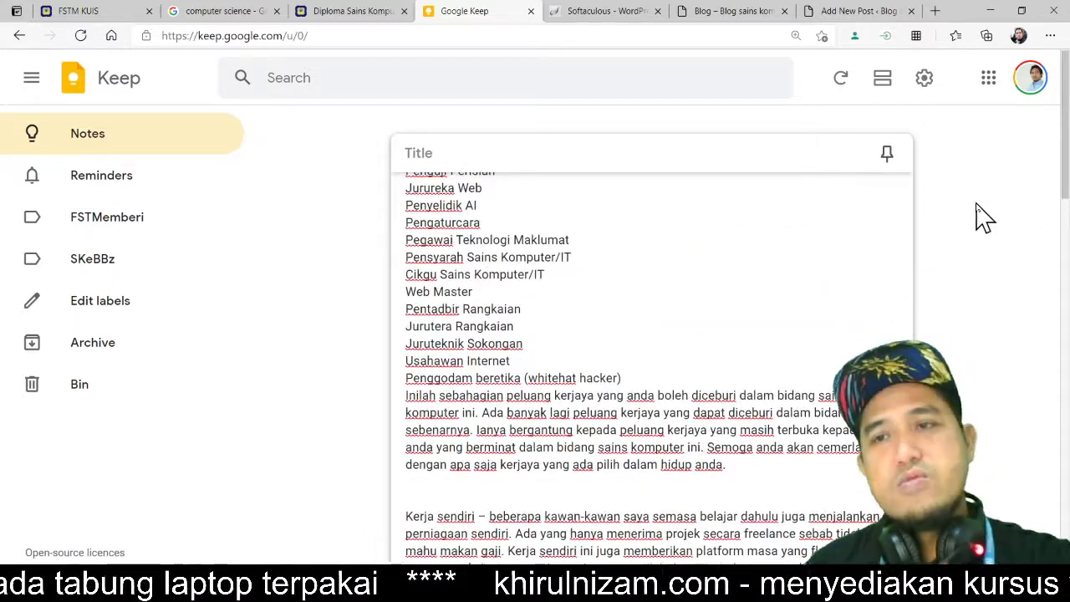
click(1060, 174)
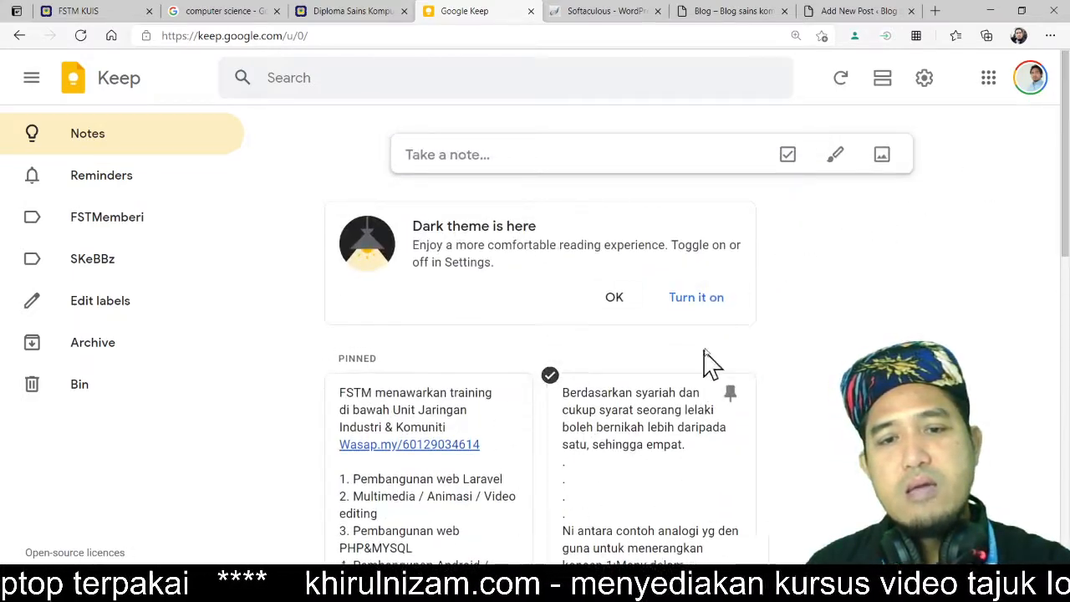
scroll(842, 310, down, 8)
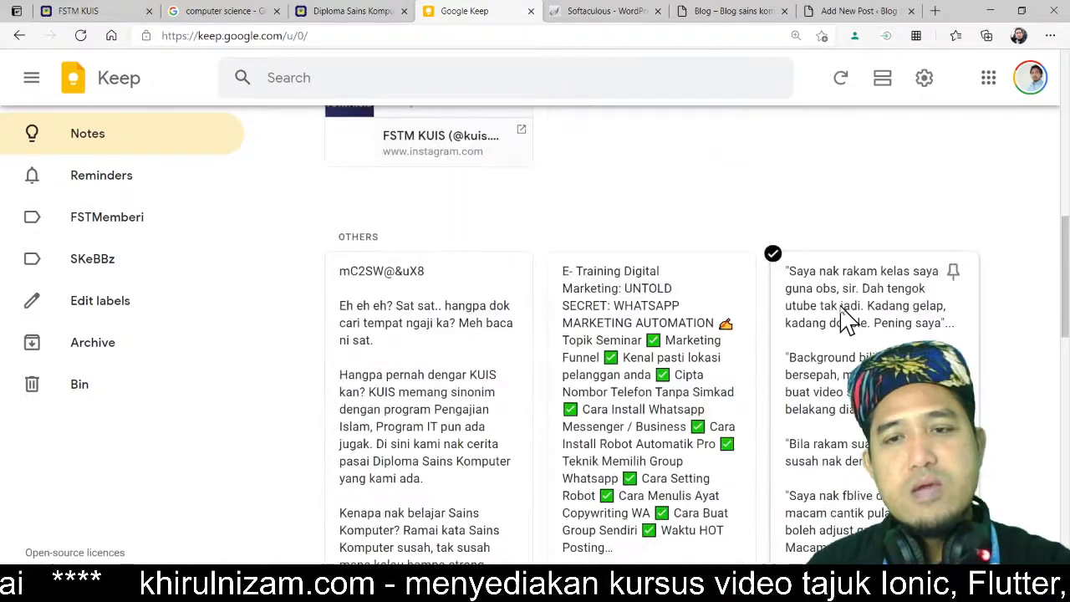
click(403, 365)
key(ctrl+a)
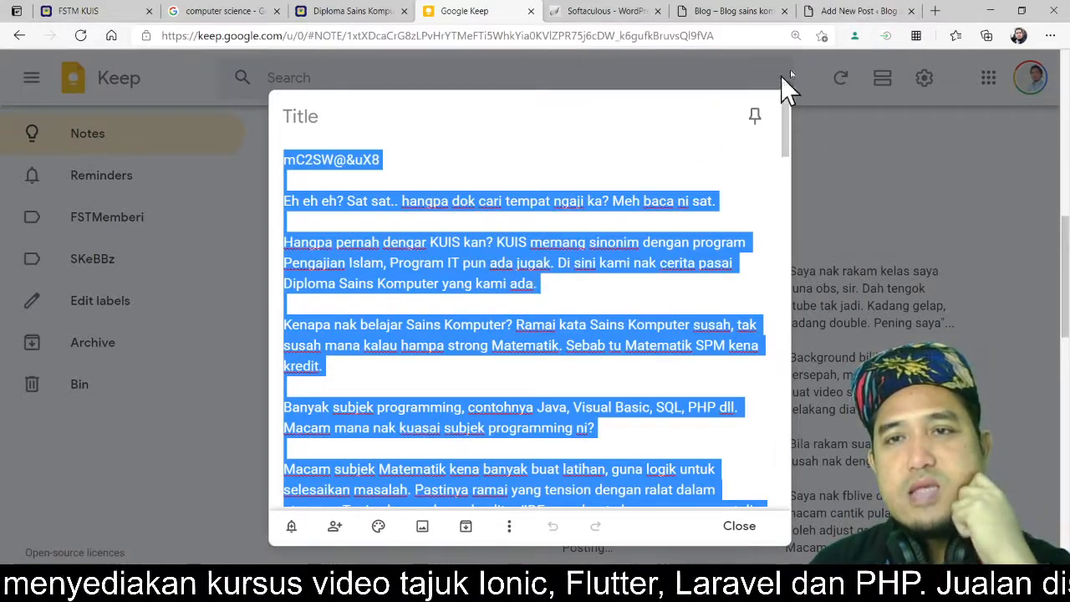
click(846, 15)
click(353, 224)
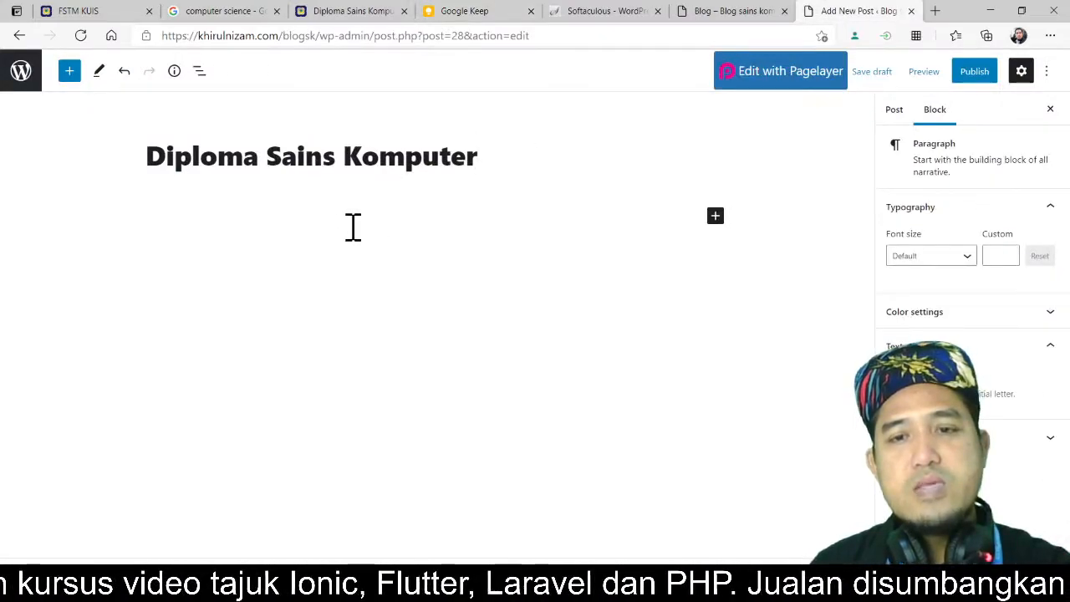
key(ctrl+v)
Step: Delete the stray code line above the article's opening paragraph
scroll(595, 353, up, 2)
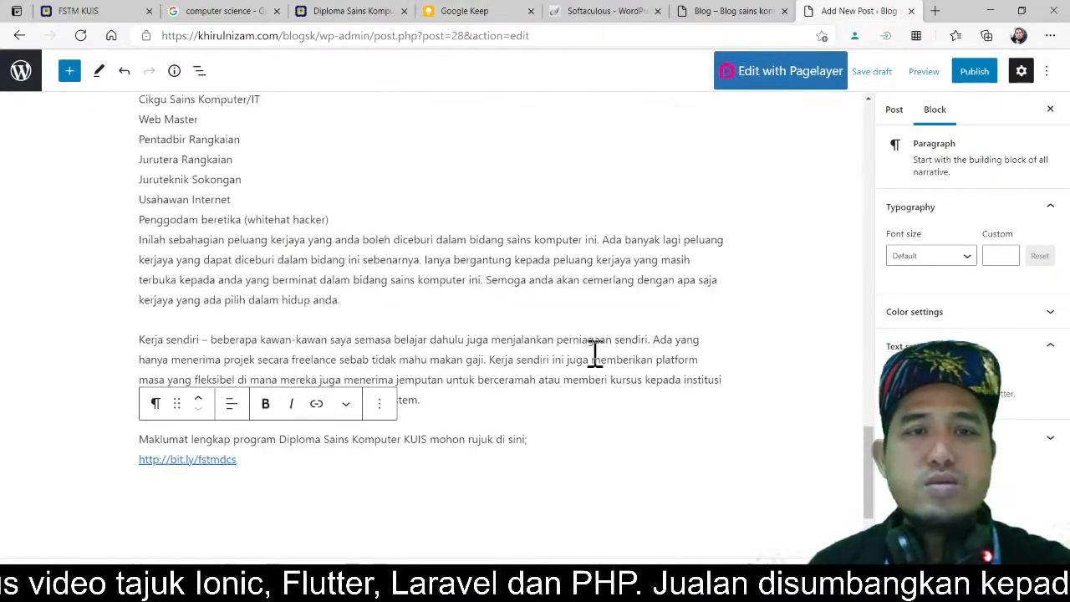
scroll(595, 353, up, 10)
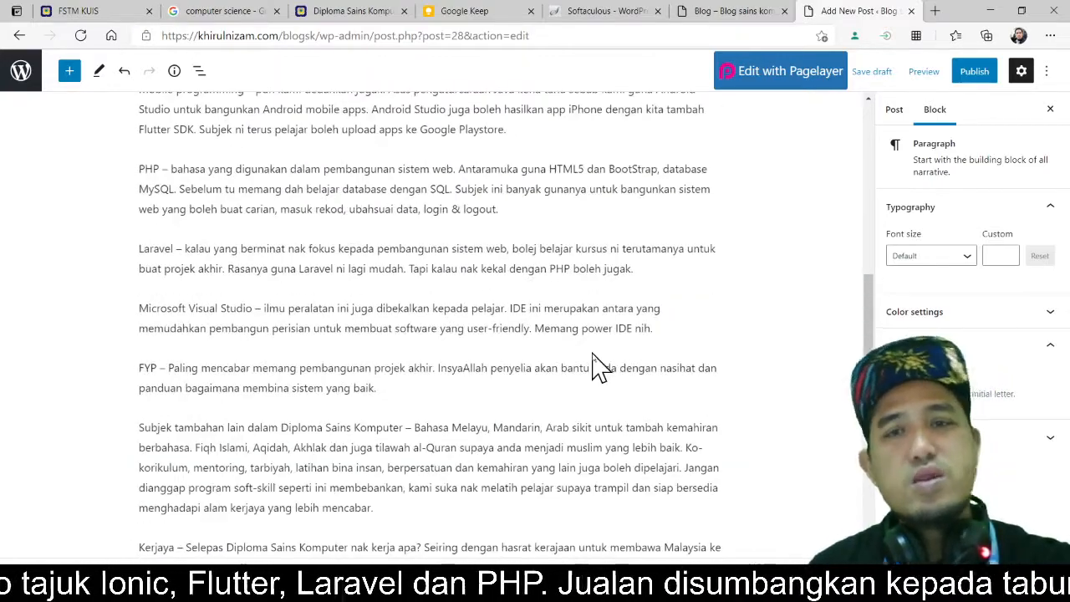
scroll(595, 360, up, 10)
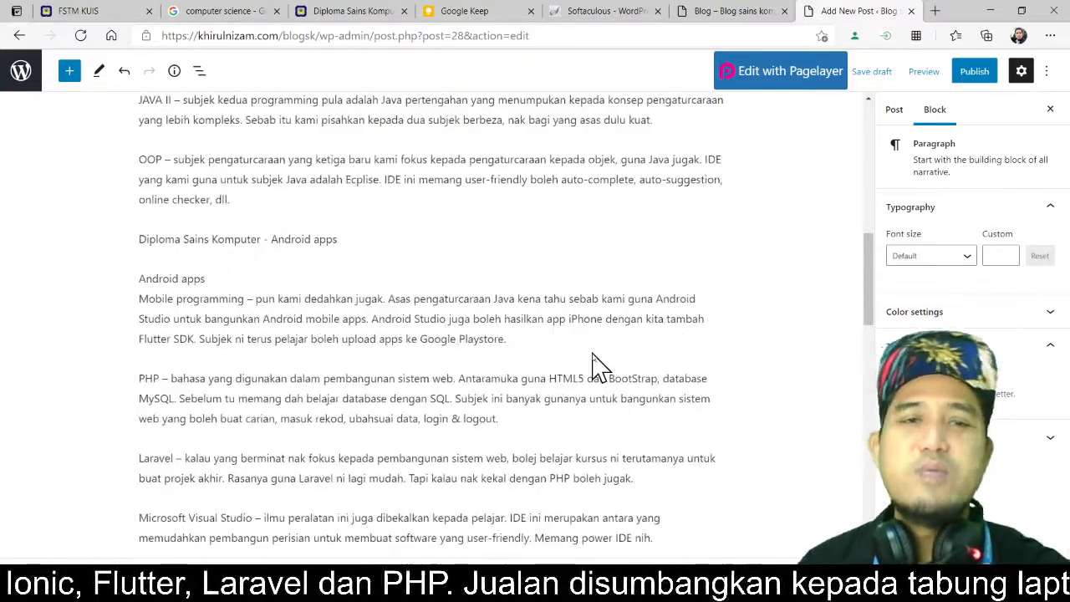
scroll(594, 353, up, 2)
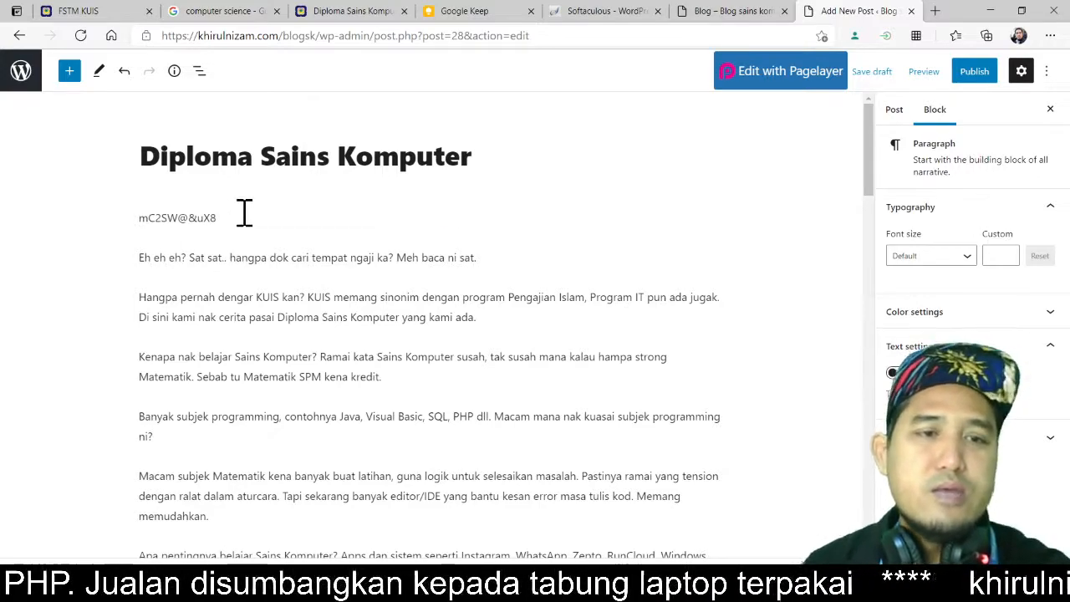
double_click(175, 217)
drag(270, 222, 134, 234)
key(BackSpace)
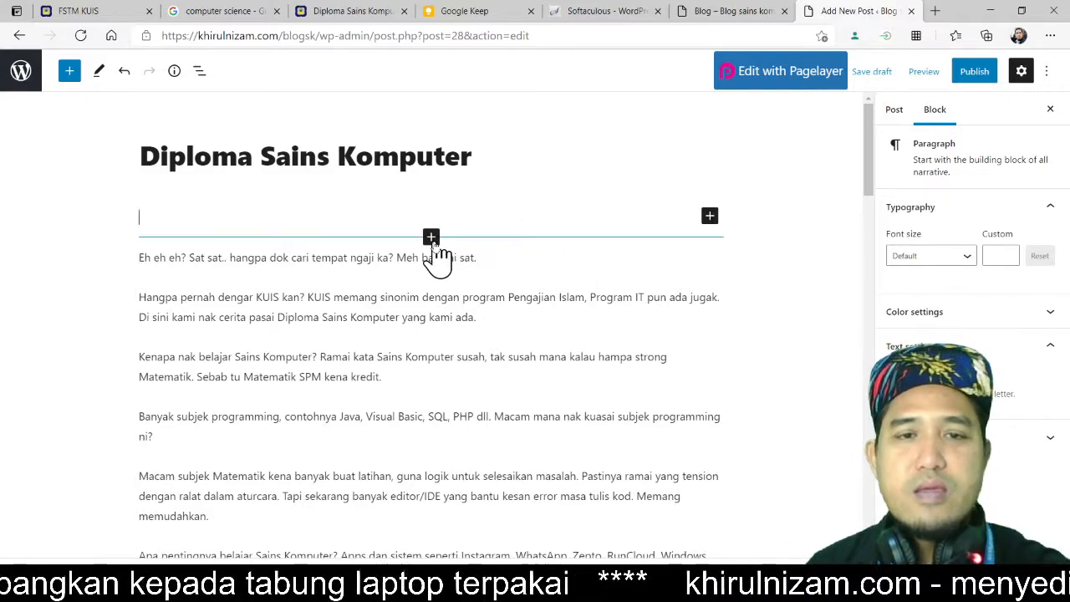
click(431, 237)
click(236, 255)
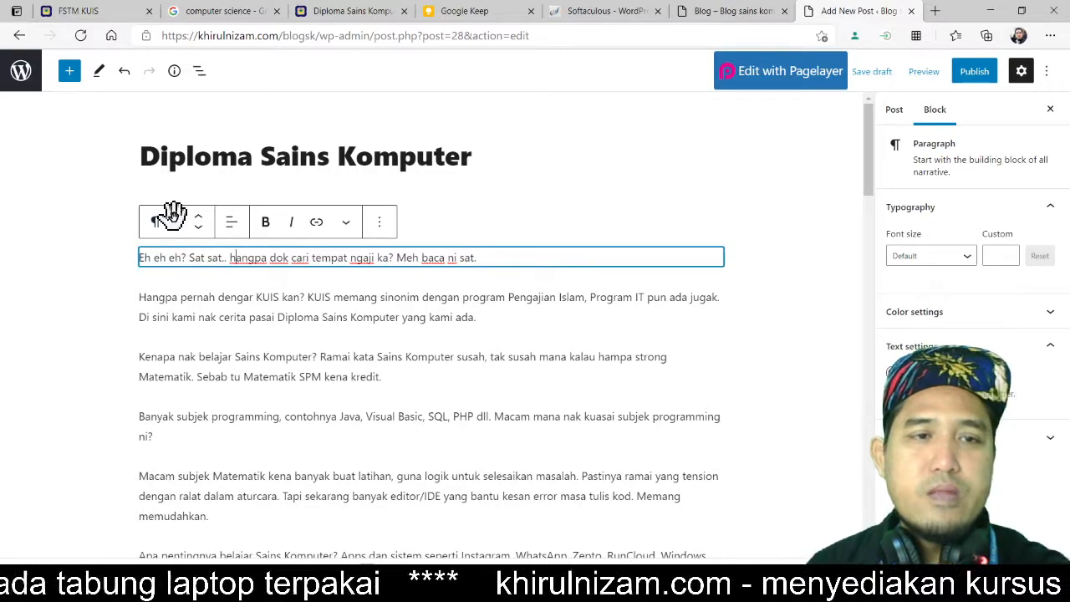
click(204, 298)
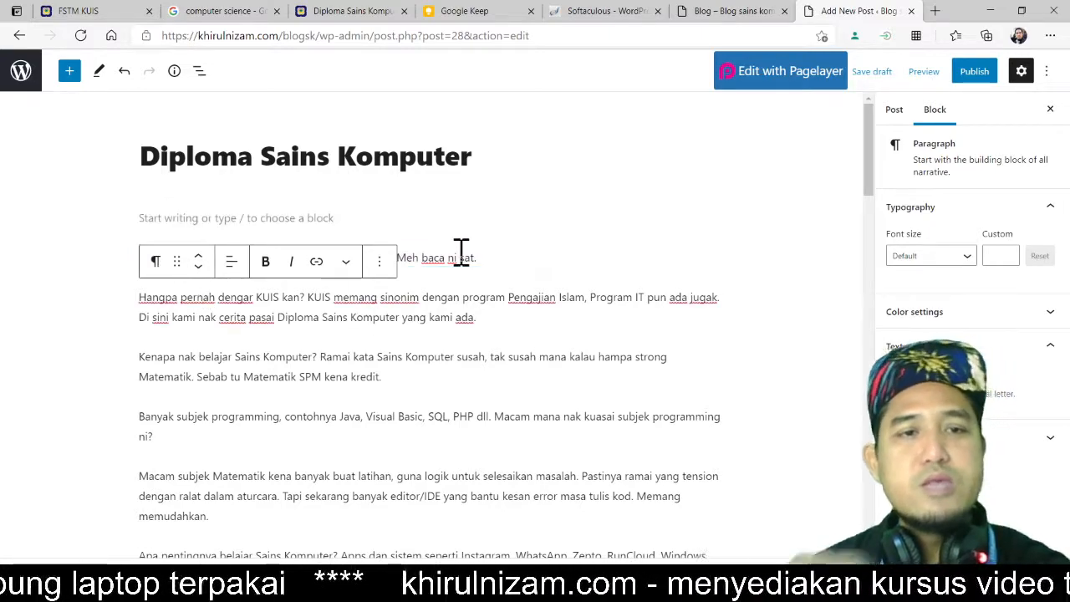
click(359, 219)
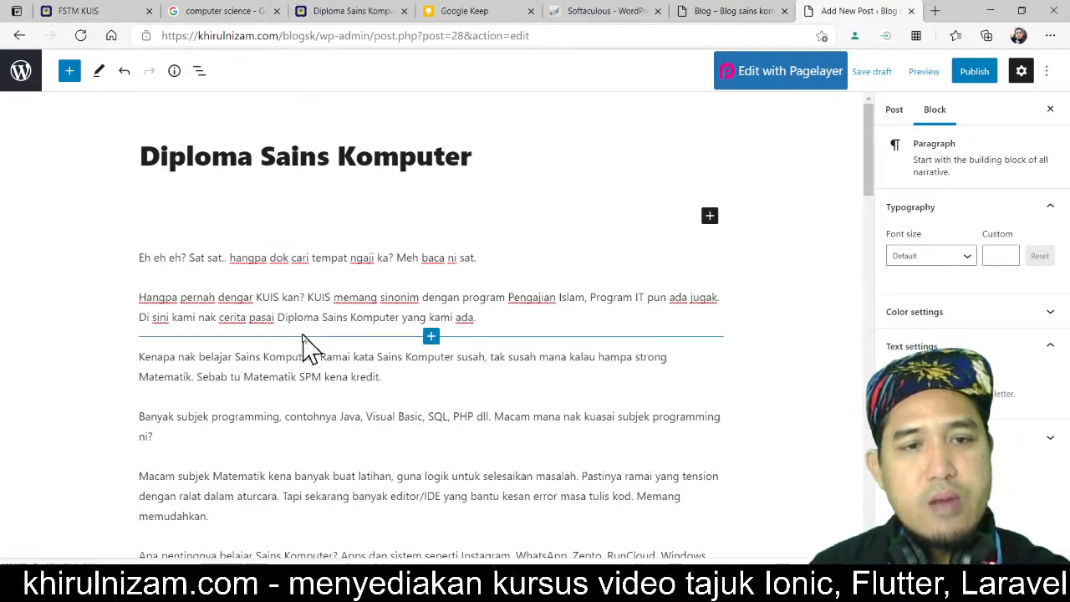
Step: Bold 'Diploma Sains Komputer' in the KUIS paragraph and 'Sains Komputer' in the following paragraph
drag(277, 316, 393, 316)
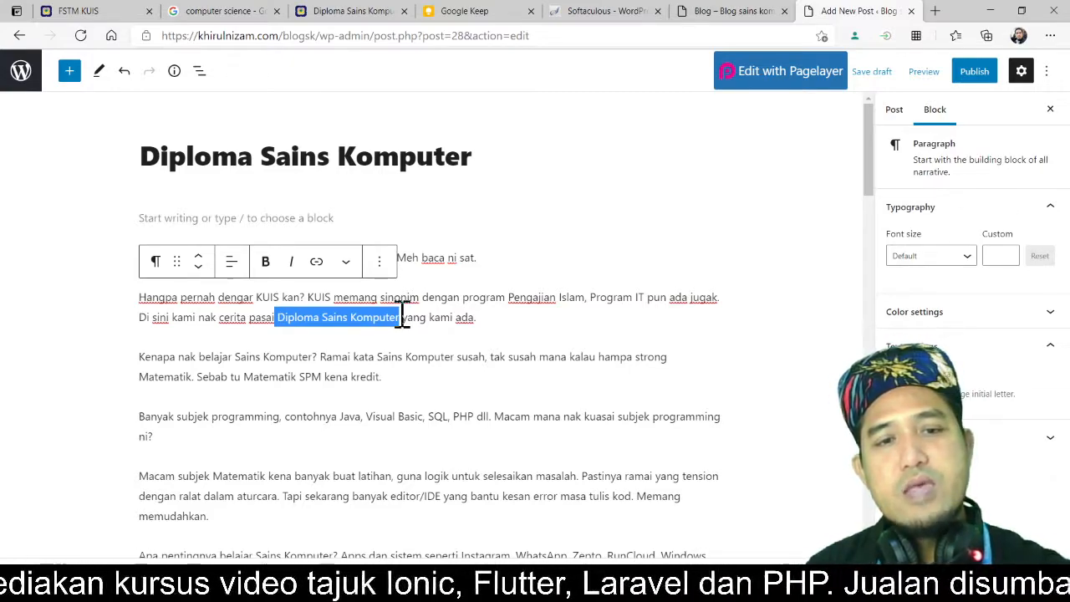
key(ctrl+b)
key(Right)
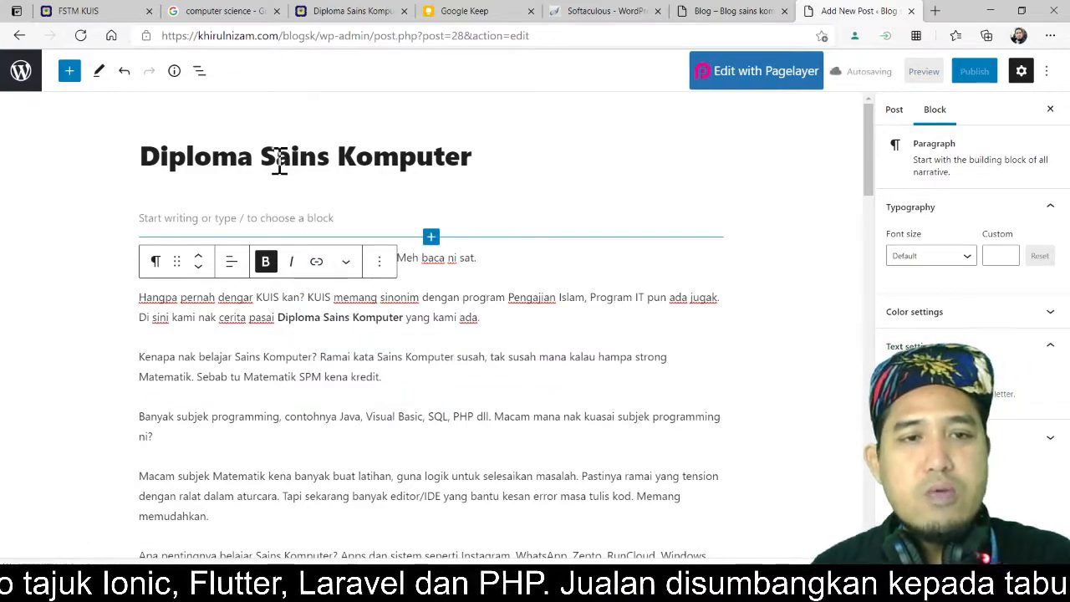
drag(491, 153, 147, 153)
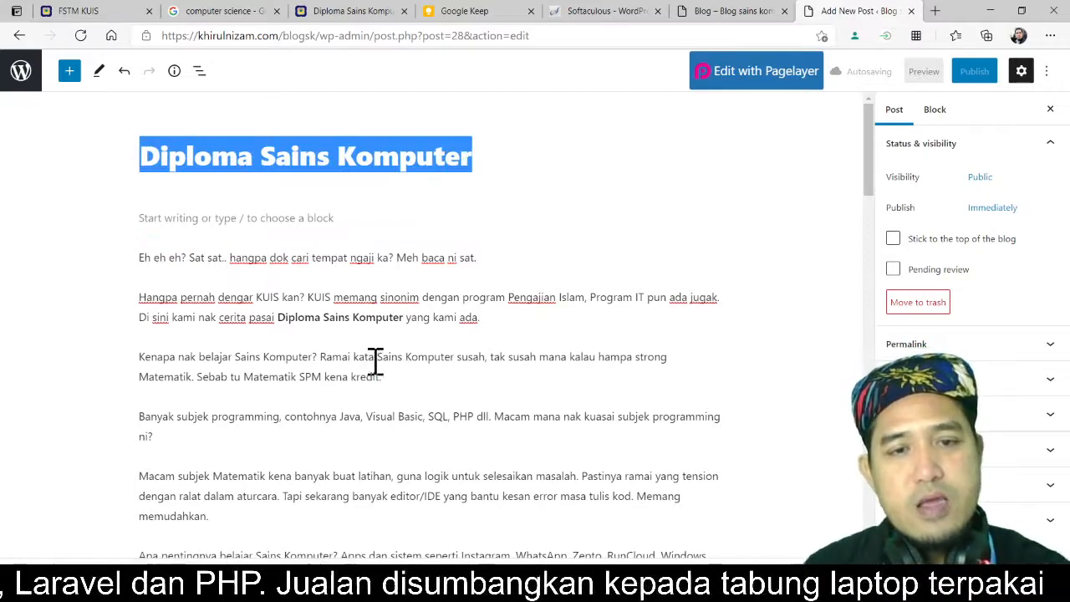
drag(378, 351, 459, 349)
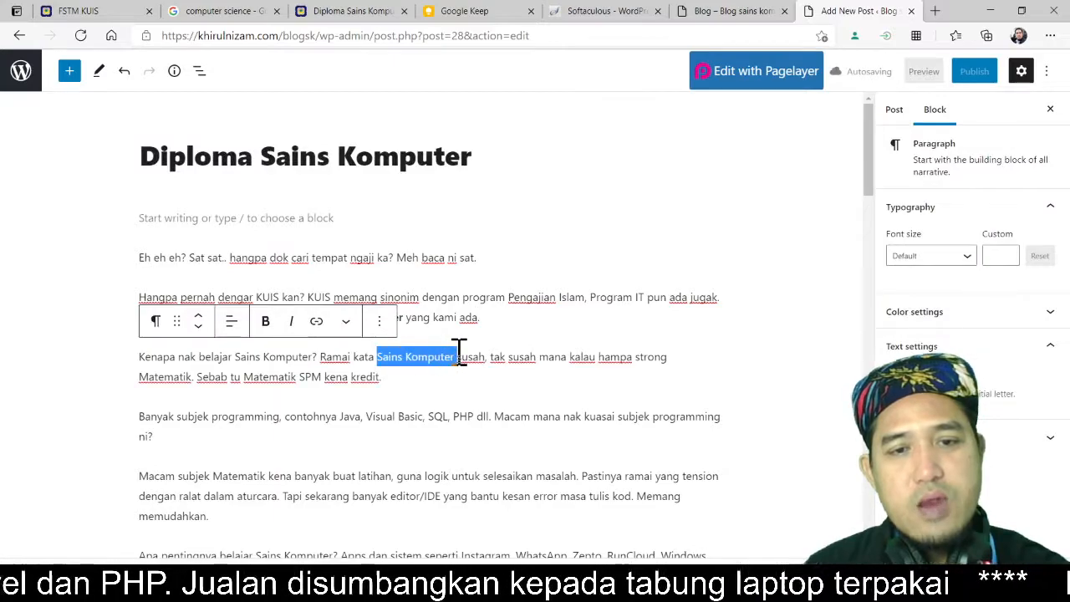
key(ctrl+b)
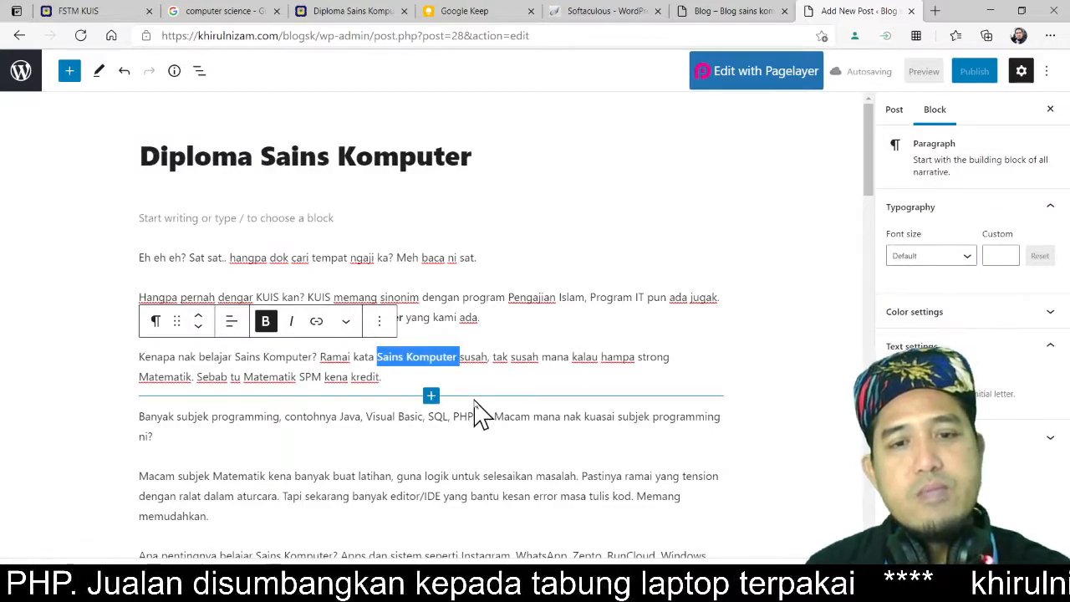
Step: Bold 'Diploma Sains Komputer' in the 'Diploma Sains Komputer - Android apps' line
click(443, 456)
scroll(456, 459, down, 3)
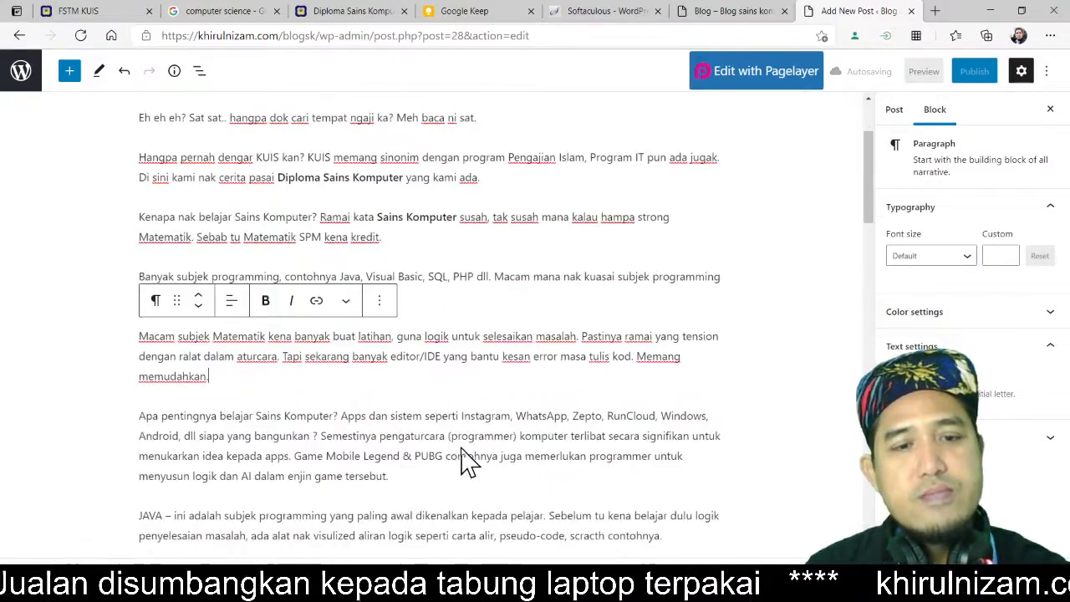
scroll(373, 435, down, 2)
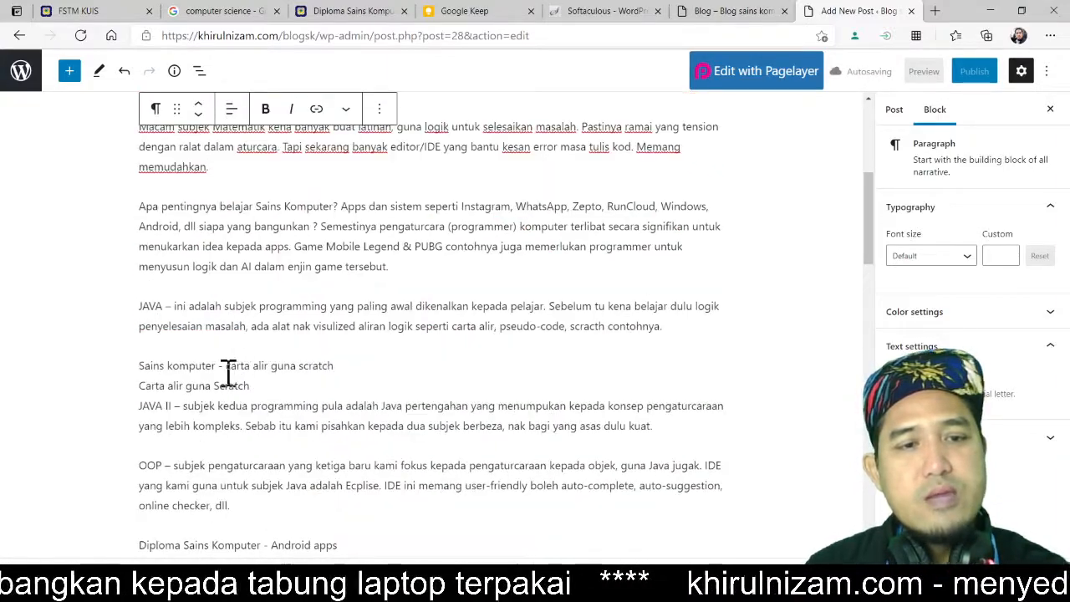
scroll(316, 393, down, 1)
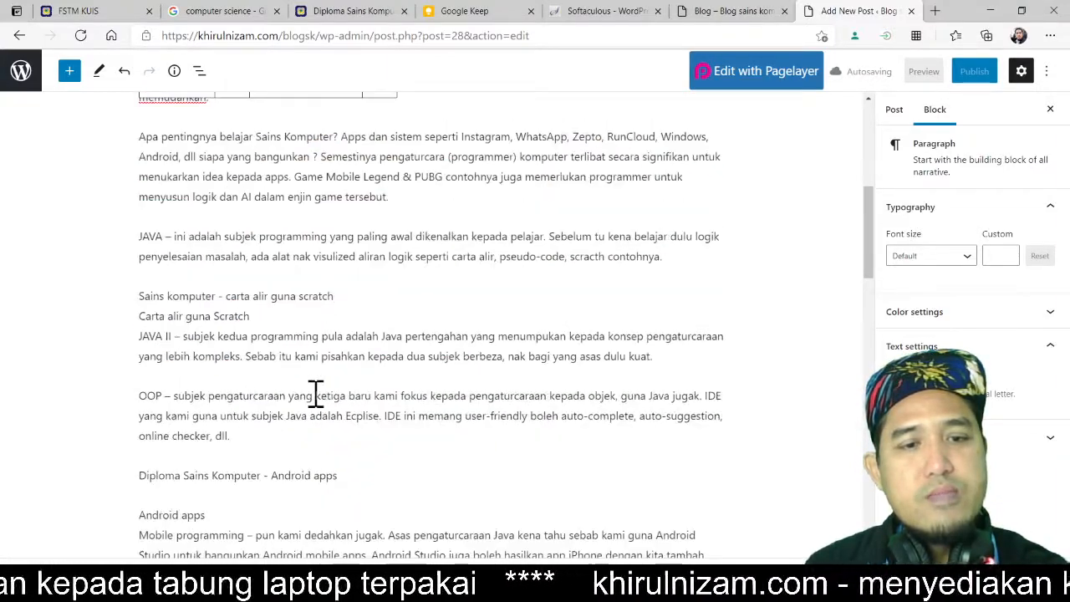
drag(260, 474, 141, 478)
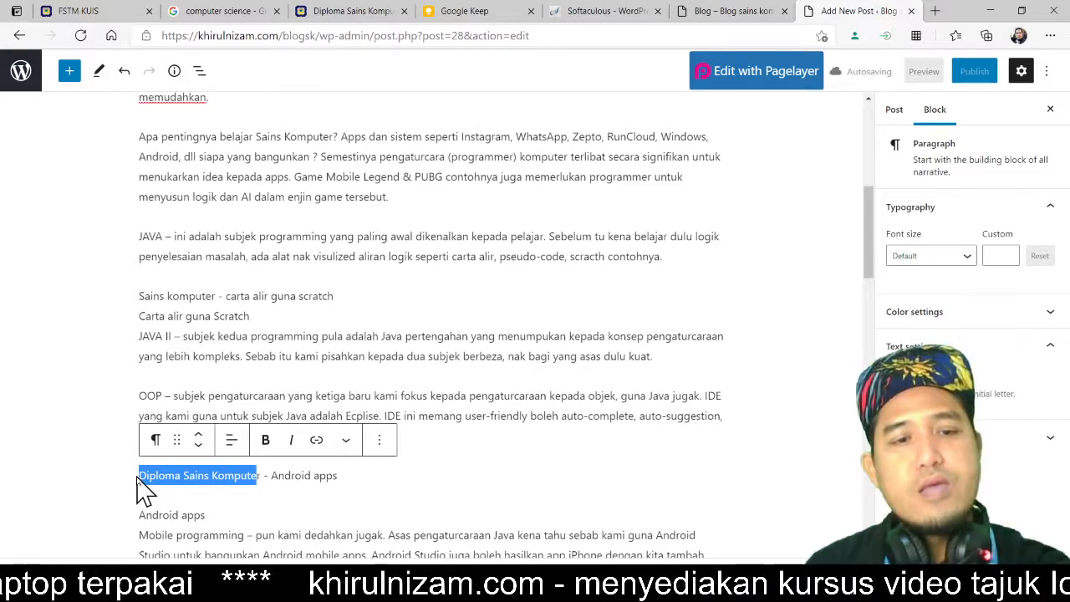
click(214, 477)
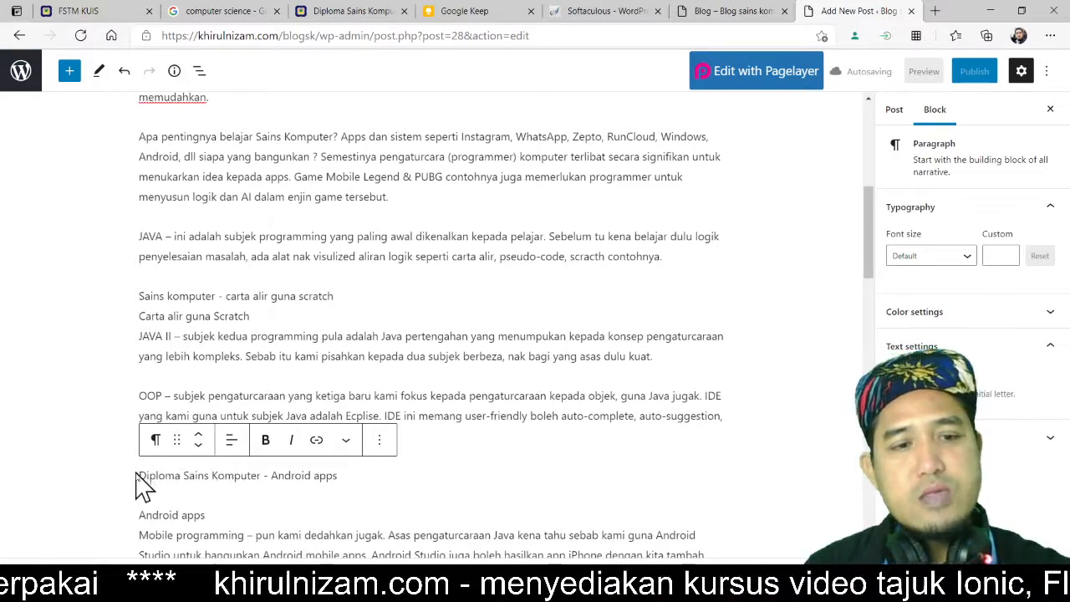
drag(139, 476, 259, 475)
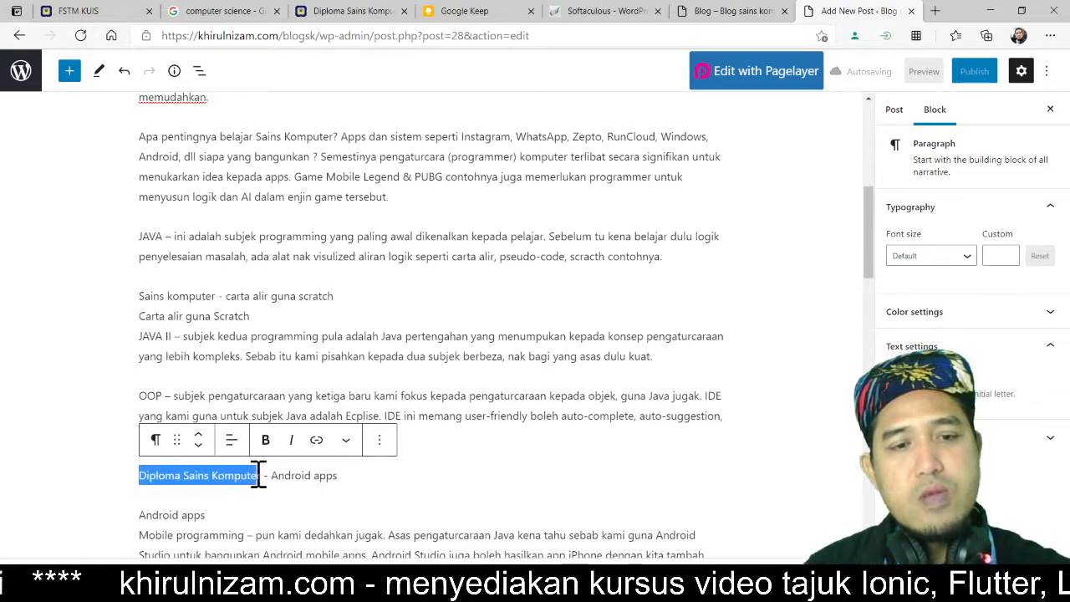
key(ctrl+b)
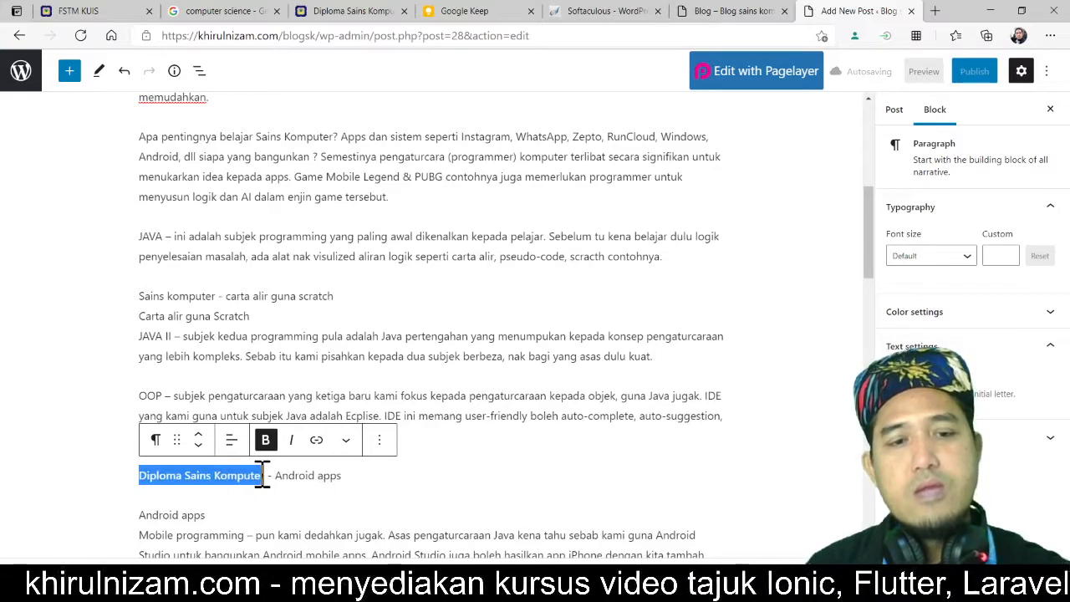
Step: Bold 'Diploma Sains Komputer' in the Kerjaya paragraph about careers after graduating
scroll(526, 415, down, 5)
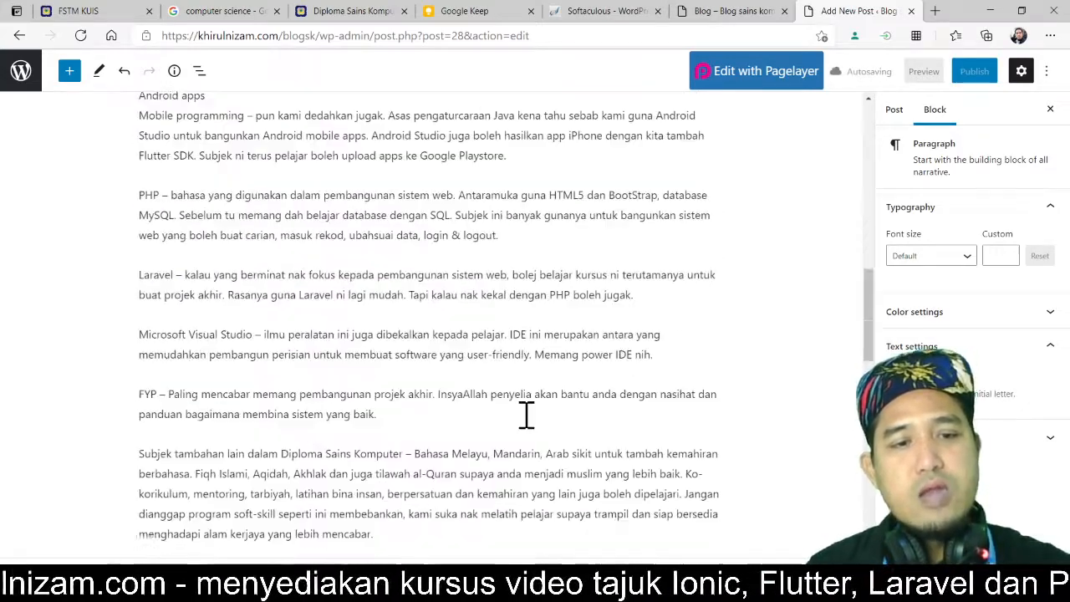
scroll(526, 416, down, 2)
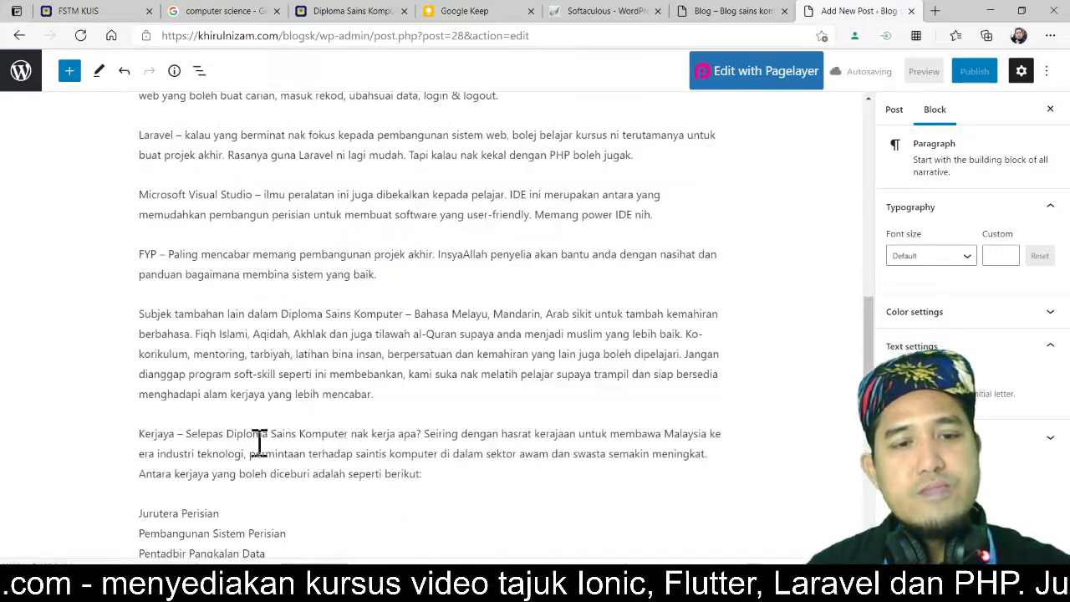
drag(226, 433, 351, 432)
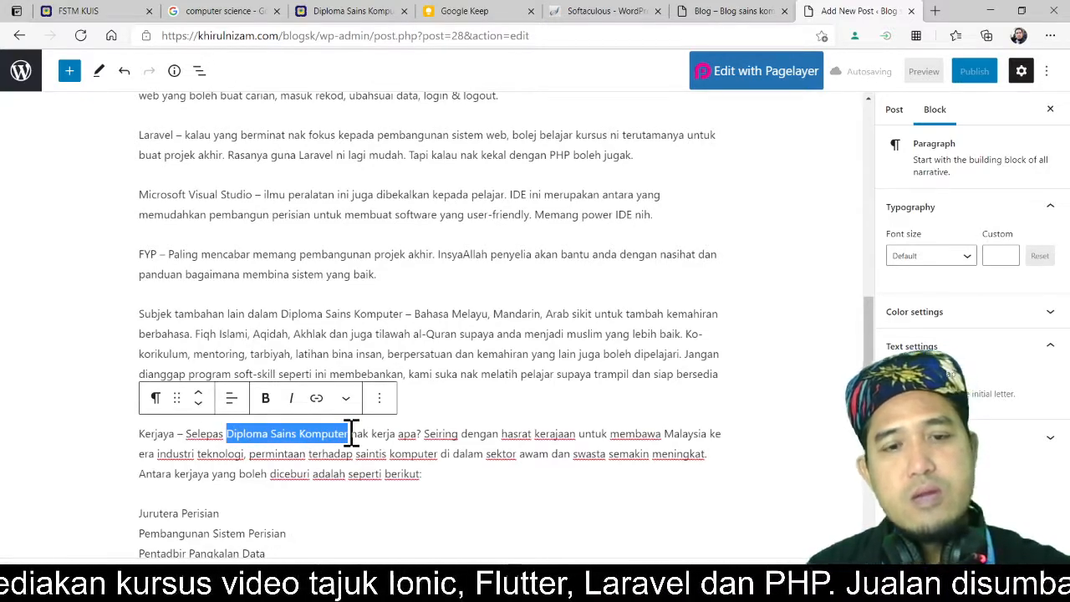
key(ctrl+b)
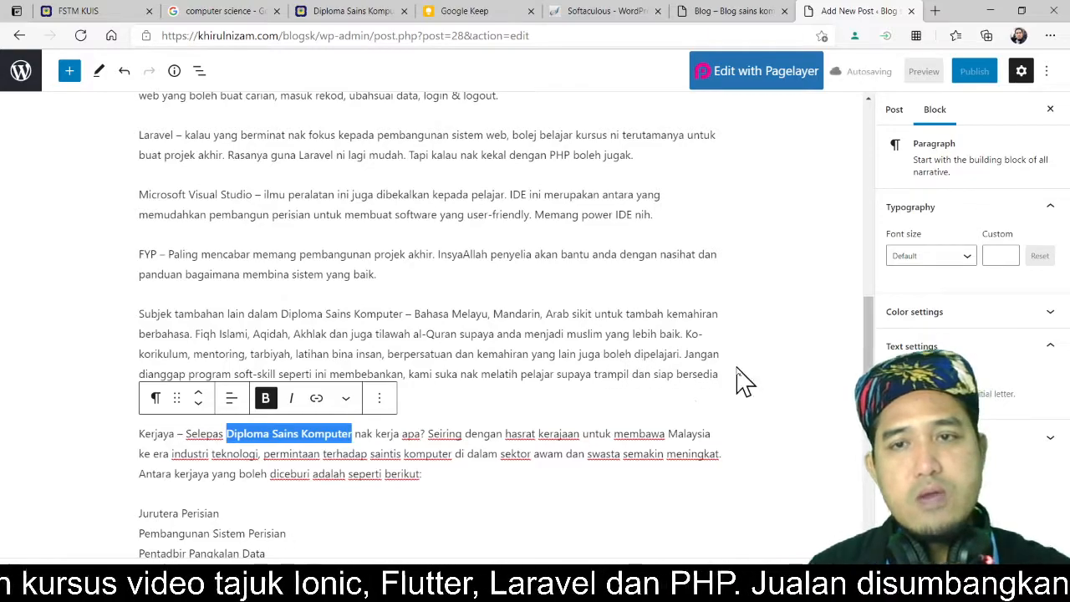
Step: Add an empty line after 'Penggodam beretika (whitehat hacker)' to separate the job list from the following paragraph
ctrl+scroll(764, 378, up, 1)
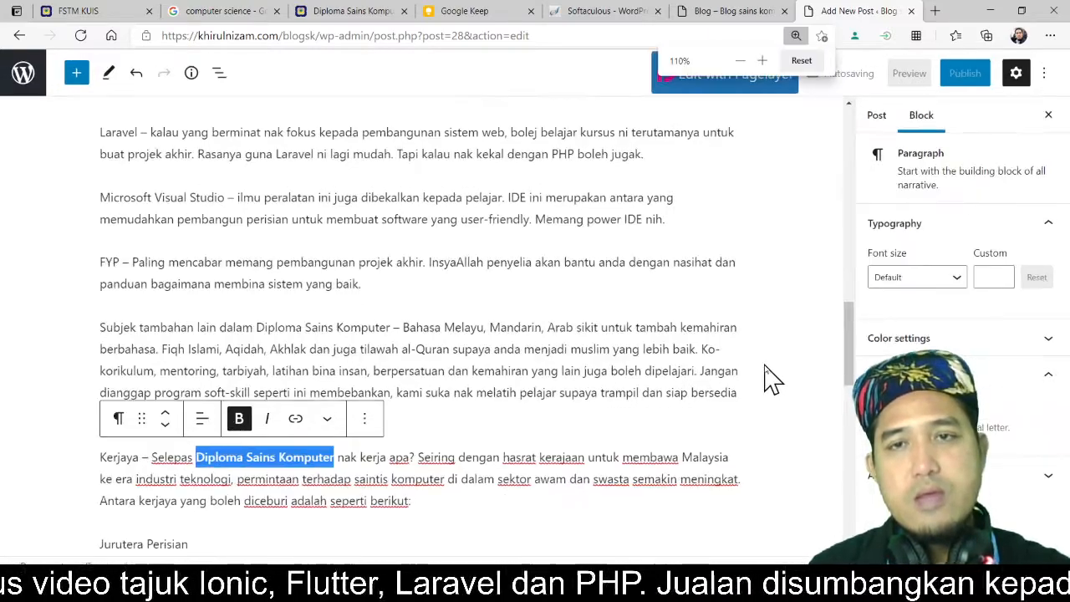
scroll(764, 378, up, 3)
ctrl+scroll(764, 378, up, 2)
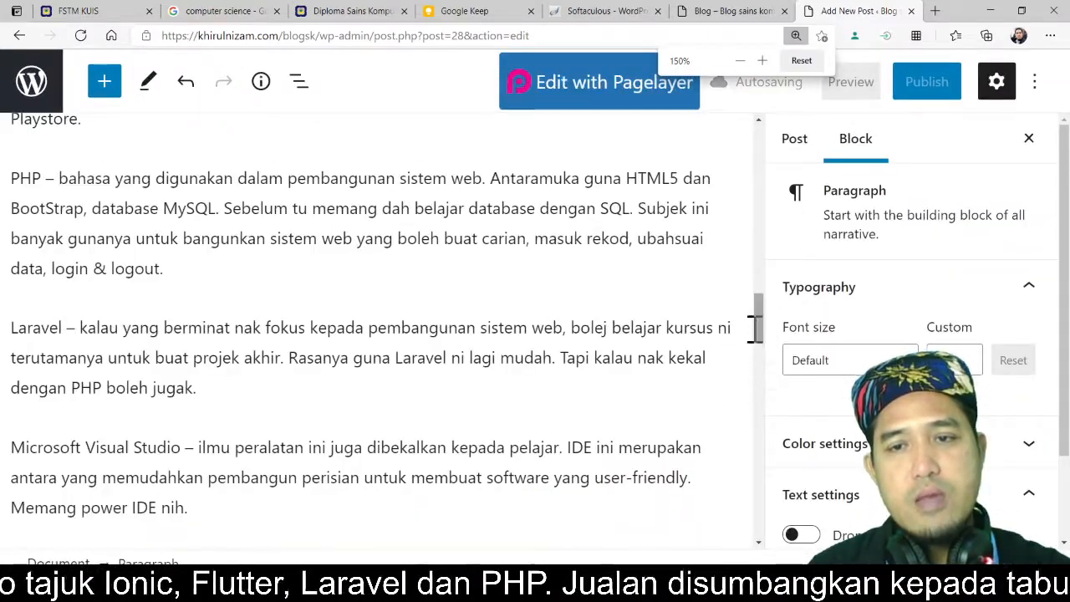
drag(755, 328, 759, 469)
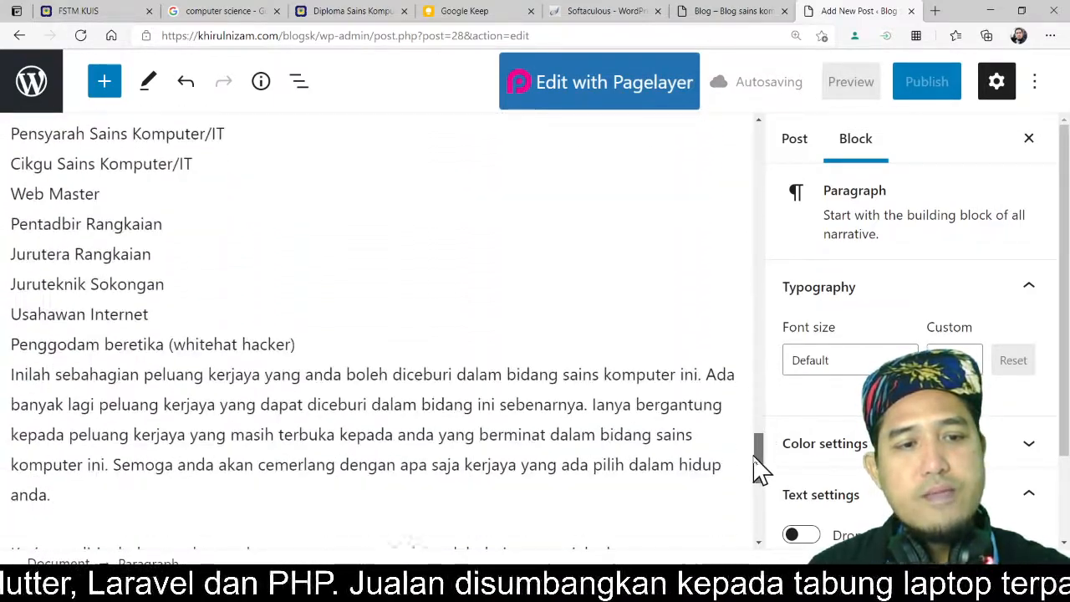
click(360, 345)
key(Return)
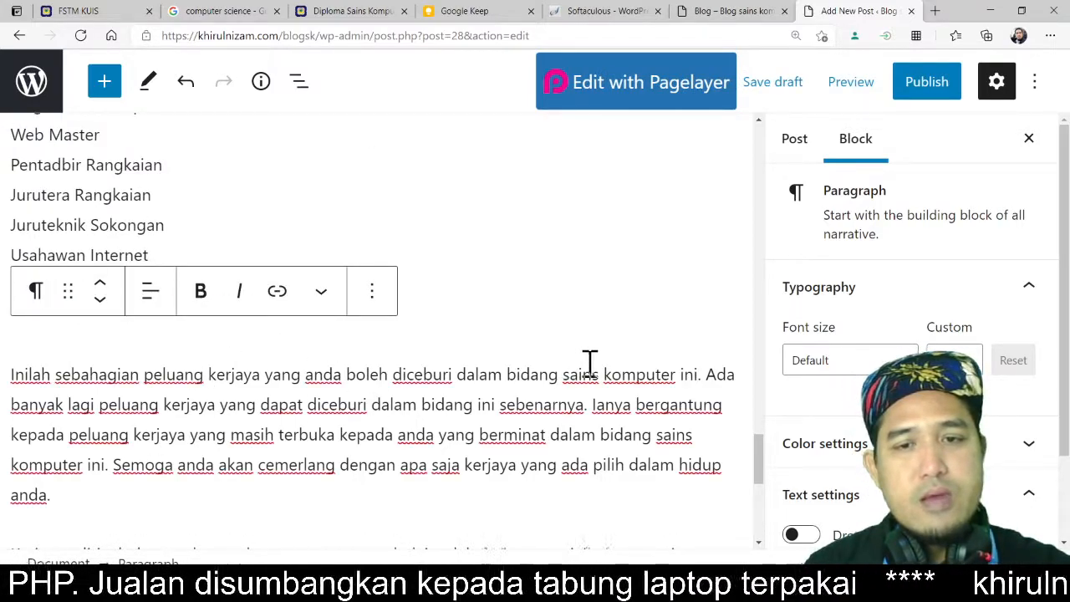
Step: Bold 'Diploma Sains Komputer' in the 'Maklumat lengkap program' line near the end of the post
scroll(524, 410, down, 1)
scroll(524, 410, down, 1)
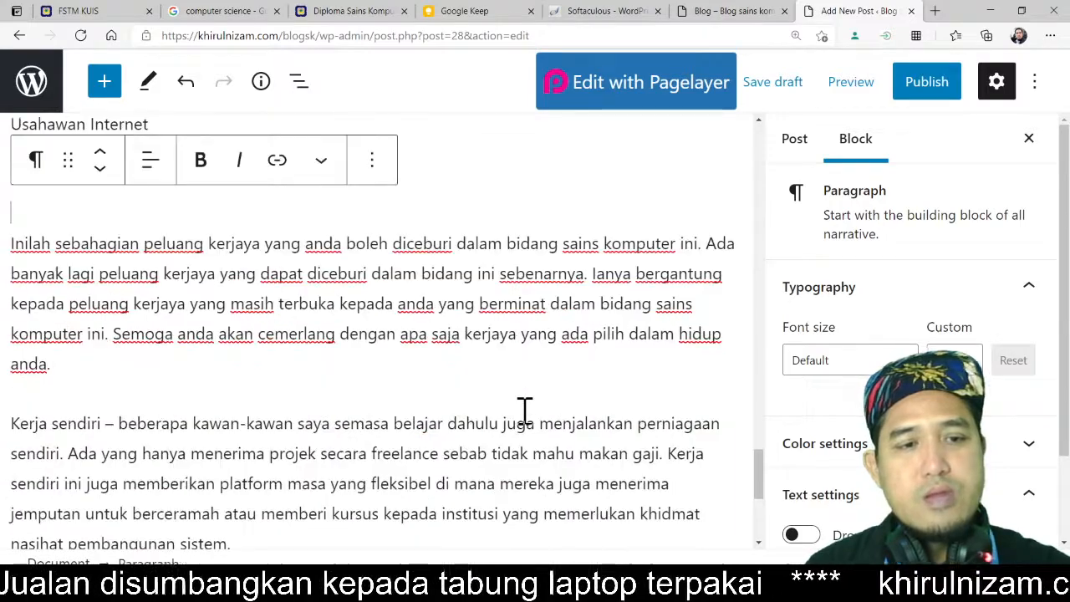
scroll(326, 422, down, 1)
scroll(327, 424, up, 2)
scroll(326, 426, down, 3)
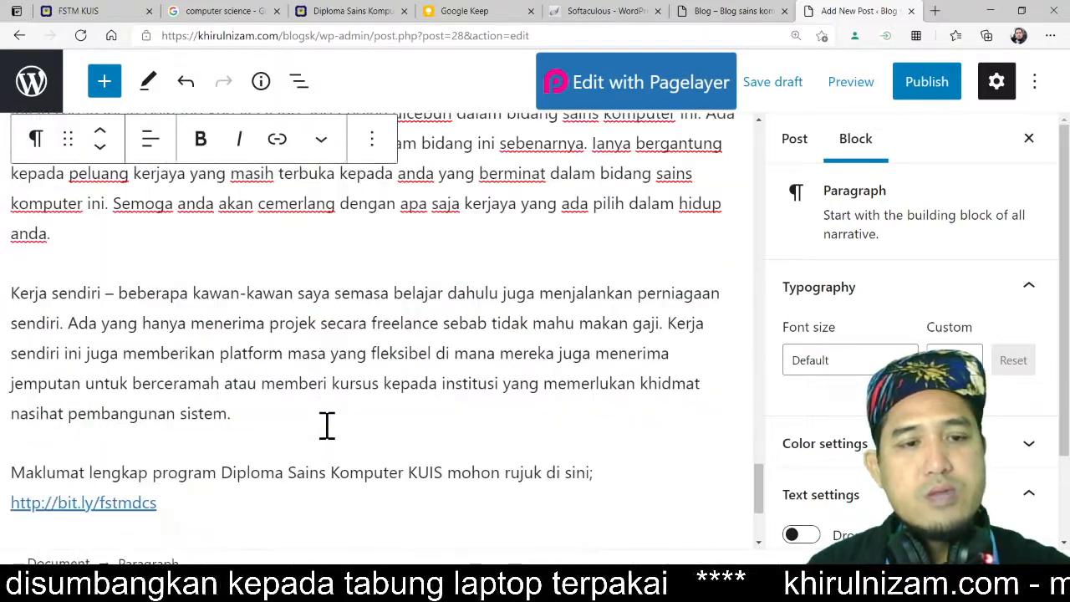
drag(222, 472, 403, 471)
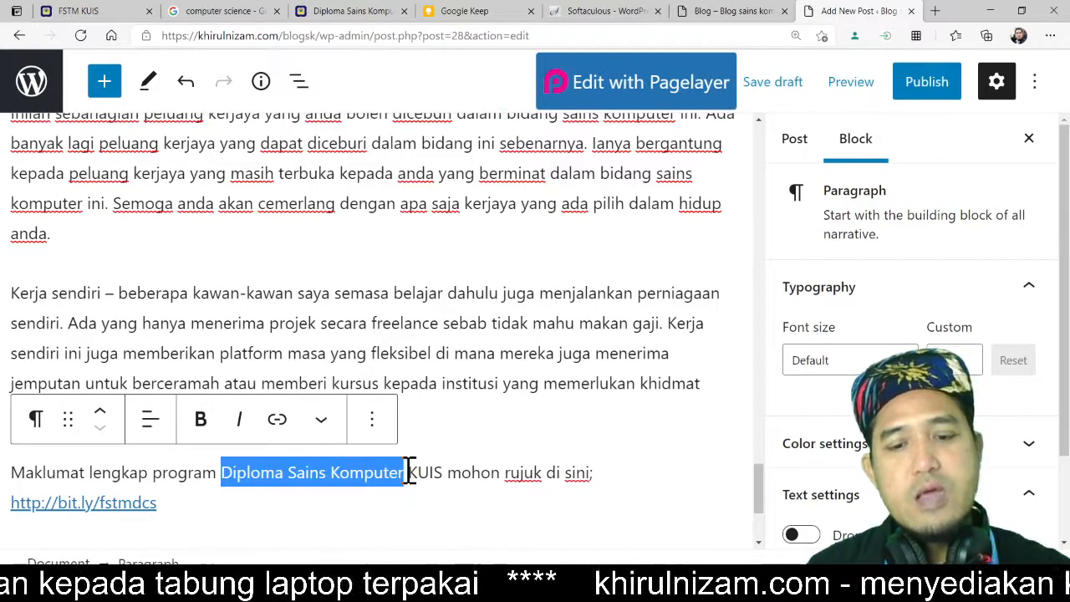
key(ctrl+b)
click(474, 343)
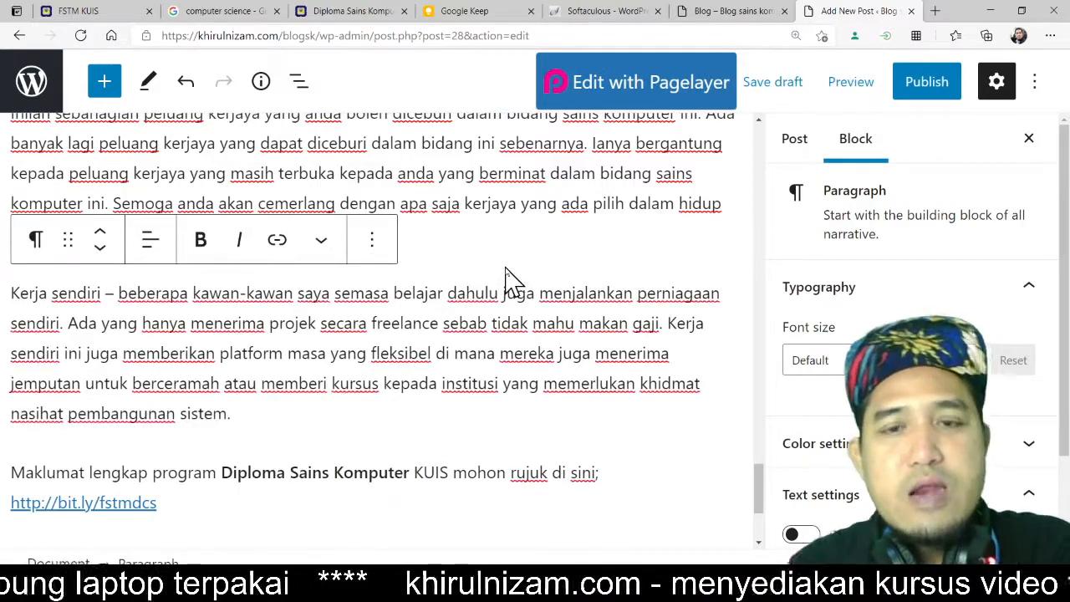
Step: Select and copy the post title 'Diploma Sains Komputer'
scroll(509, 276, up, 3)
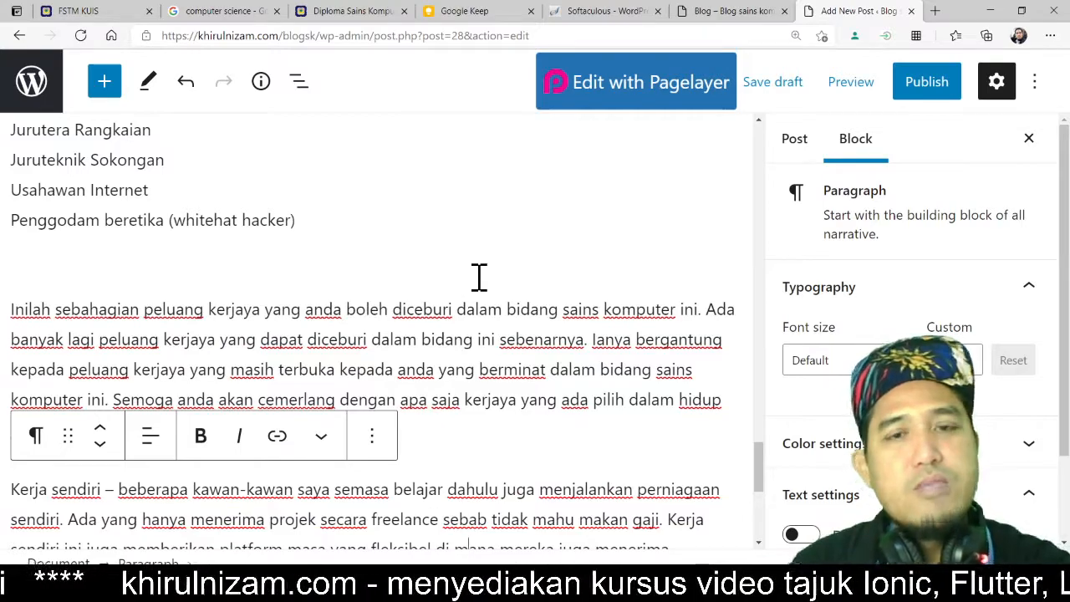
scroll(479, 277, up, 9)
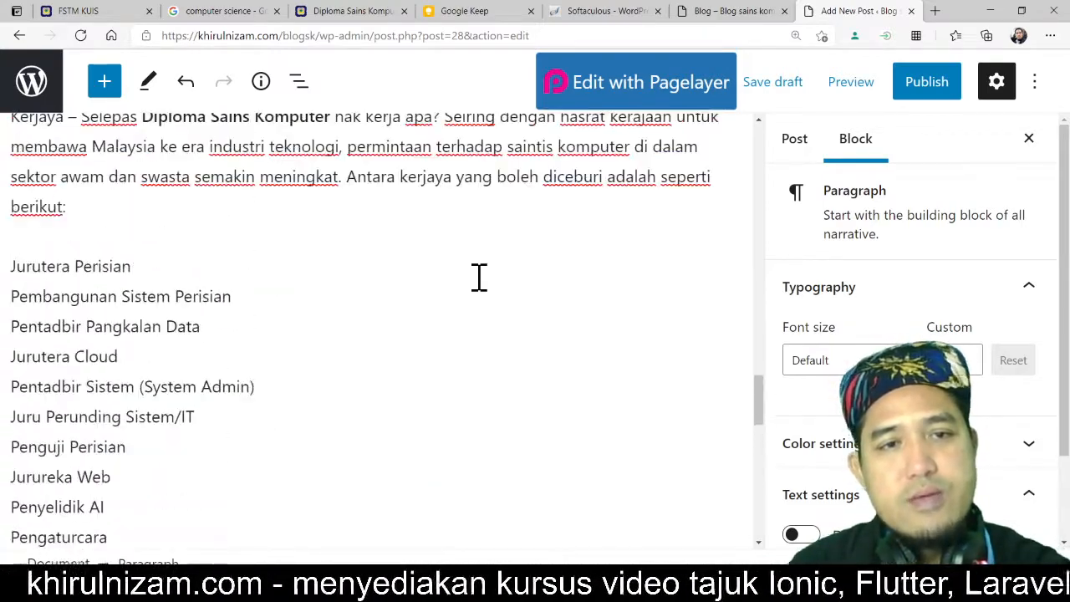
scroll(479, 278, up, 15)
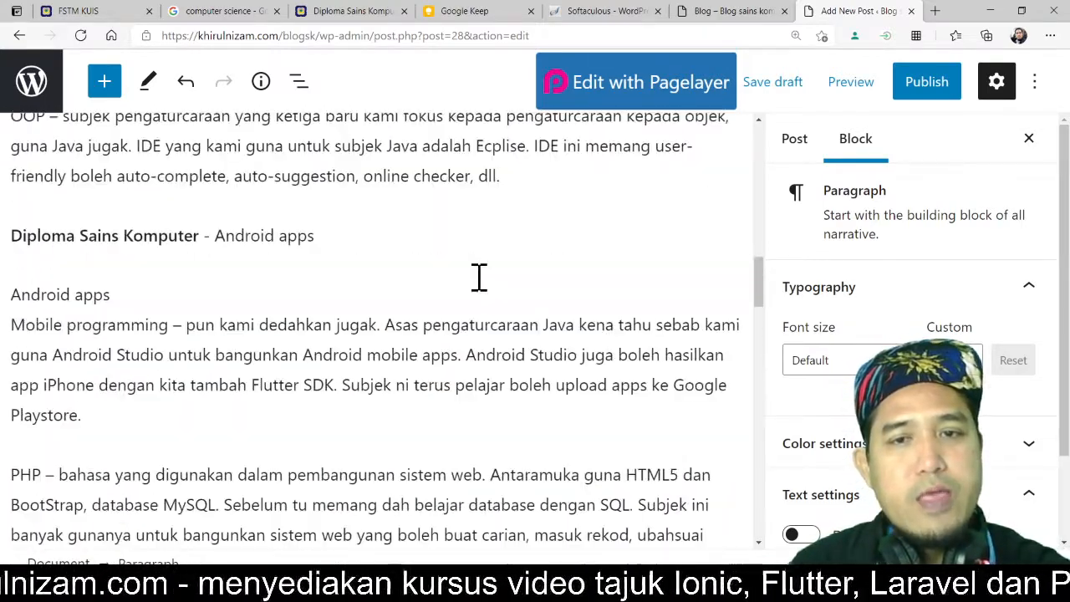
scroll(479, 277, up, 2)
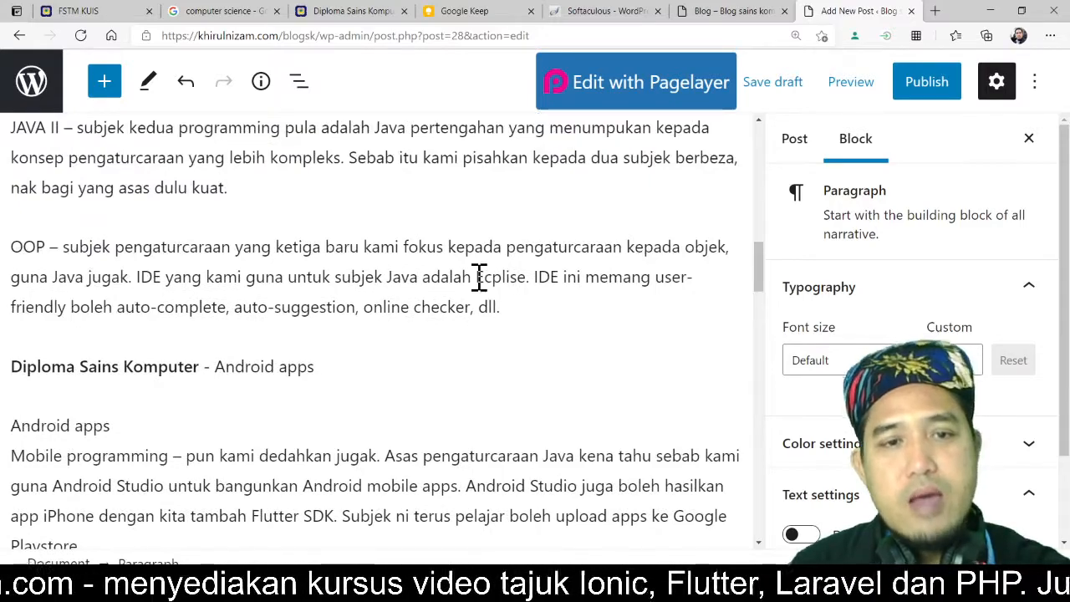
scroll(479, 278, up, 10)
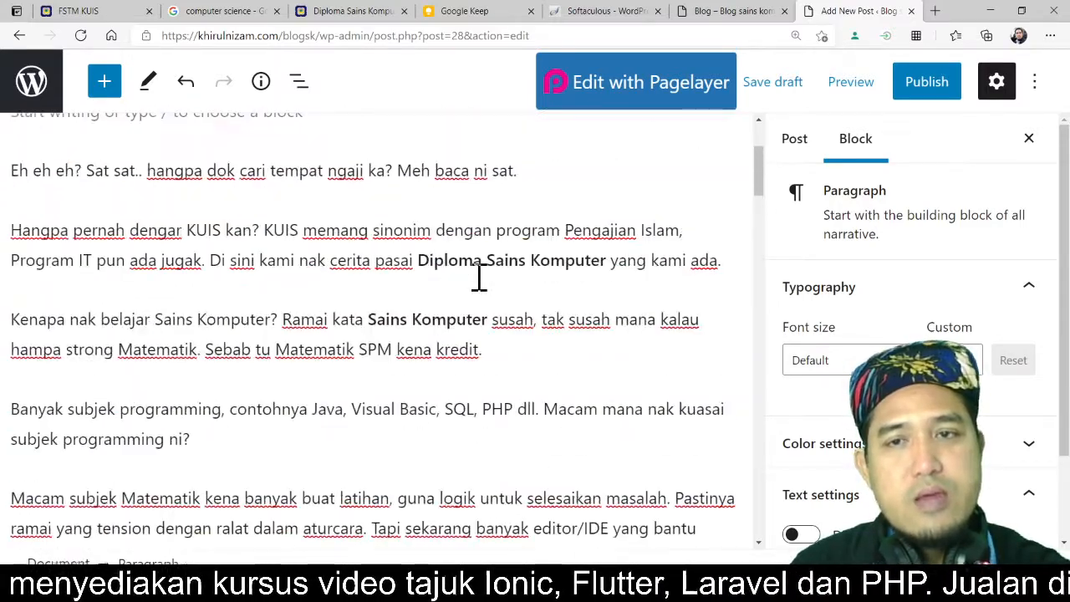
scroll(479, 277, up, 3)
drag(520, 212, 20, 219)
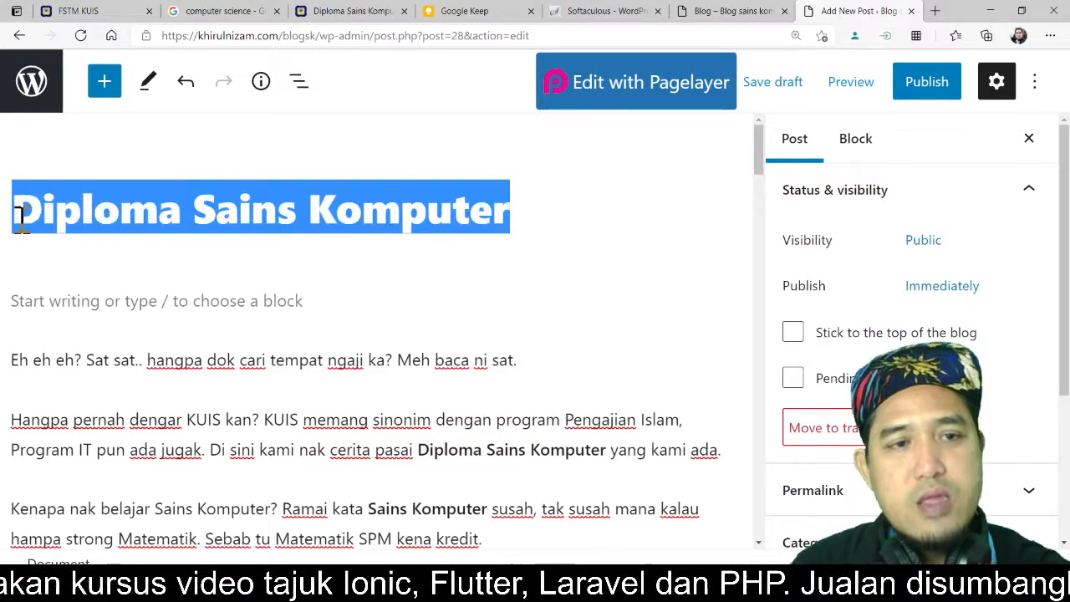
click(531, 214)
drag(576, 215, 25, 226)
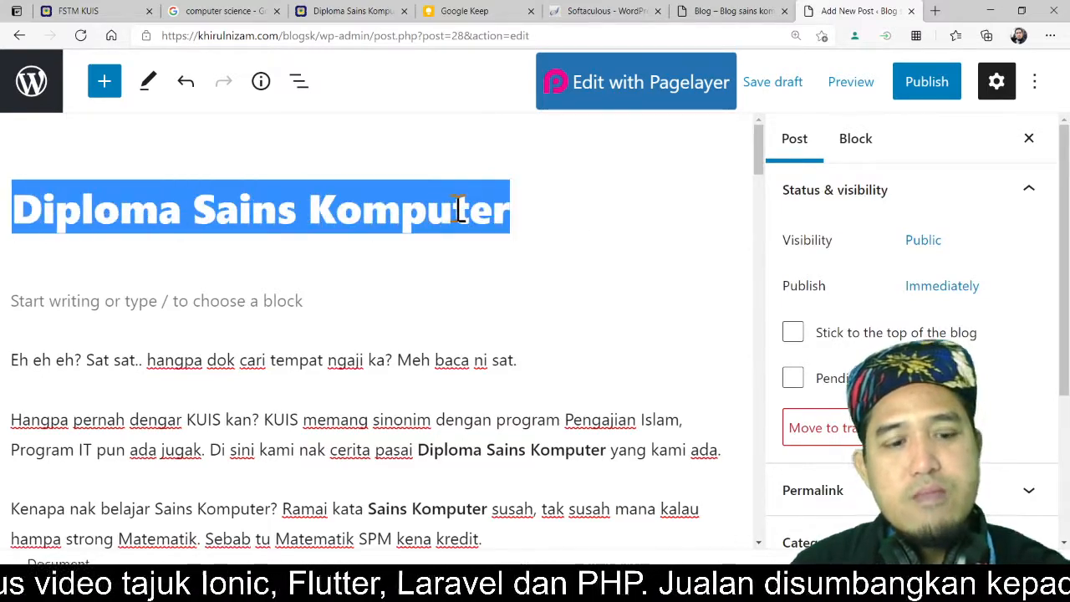
key(ctrl+c)
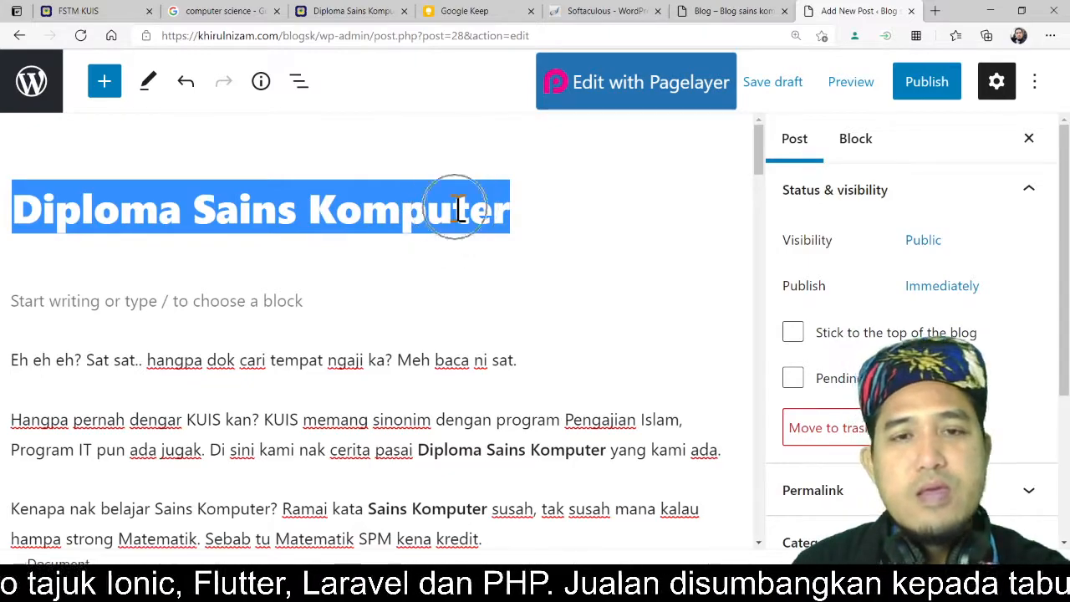
key(ctrl+c)
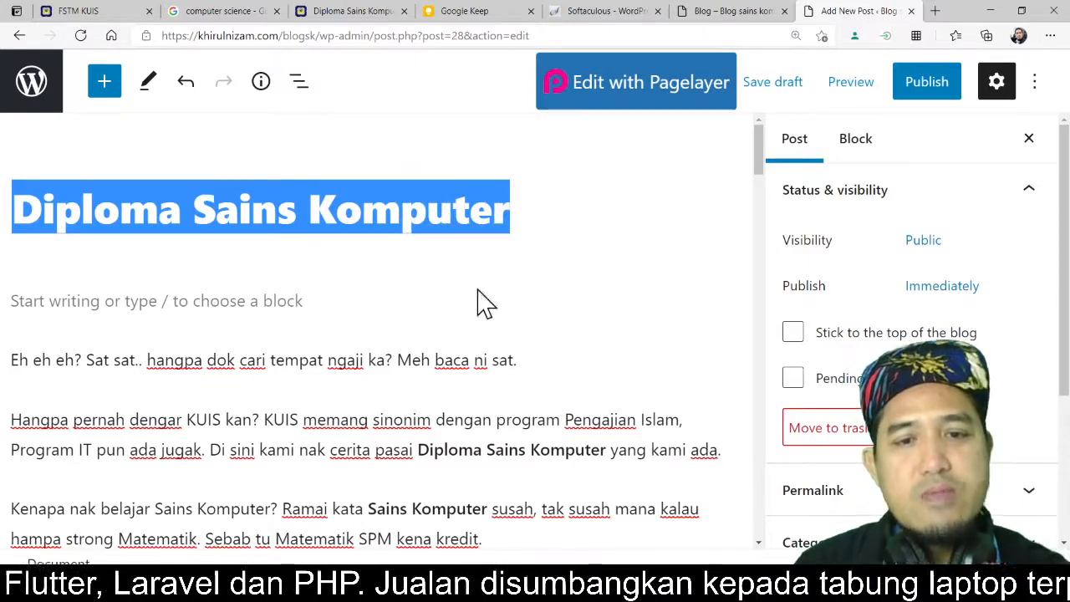
scroll(522, 401, down, 1)
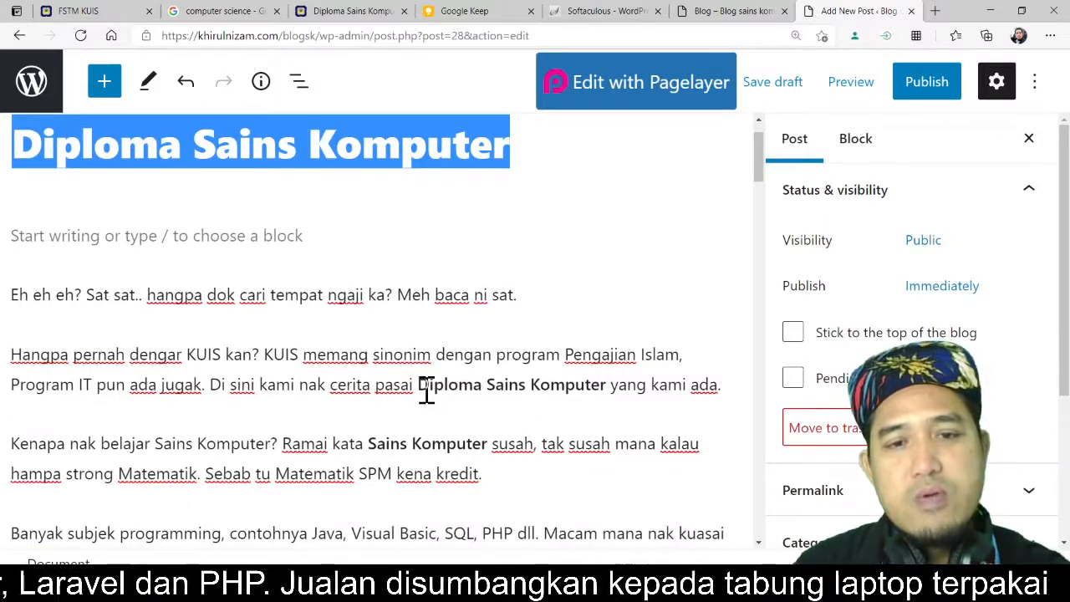
drag(418, 386, 614, 388)
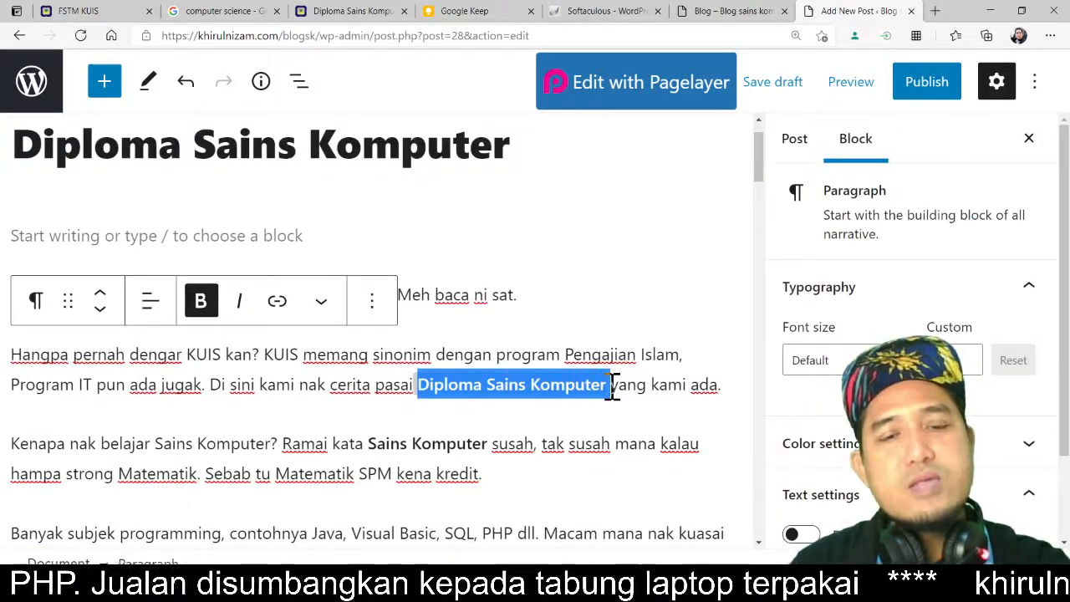
click(580, 303)
Step: Insert an Image block between the 'Banyak subjek programming' paragraph and the 'Macam subjek Matematik' paragraph
scroll(399, 382, down, 2)
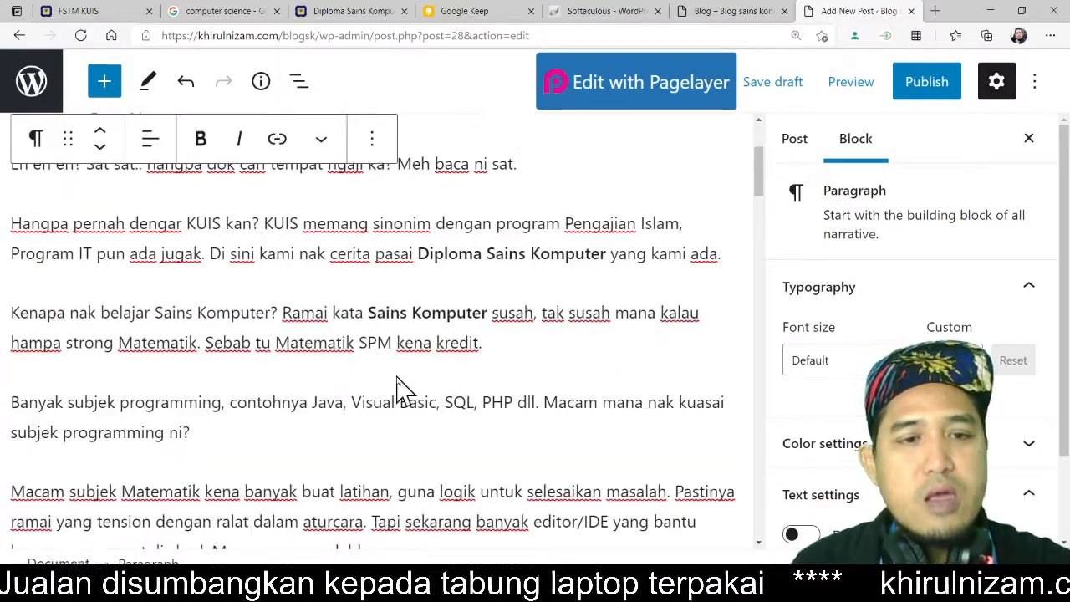
scroll(399, 384, down, 1)
mouse_move(298, 413)
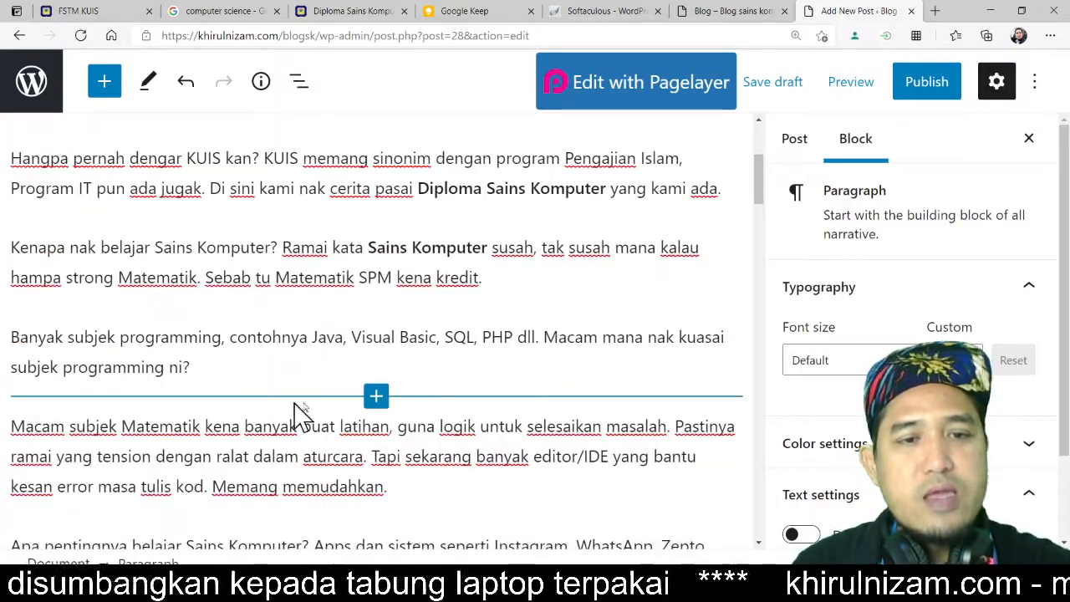
click(376, 397)
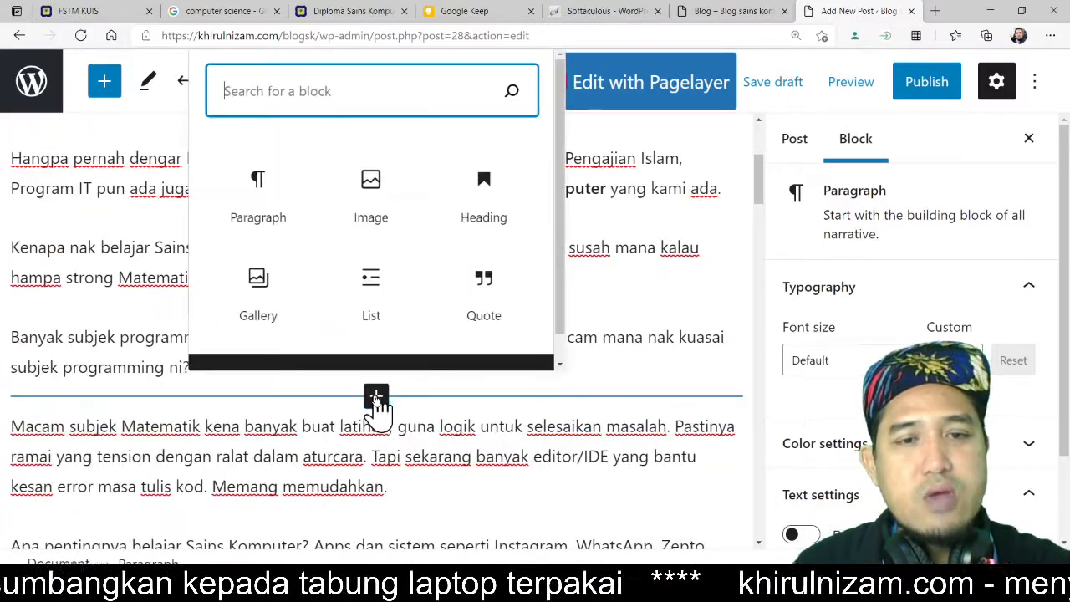
click(378, 201)
click(380, 200)
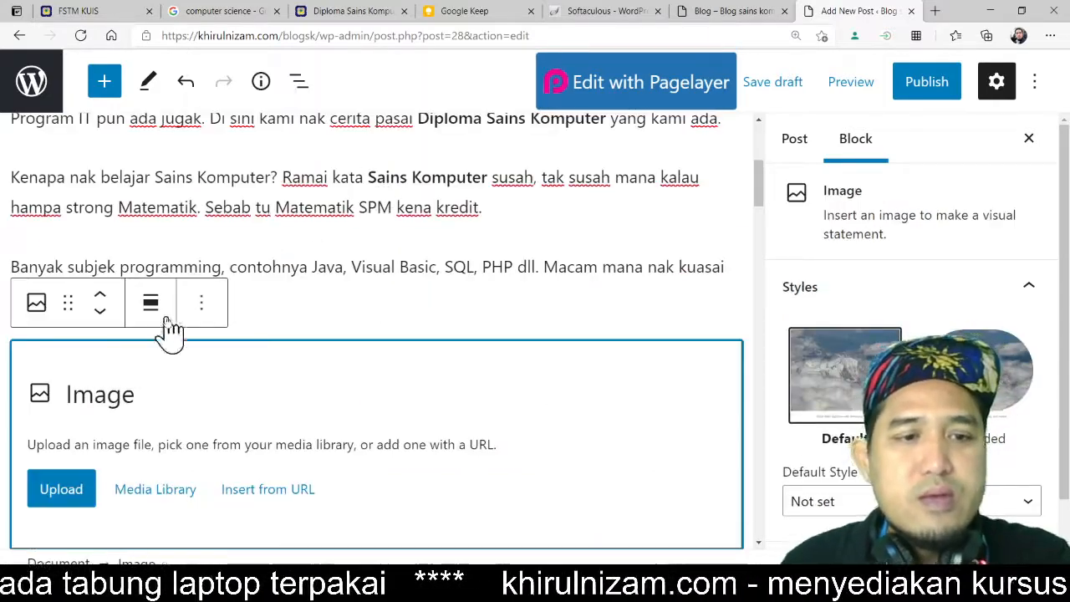
Step: Start an image upload, open the Desktop's DSK folder and rename the RUNCLUB-4-1024x576 image as 'diploma sains komputer banner'
click(80, 495)
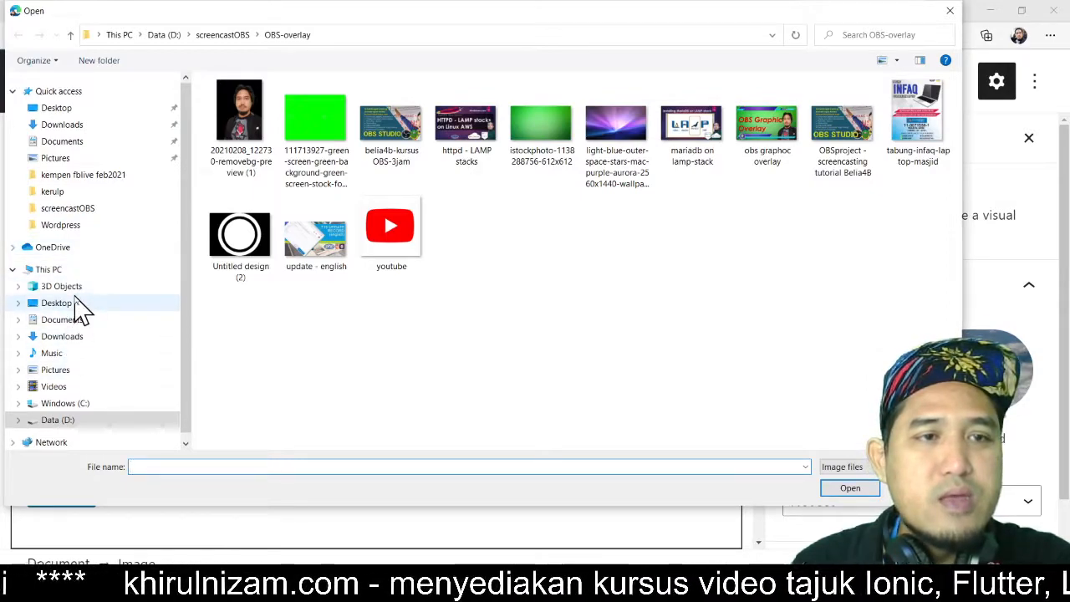
click(94, 111)
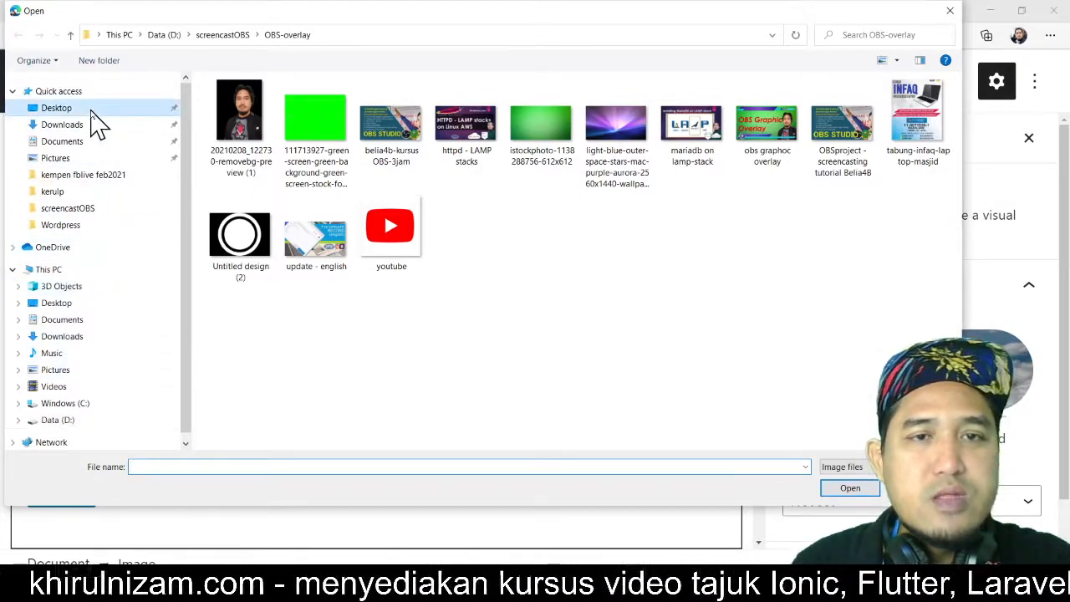
double_click(249, 125)
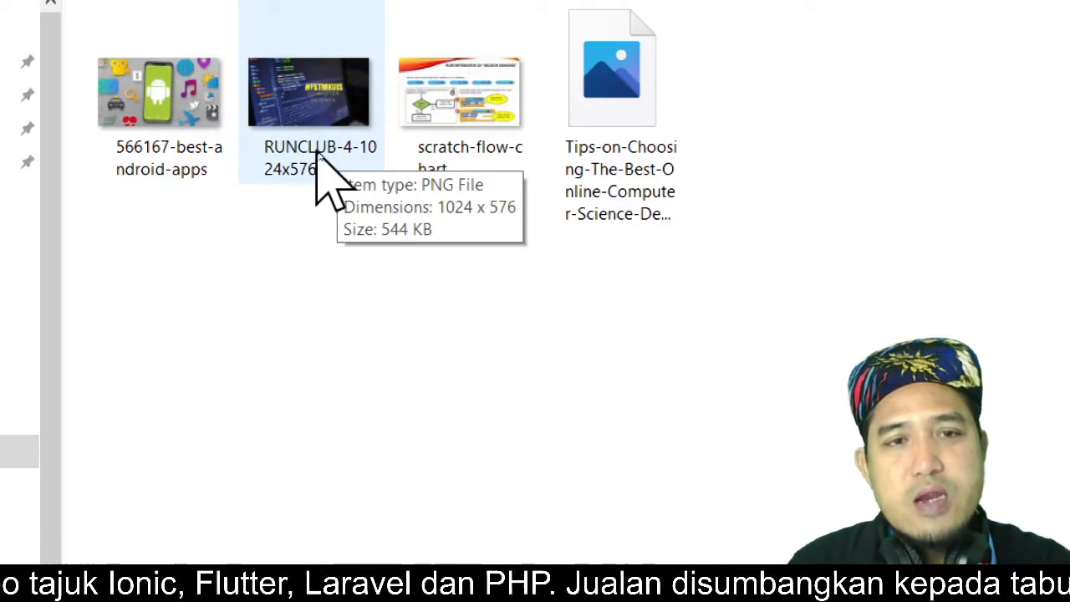
click(318, 157)
click(317, 156)
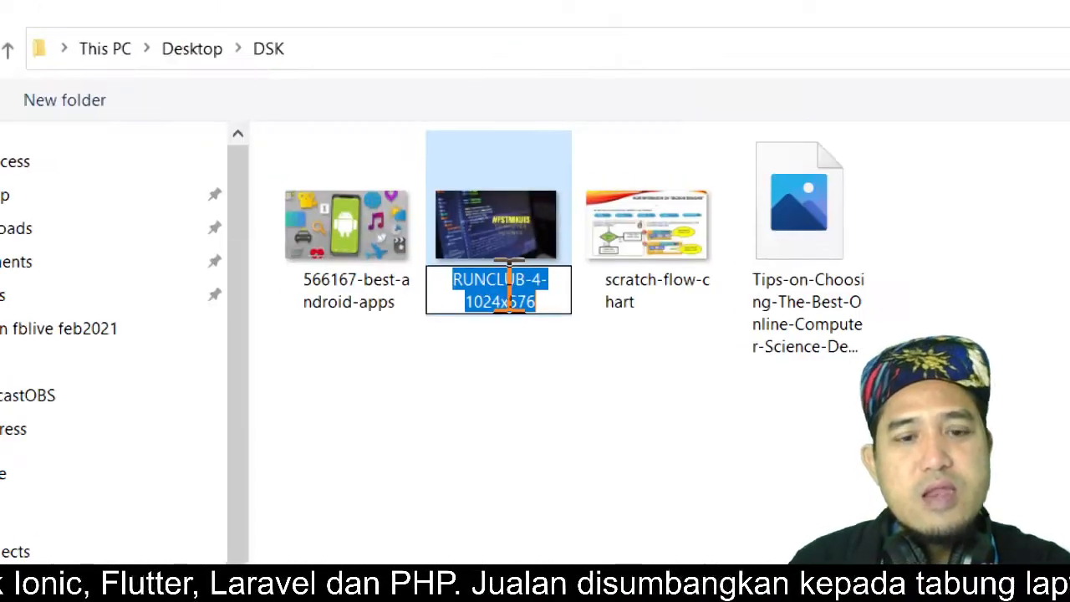
text(diploma)
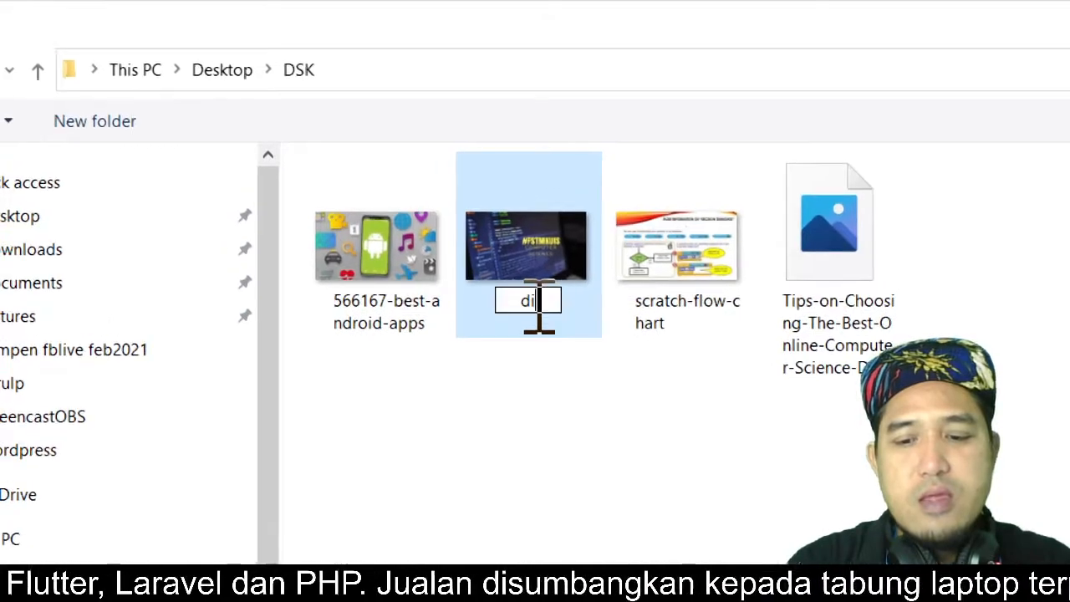
text( sains k)
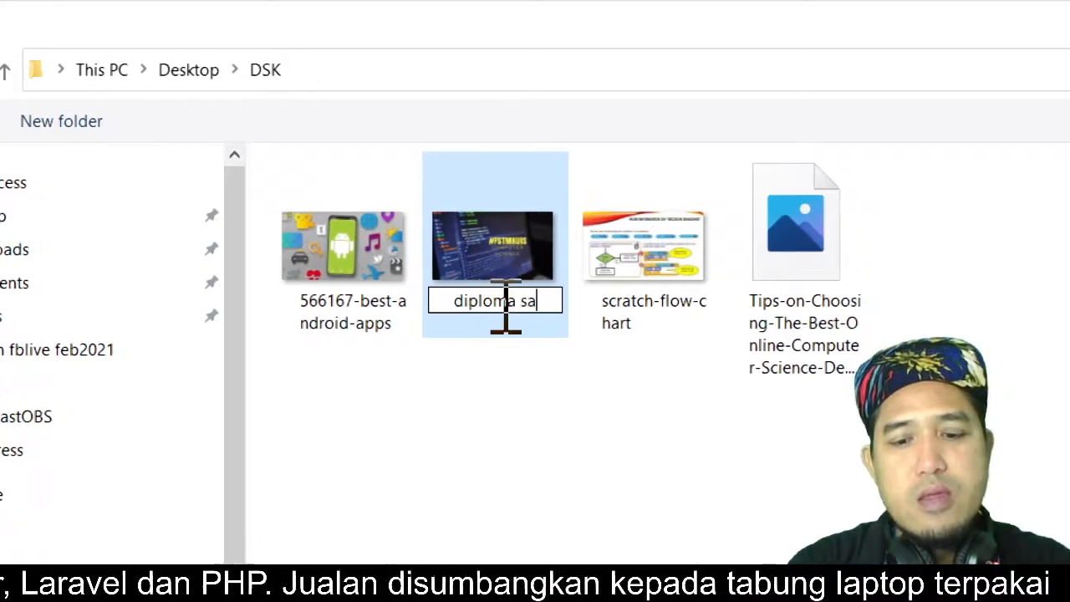
text(omputer)
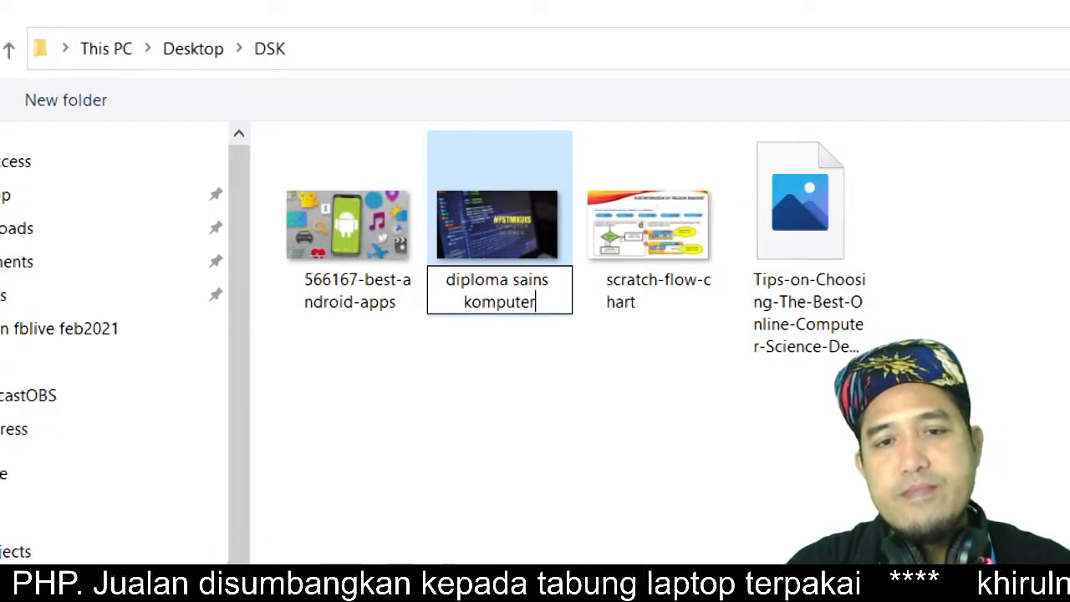
text( banner)
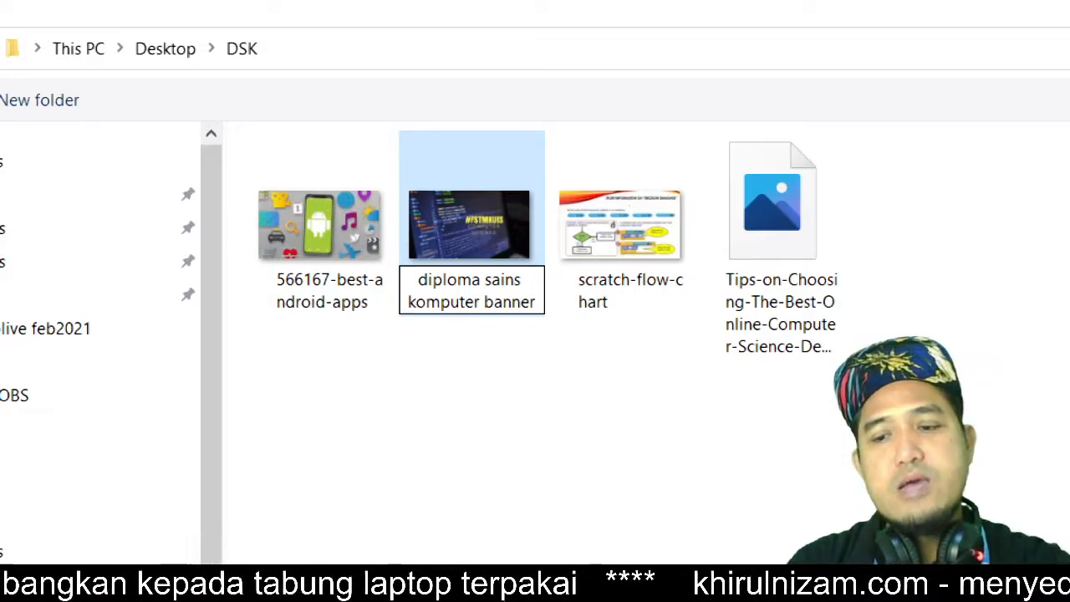
key(Return)
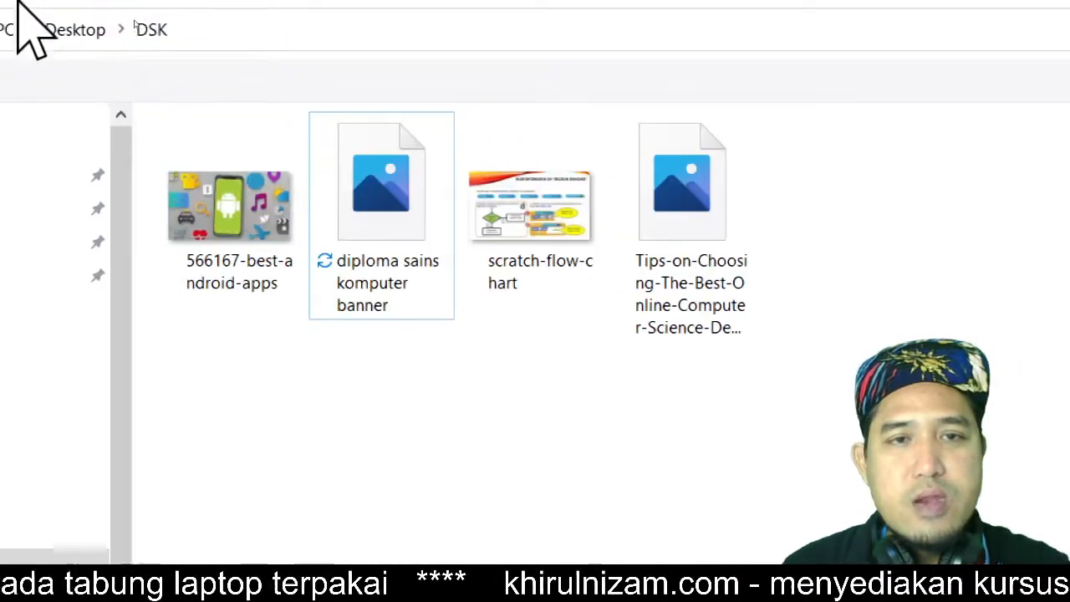
Step: Rename the 566167-best-android-apps image as 'diploma sains komputer - android'
mouse_move(421, 293)
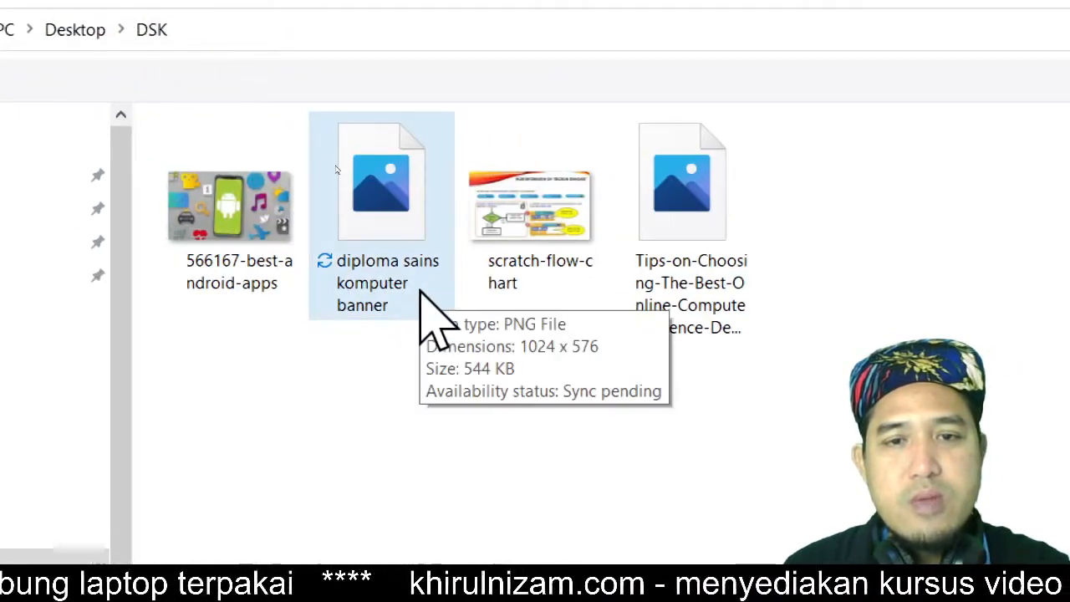
click(385, 281)
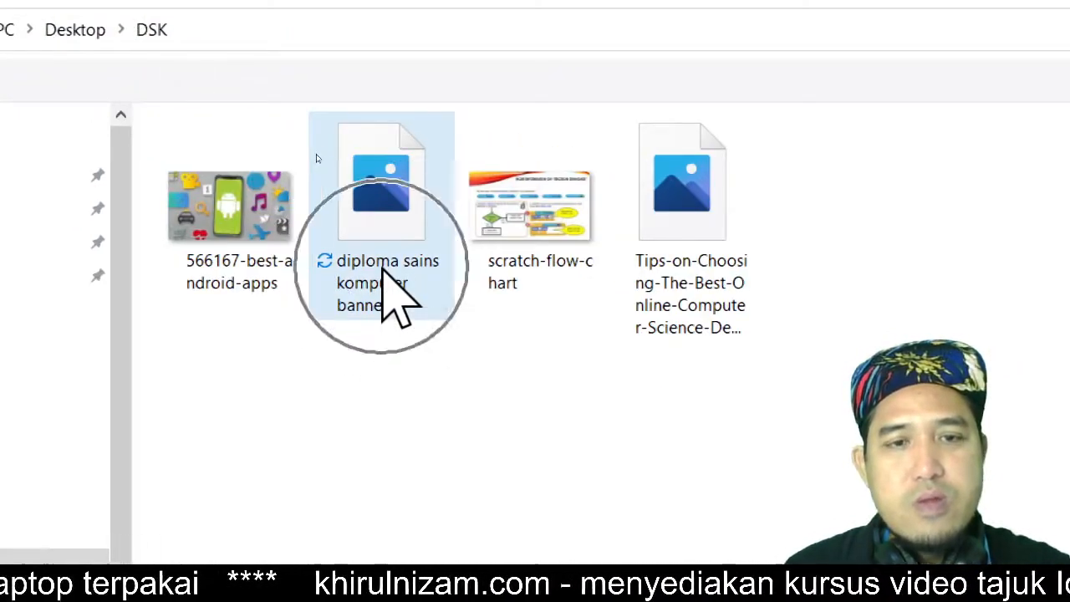
click(388, 301)
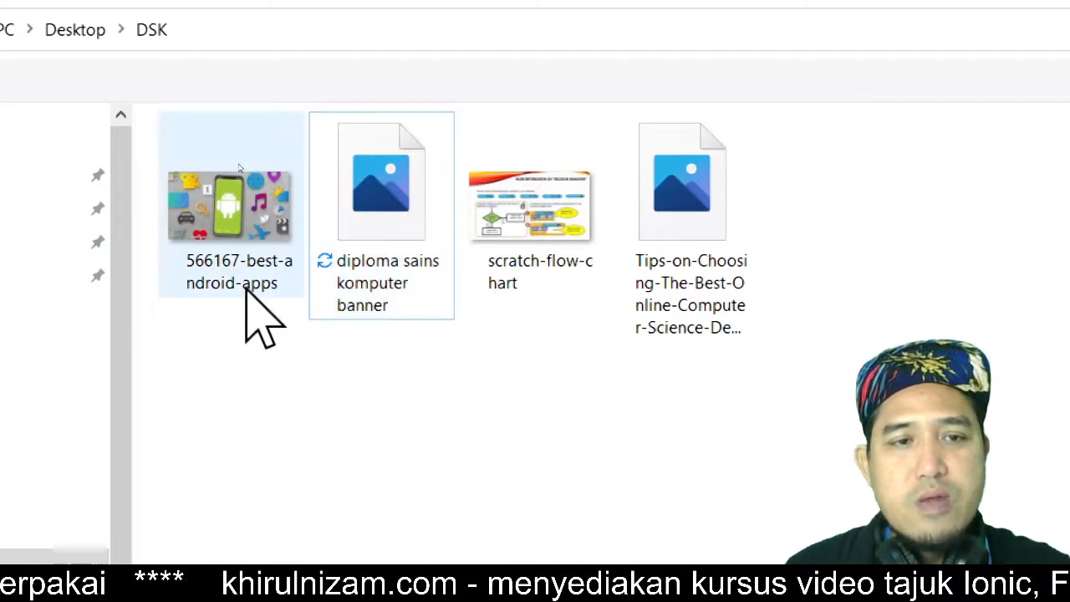
click(208, 276)
click(208, 270)
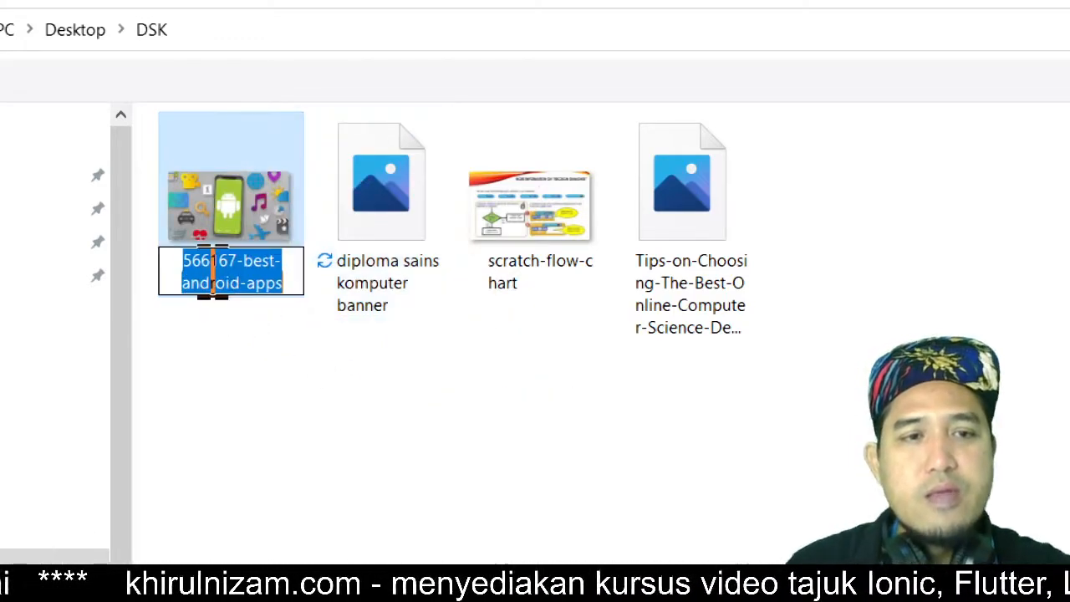
text(diploma)
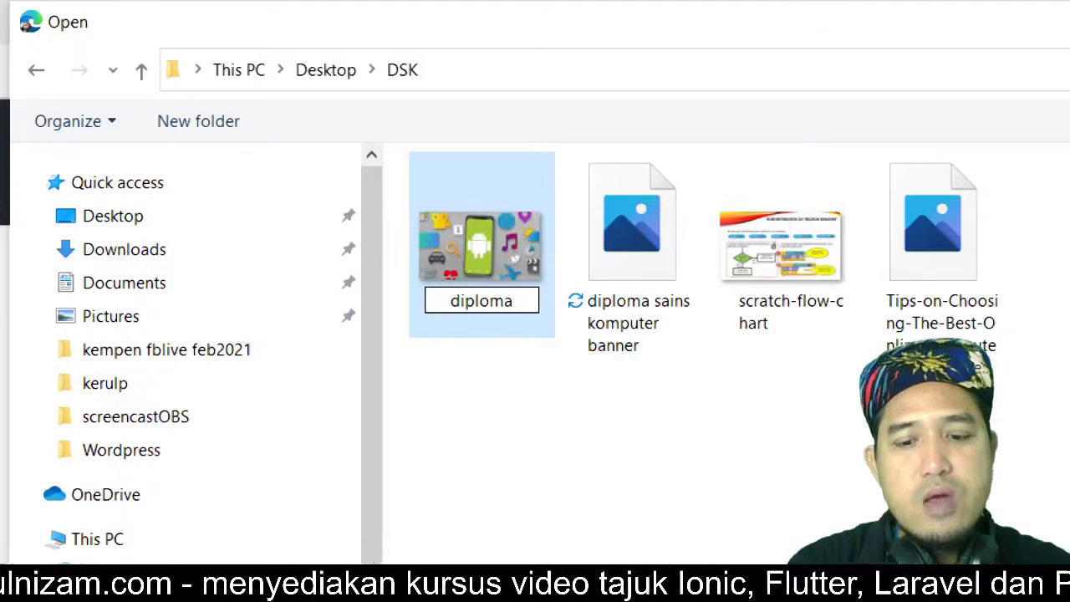
text( sains komputer)
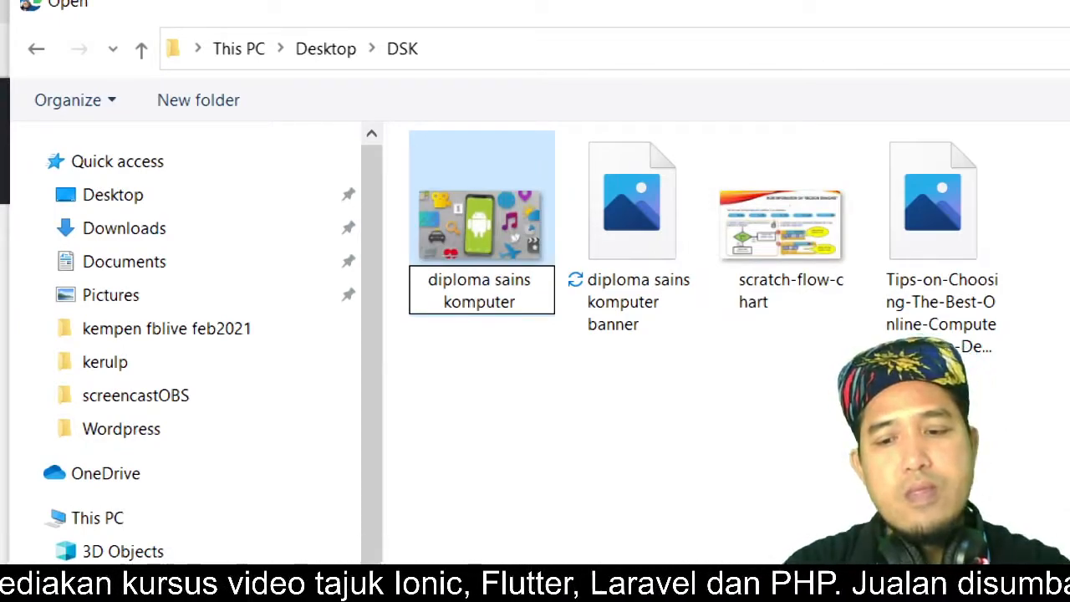
text( - android)
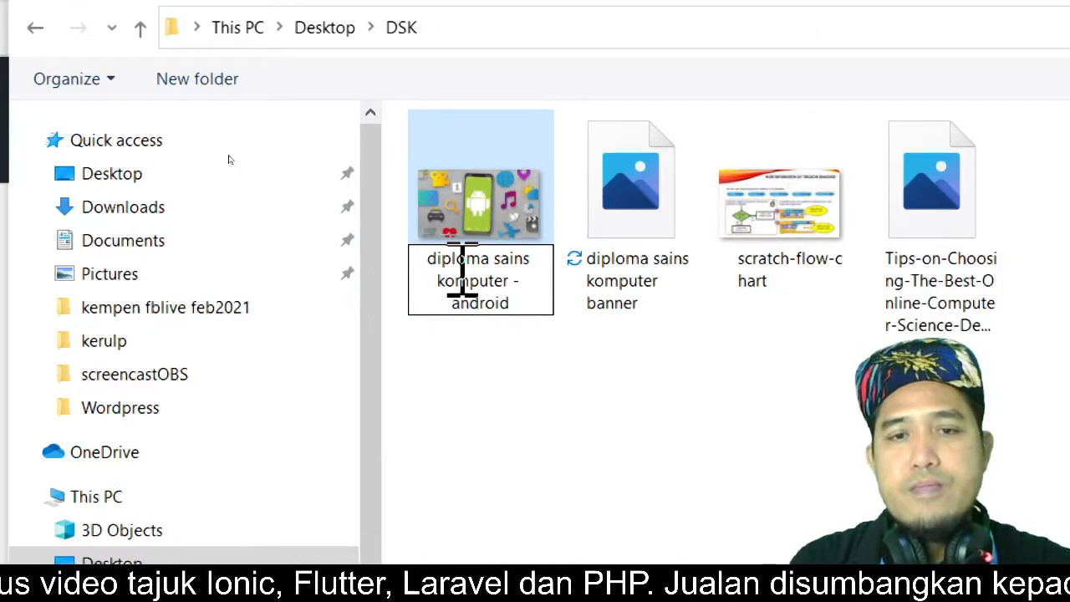
key(Return)
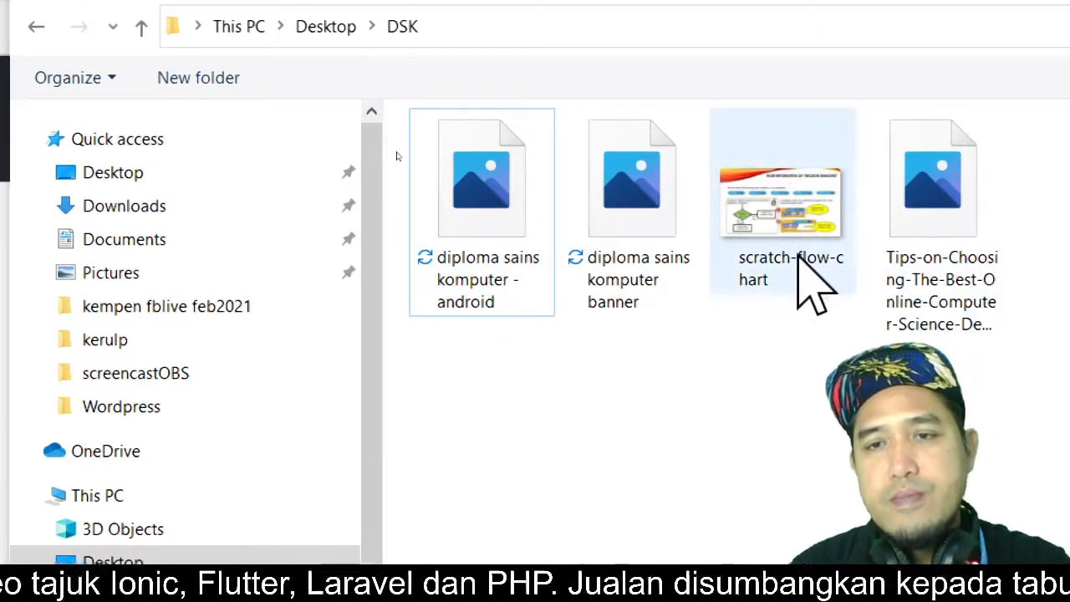
Step: Rename the Tips-on-Choosing-The-Best-Online-Computer-Science-Degree image as 'tips cari diploma sains komputer terbaik'
click(786, 266)
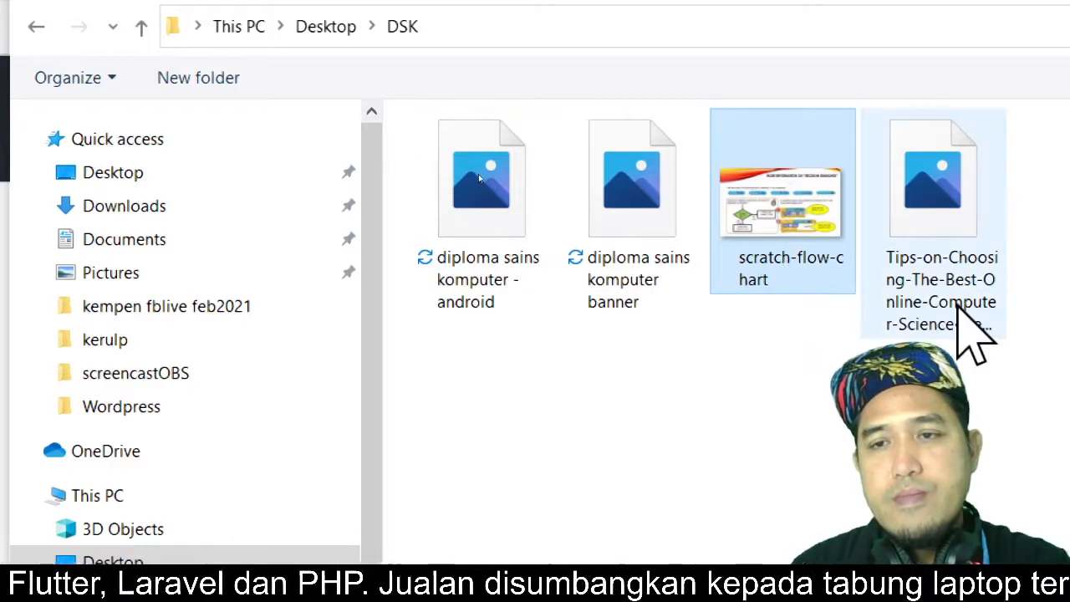
click(957, 304)
click(961, 302)
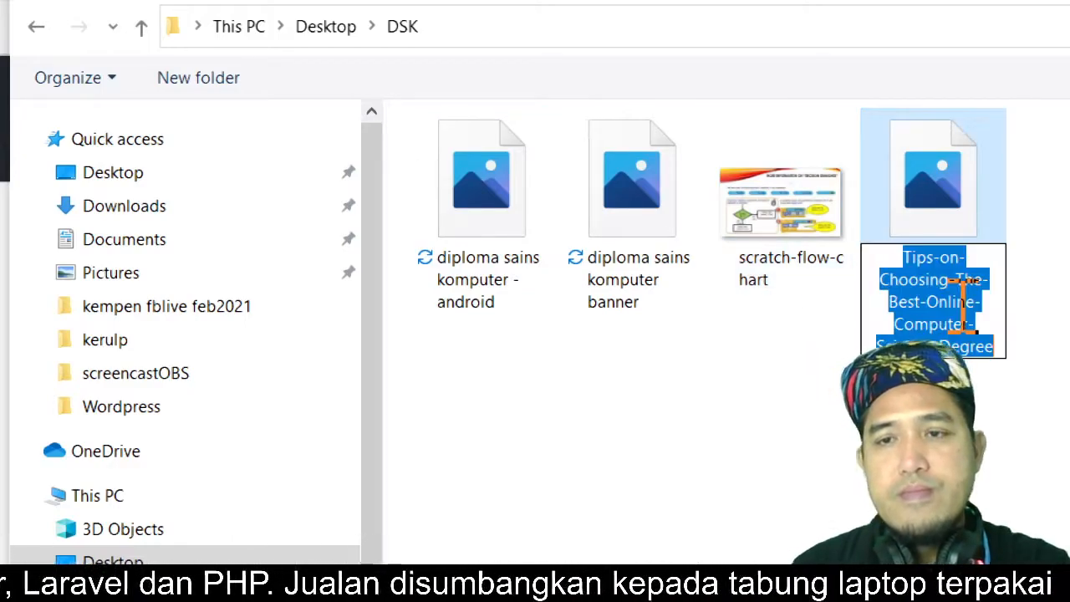
text(tips ca)
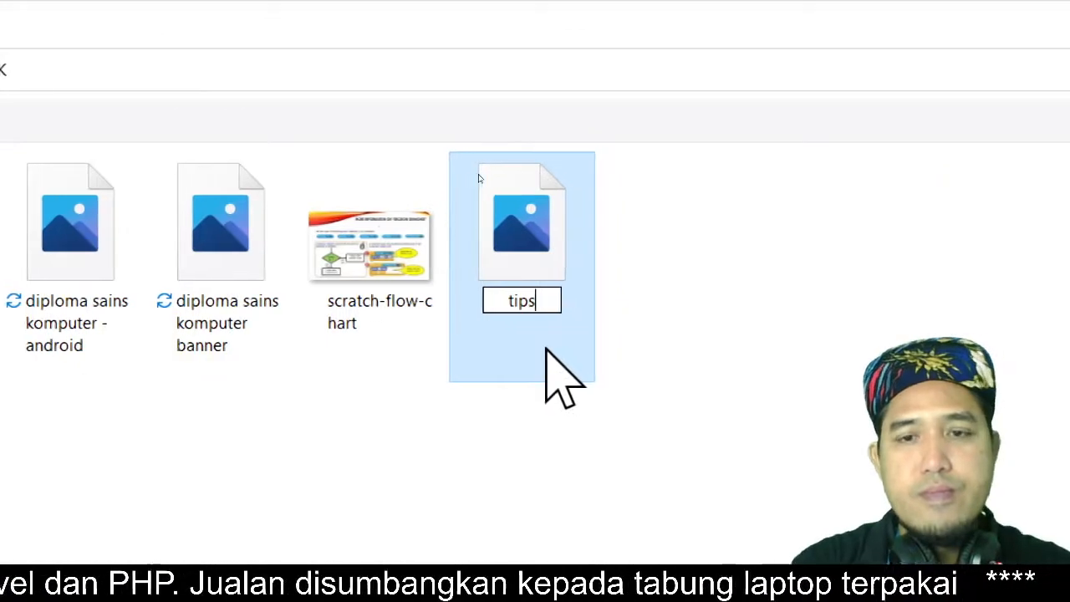
text(ri)
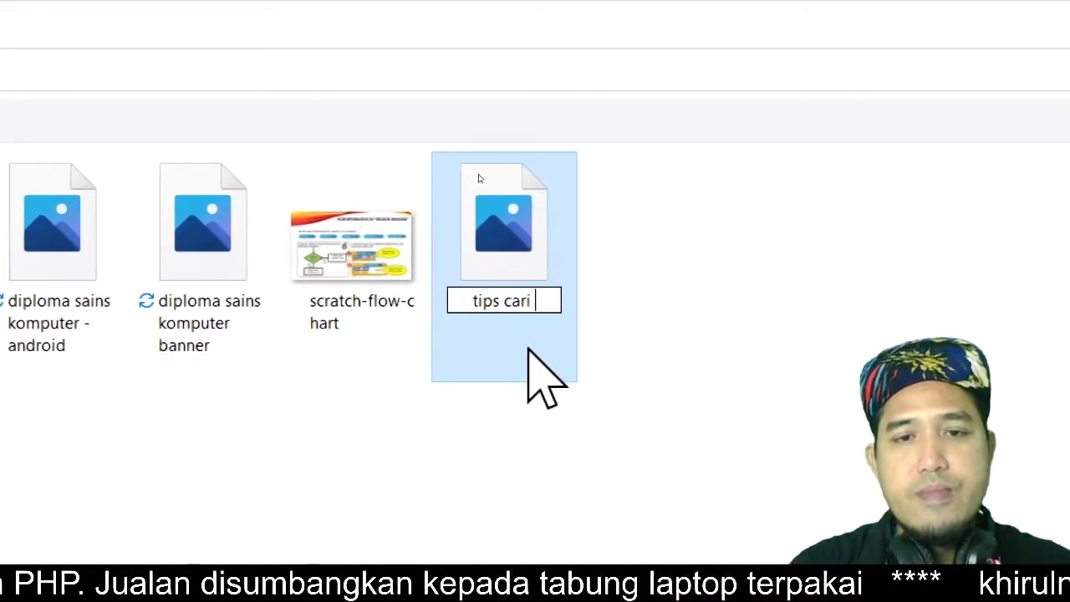
text( di)
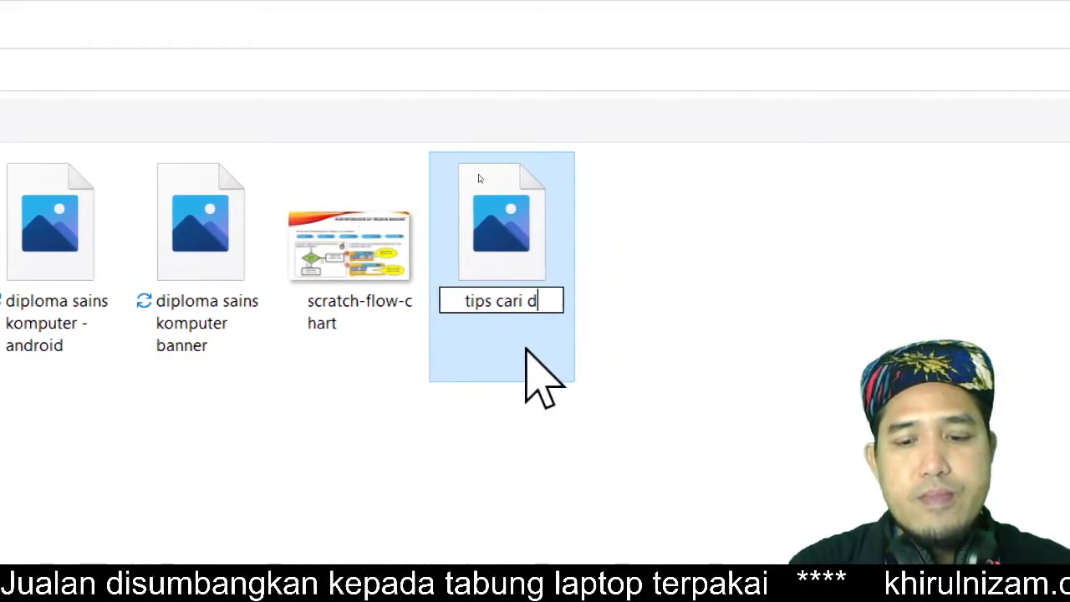
text(ploma)
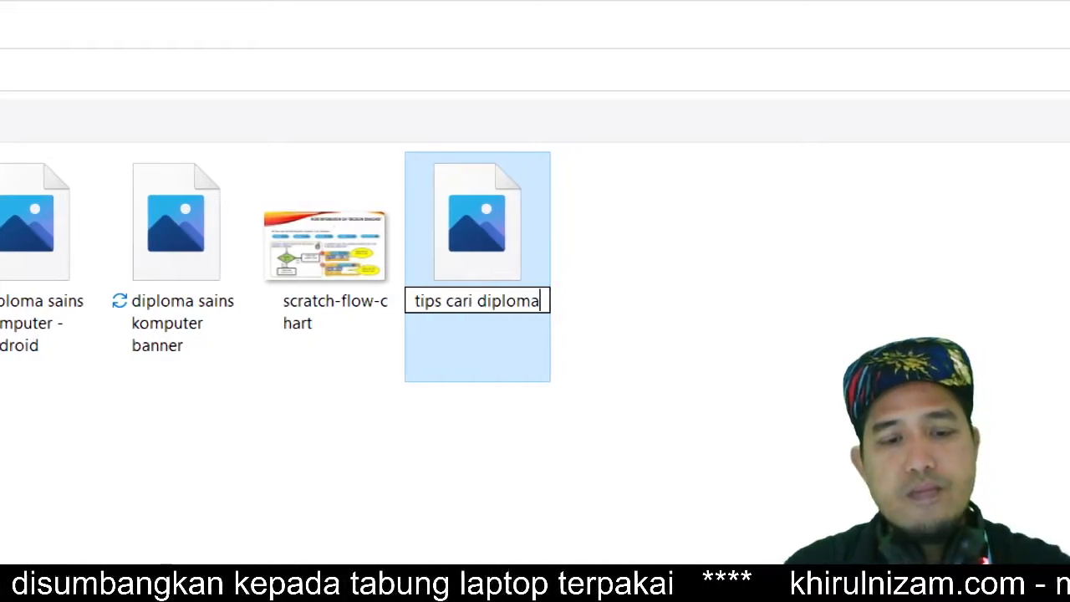
text( sains )
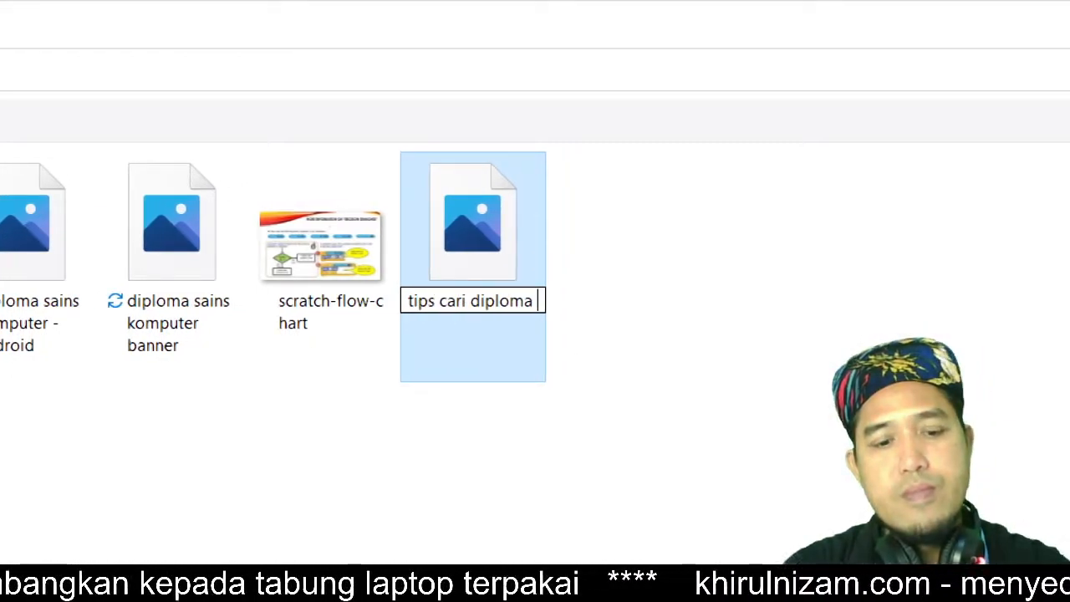
text(komputer )
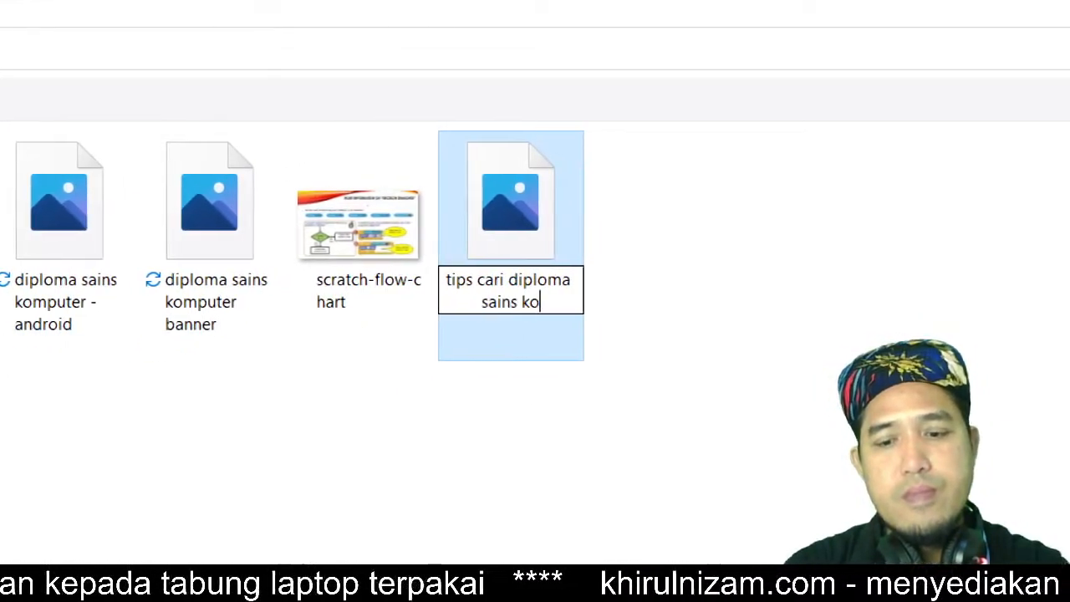
text(terbaik)
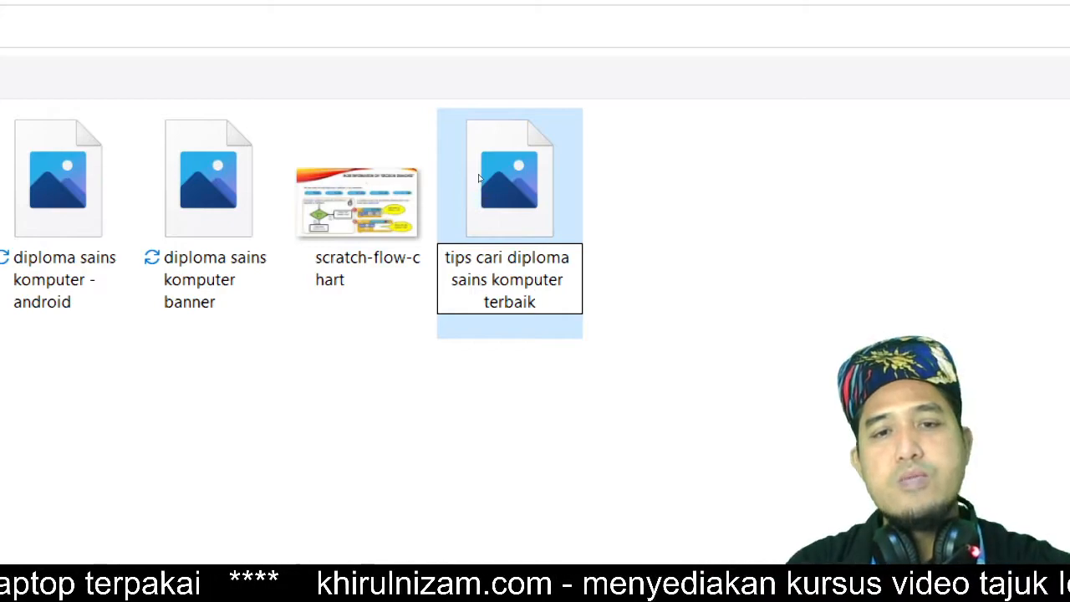
key(Return)
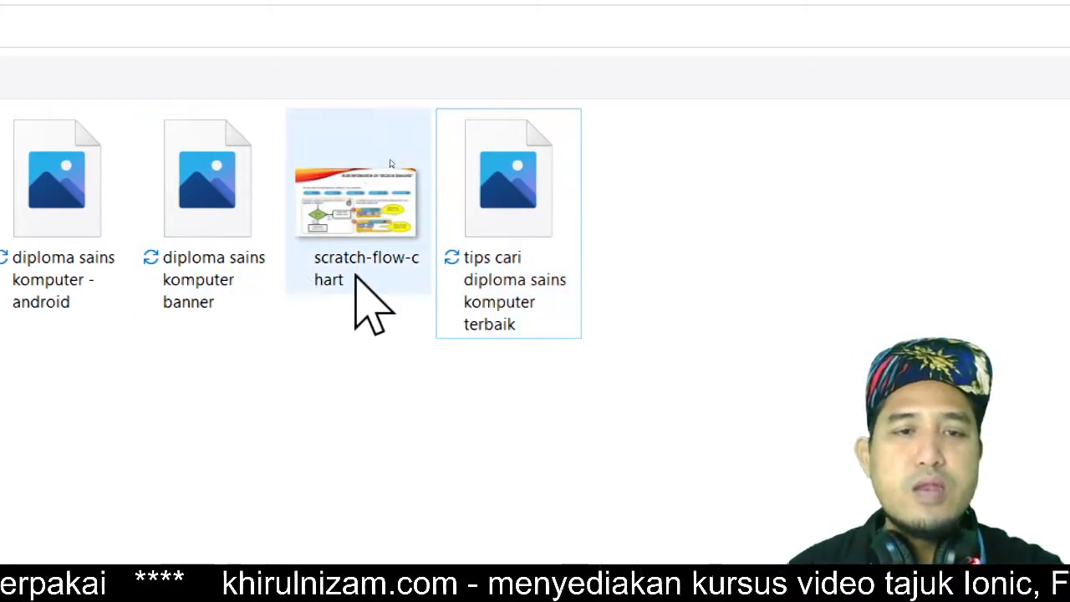
Step: Rename the scratch-flow-chart image as 'diploma sains komputer - scratch'
click(360, 278)
click(360, 275)
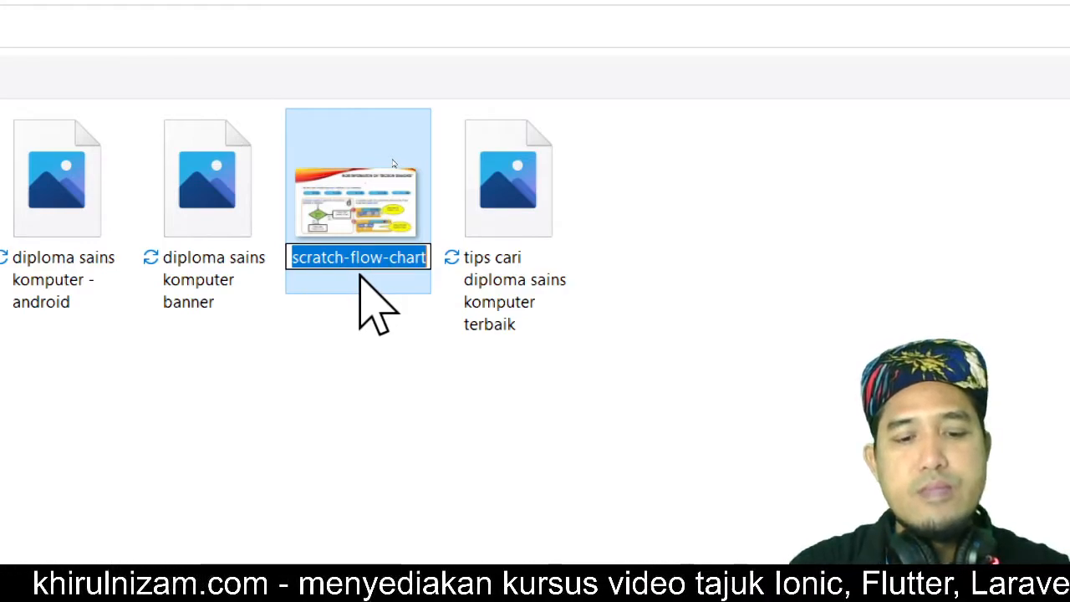
text(dim)
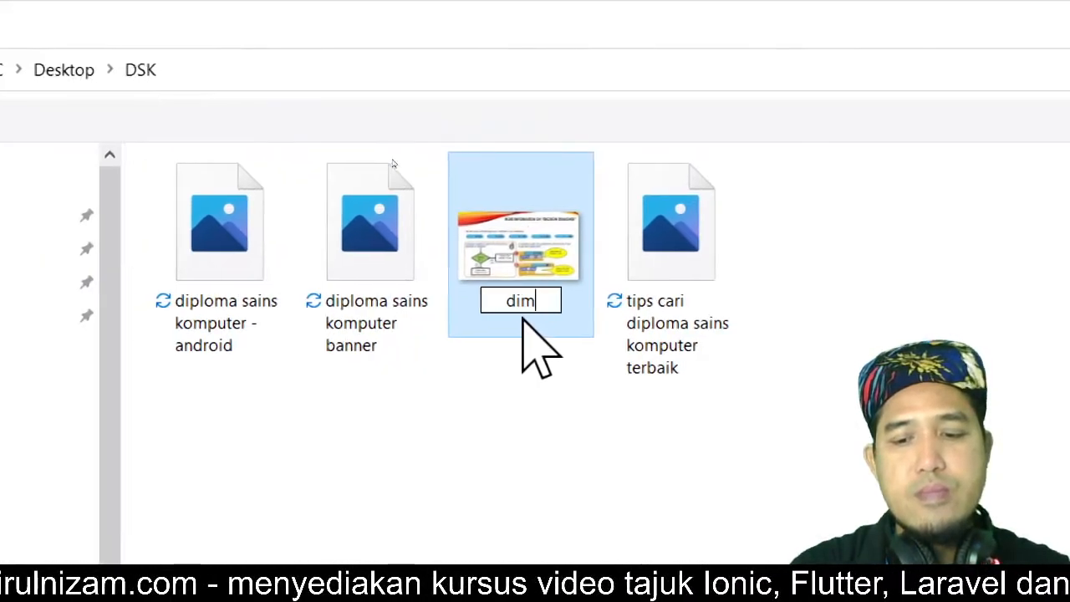
key(BackSpace)
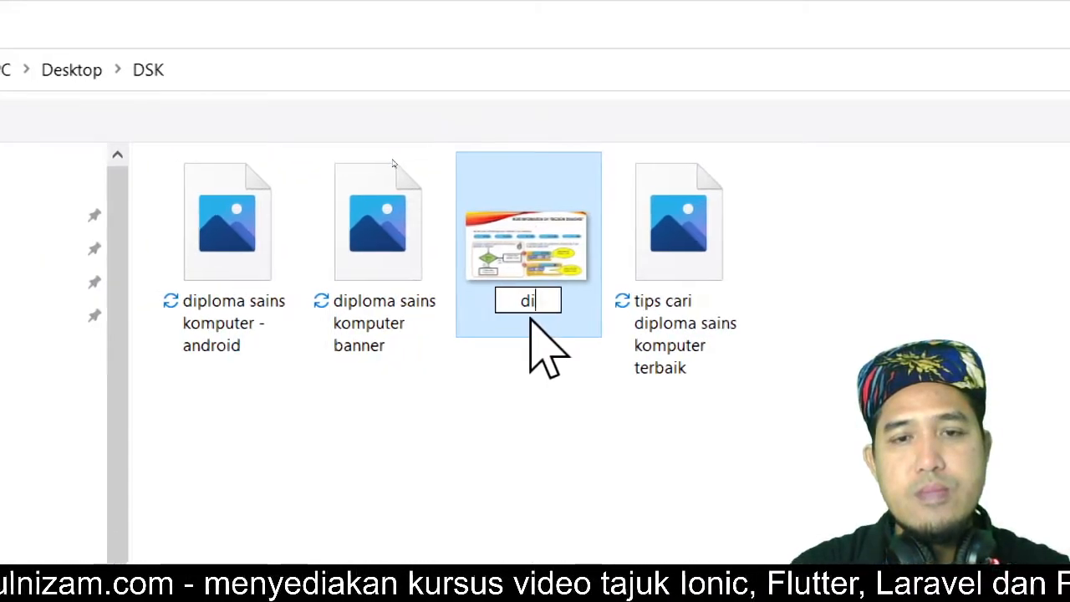
text(ploma sains )
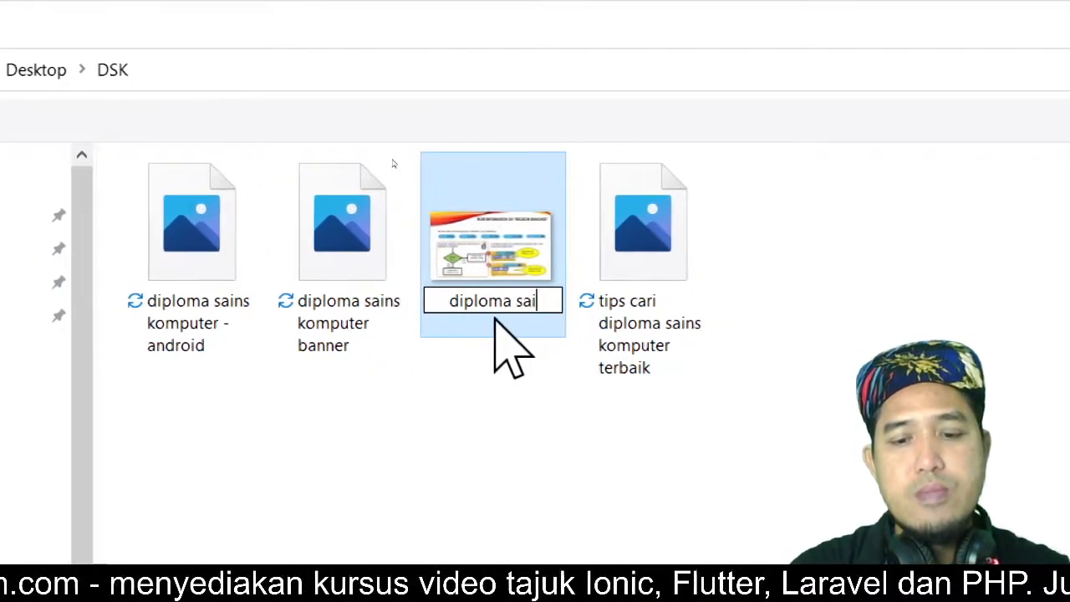
text(komputer)
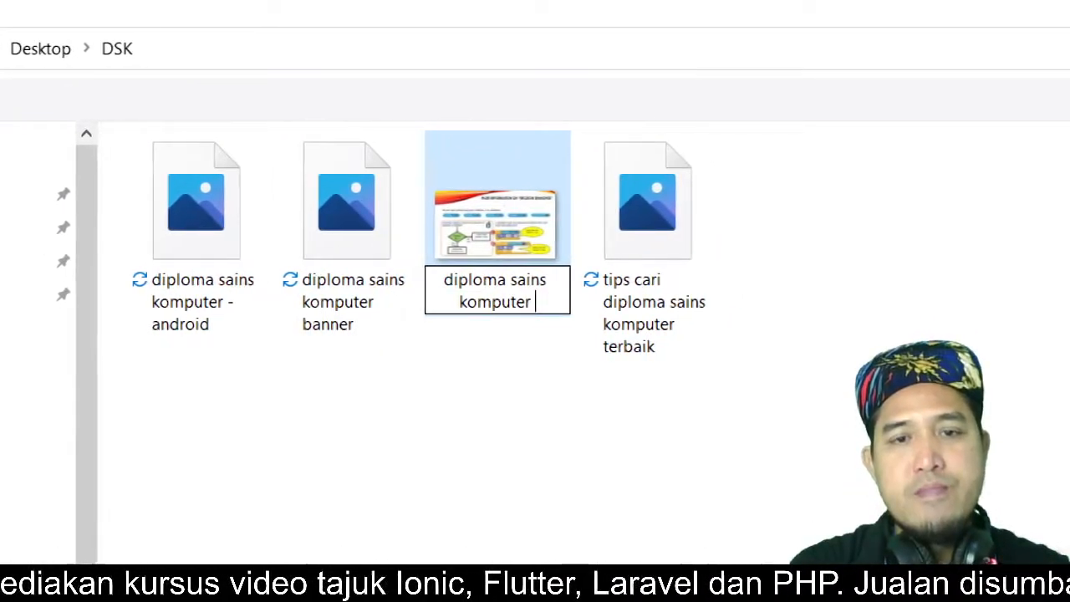
text( - )
text(scra)
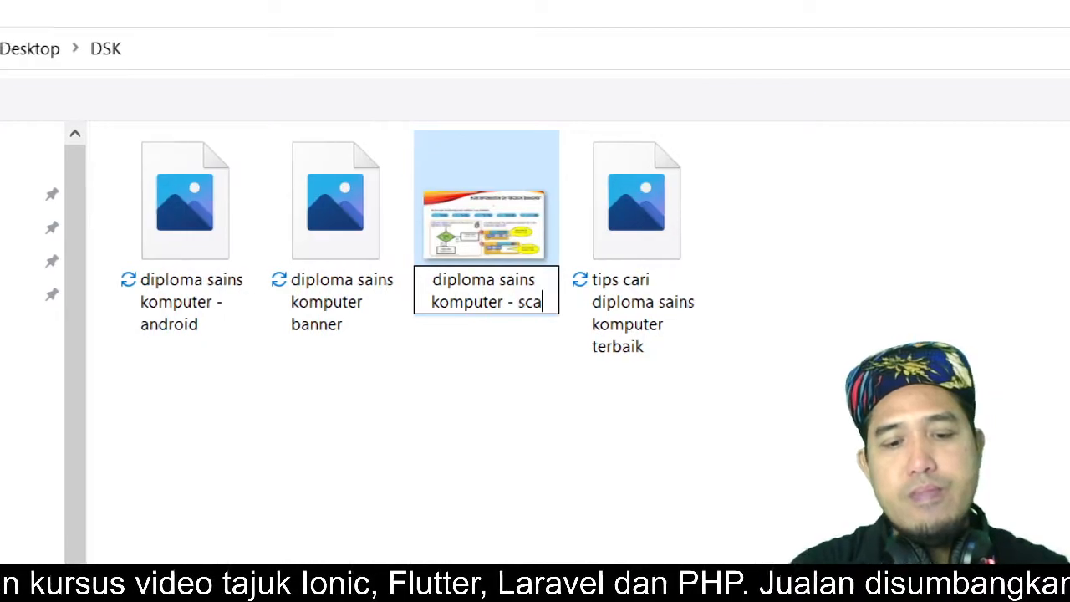
text(tch)
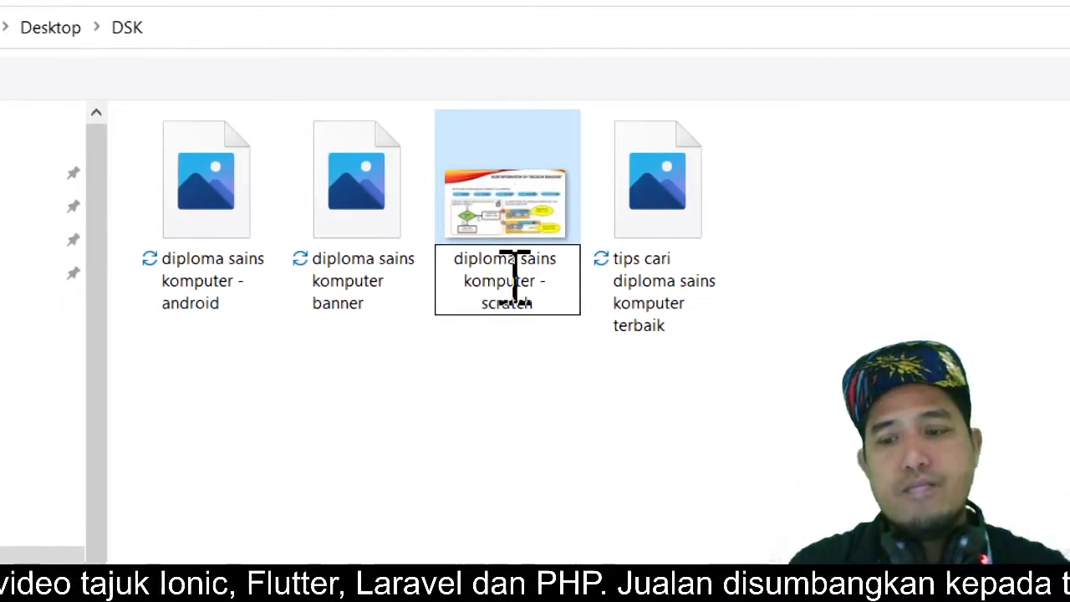
key(Return)
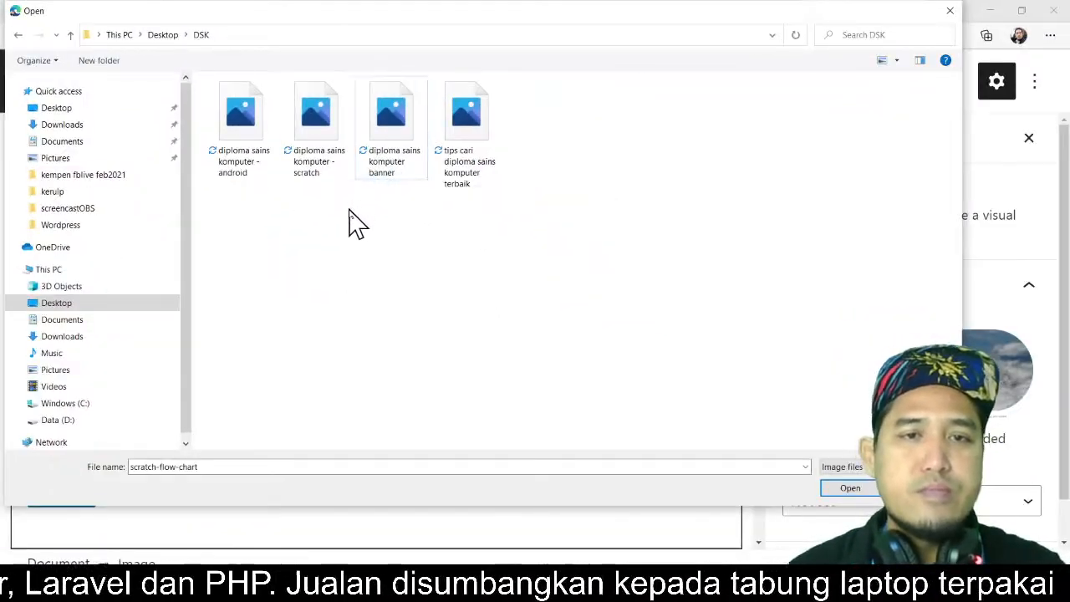
Step: Upload 'diploma sains komputer banner' into the new Image block
click(382, 174)
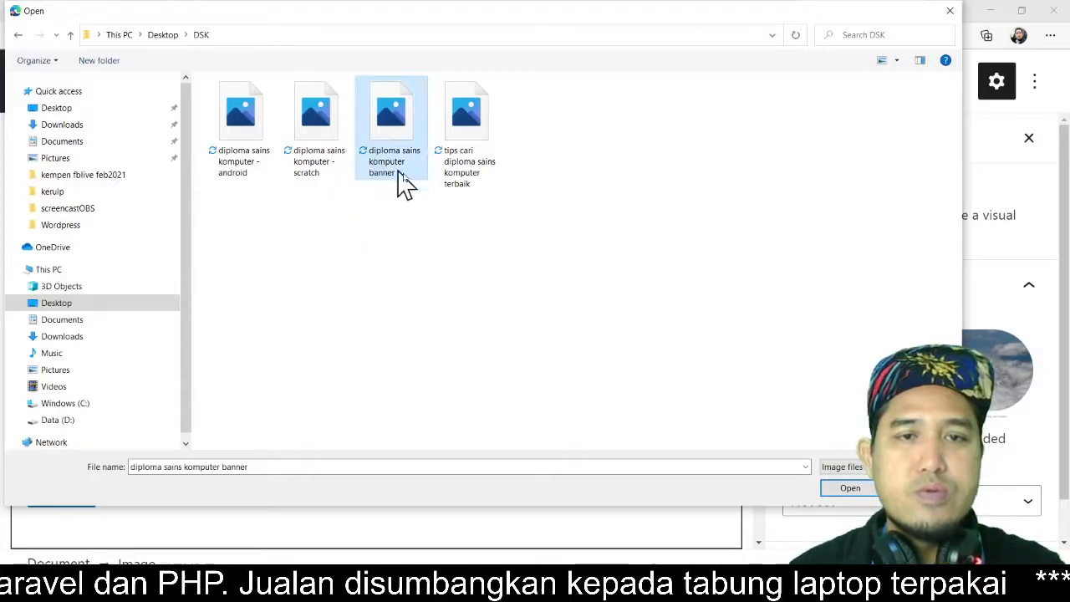
click(857, 493)
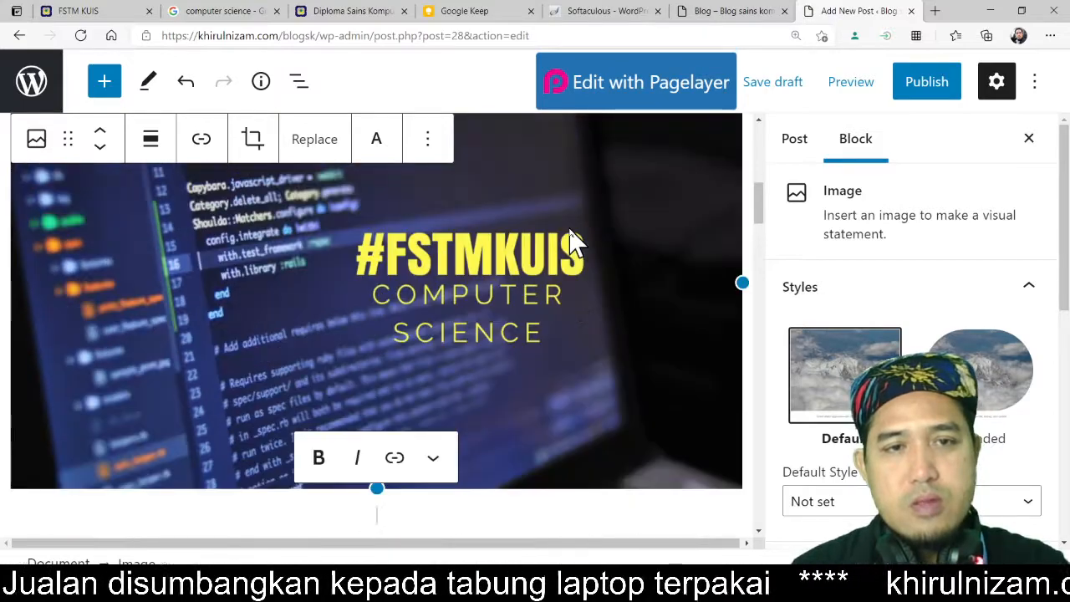
scroll(570, 242, up, 1)
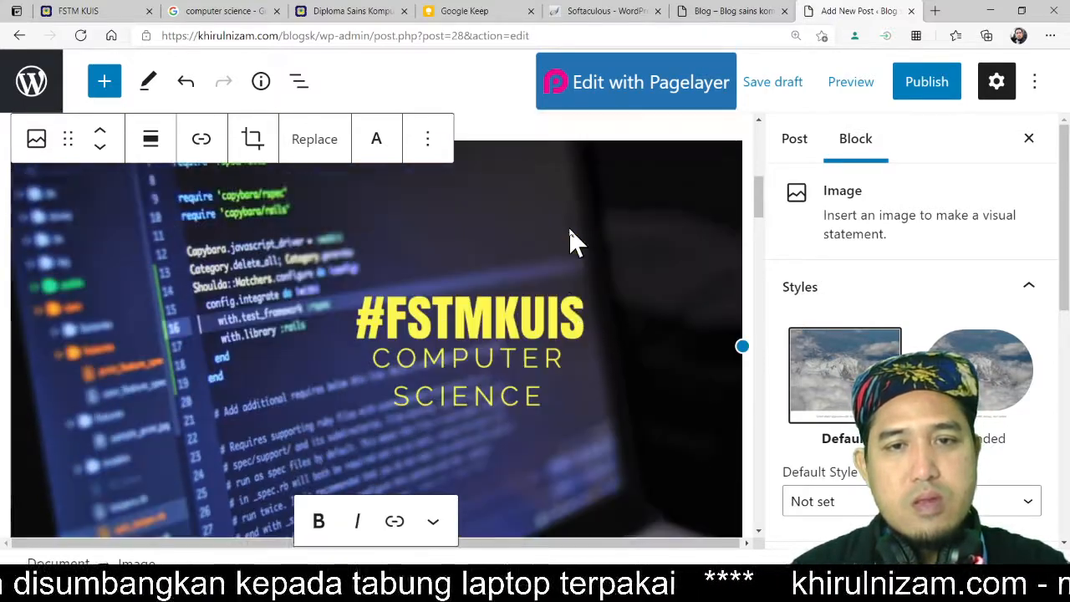
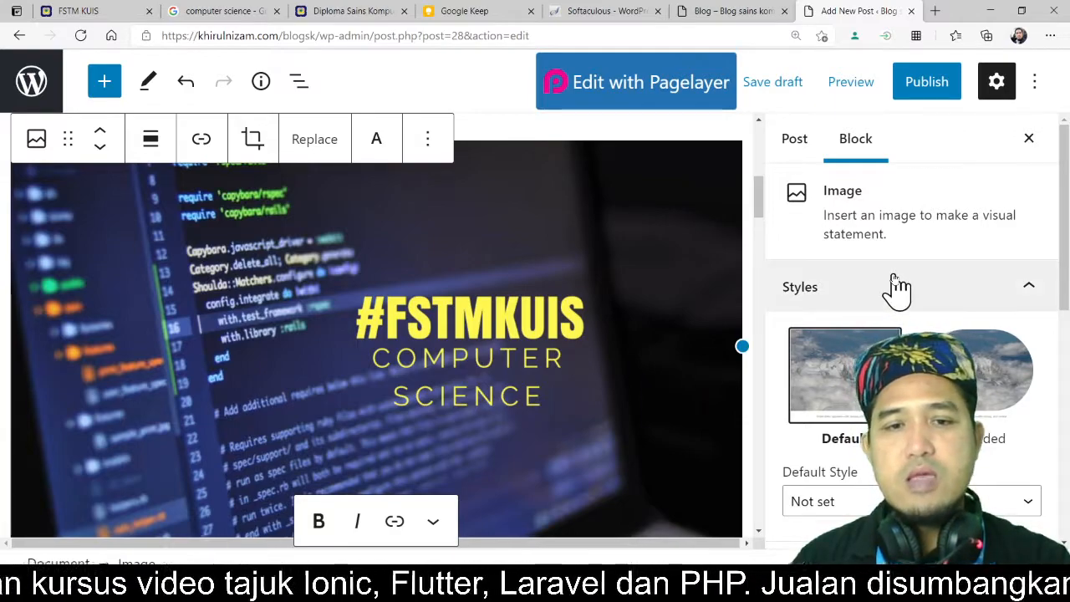
Step: Set the banner image's alt text to 'Banner diploma sains komputer FSTM KUIS'
scroll(569, 355, down, 1)
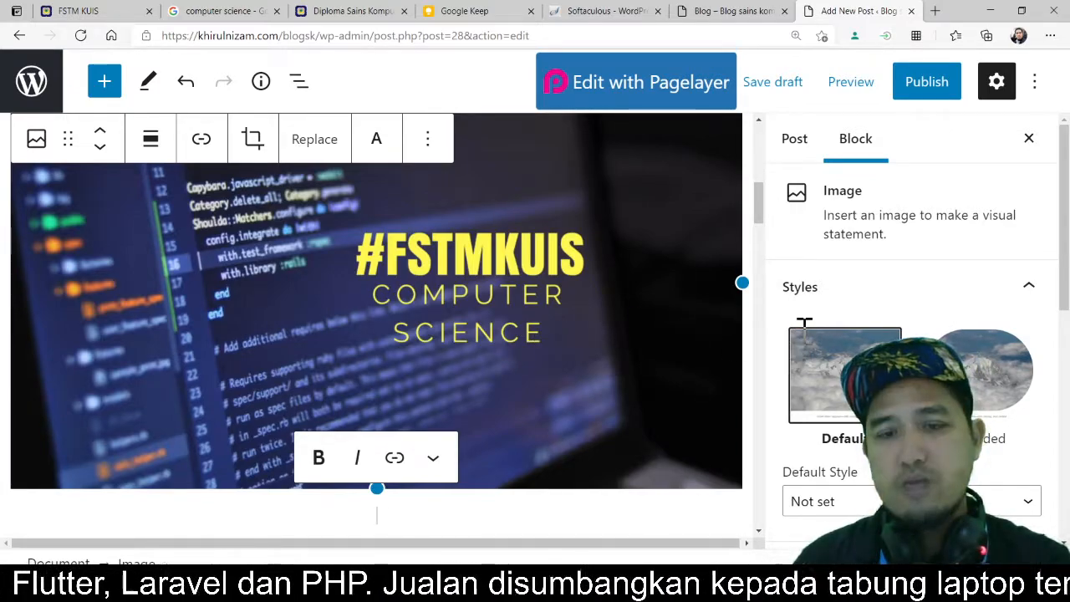
scroll(804, 326, down, 2)
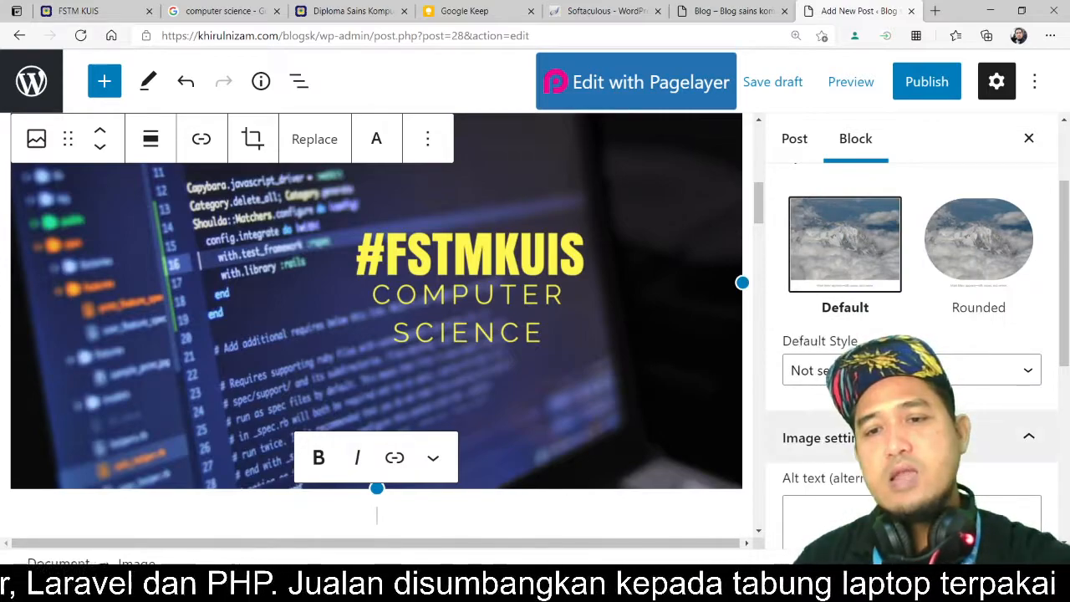
scroll(911, 334, down, 1)
click(909, 473)
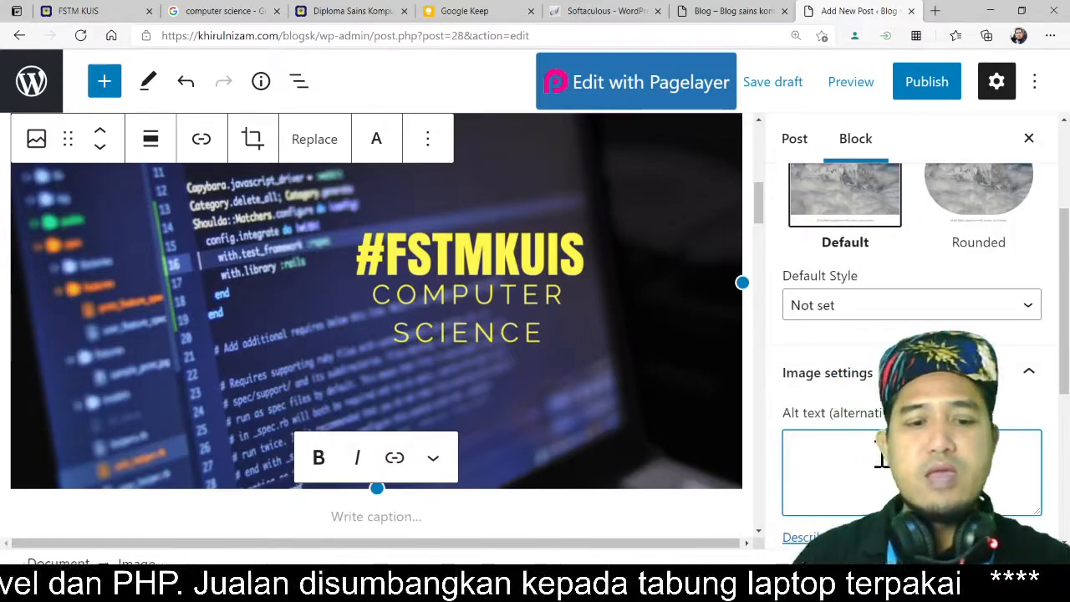
text(Banner)
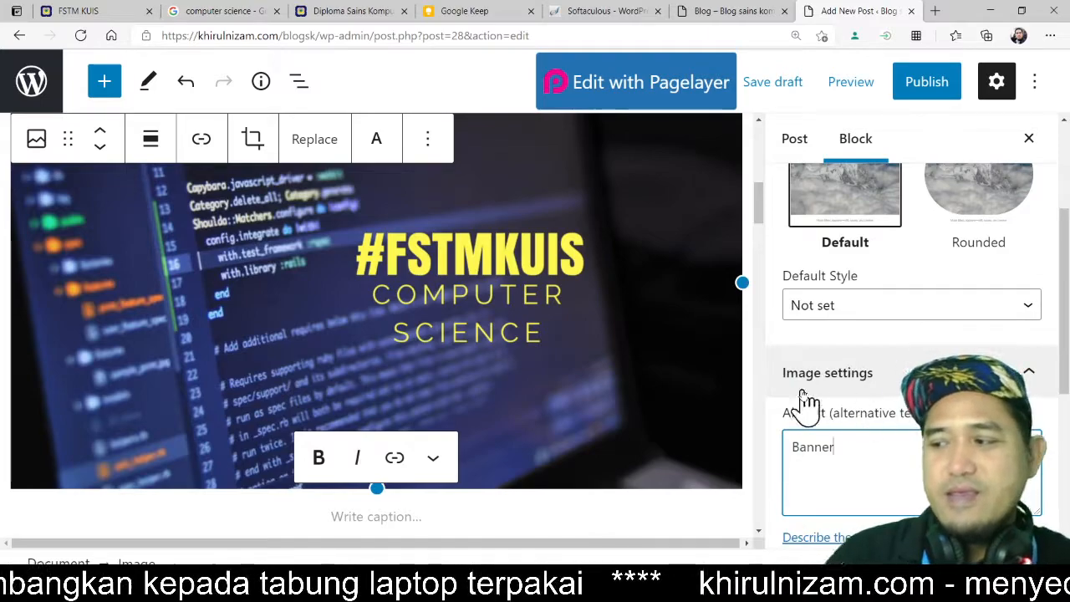
scroll(875, 390, down, 2)
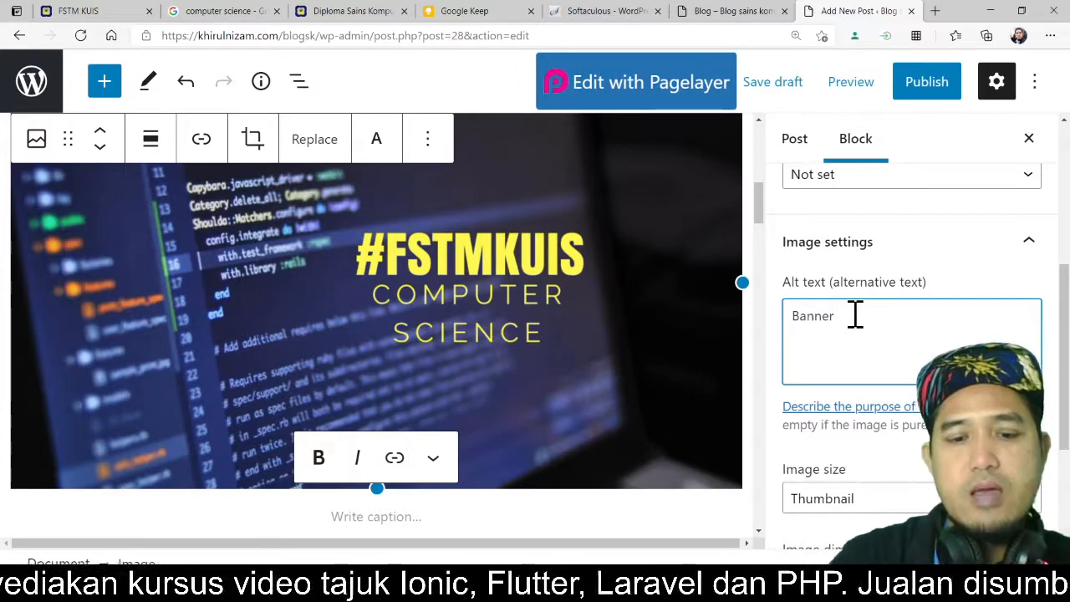
text(diplom)
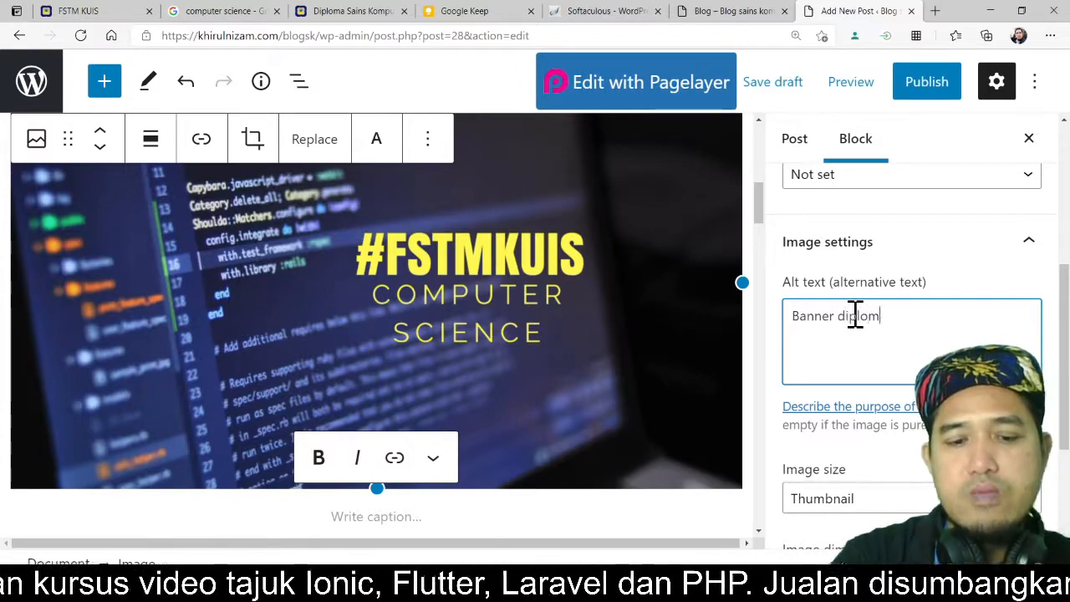
text(a)
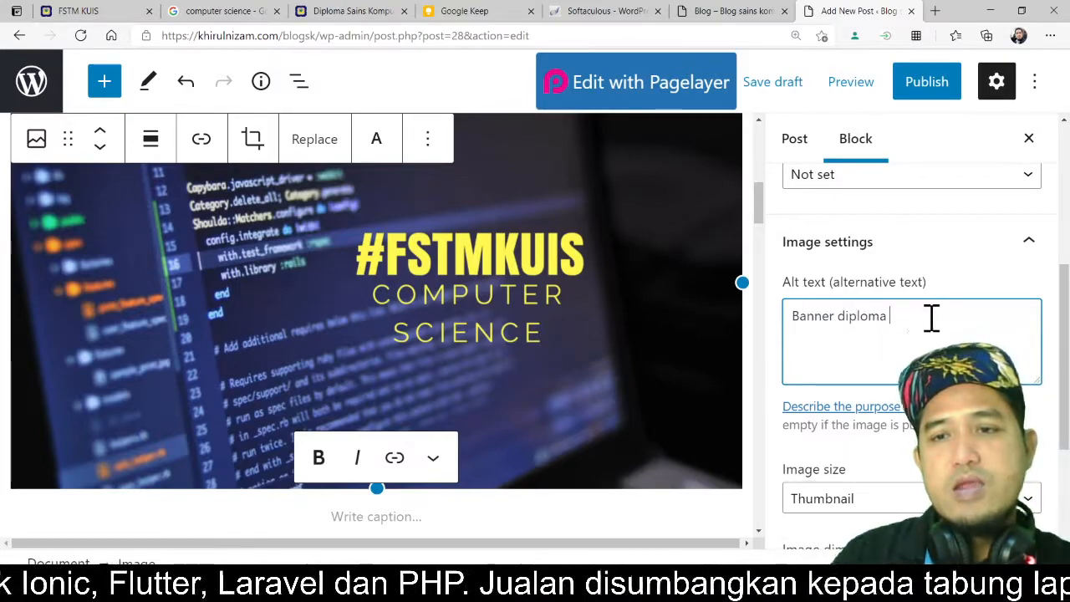
text(sains)
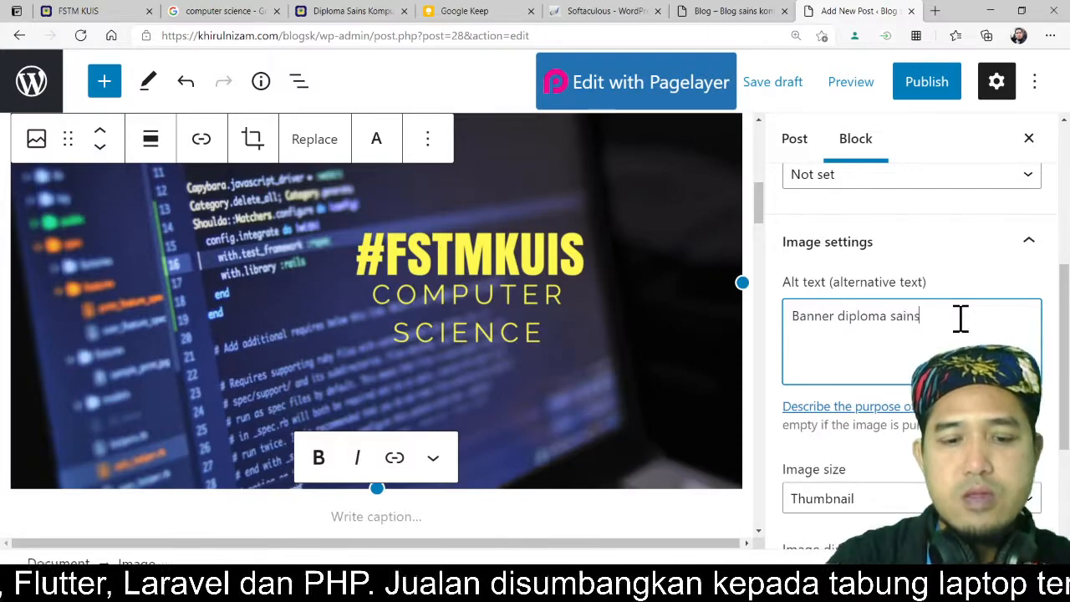
text( komputer)
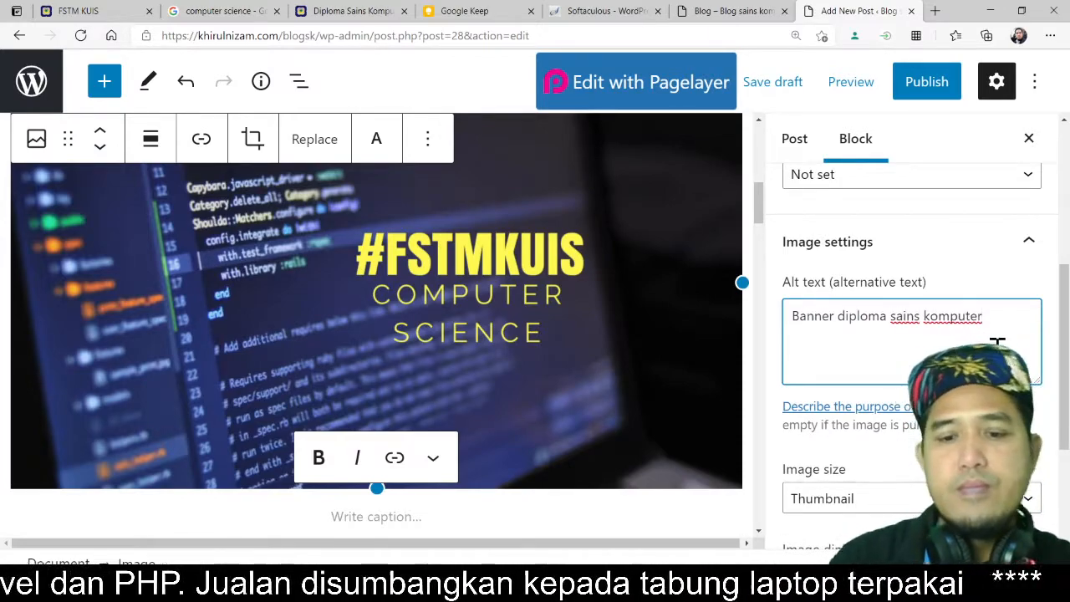
text( KUIS)
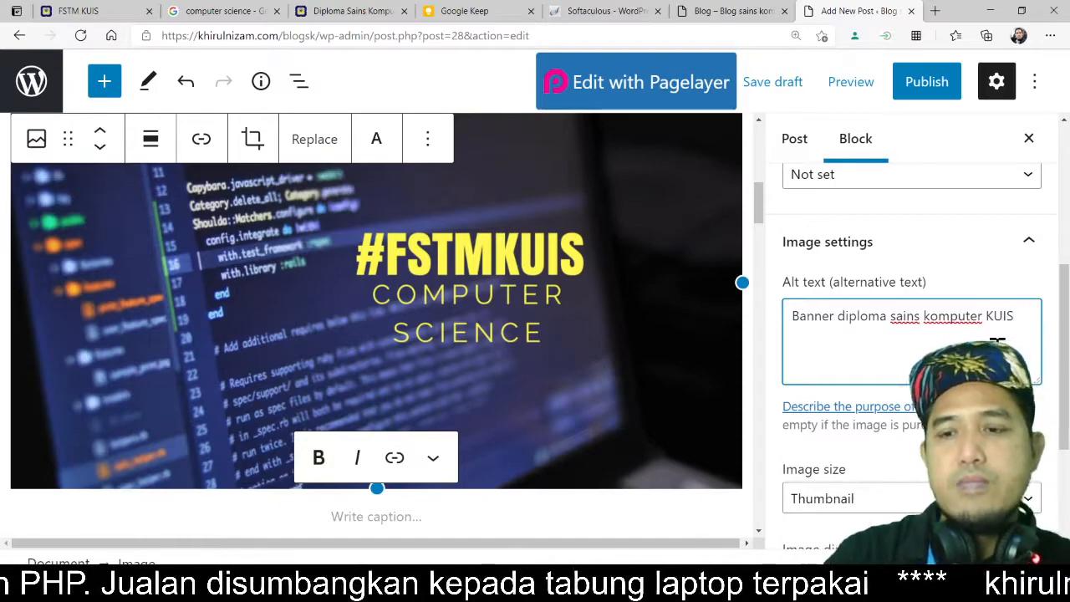
key(Left)
key(Left)
key(Left)
key(Left)
text(F)
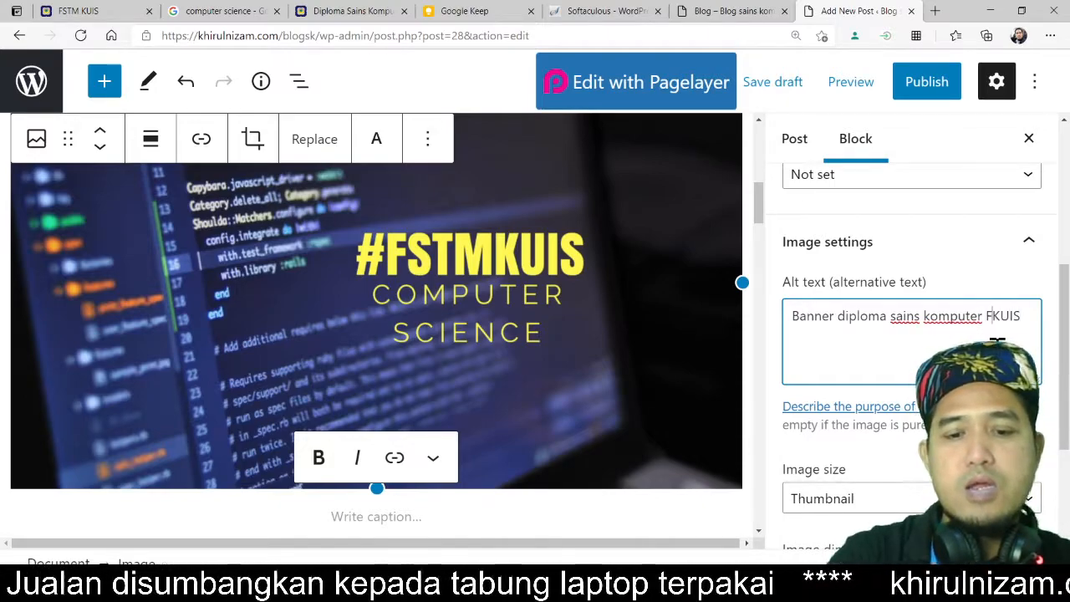
text(STM)
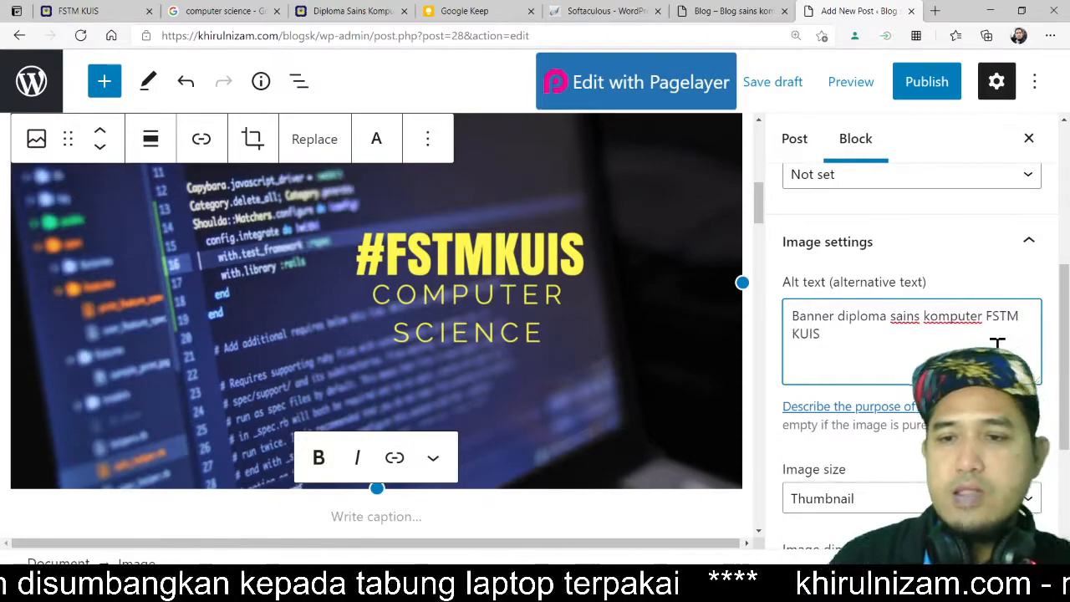
Step: Copy the alt text and paste it as the banner image's caption
scroll(888, 346, down, 3)
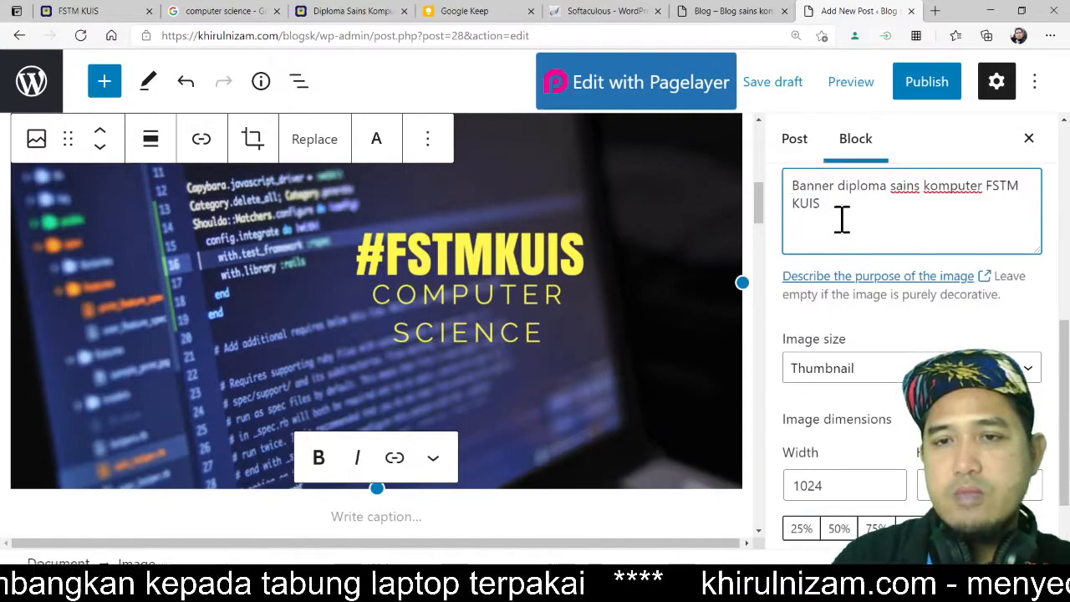
drag(826, 206, 770, 186)
key(ctrl+c)
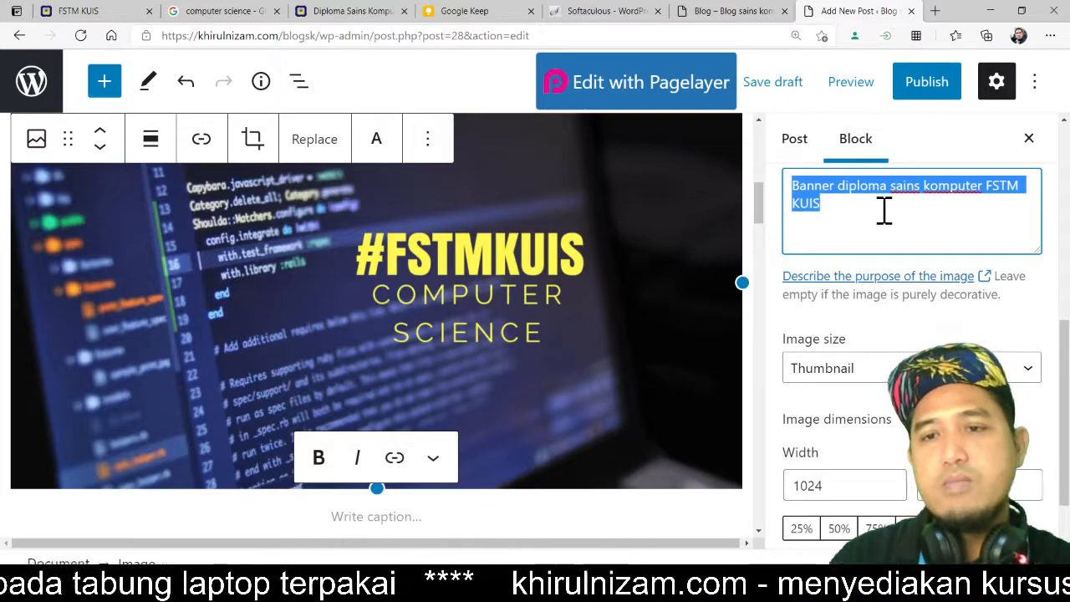
scroll(911, 232, down, 2)
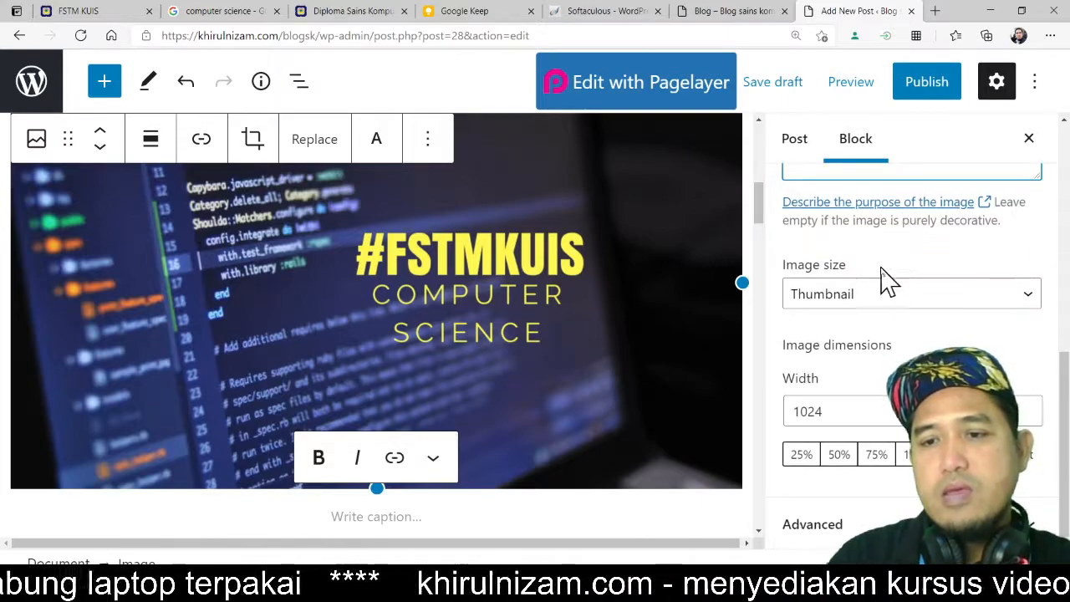
click(878, 524)
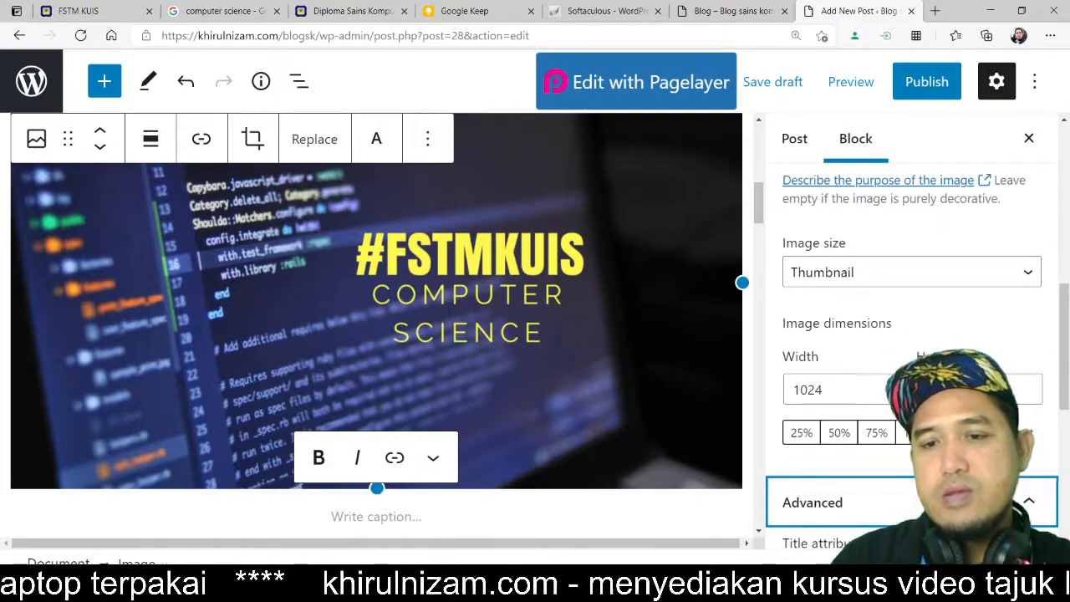
scroll(878, 501, down, 3)
scroll(874, 396, down, 1)
scroll(874, 396, down, 1)
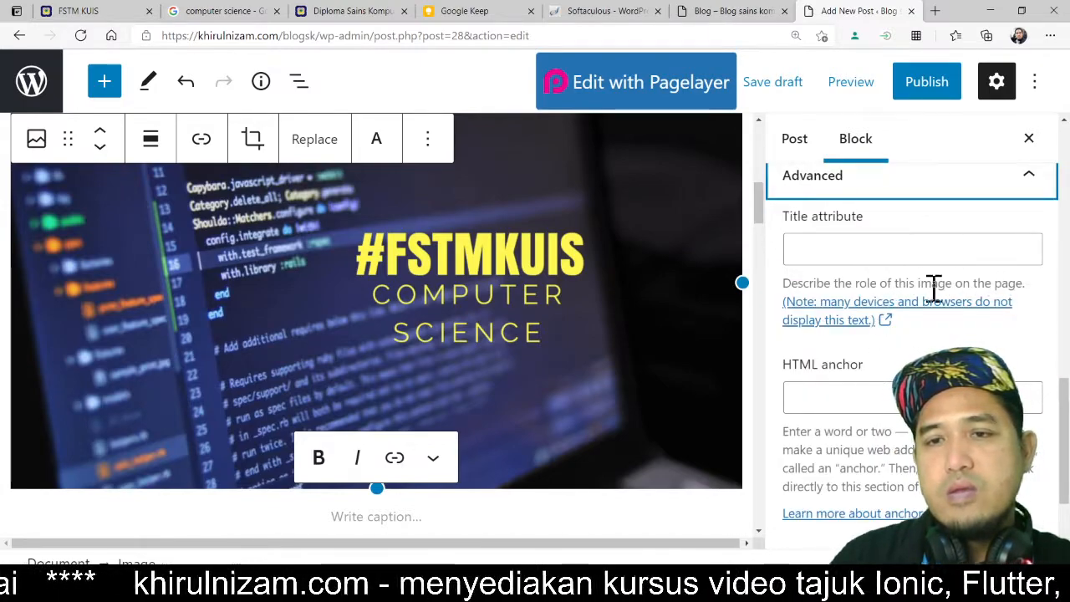
scroll(1045, 351, down, 2)
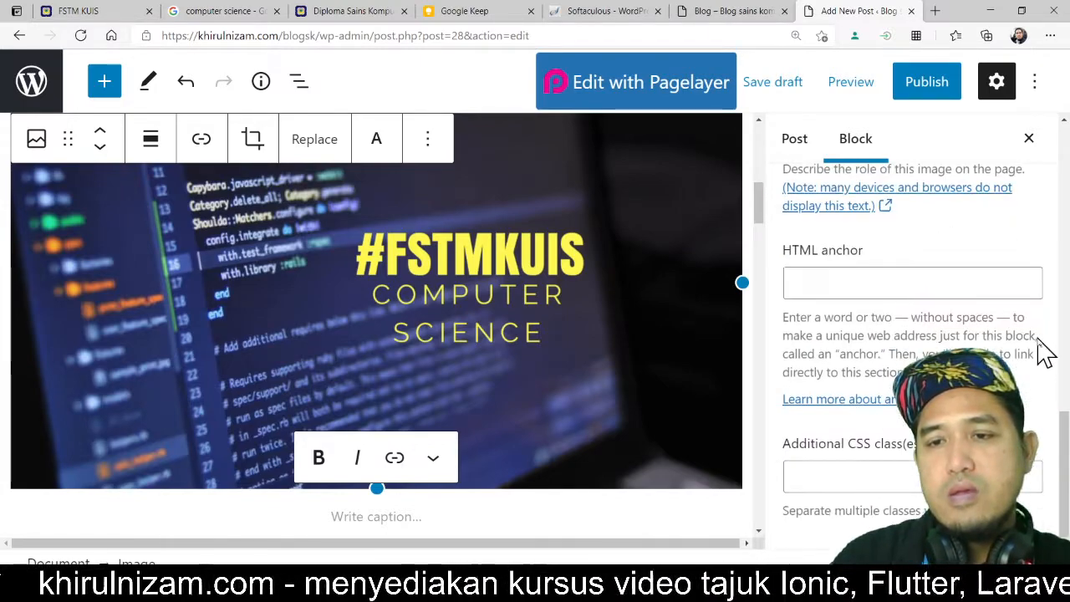
scroll(1003, 338, up, 7)
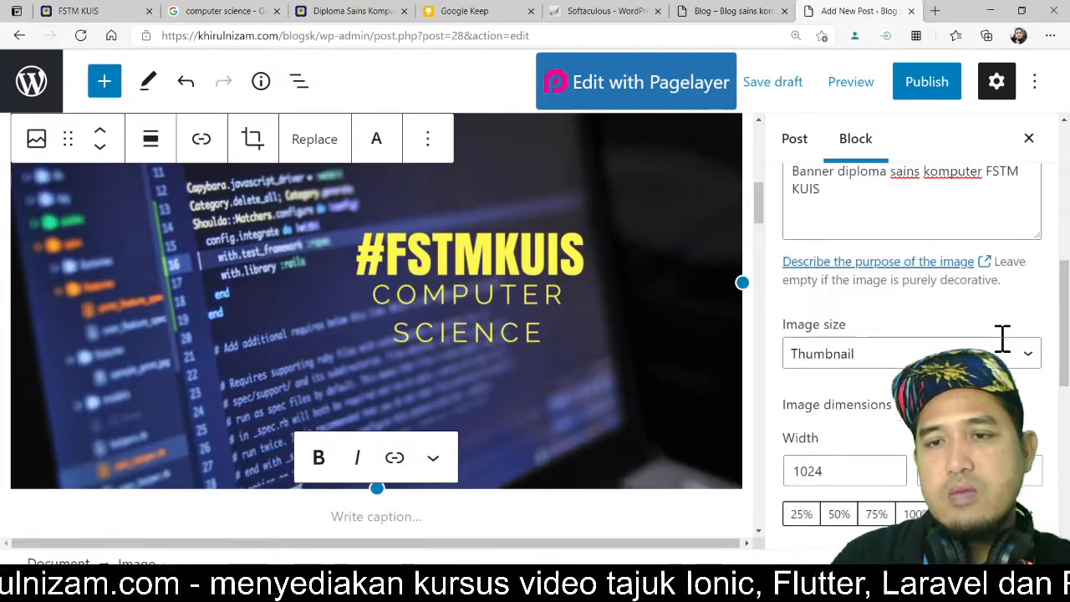
click(410, 516)
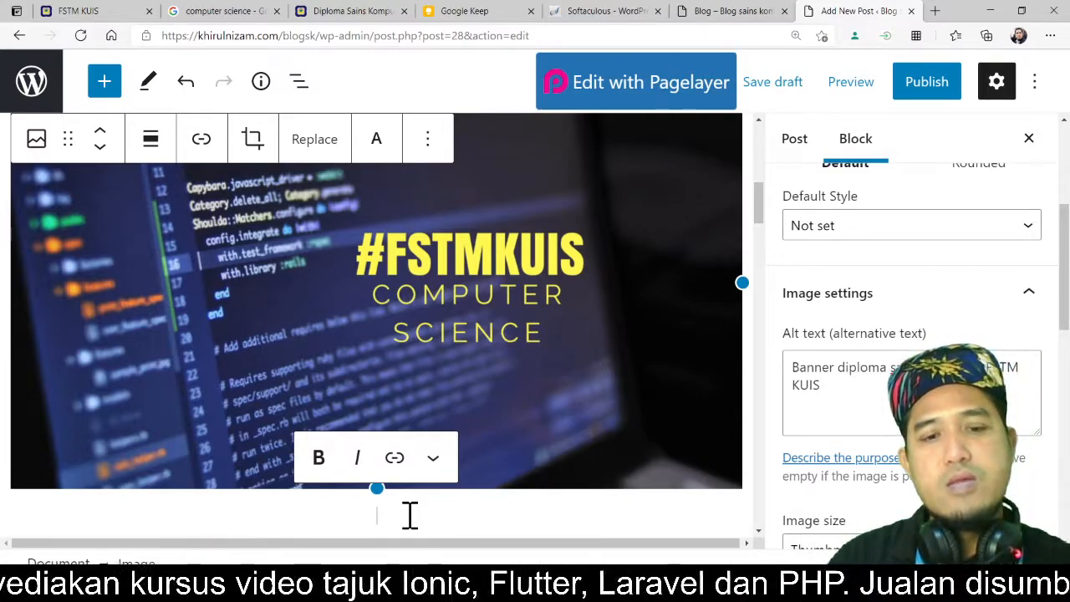
key(ctrl+v)
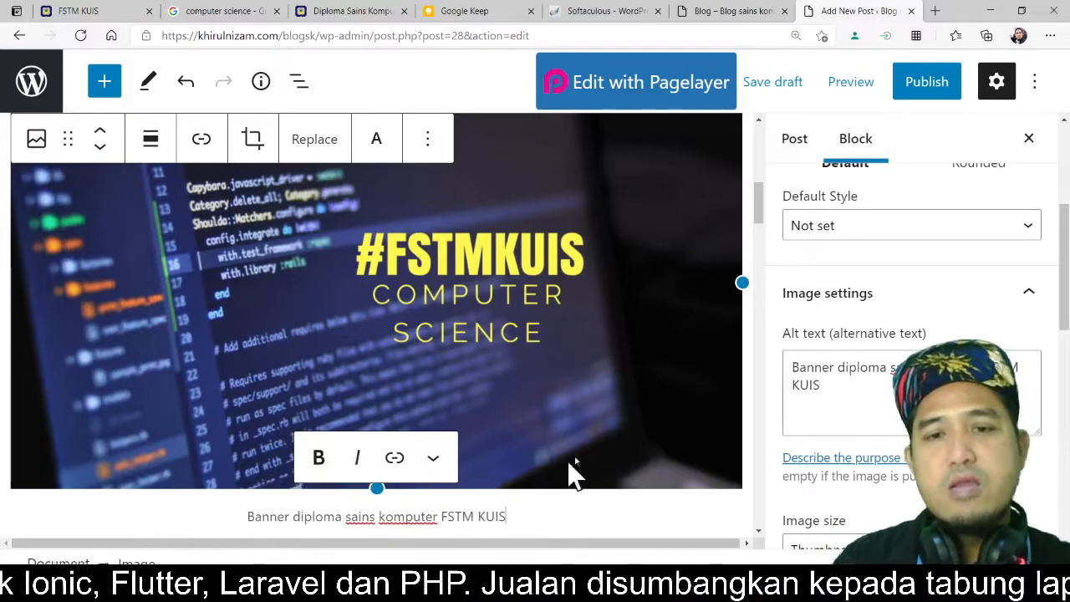
Step: Start a new empty paragraph after the 'Subjek tambahan lain dalam Diploma Sains Komputer' paragraph
scroll(666, 355, down, 3)
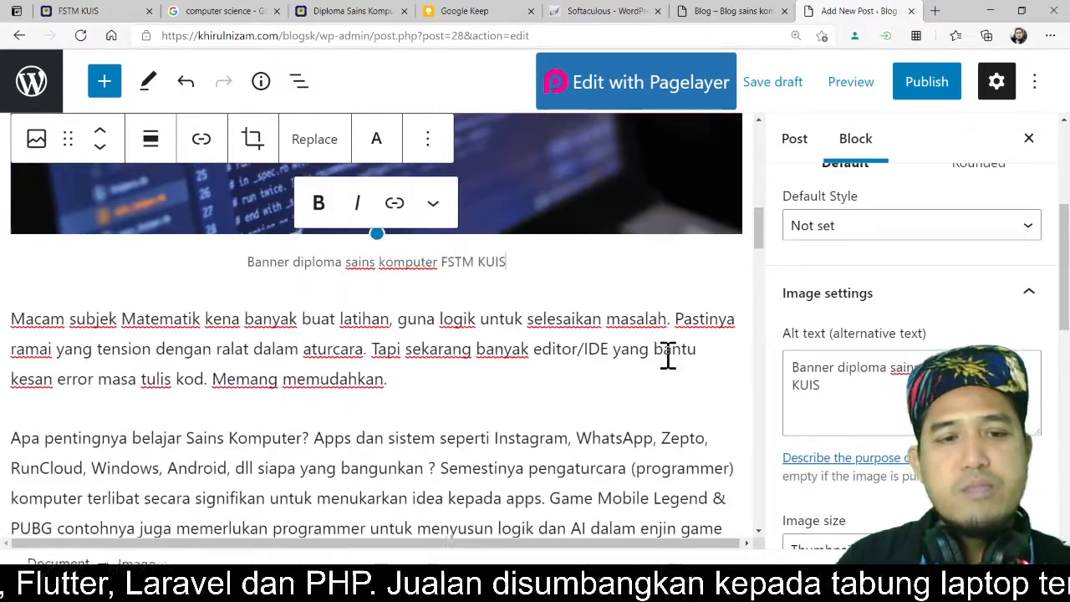
scroll(667, 355, down, 3)
scroll(668, 355, down, 5)
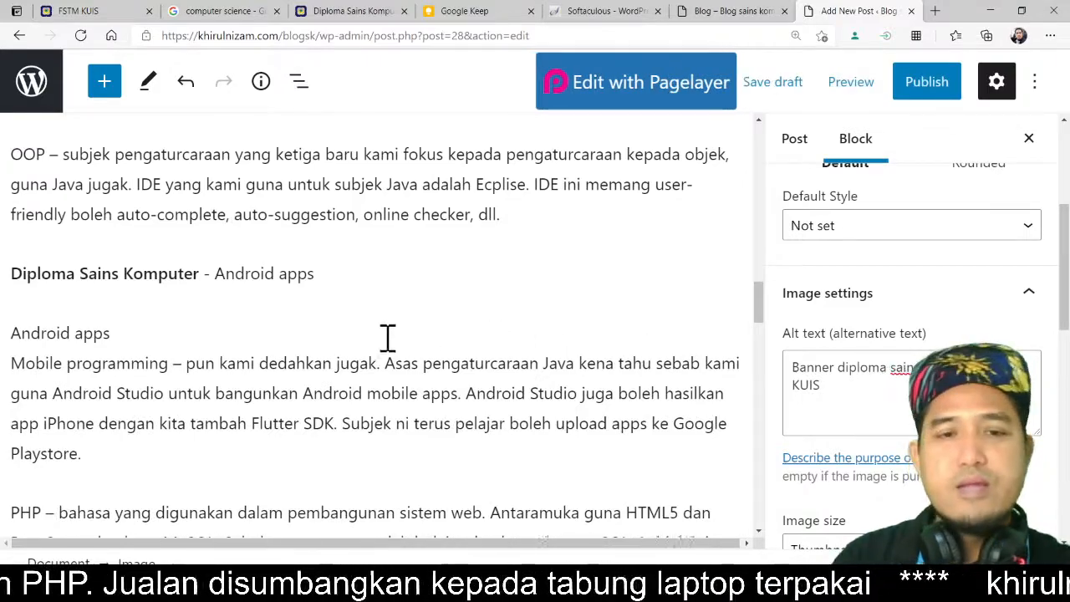
scroll(375, 339, down, 2)
scroll(376, 339, down, 2)
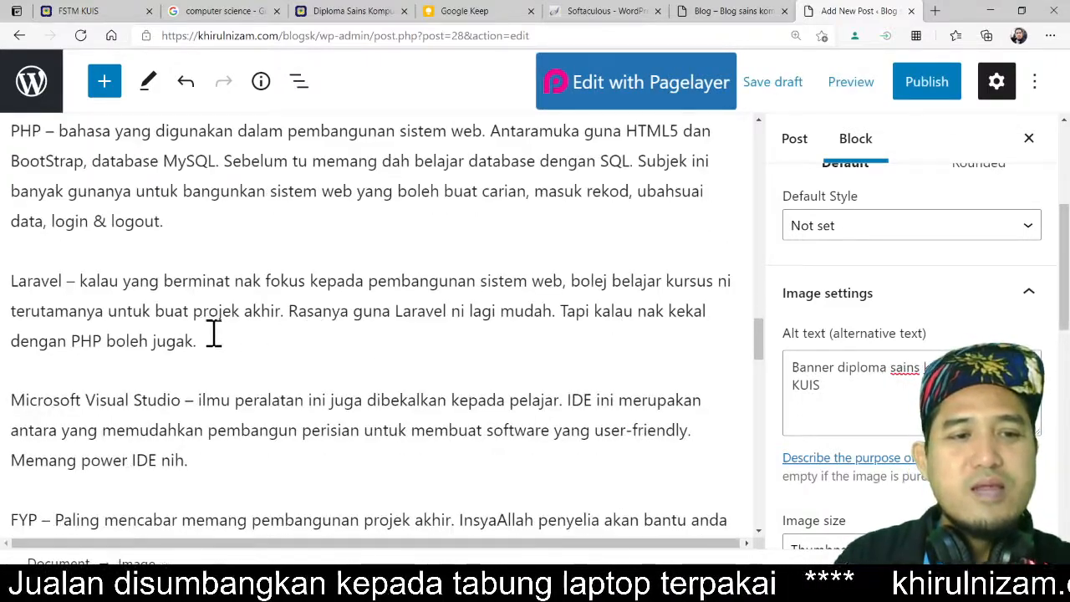
scroll(214, 334, down, 3)
scroll(214, 332, down, 1)
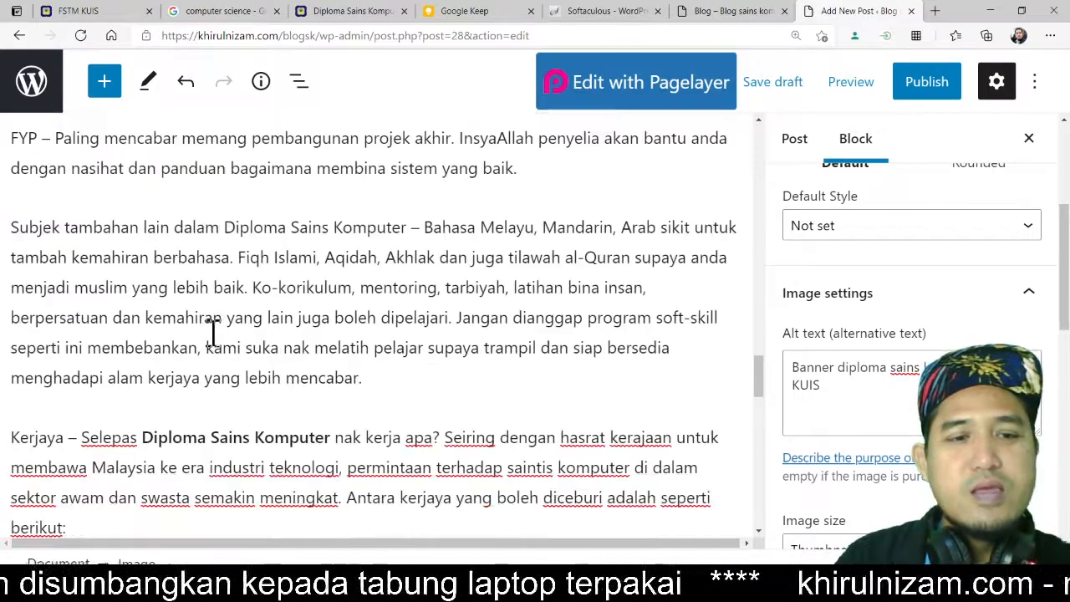
click(413, 378)
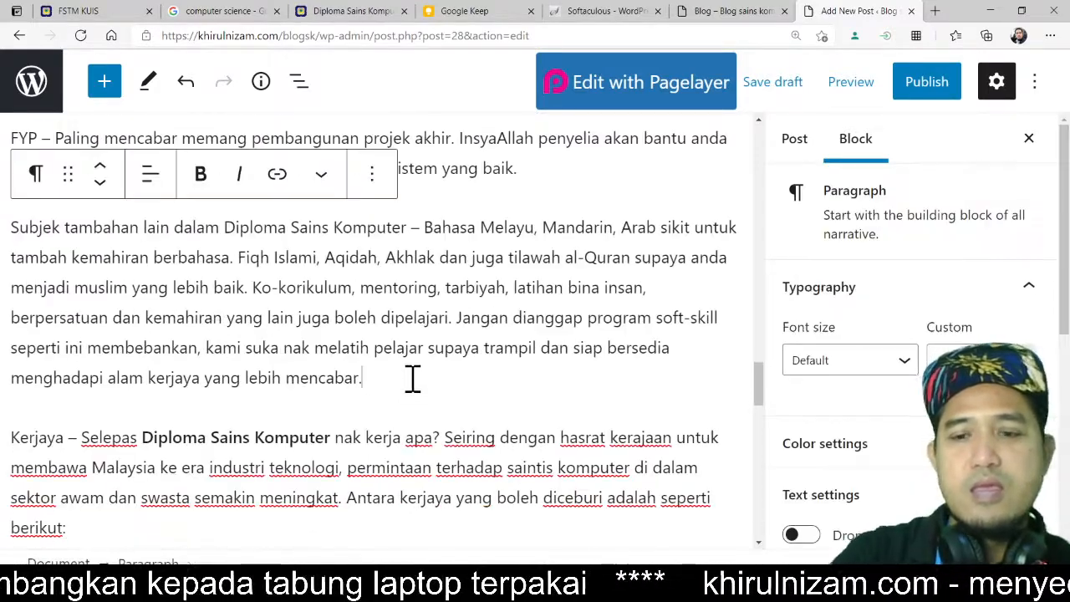
key(Return)
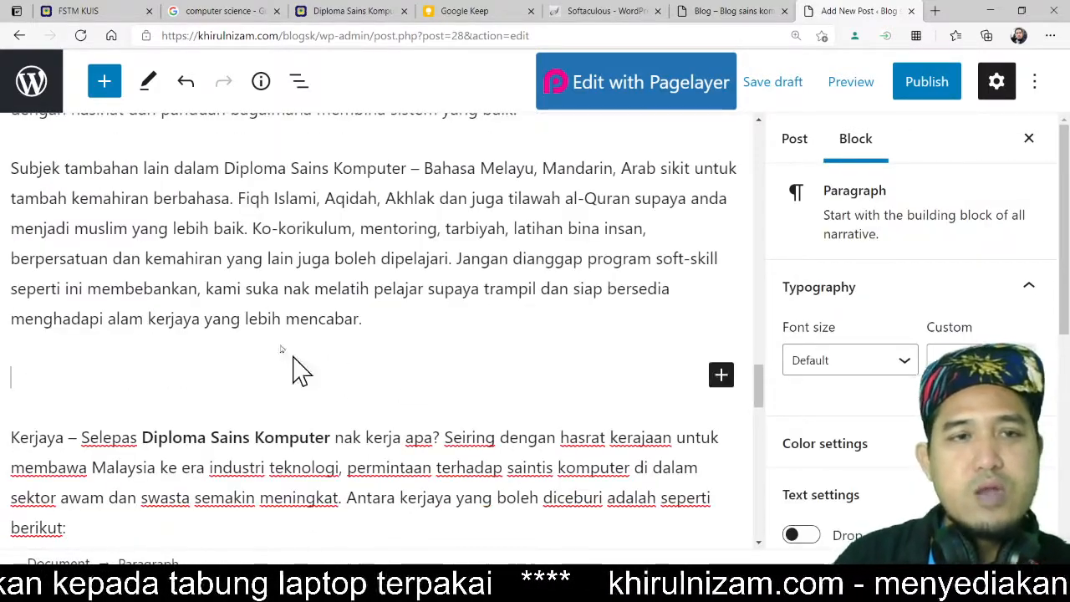
Step: Insert an Image block before the 'Kerjaya' paragraph and upload 'tips cari diploma sains komputer terbaik' into it
mouse_move(258, 411)
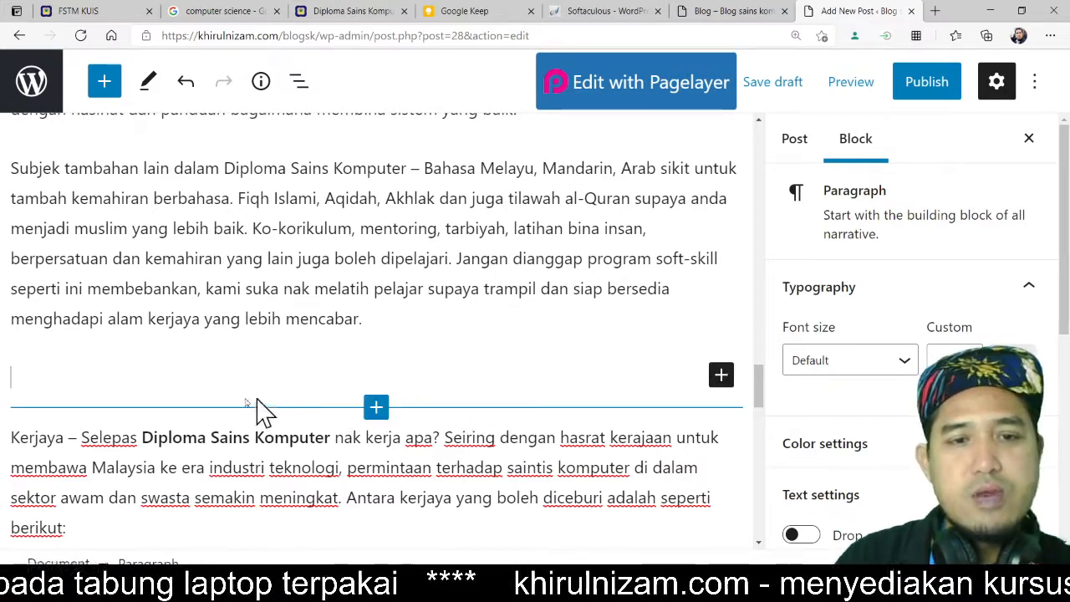
click(375, 409)
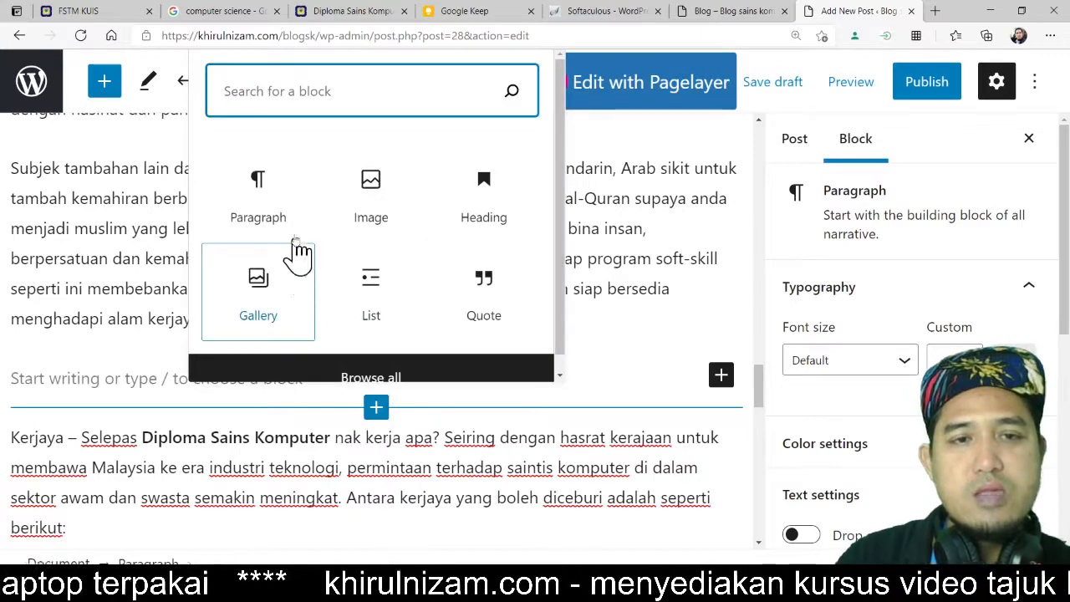
click(385, 199)
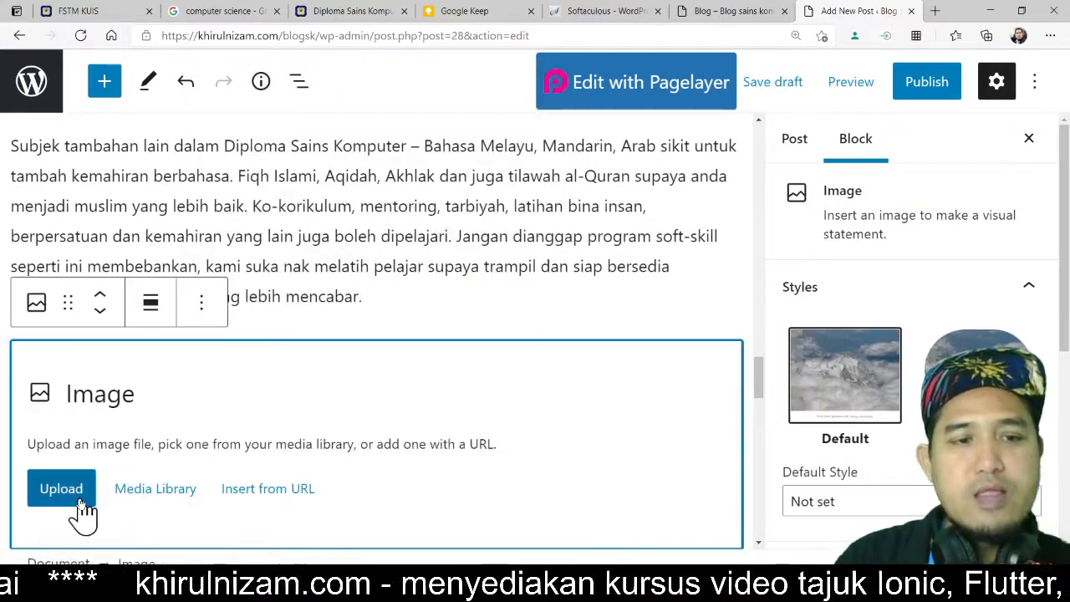
click(80, 501)
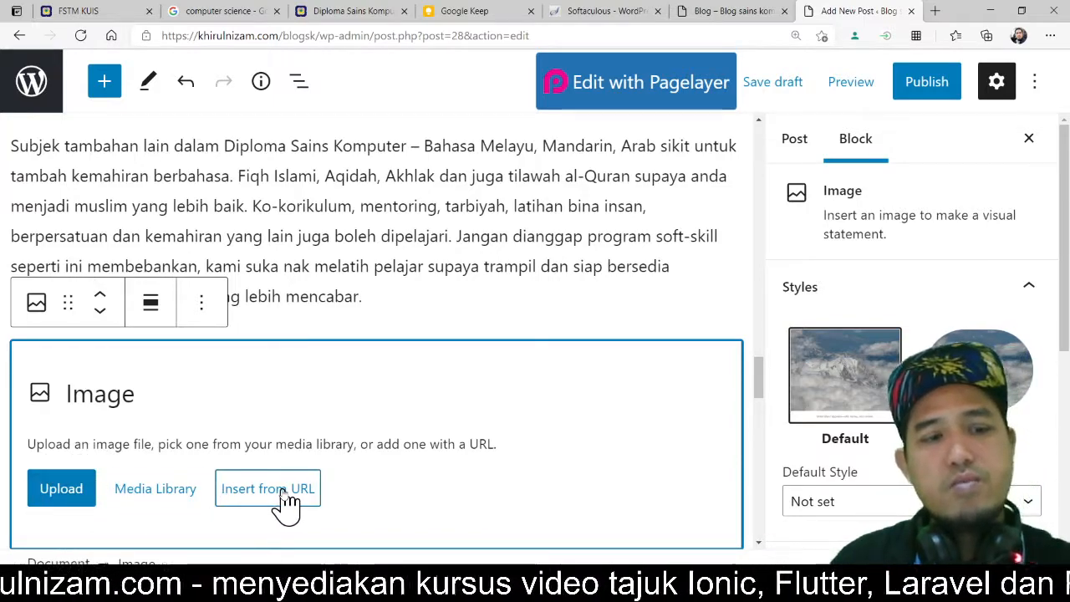
click(80, 504)
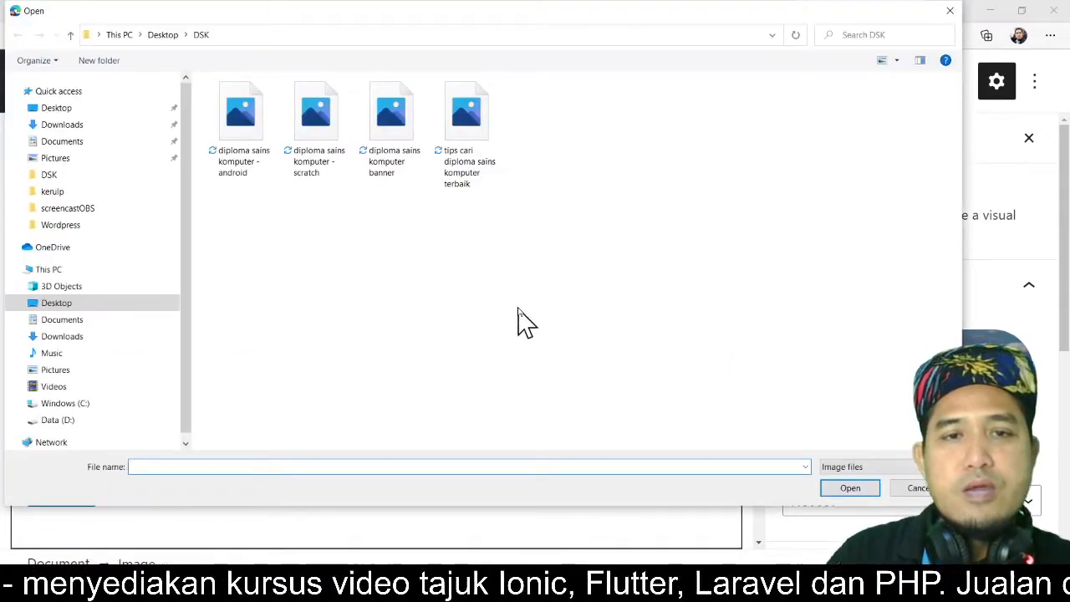
click(485, 188)
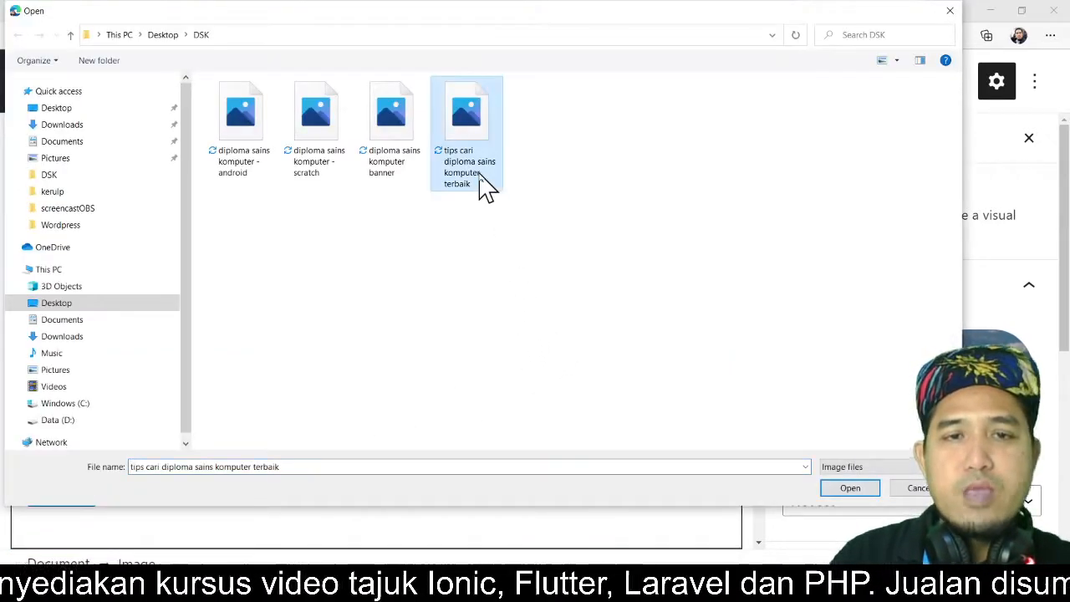
click(849, 489)
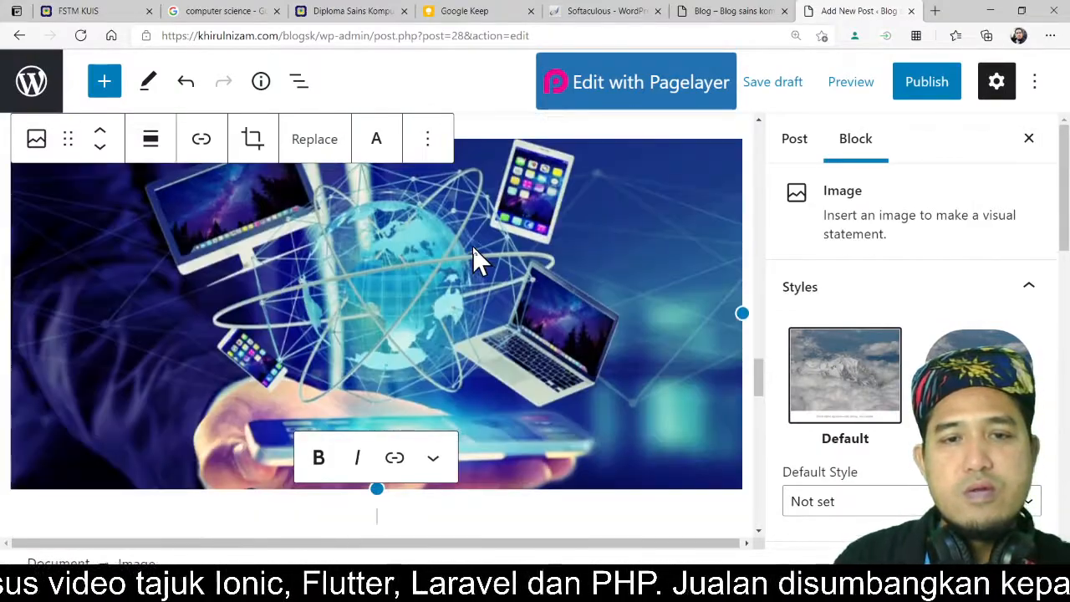
scroll(475, 250, down, 2)
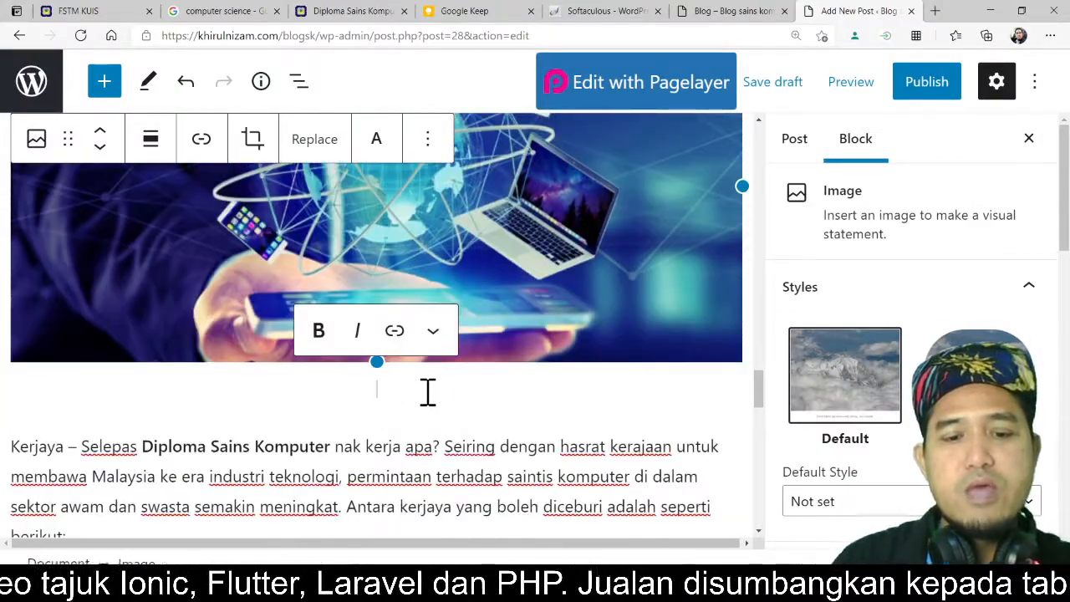
Step: Caption the new image 'Tips menyelidik diploma sains komputer di Malaysia'
text(Tips)
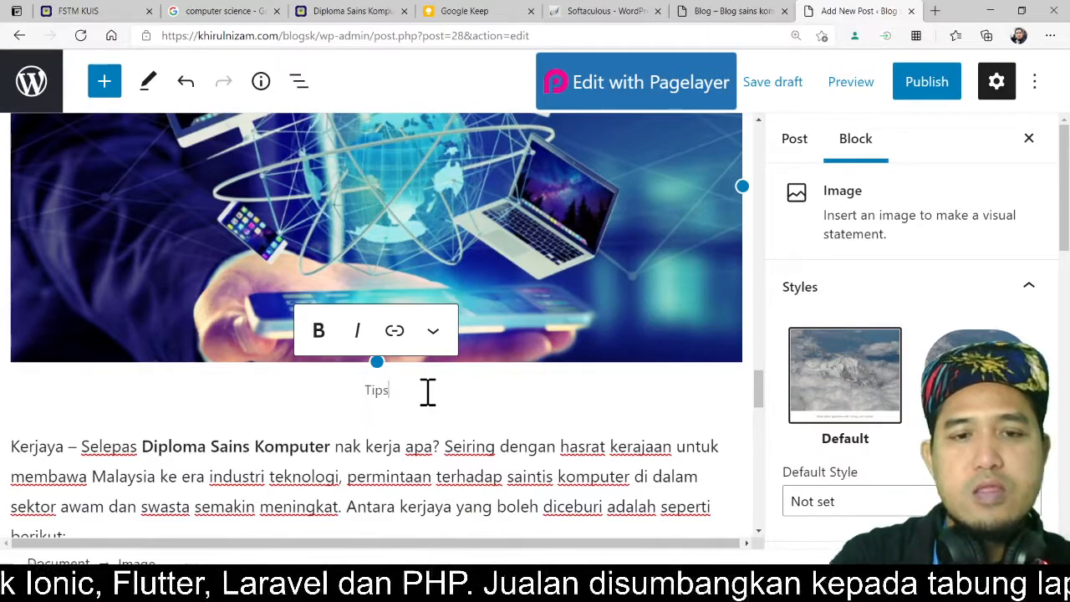
text( mencari)
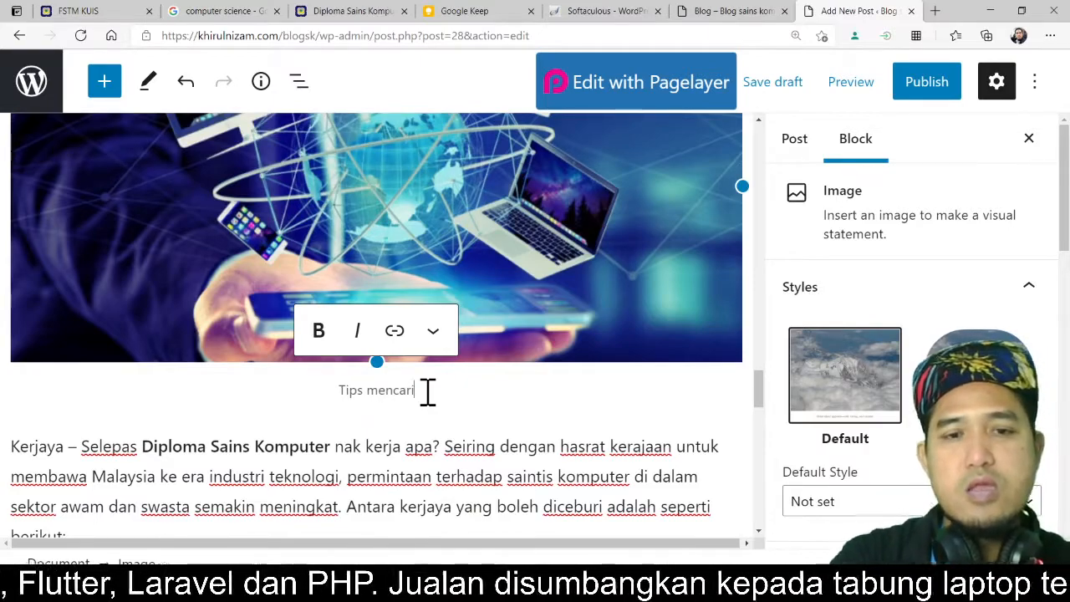
key(BackSpace)
key(BackSpace)
key(BackSpace)
key(BackSpace)
key(BackSpace)
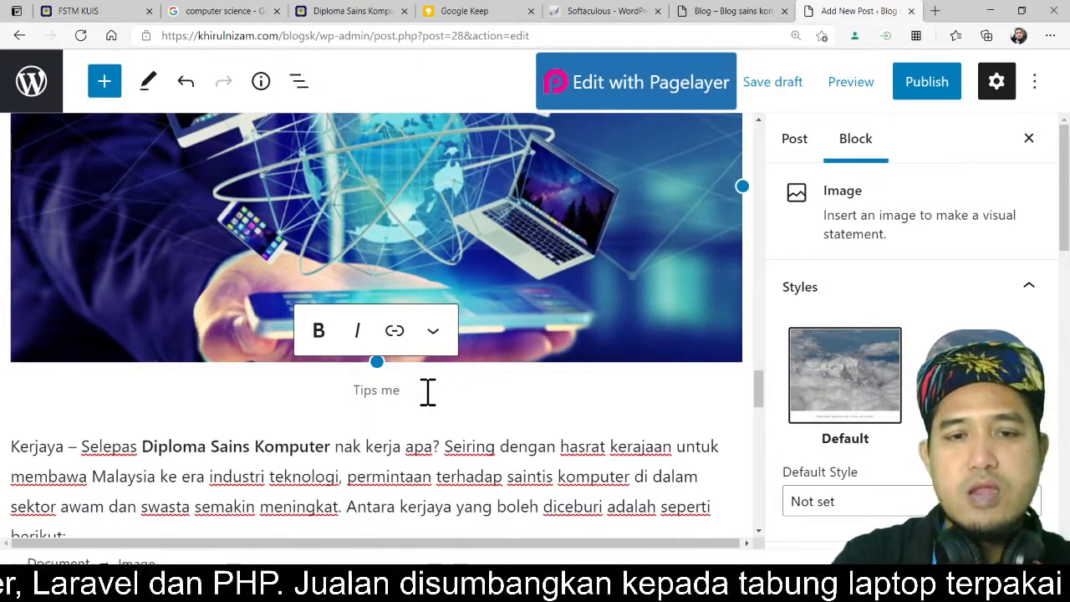
text(yeli)
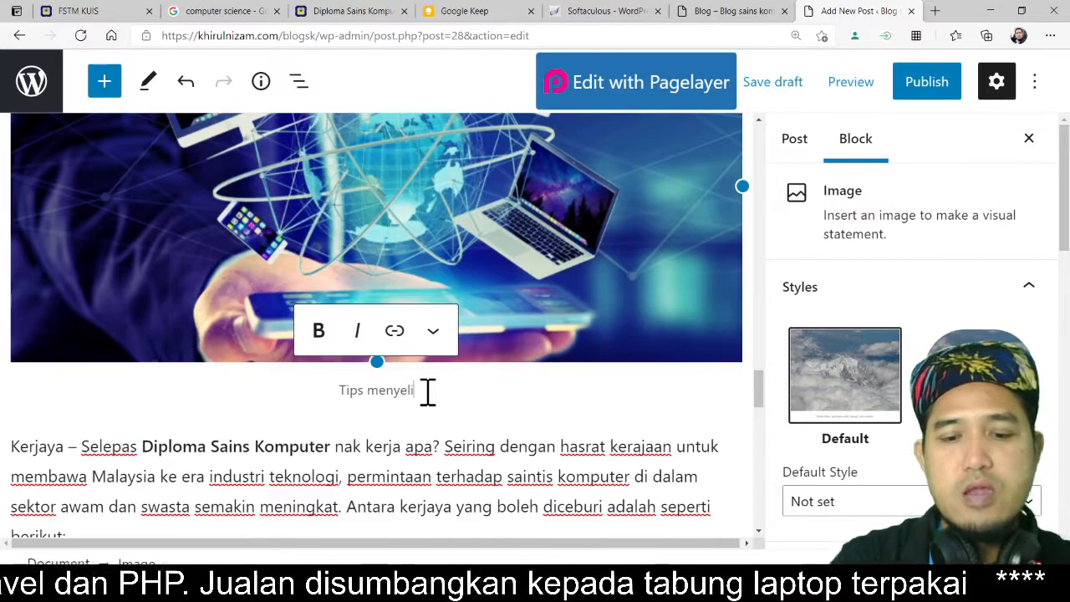
text(dik d)
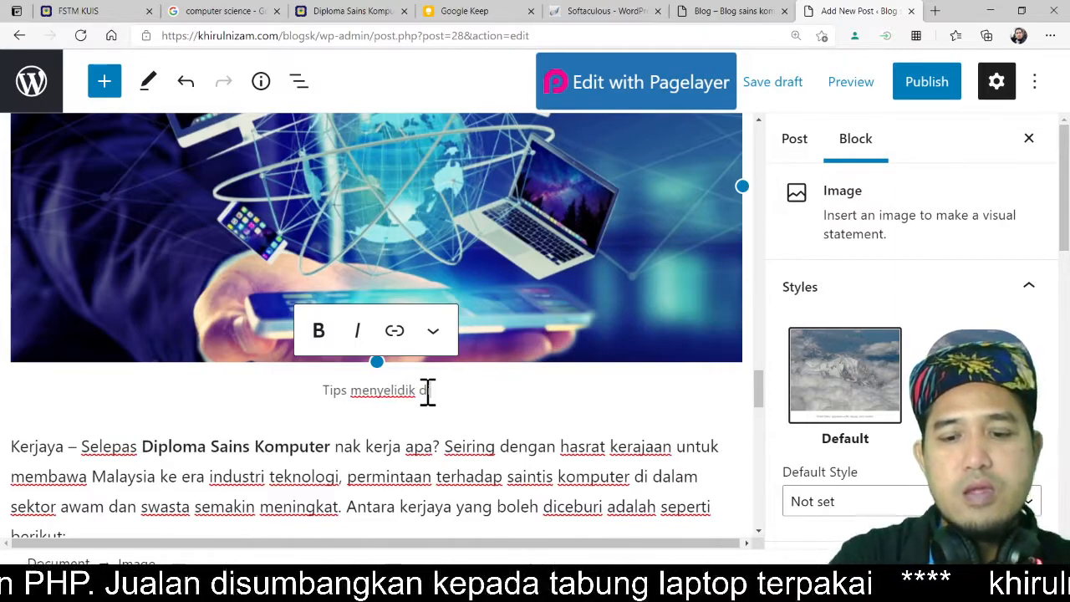
text(iplo)
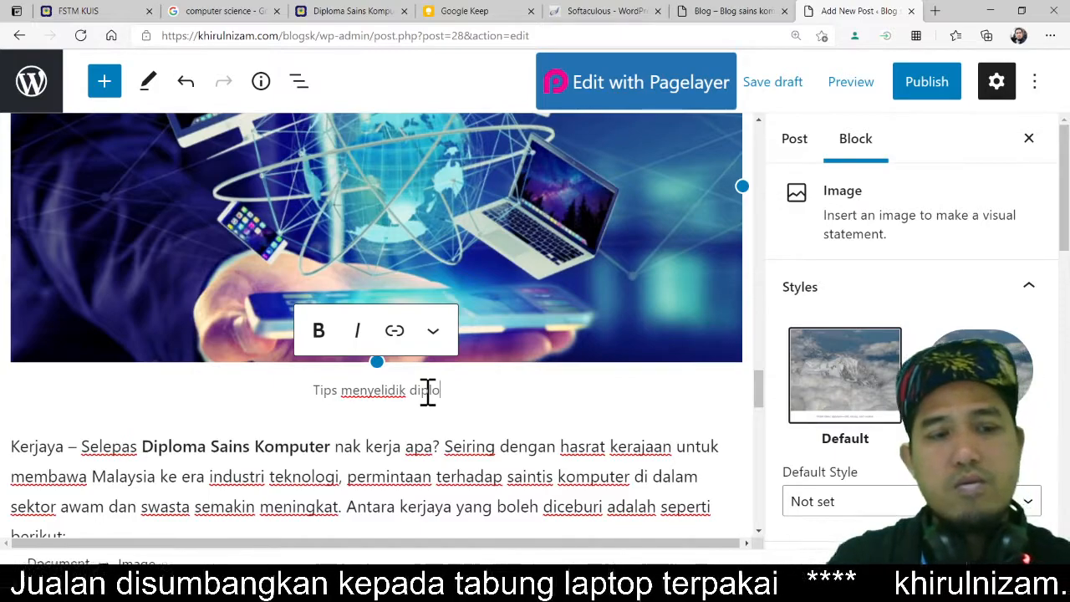
text(ma s)
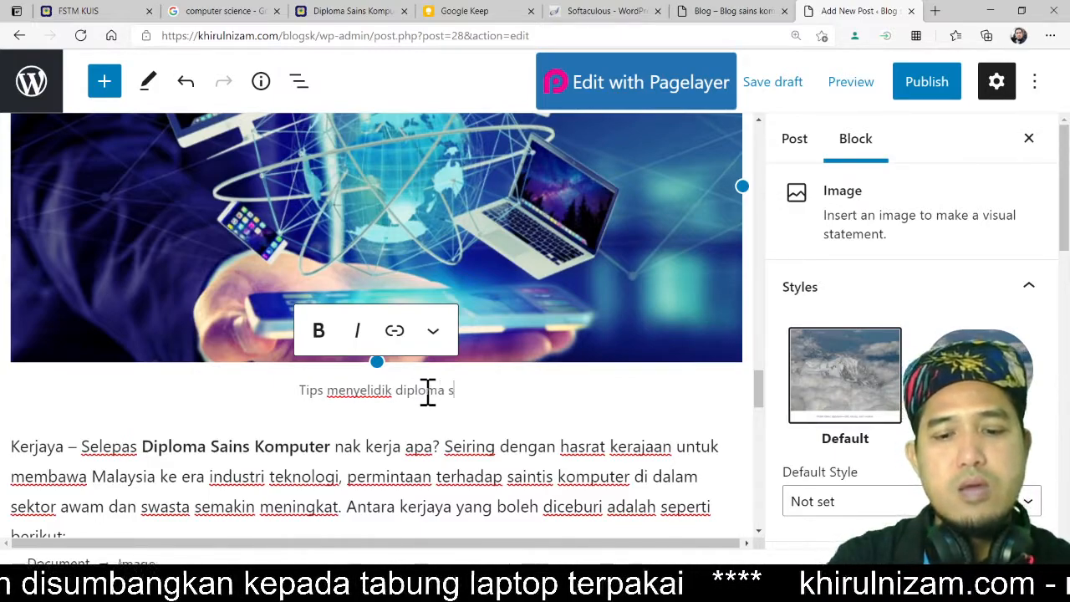
text(ains kom)
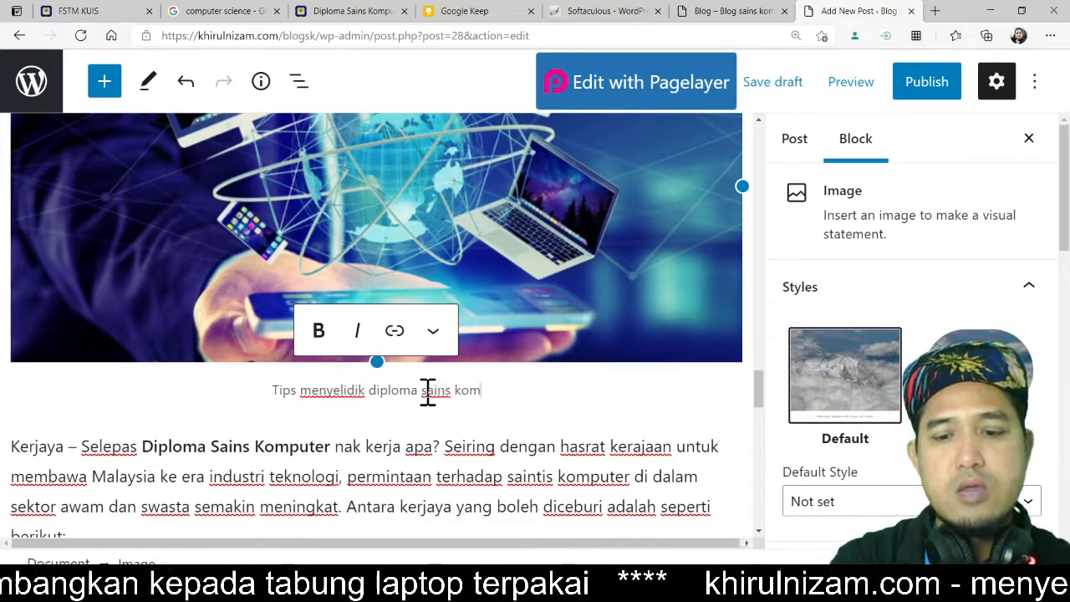
text(puter)
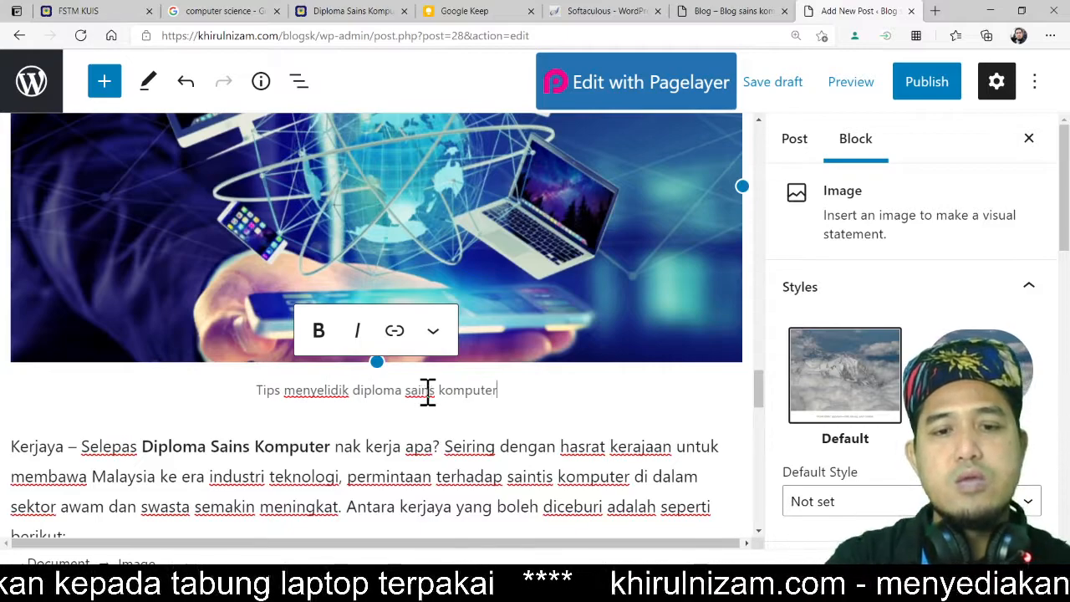
text( d)
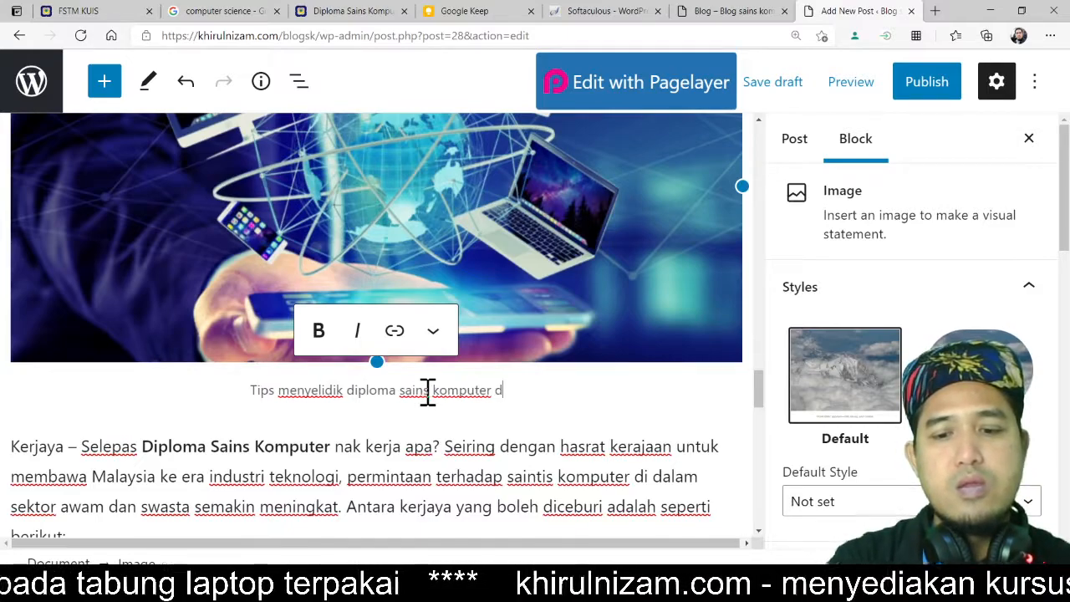
text(i Malaysia)
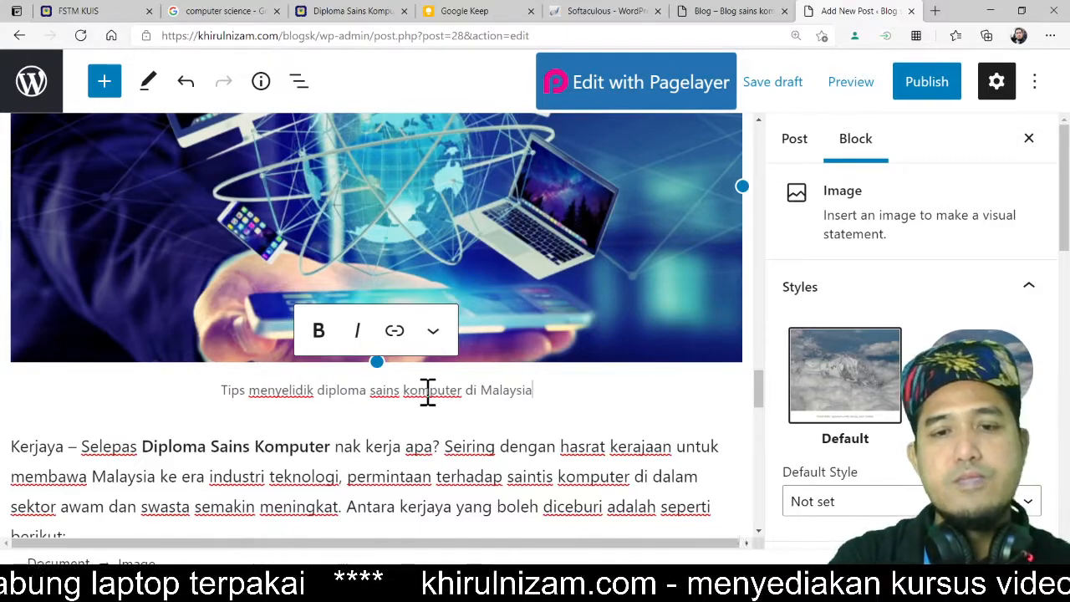
Step: Copy the caption text and paste it as the image's alt text
drag(556, 387, 227, 390)
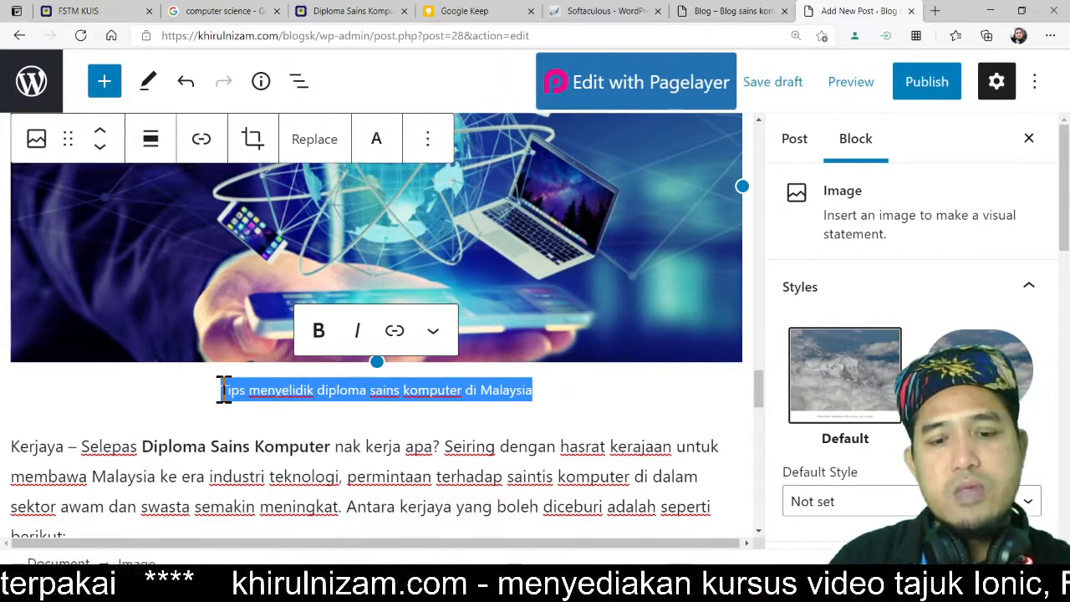
scroll(911, 351, down, 3)
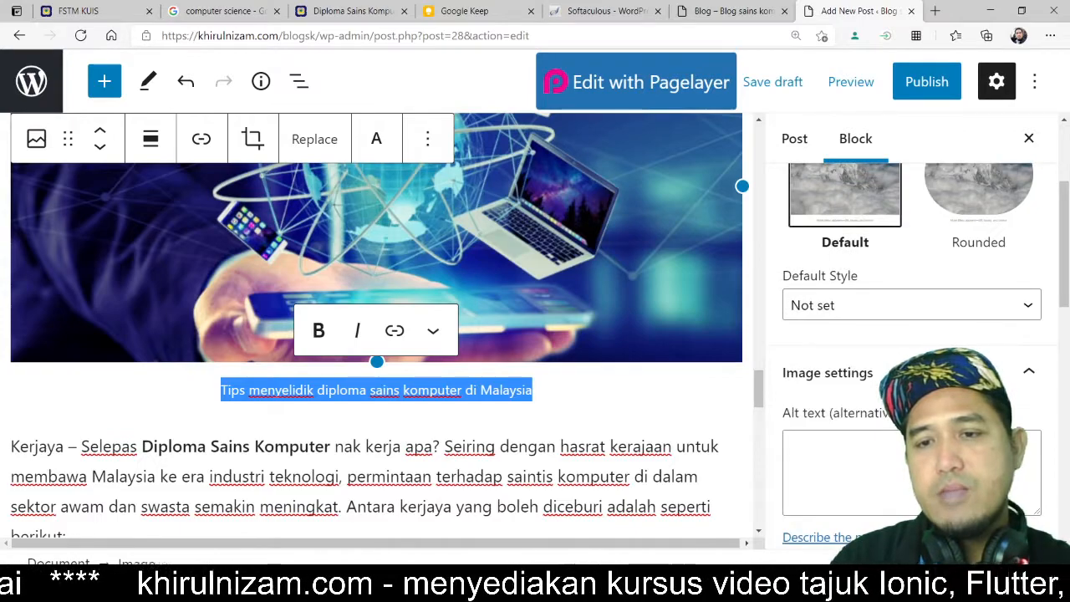
click(836, 460)
text(Tips menyelidik diploma sains komputer di Malaysia)
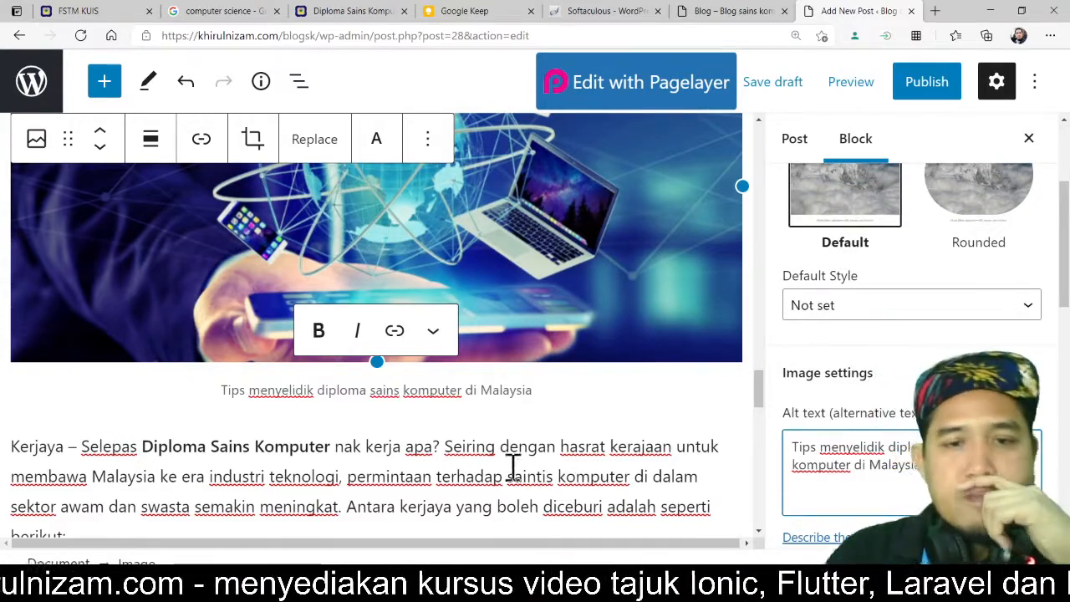
Step: Scroll through the post to review the career job titles under the 'Kerjaya' paragraph
scroll(400, 454, down, 5)
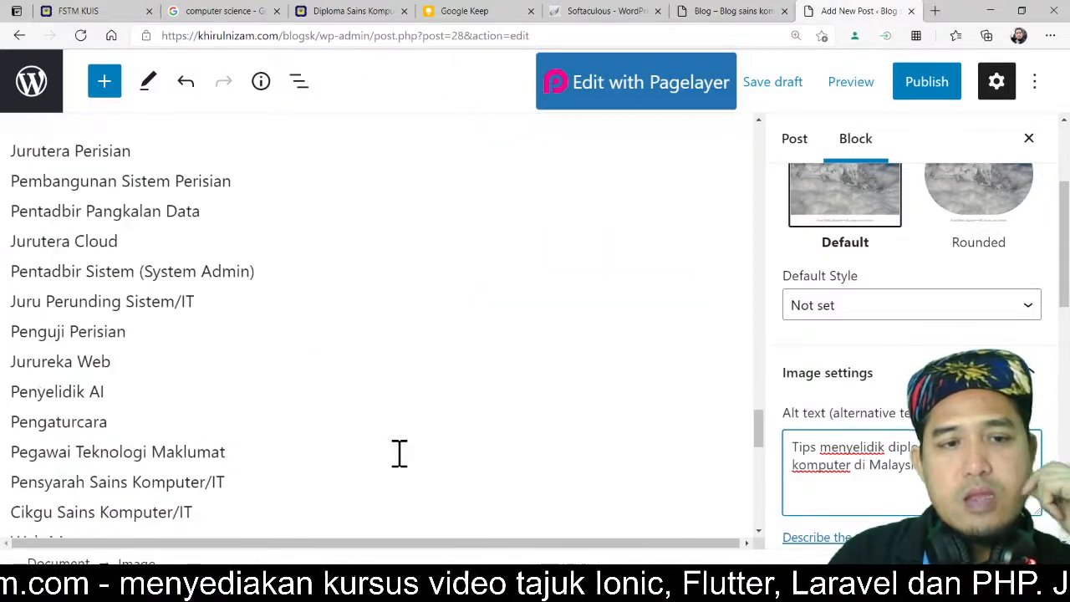
scroll(400, 454, down, 2)
scroll(399, 454, up, 2)
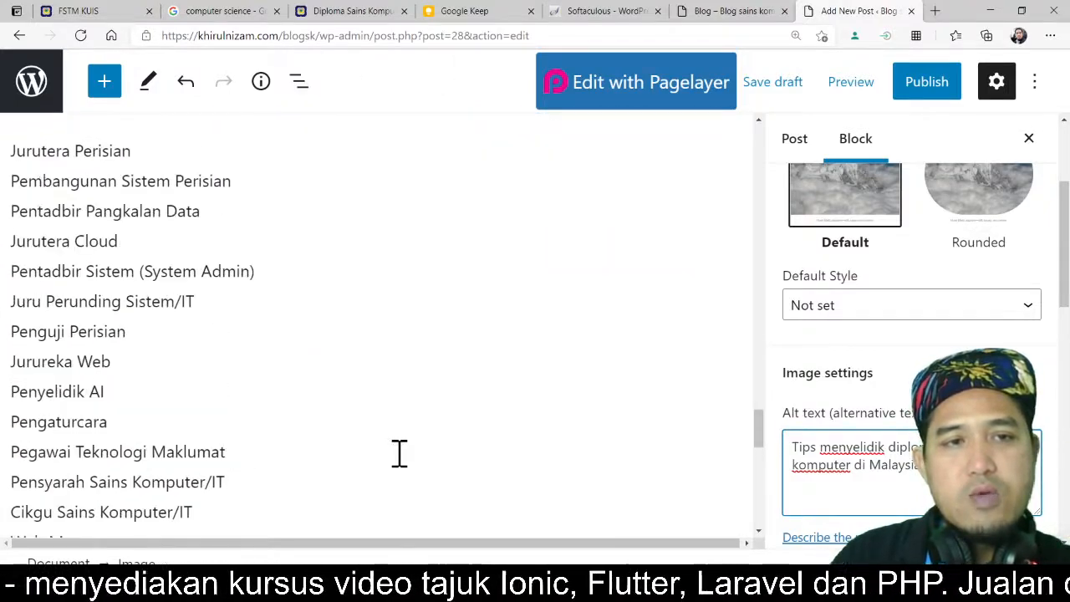
scroll(84, 163, down, 10)
click(159, 175)
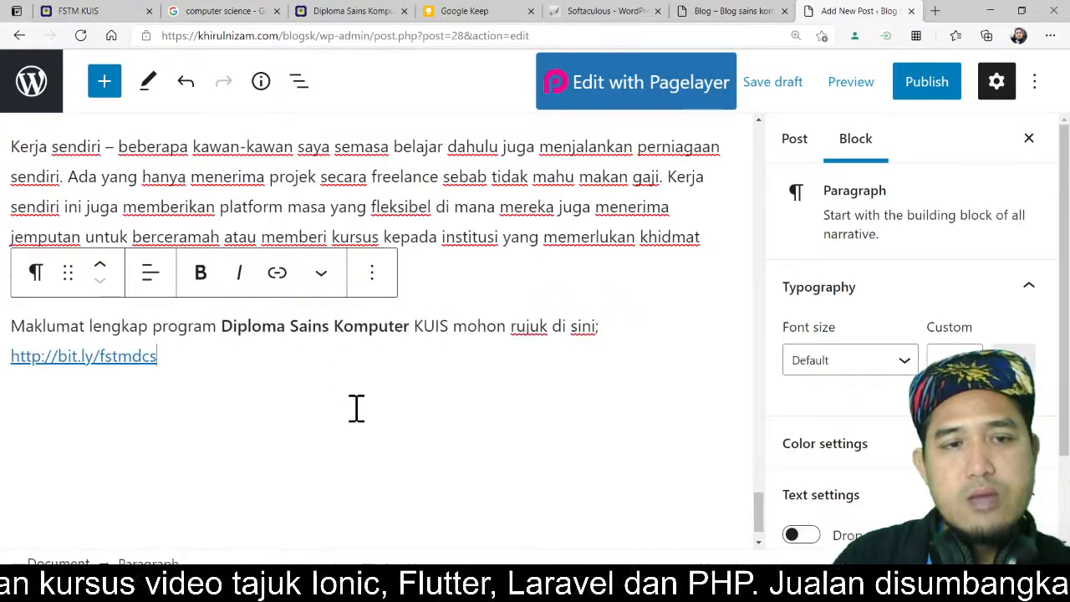
scroll(353, 418, up, 5)
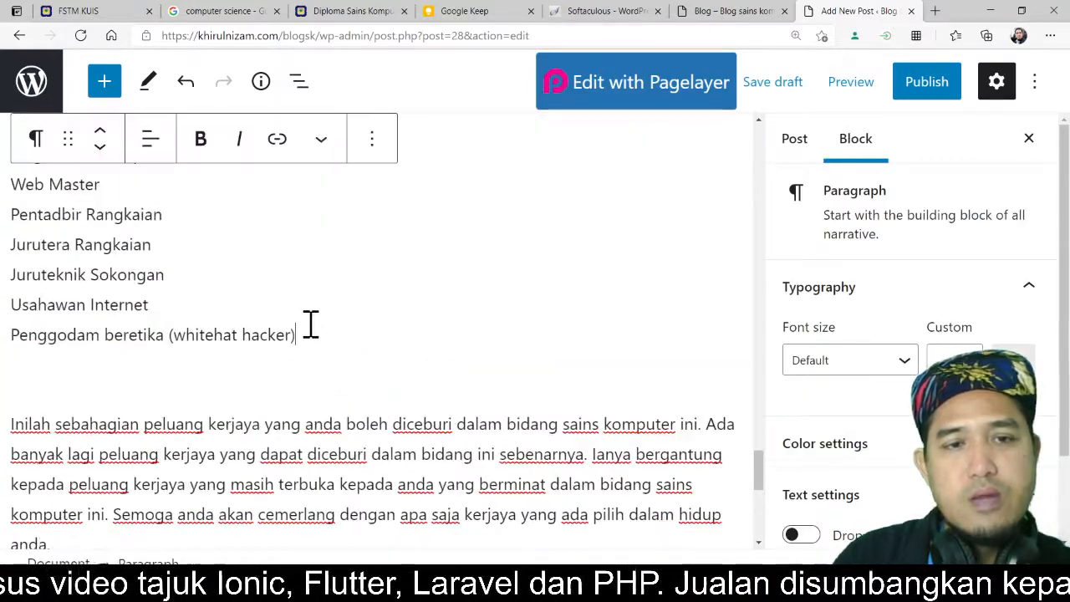
scroll(373, 332, up, 3)
scroll(373, 332, up, 1)
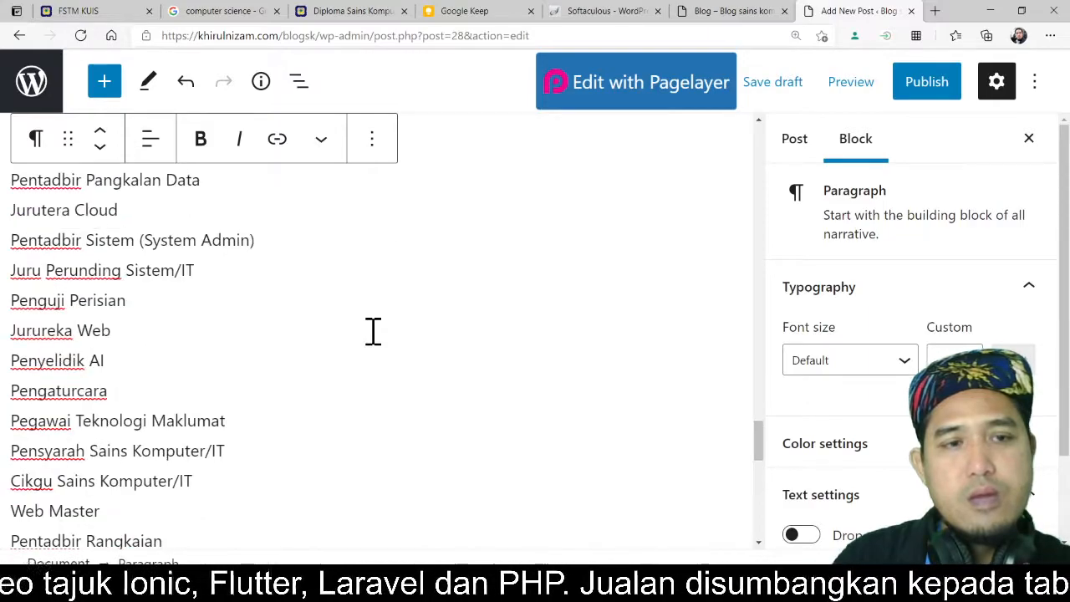
scroll(373, 332, up, 1)
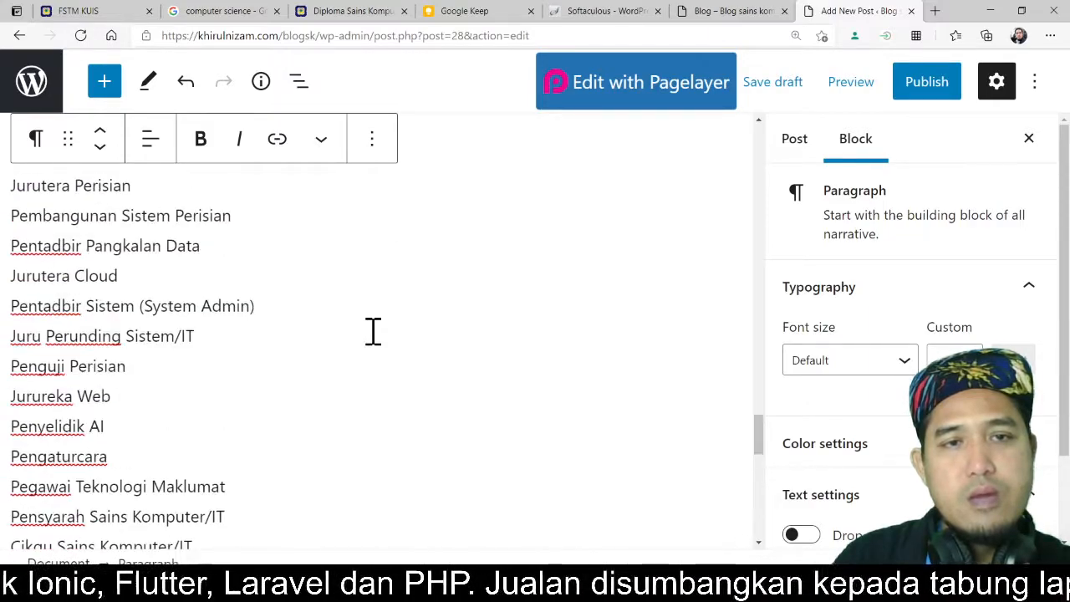
scroll(373, 331, up, 2)
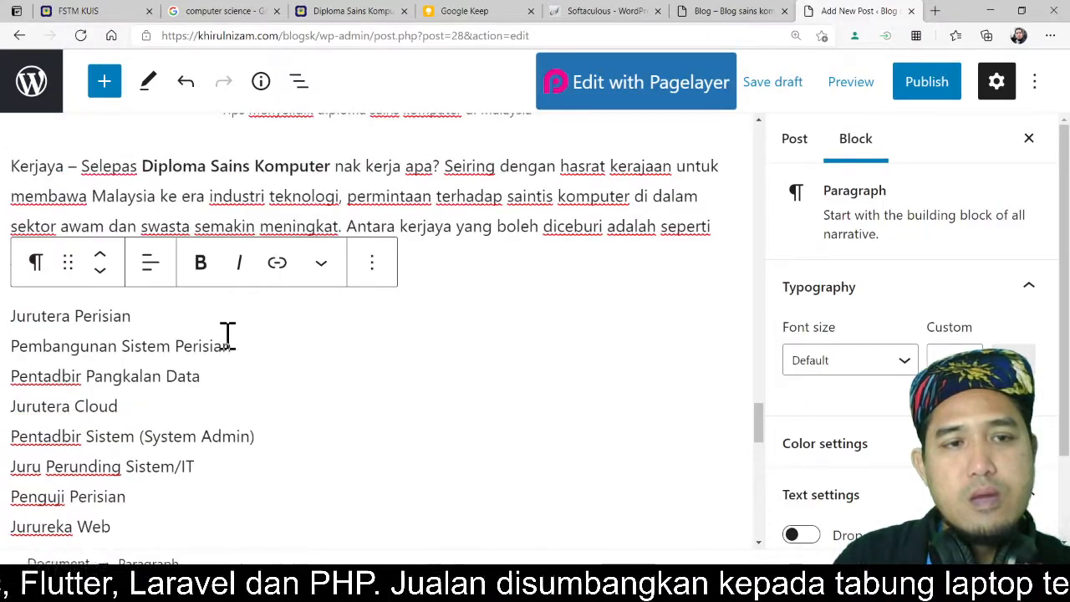
triple_click(14, 315)
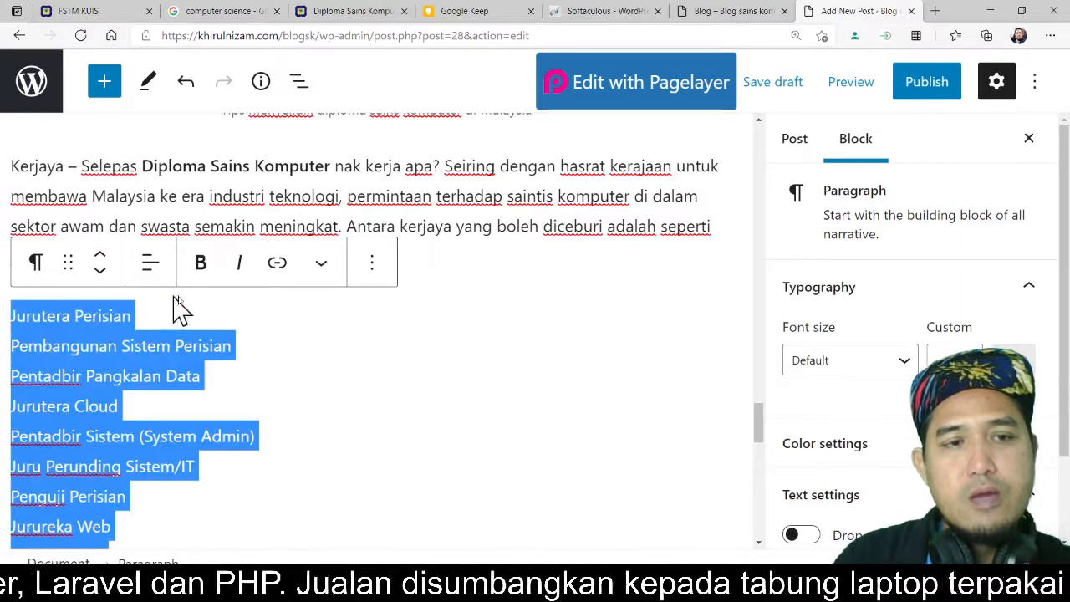
click(378, 266)
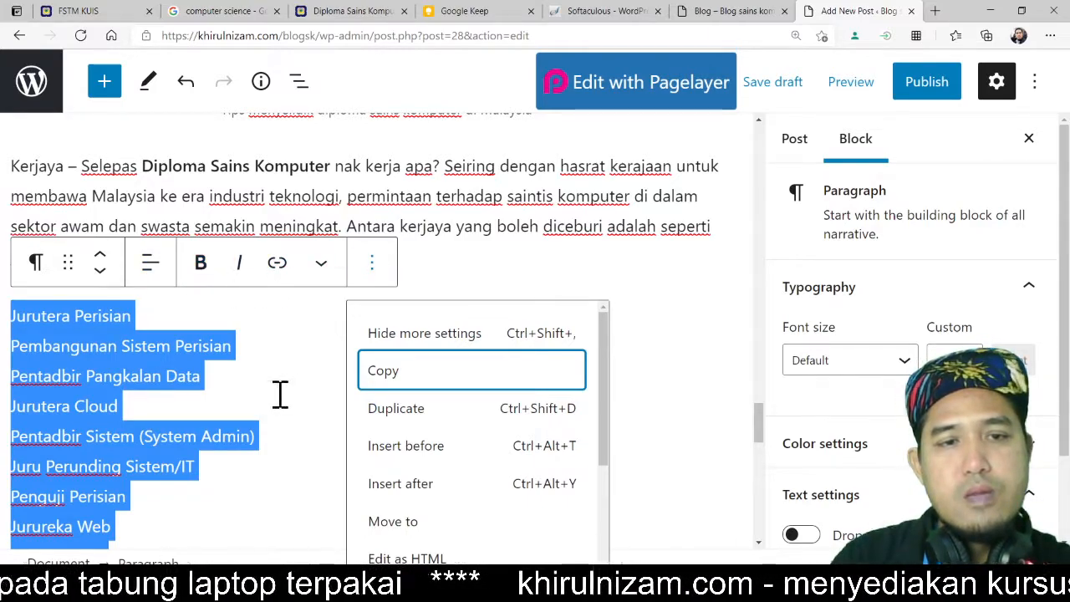
scroll(282, 402, down, 2)
scroll(282, 402, down, 5)
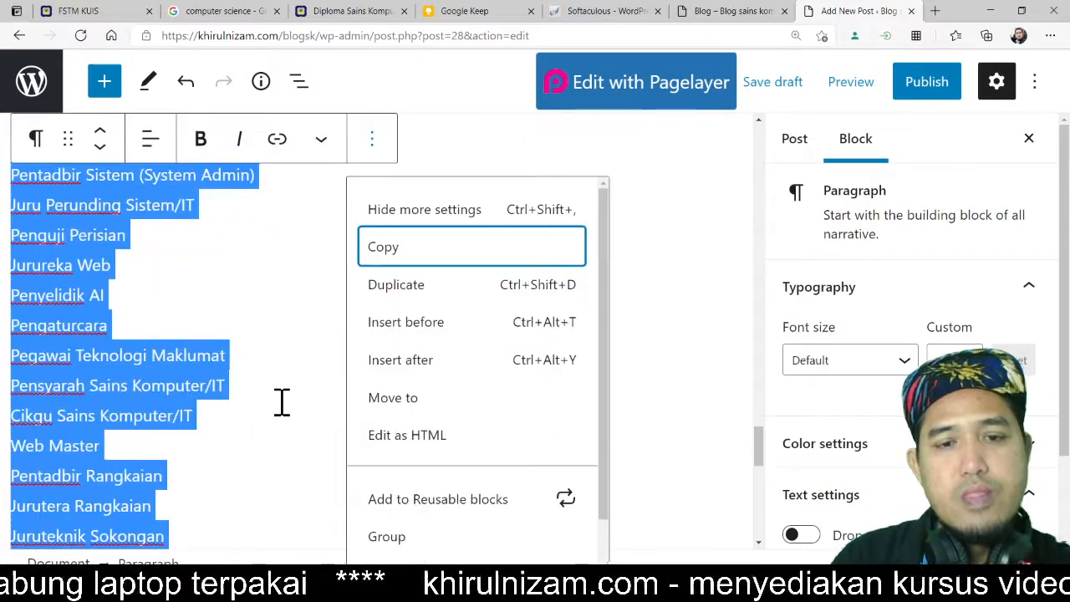
click(270, 377)
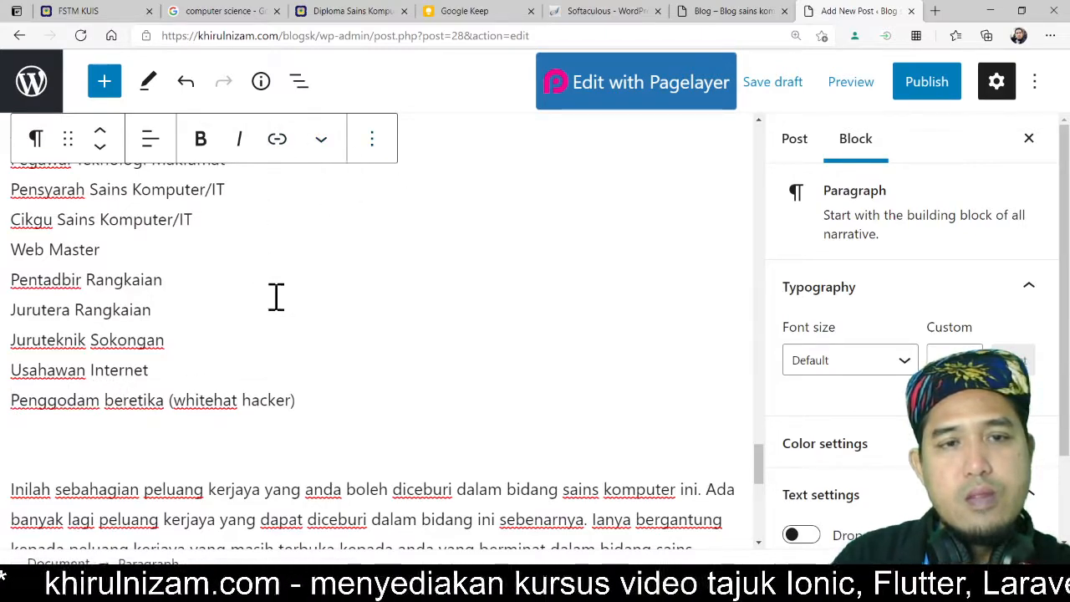
Step: Insert an empty List block after the job titles, before the 'Inilah sebahagian peluang' paragraph
click(376, 430)
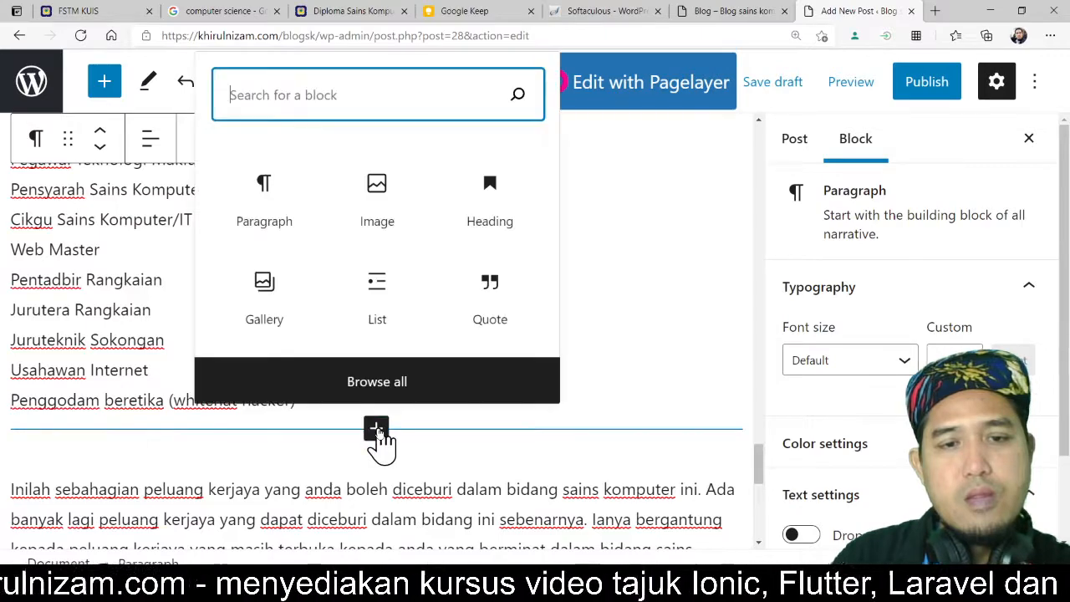
click(380, 288)
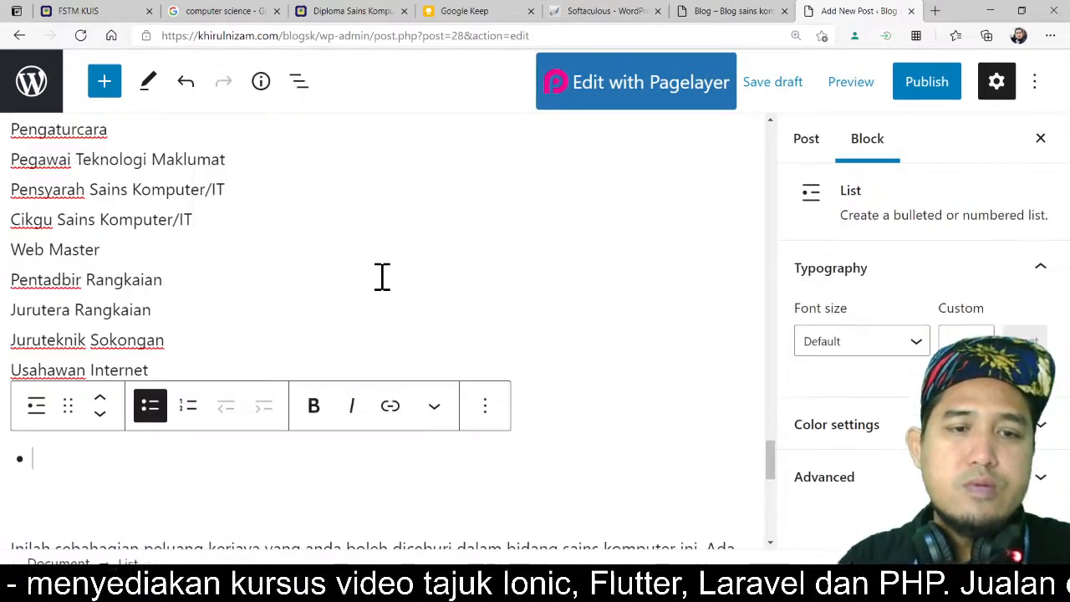
click(208, 352)
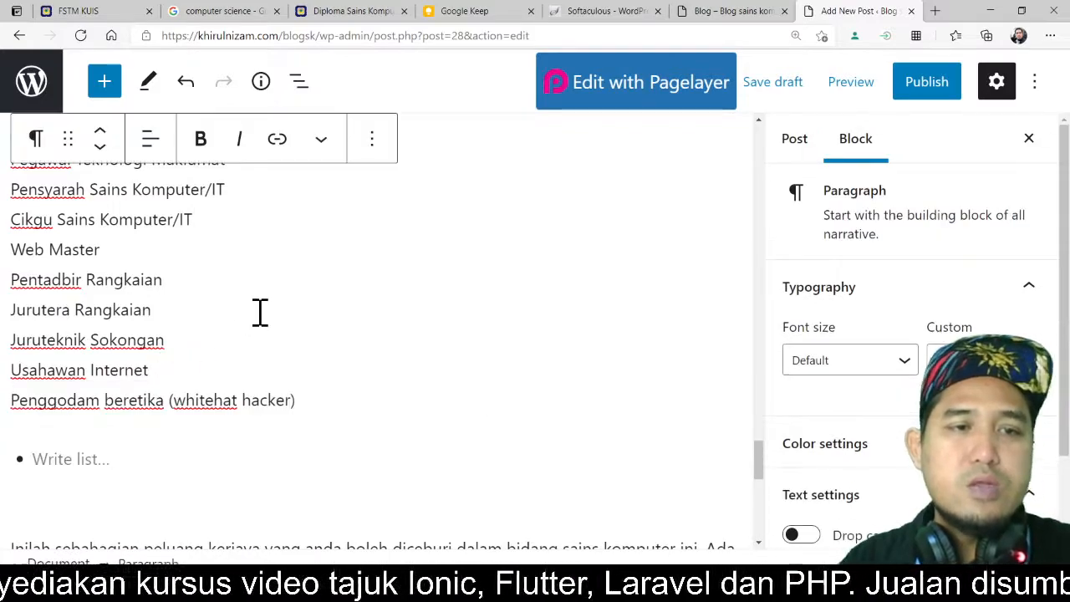
Step: Switch to the Google Keep note and scroll to the list of job titles under 'Kerjaya'
scroll(259, 311, up, 3)
scroll(260, 312, up, 2)
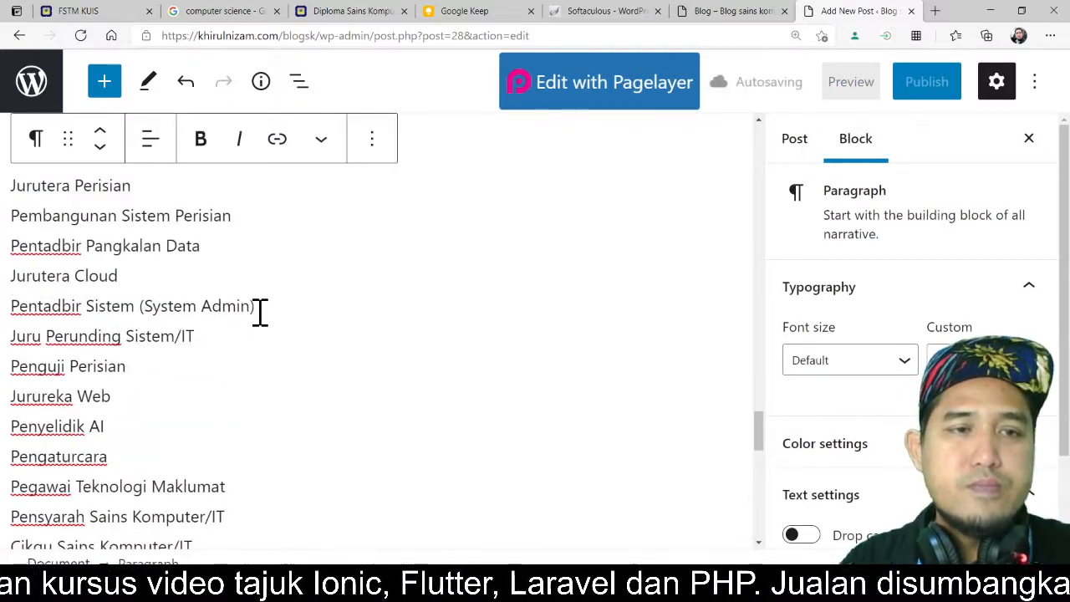
scroll(111, 209, down, 10)
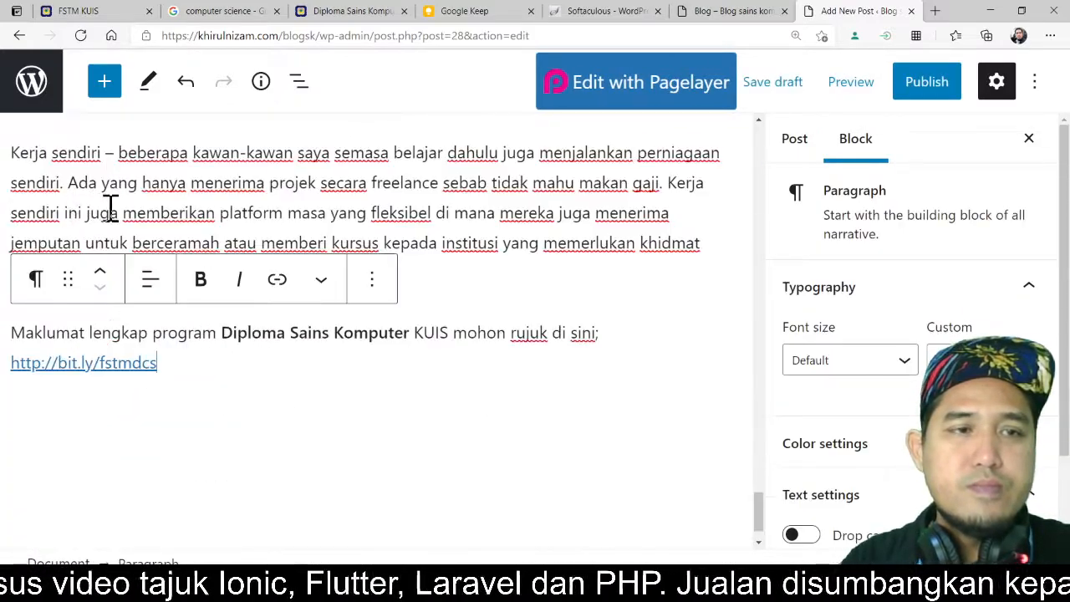
scroll(129, 239, up, 7)
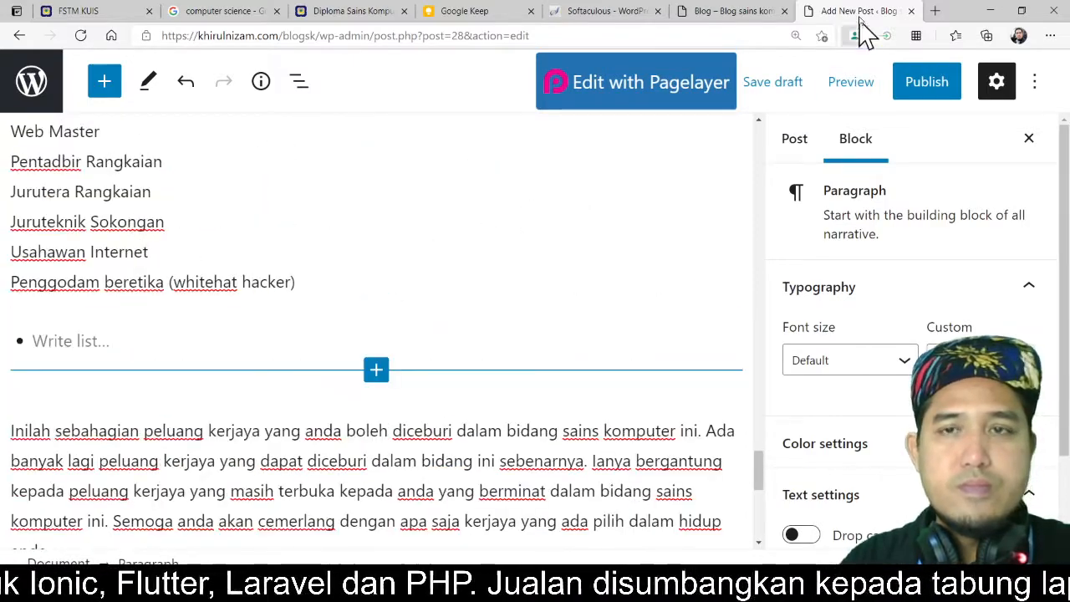
click(516, 15)
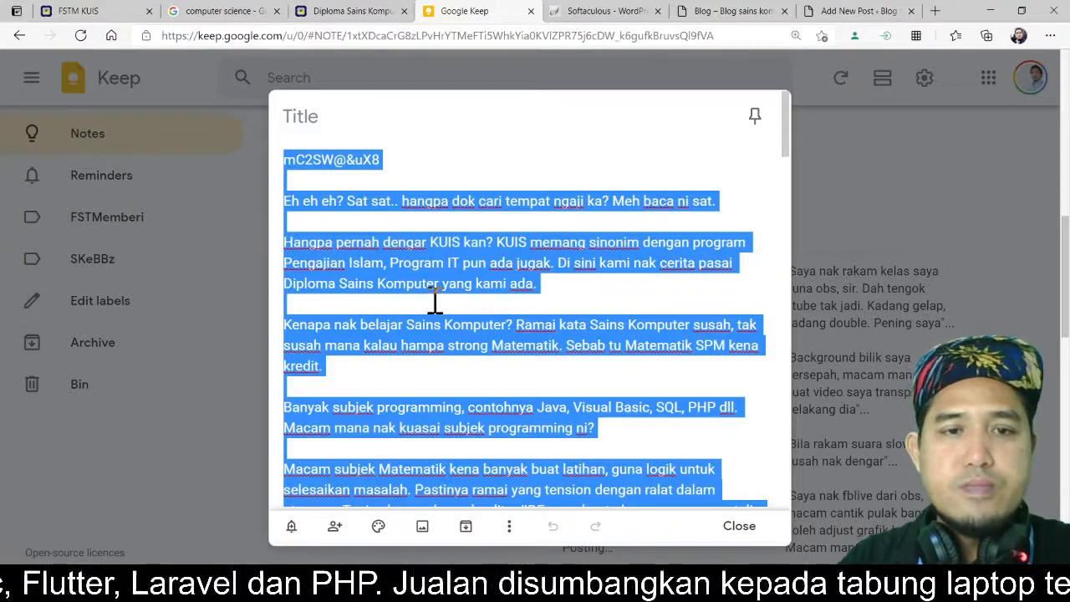
scroll(435, 296, down, 10)
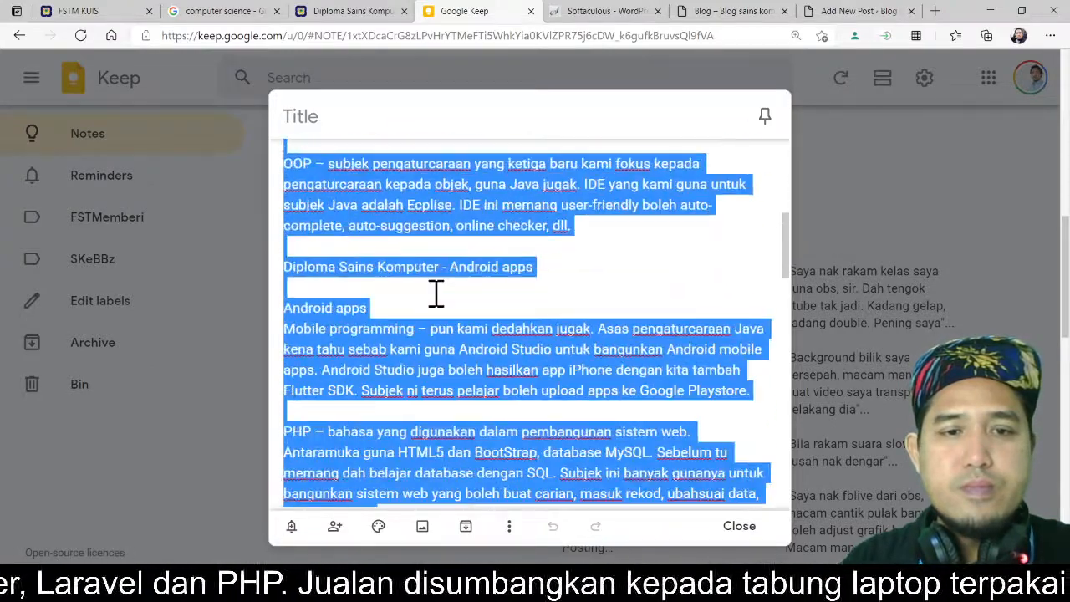
scroll(435, 292, down, 10)
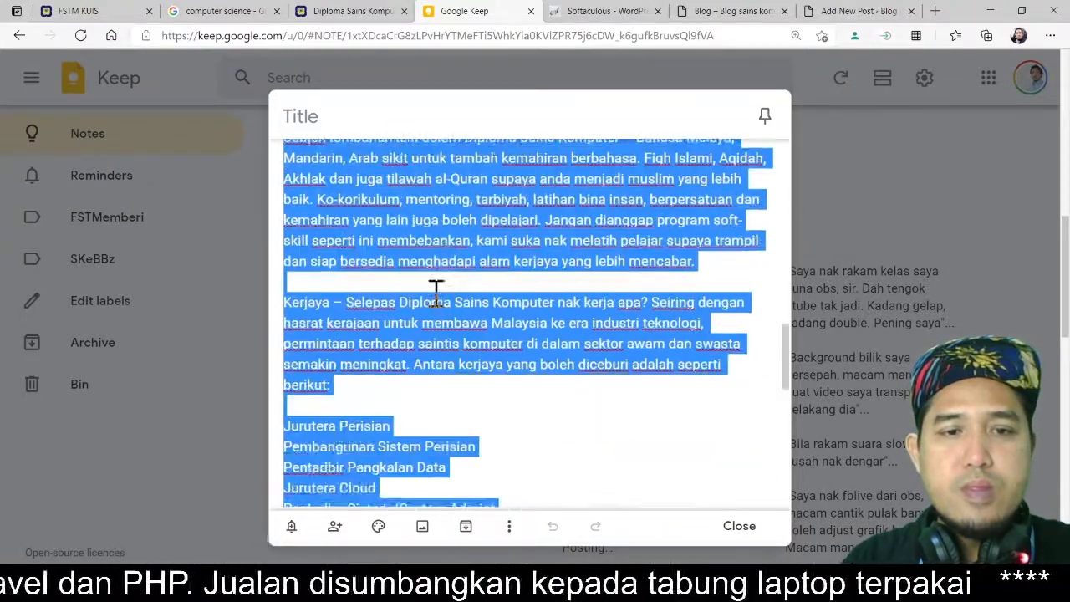
scroll(436, 292, down, 3)
click(312, 261)
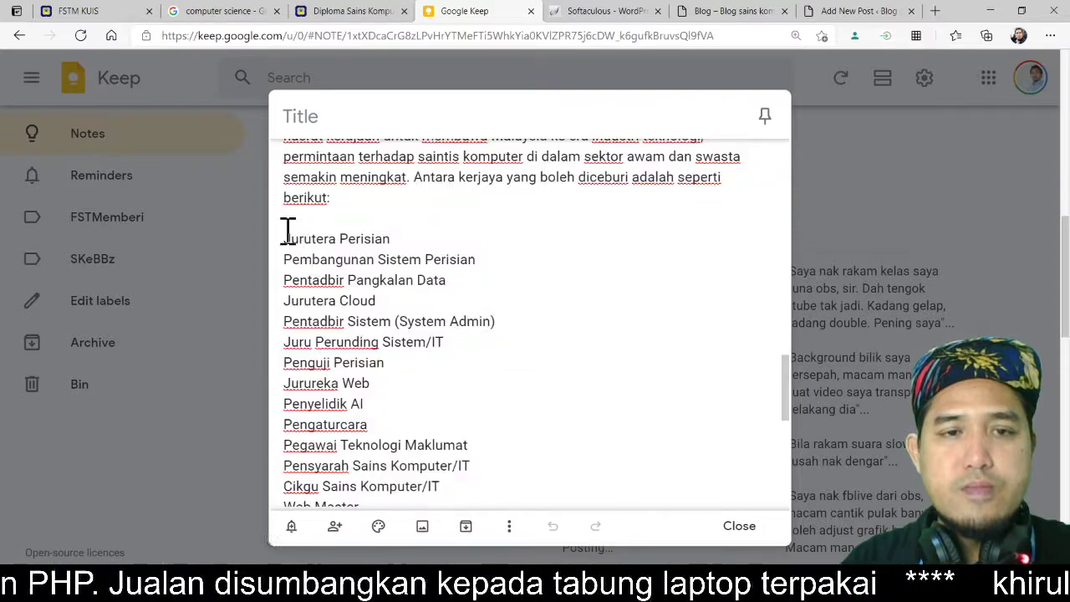
Step: Copy the job titles from the Keep note and paste them into the empty List block as bullet points
drag(287, 231, 406, 267)
scroll(409, 268, down, 3)
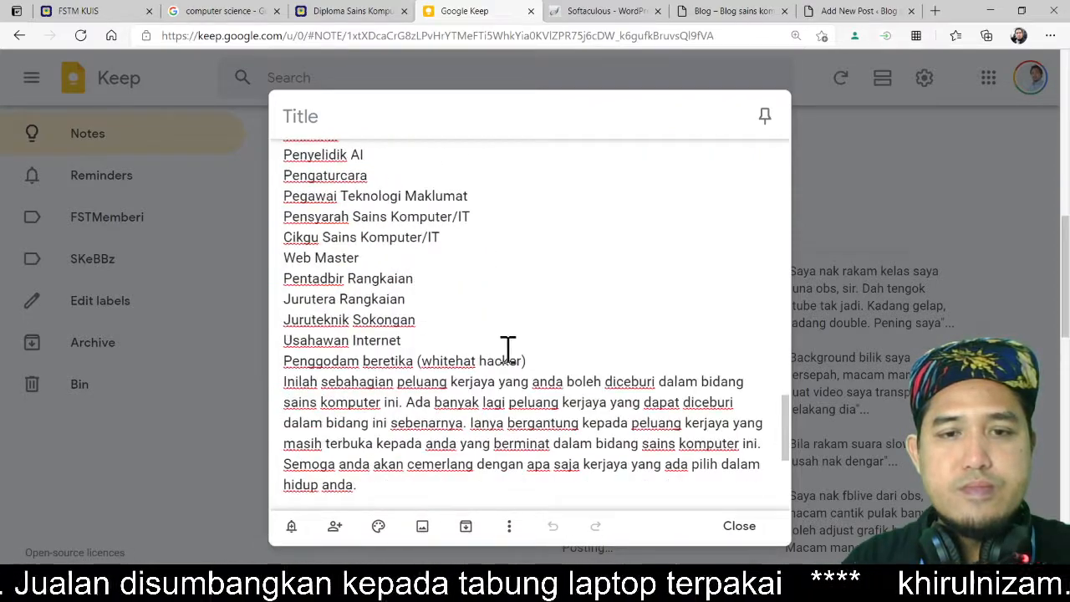
shift+click(559, 359)
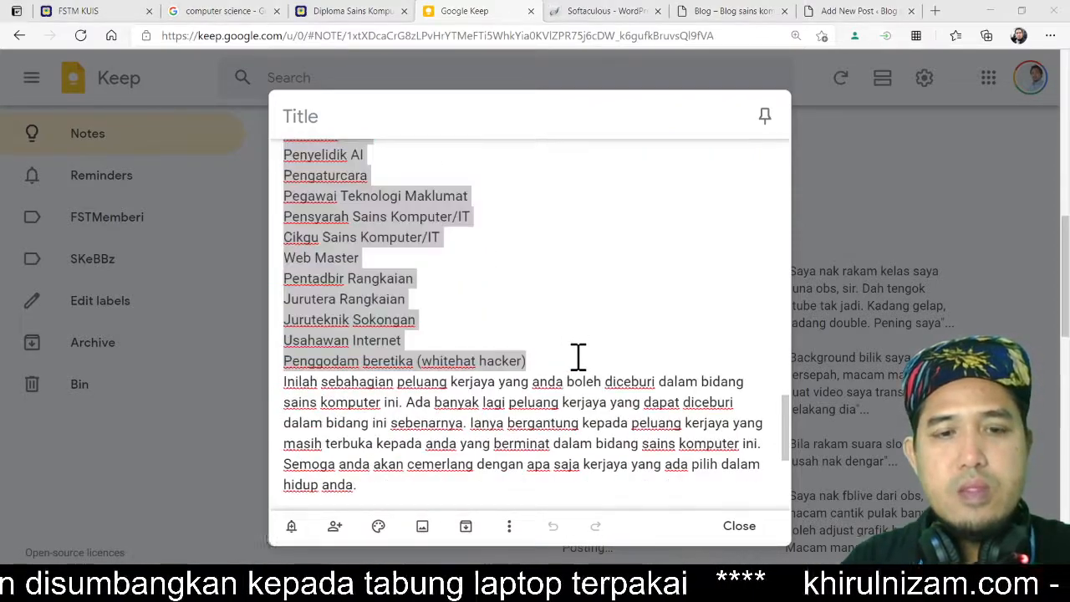
key(ctrl+9)
click(138, 347)
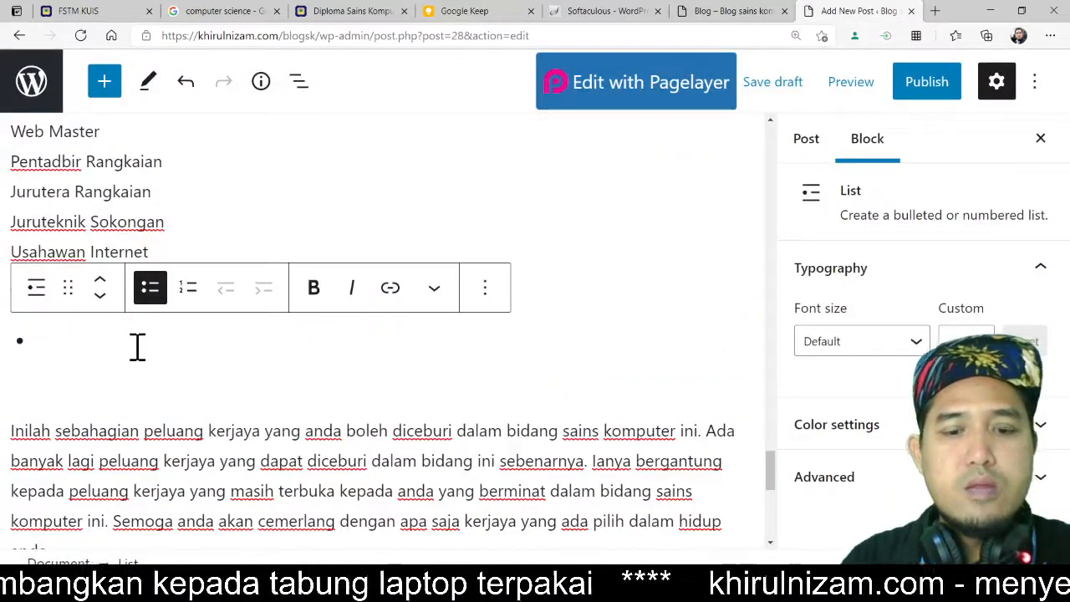
text(Penggodam beretika (whitehat hacker))
Step: Remove the original plain paragraph block of job titles above the new bulleted list
scroll(338, 284, up, 8)
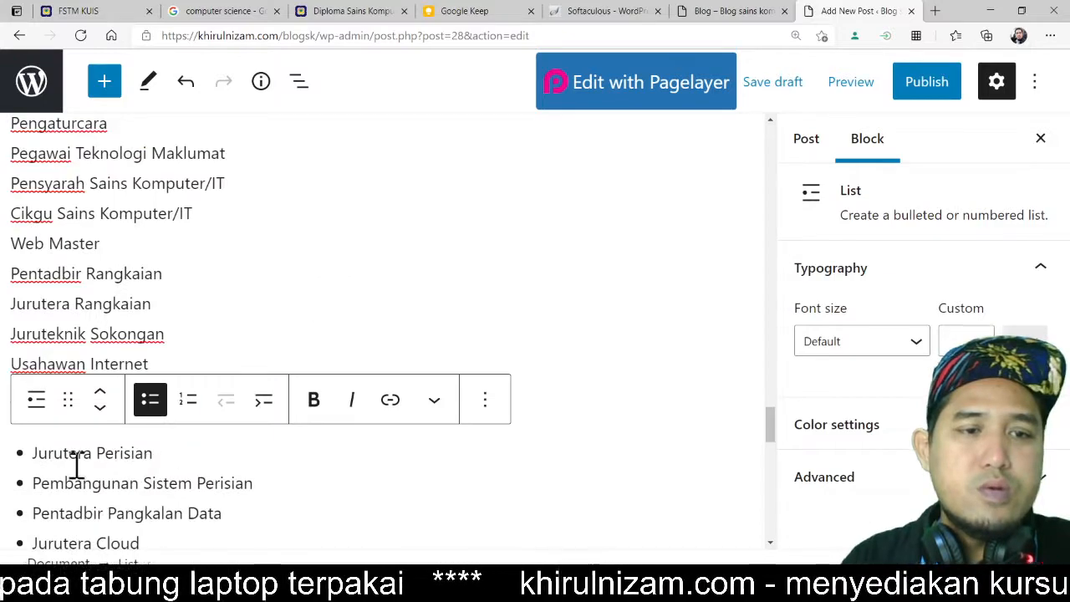
click(112, 293)
scroll(163, 280, up, 1)
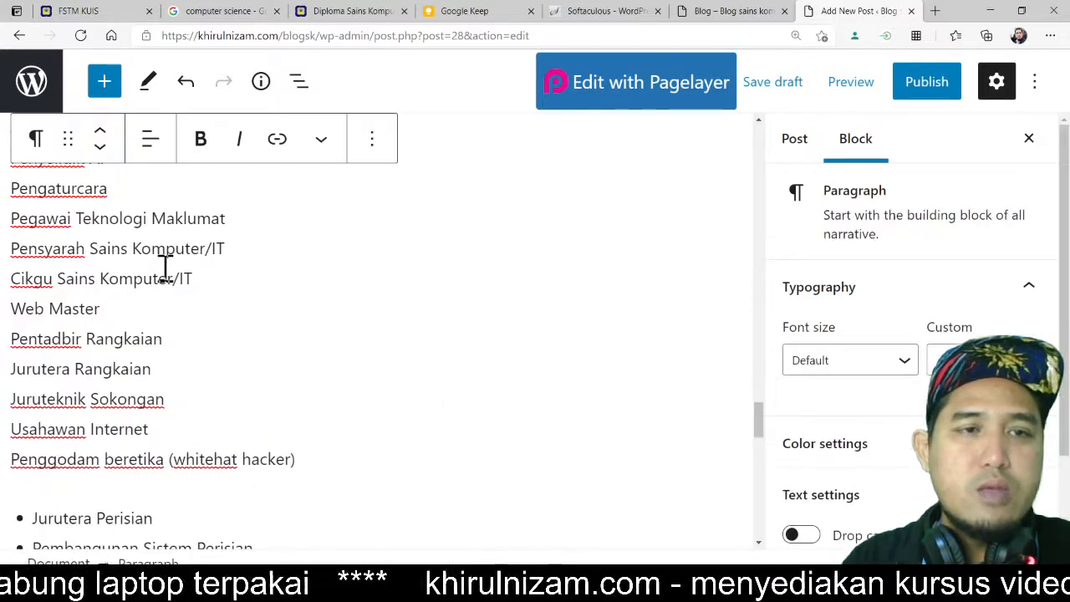
scroll(165, 267, up, 2)
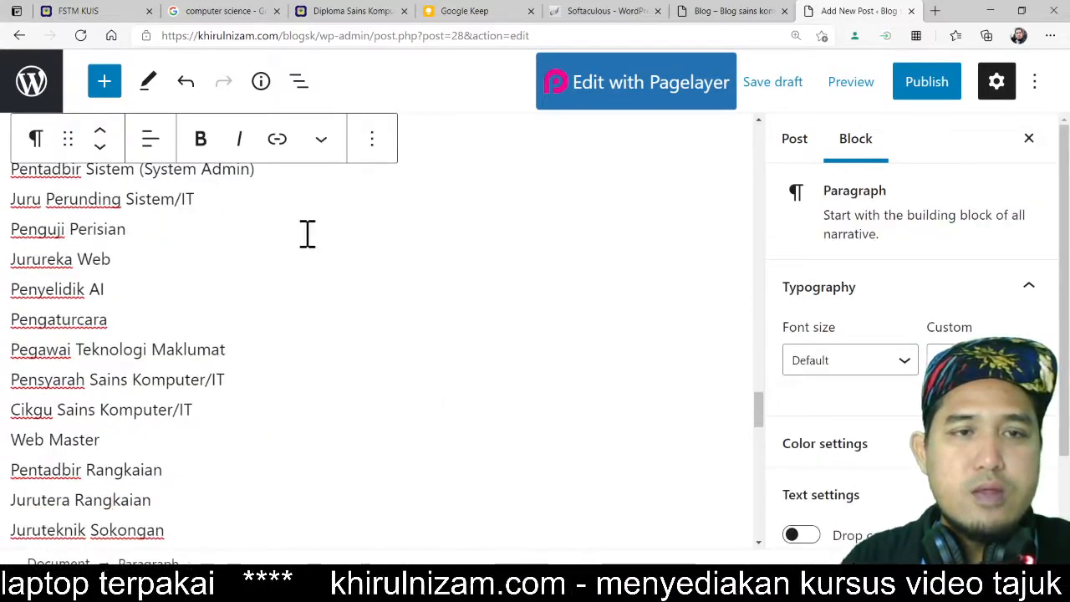
click(370, 144)
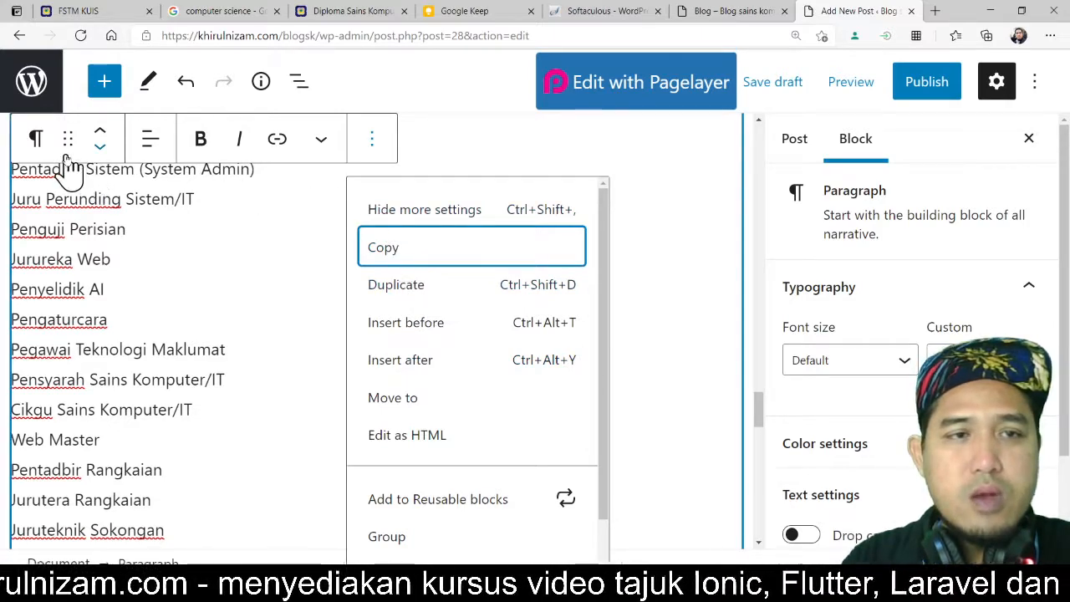
click(321, 148)
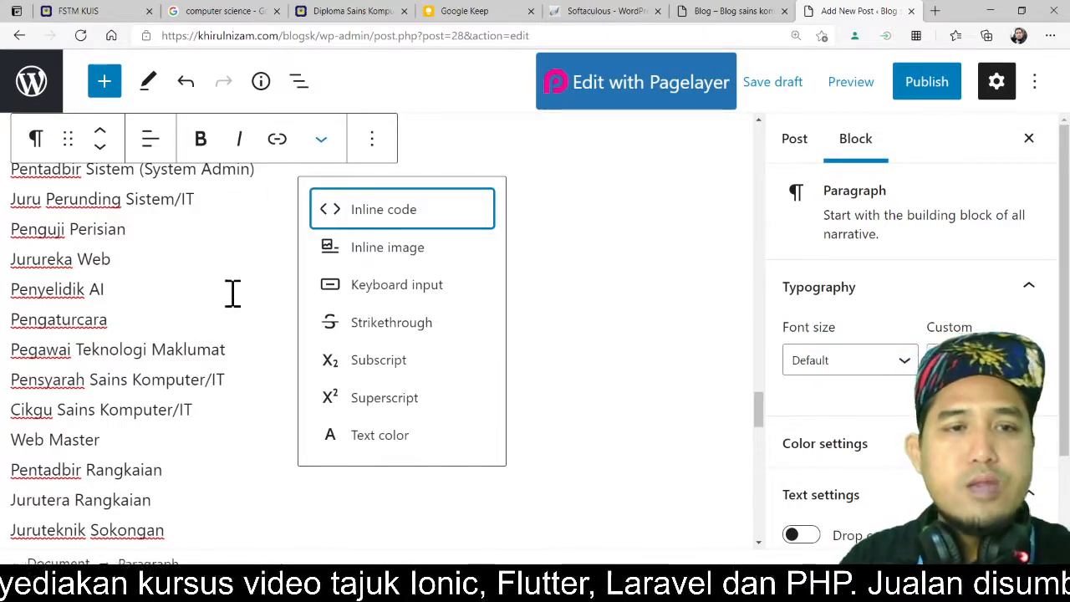
key(ctrl+minus)
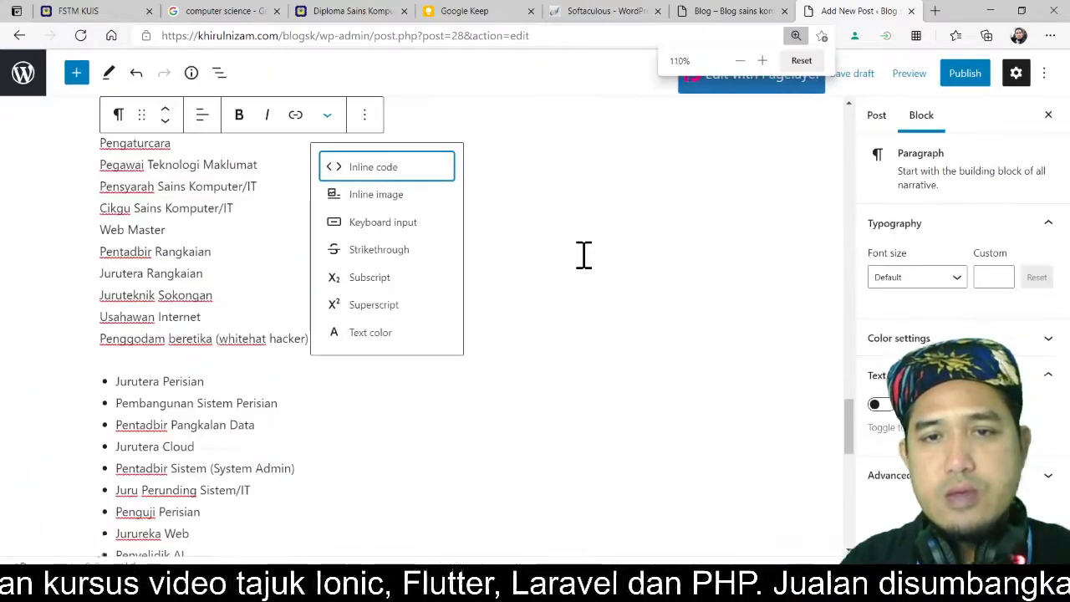
key(ctrl+minus)
scroll(540, 272, up, 3)
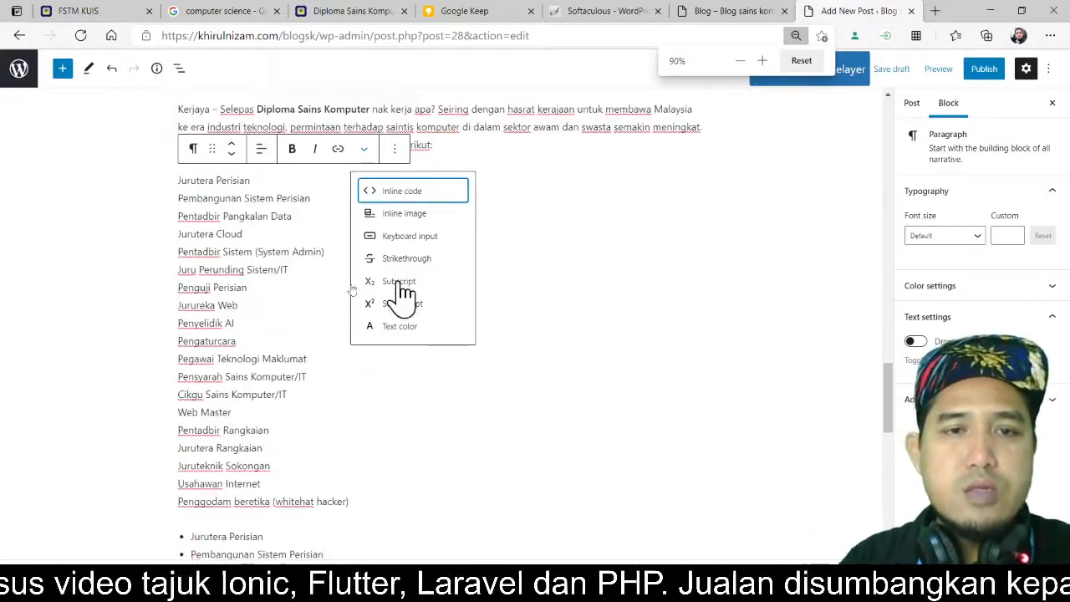
click(216, 292)
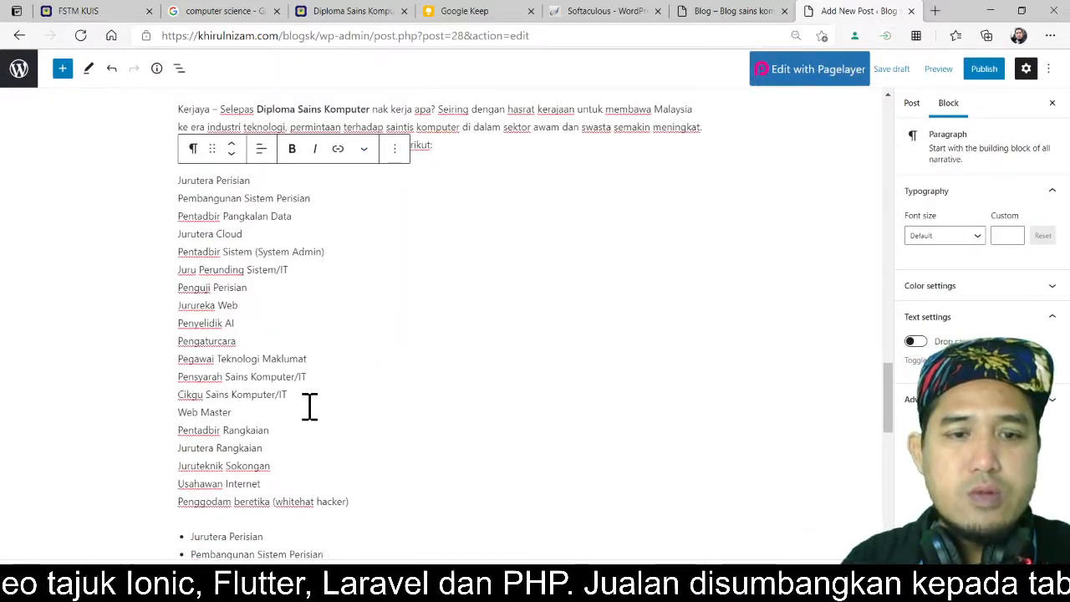
click(391, 151)
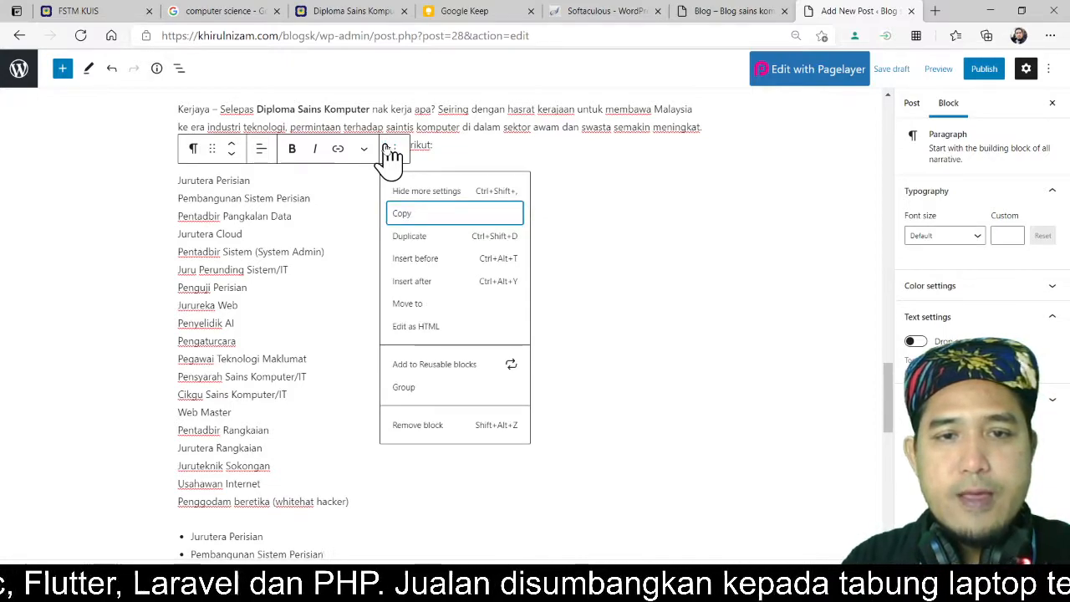
click(477, 427)
Step: Insert an Image block after the 'Kerja sendiri' paragraph and upload 'diploma sains komputer - scratch' from the DSK folder
scroll(428, 268, up, 2)
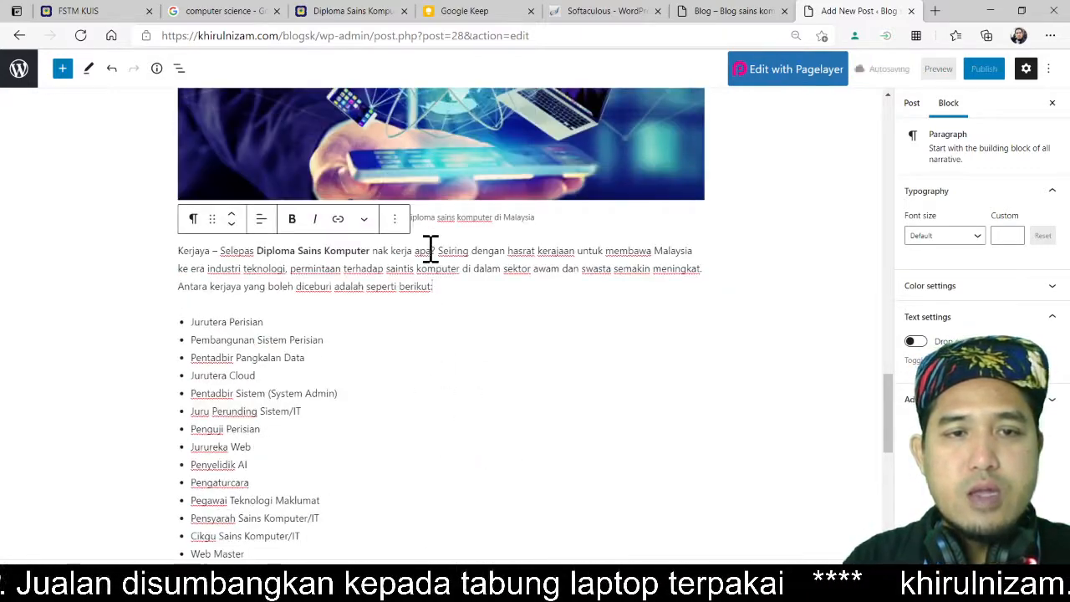
scroll(512, 280, down, 1)
scroll(499, 337, down, 4)
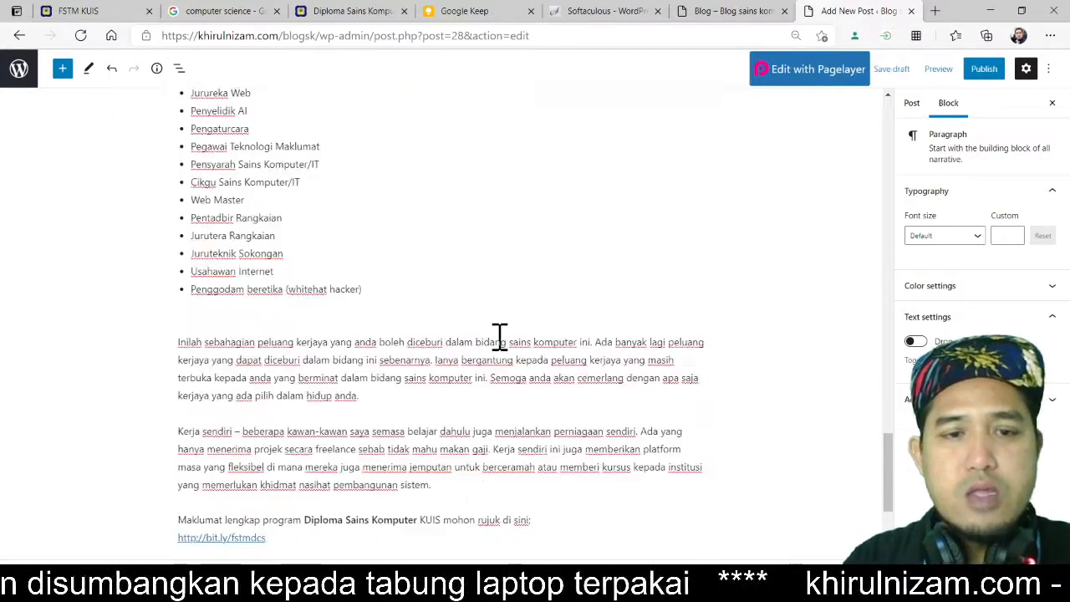
scroll(326, 367, down, 1)
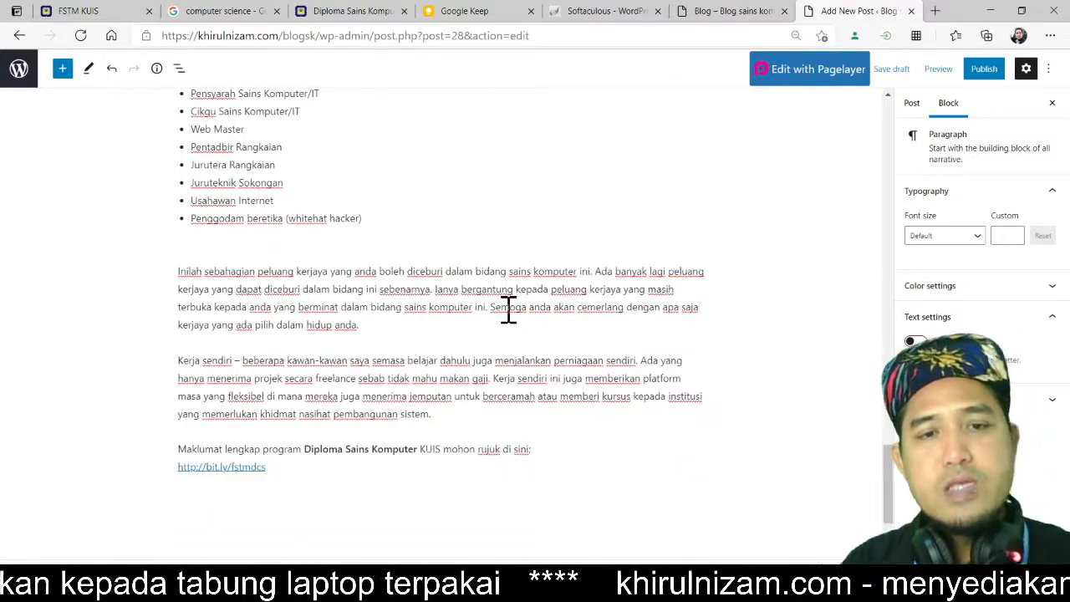
key(ctrl+plus)
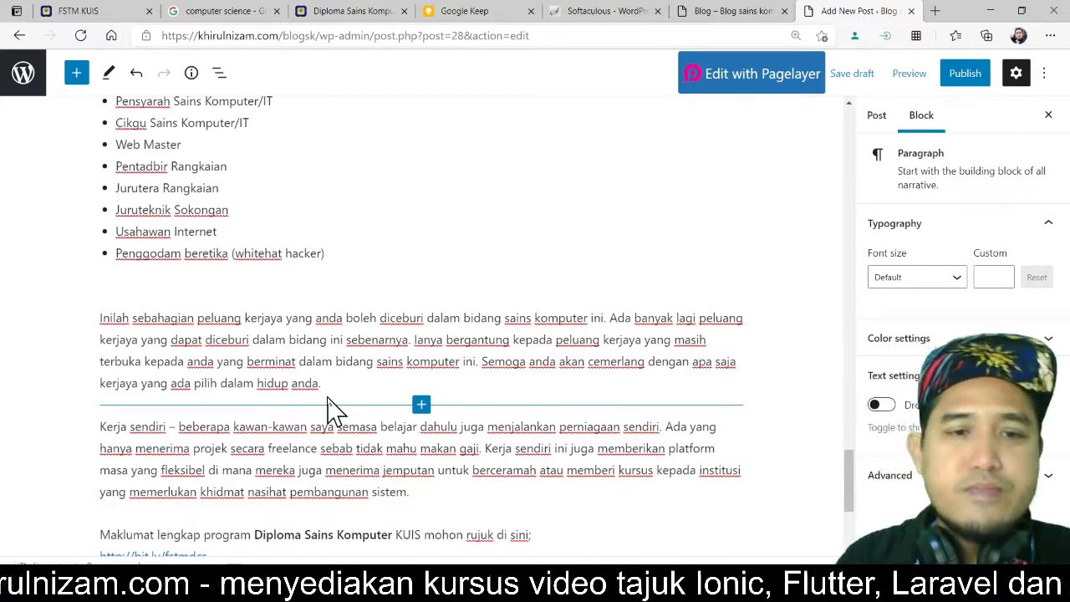
scroll(426, 447, down, 1)
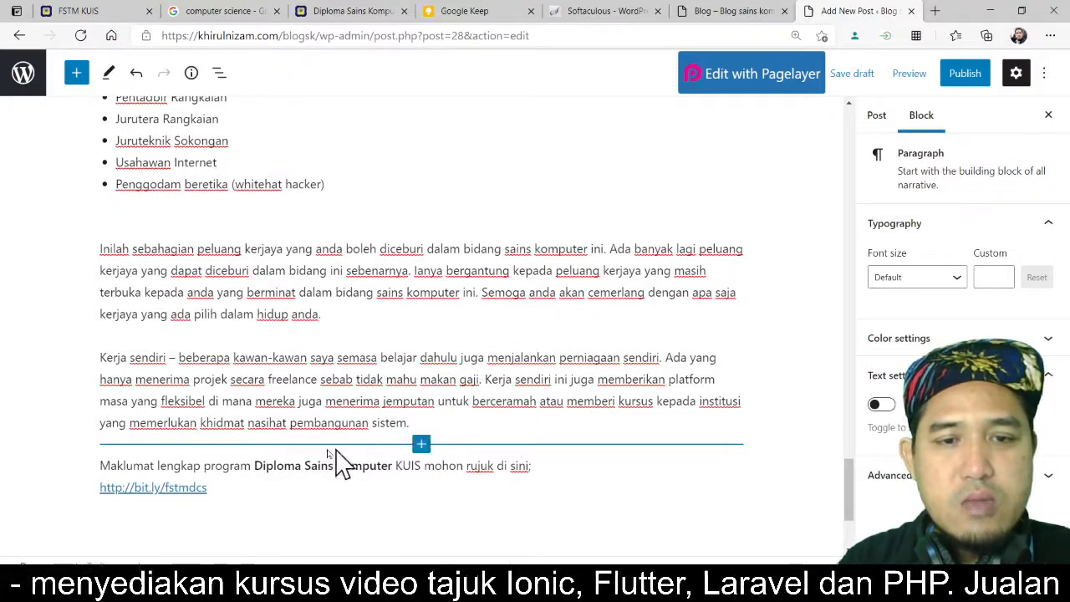
click(423, 445)
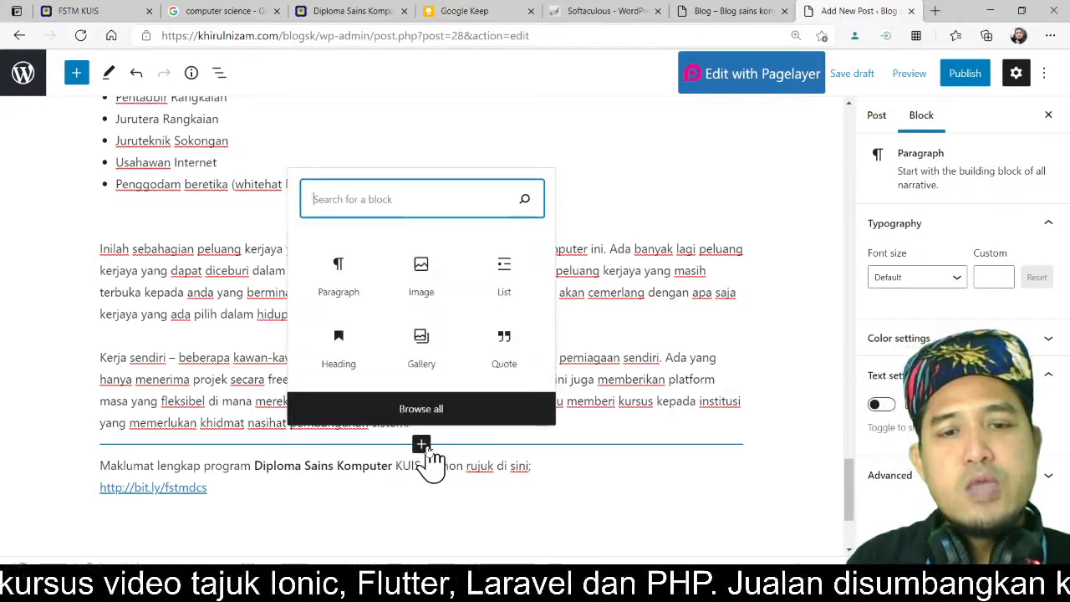
click(423, 280)
click(148, 514)
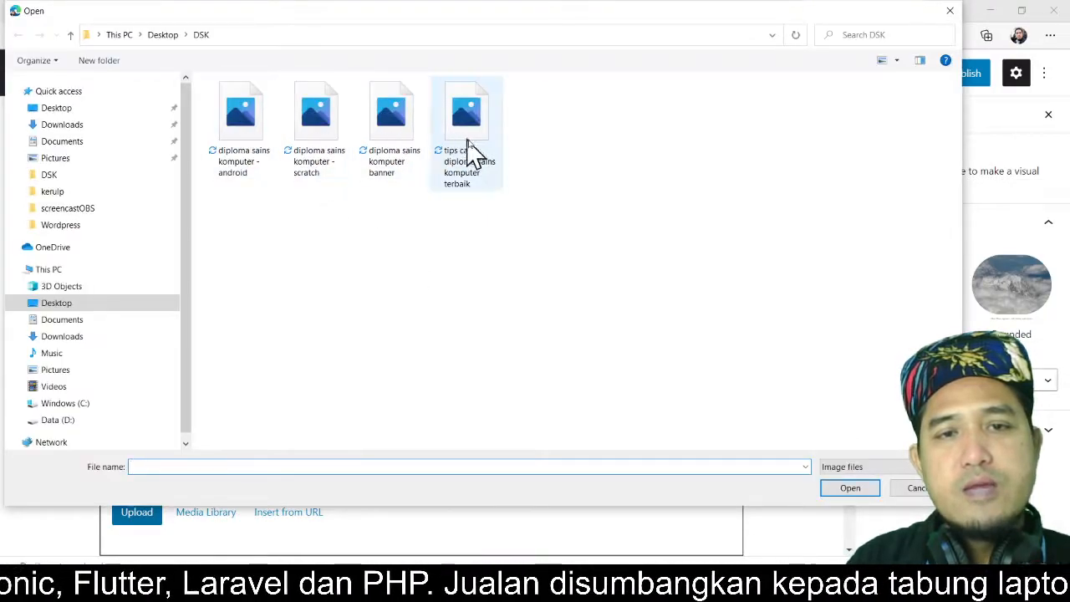
click(322, 167)
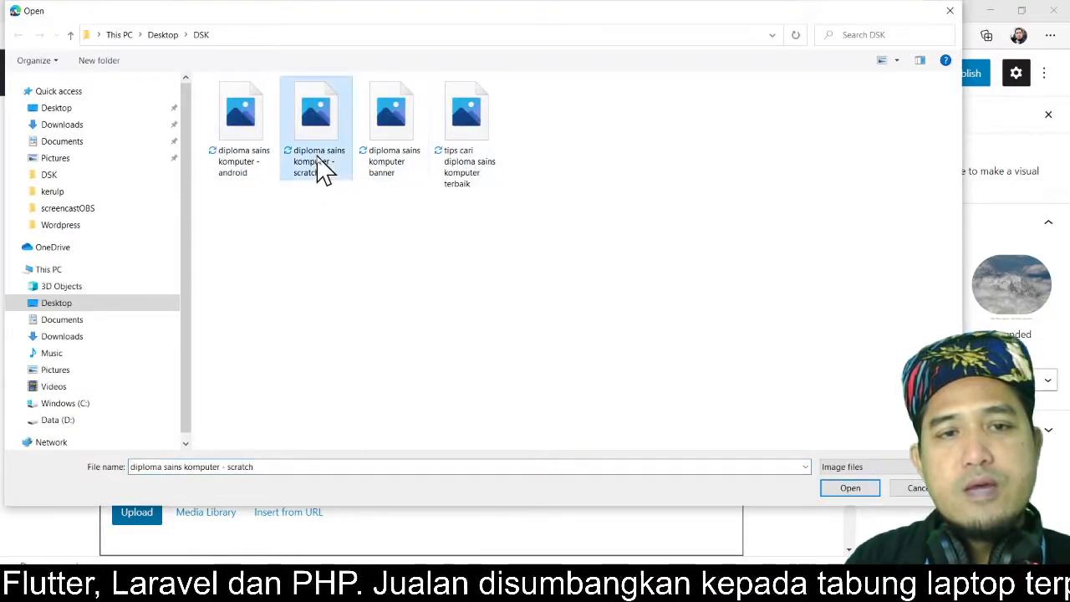
click(848, 490)
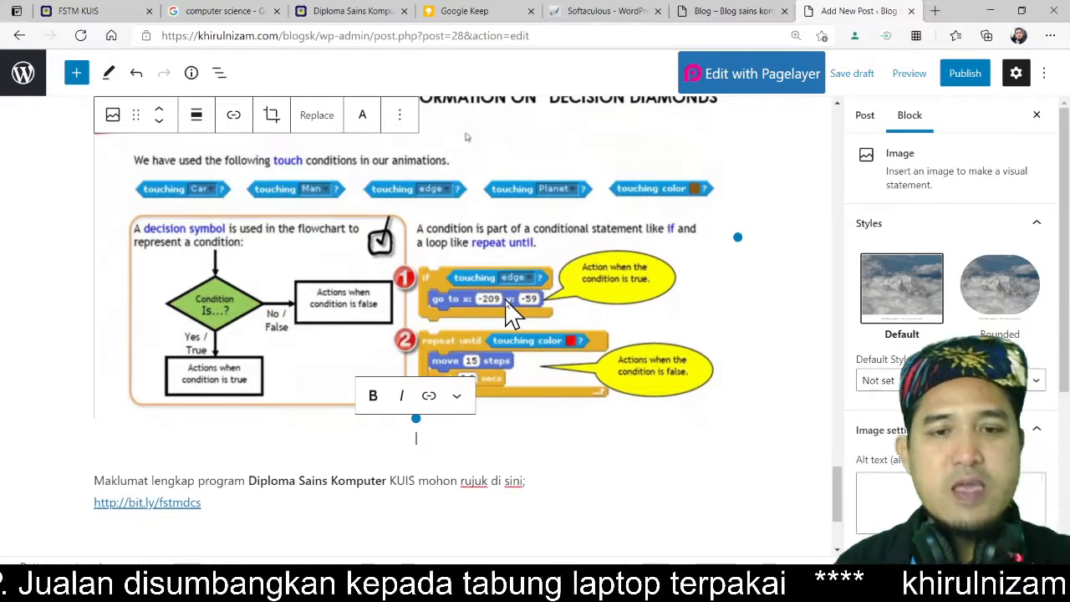
Step: Caption the uploaded image 'Diploma sains komputer - skratch'
text(D)
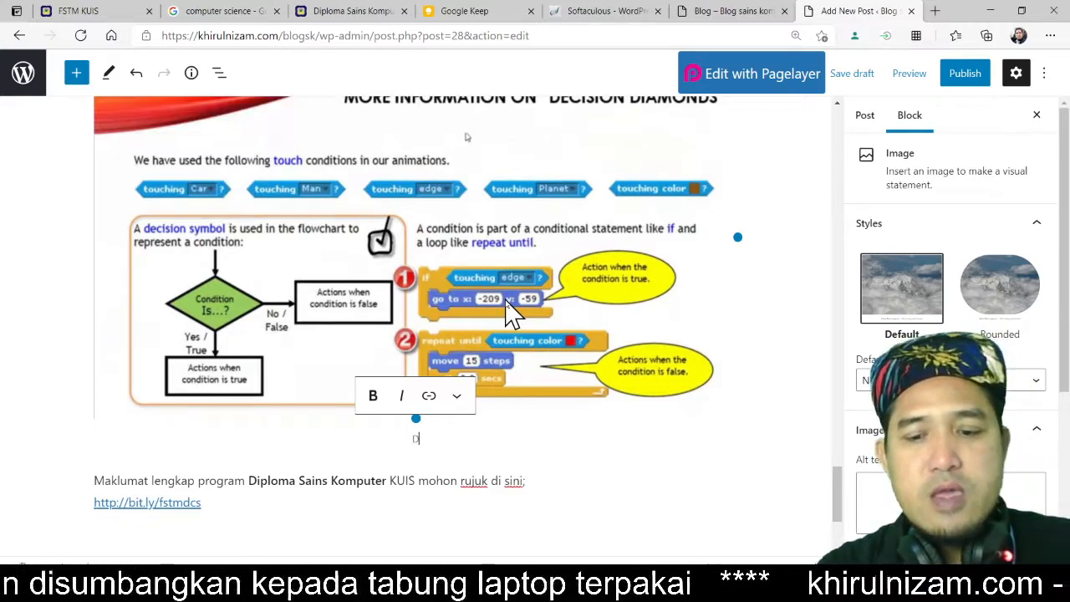
text(iploma sains kom)
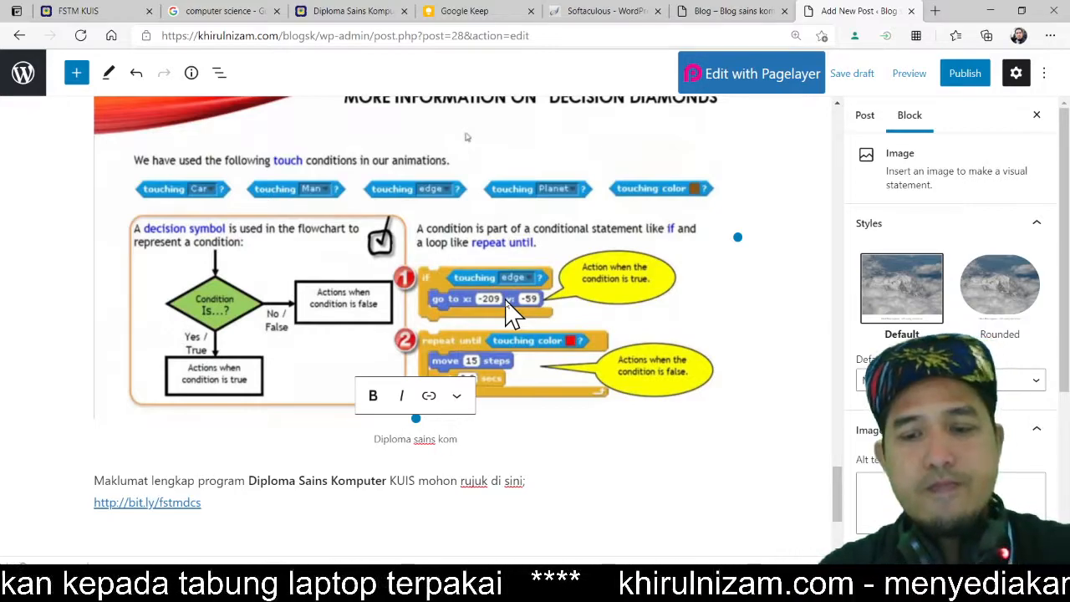
text(puter)
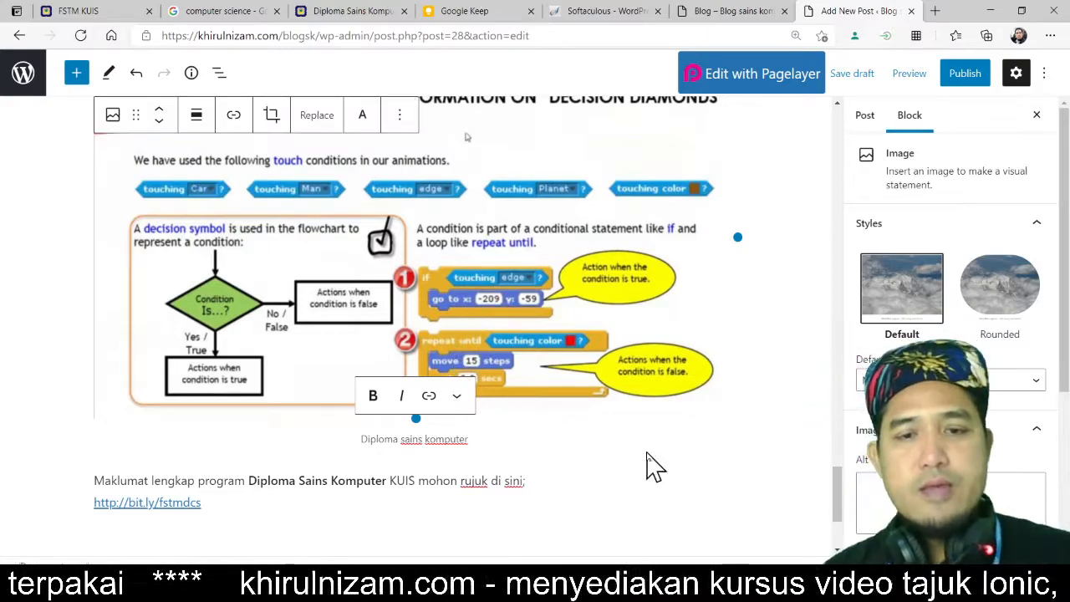
key(ctrl+plus)
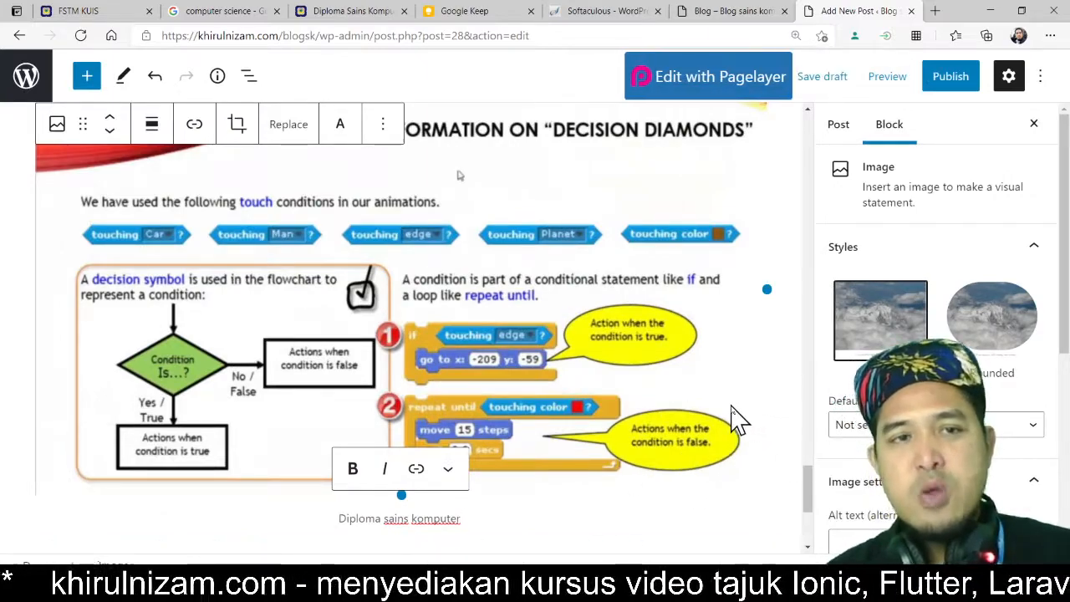
scroll(748, 443, down, 3)
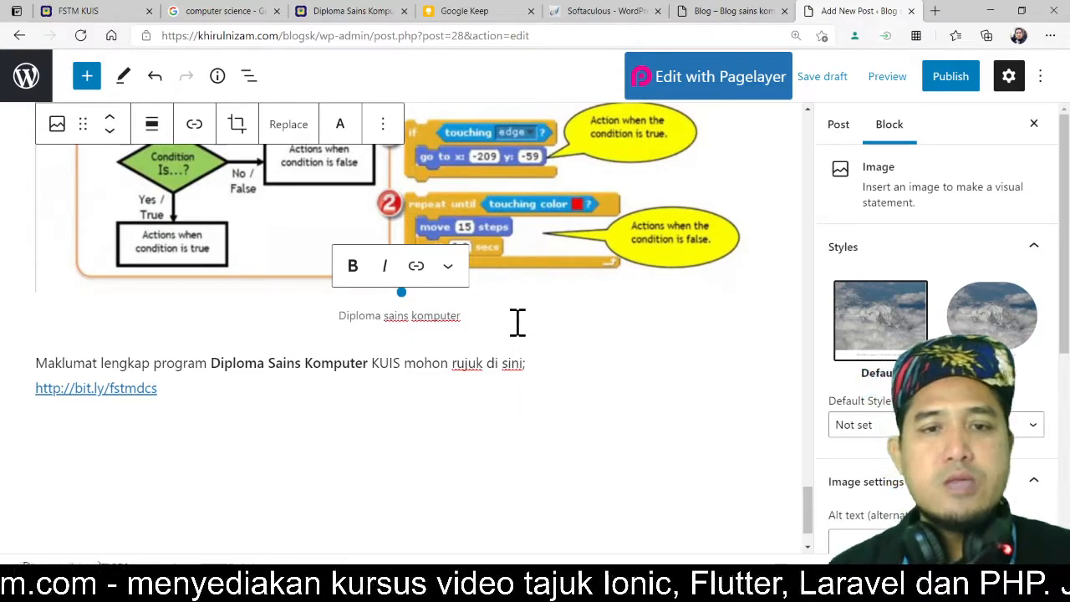
text(- )
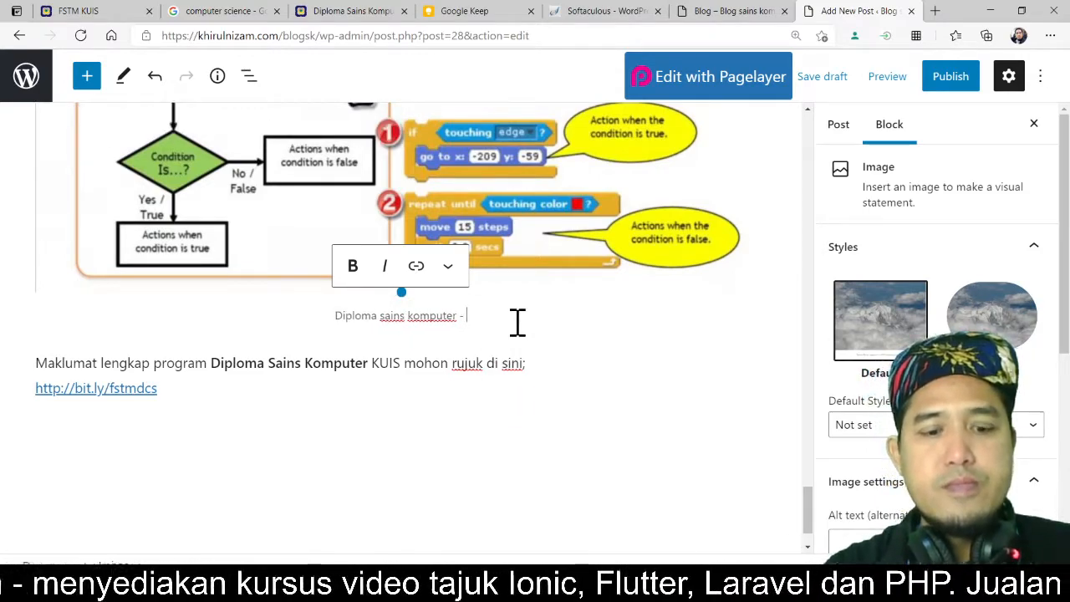
text(skrac)
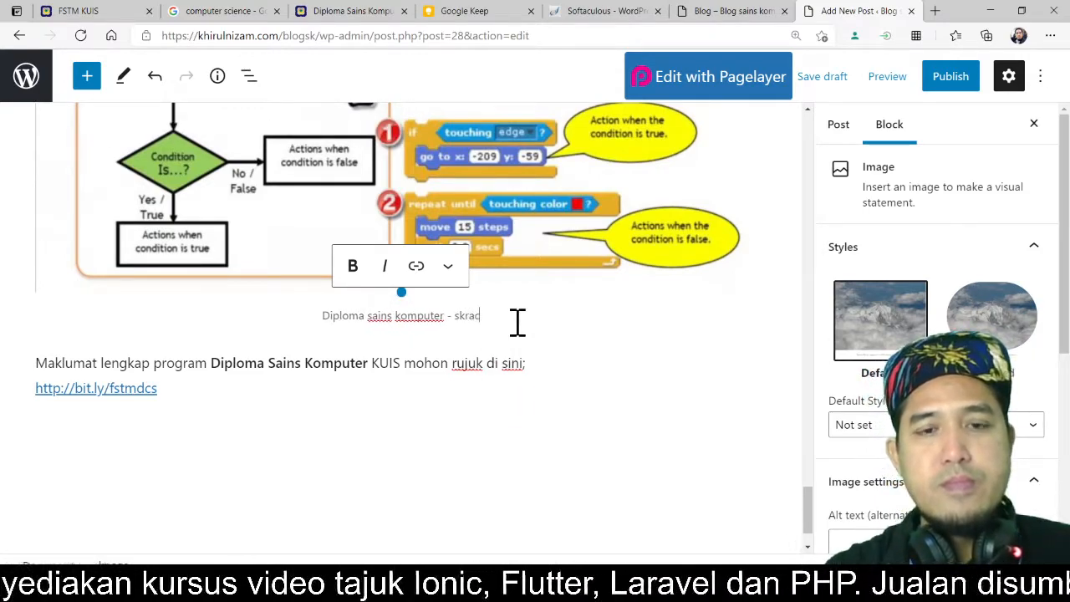
key(BackSpace)
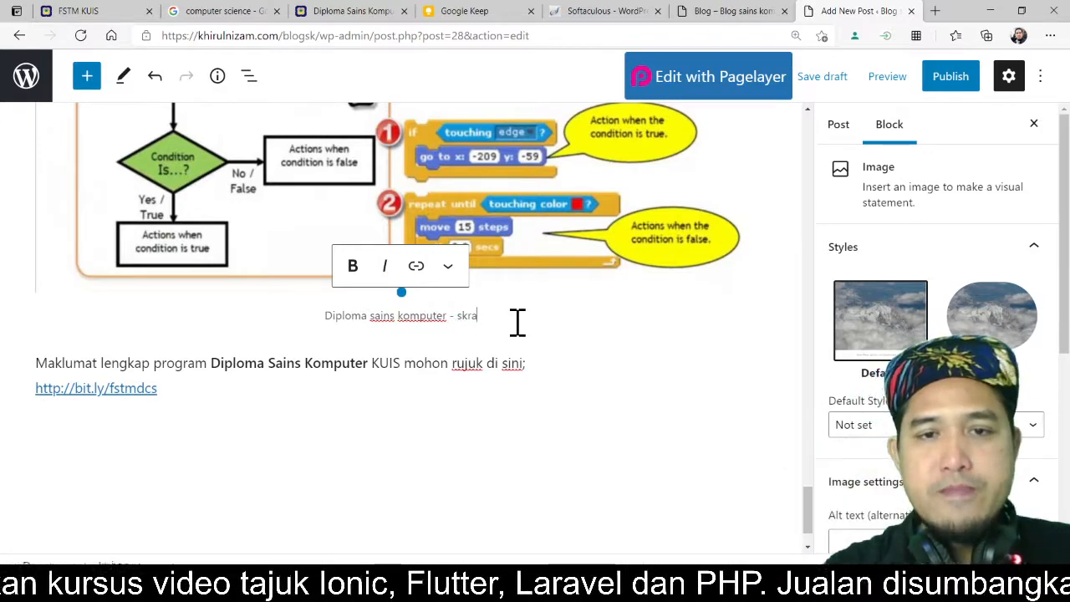
text(tch)
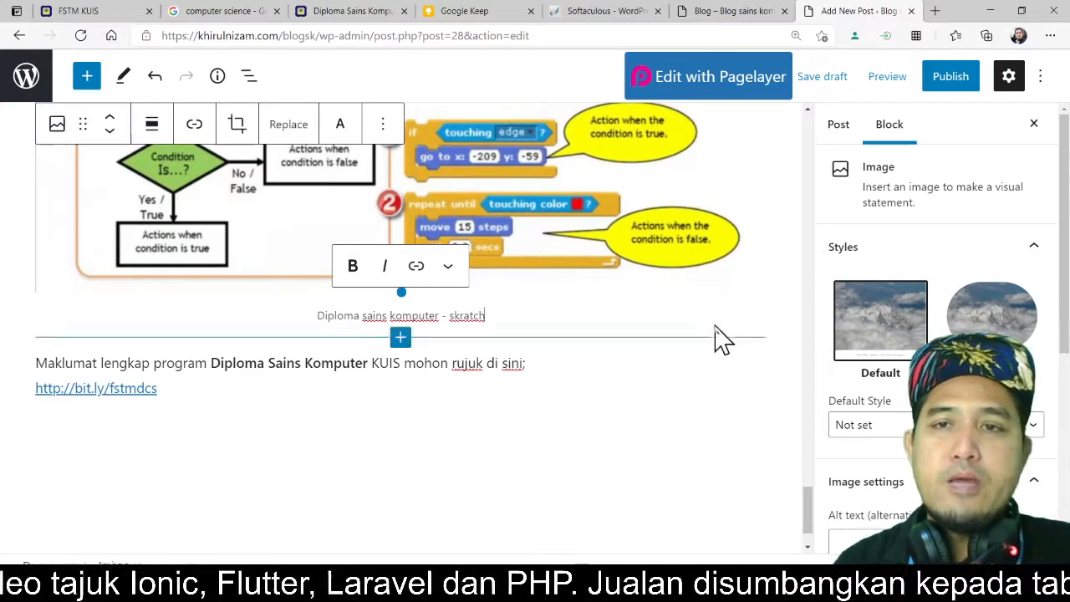
Step: Publish the post, confirming in the pre-publish panel
click(652, 377)
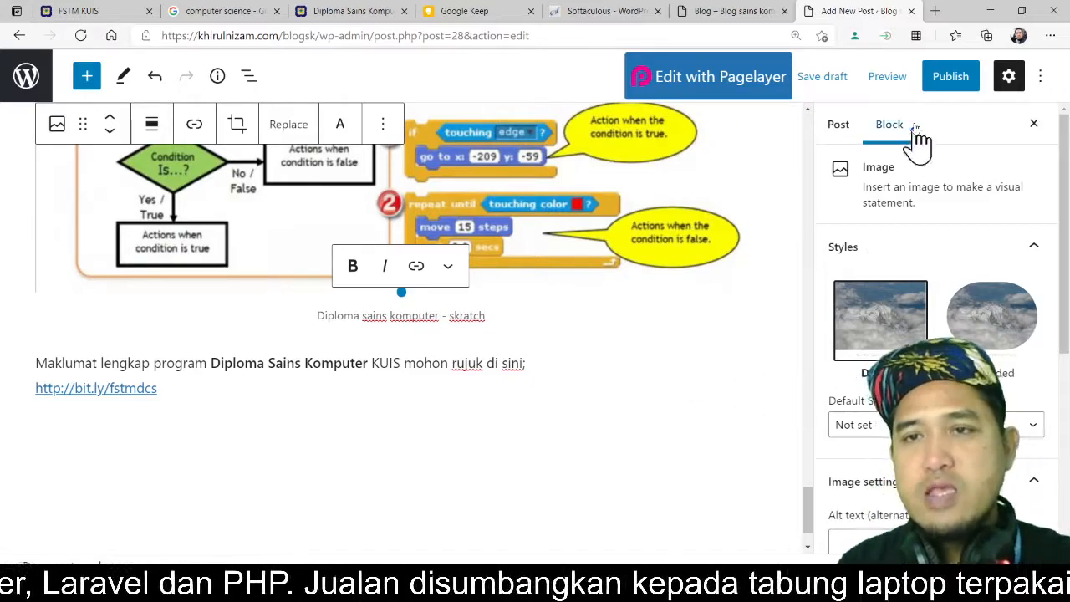
click(949, 88)
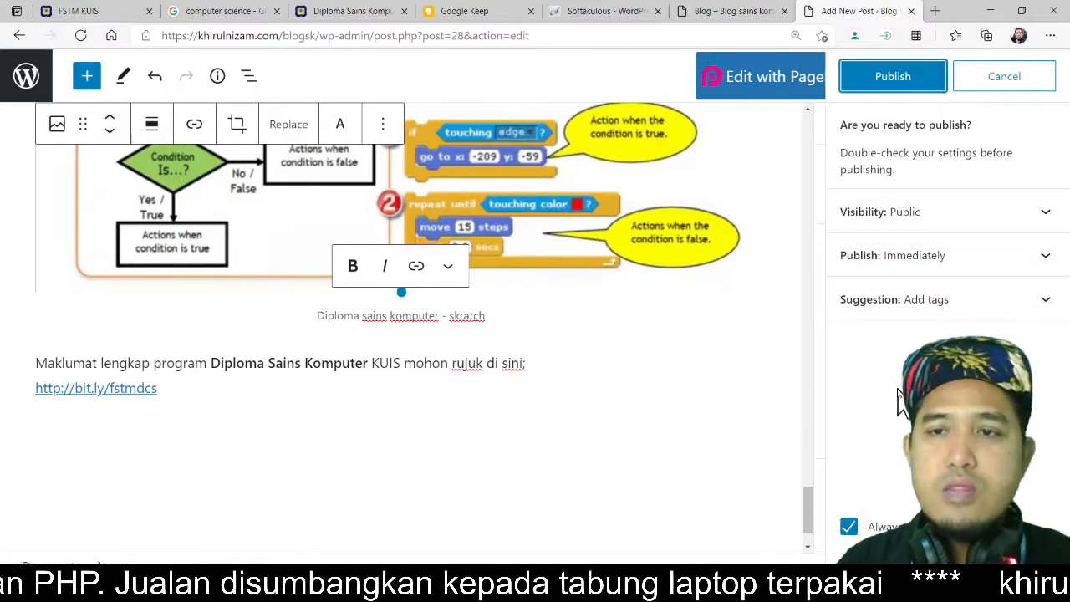
click(916, 90)
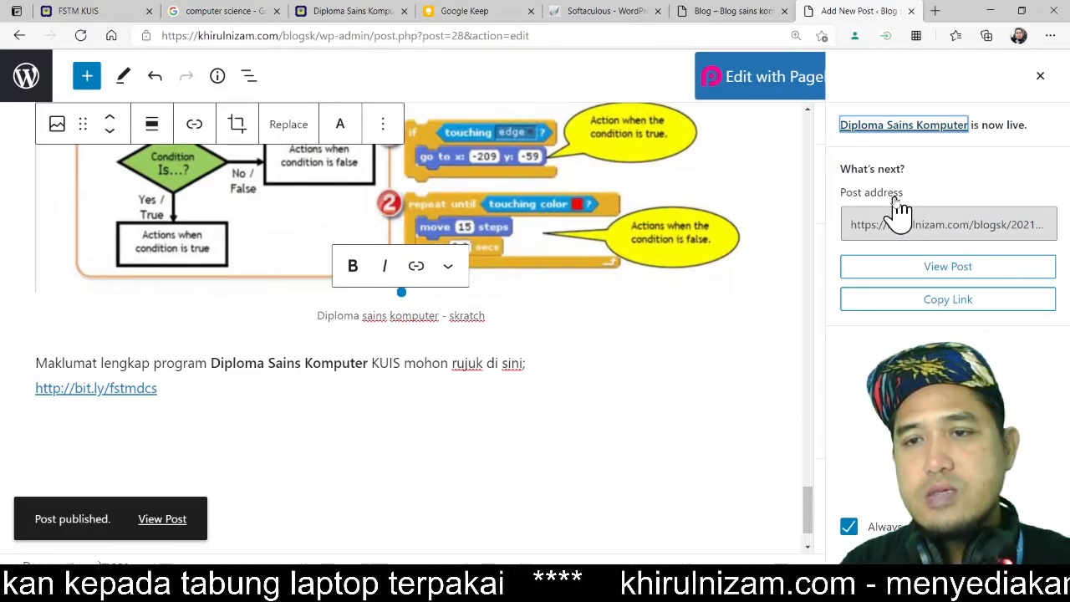
Step: Open the published post in a new tab to view it
right_click(972, 269)
click(974, 279)
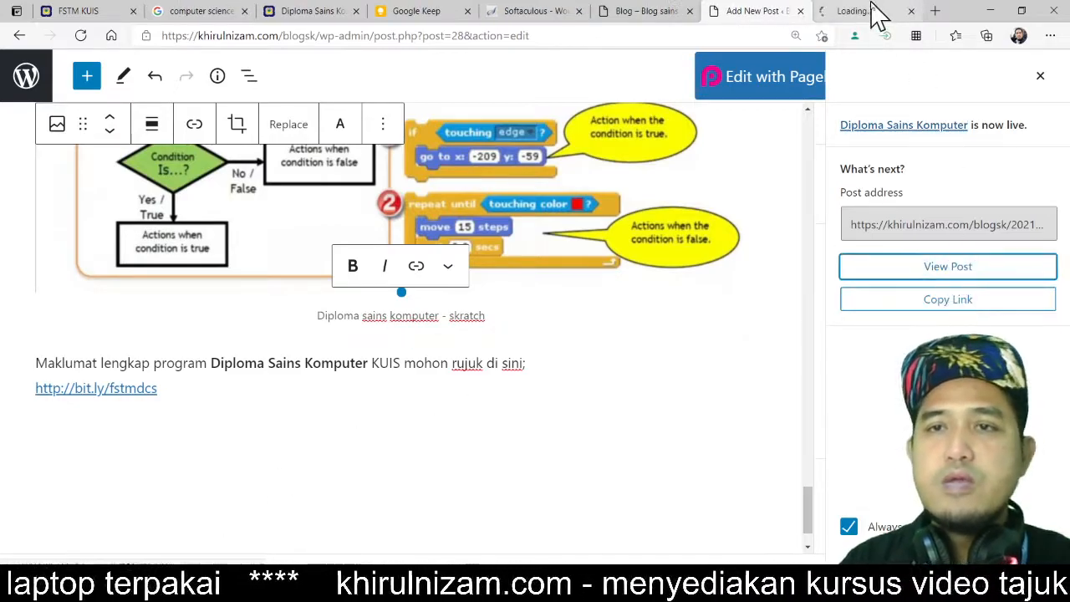
click(871, 11)
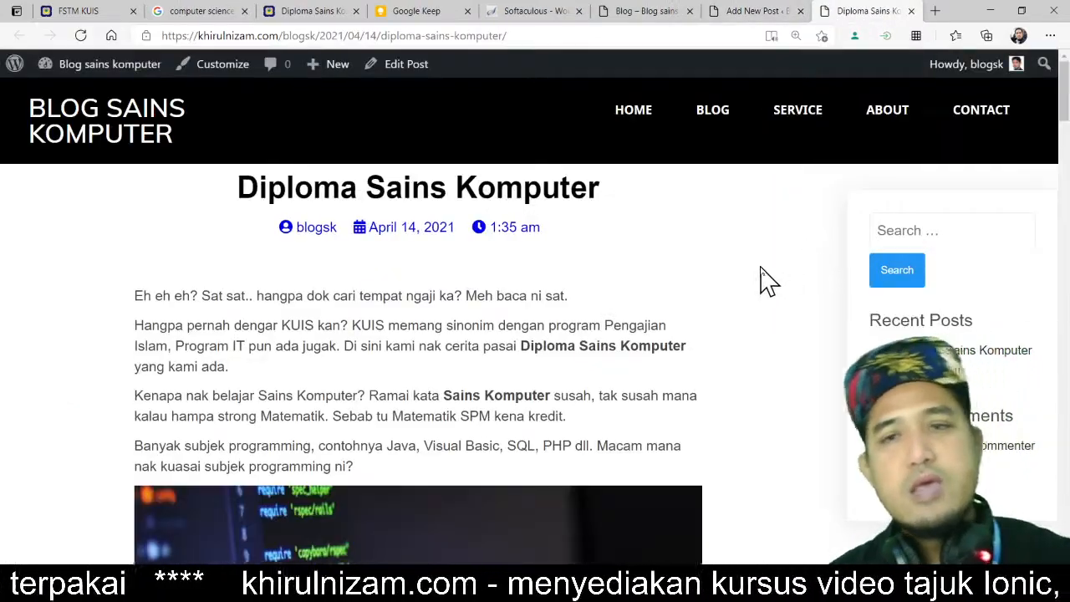
Step: Scroll through the published post to review its content, images, lists and comment section
scroll(767, 283, down, 6)
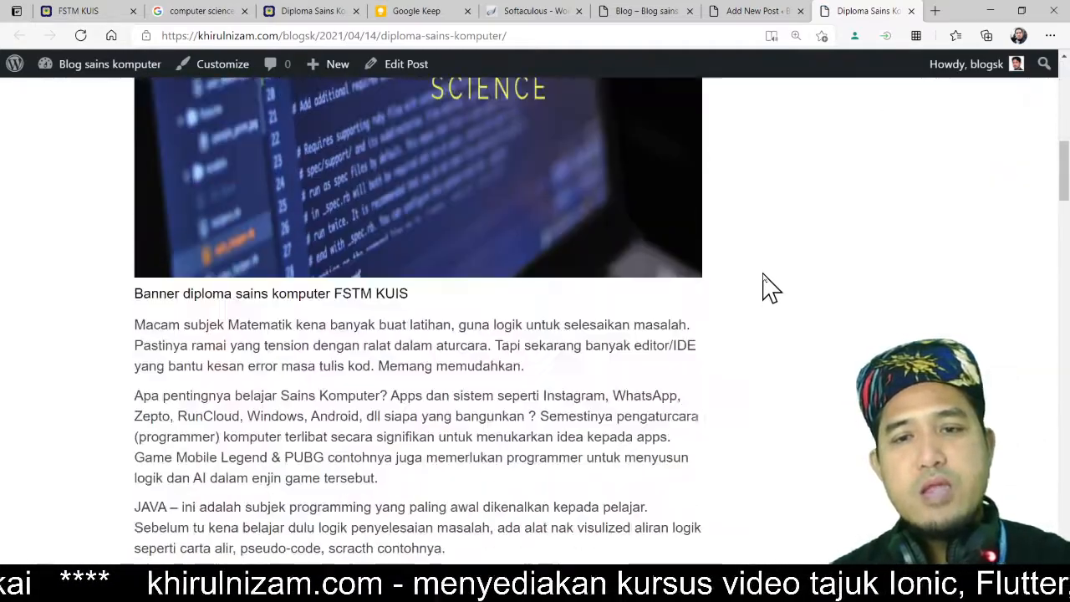
scroll(767, 282, down, 2)
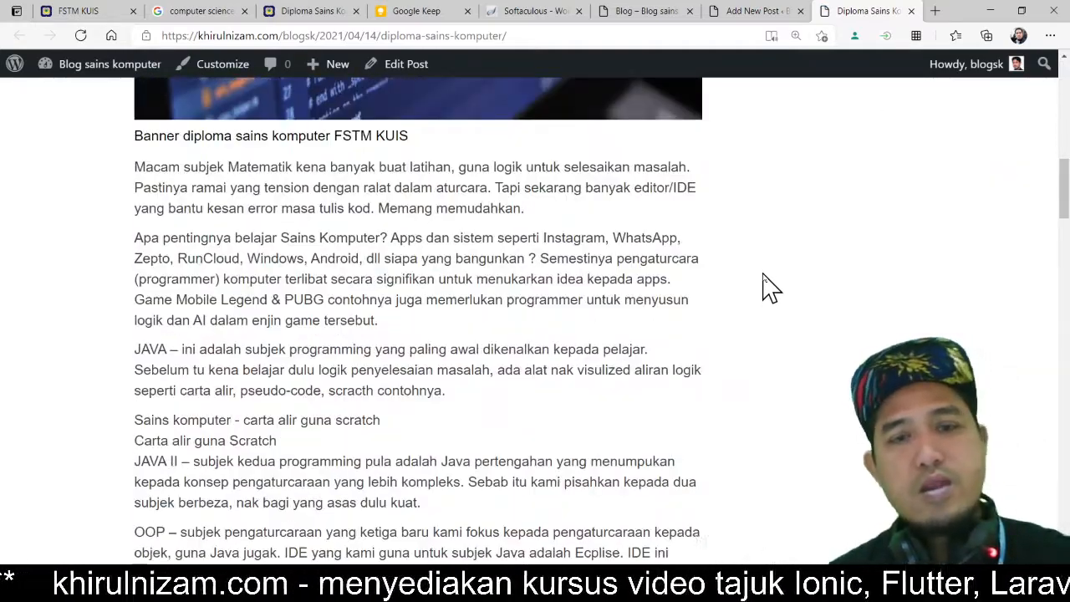
scroll(767, 283, down, 12)
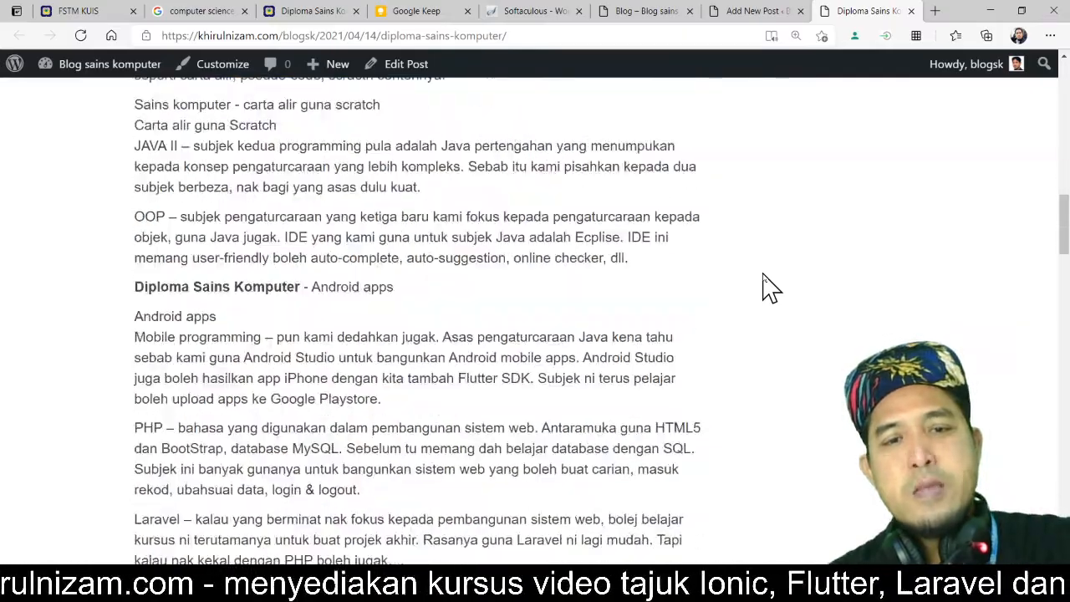
scroll(767, 283, down, 5)
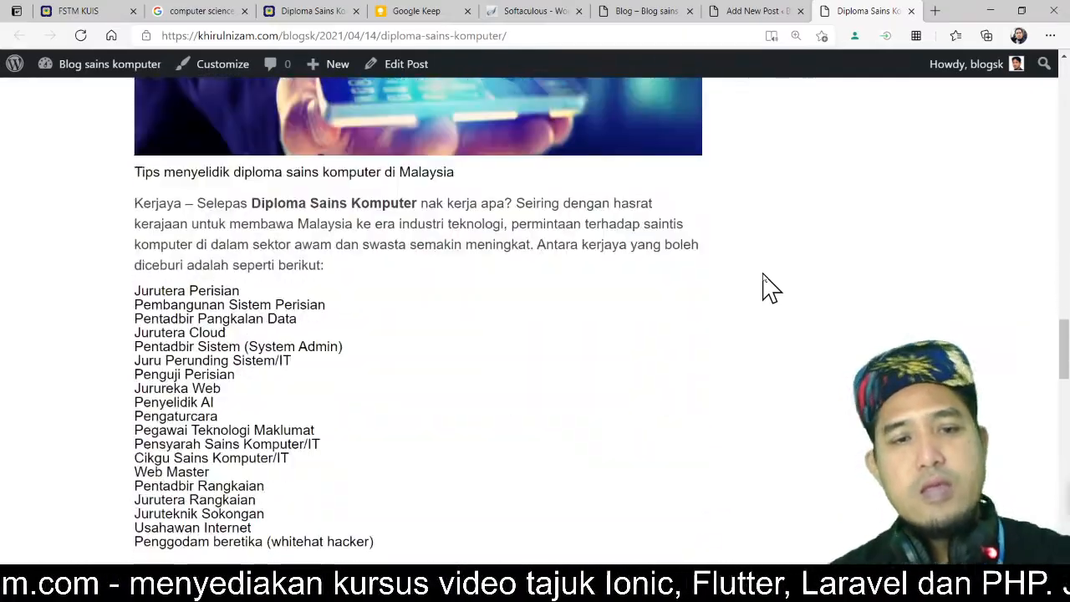
scroll(767, 287, down, 10)
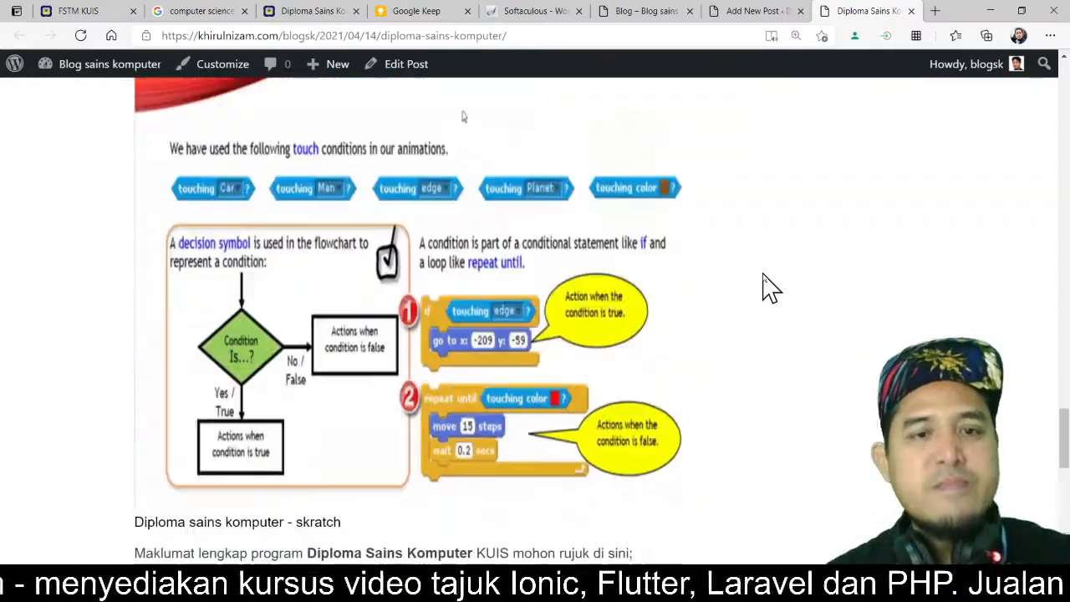
scroll(767, 287, down, 5)
scroll(764, 286, down, 4)
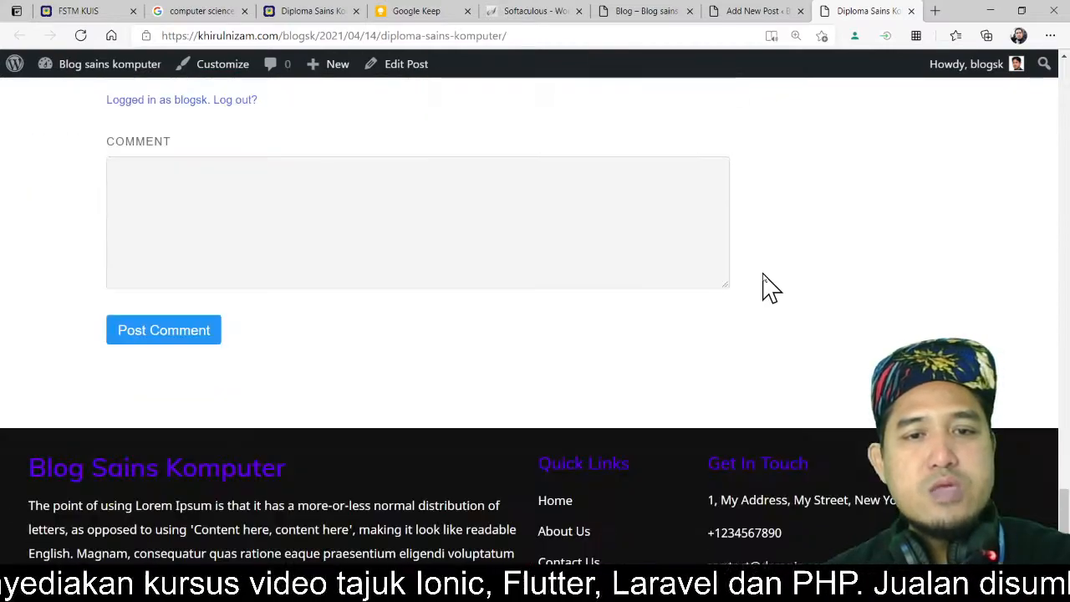
scroll(764, 287, up, 2)
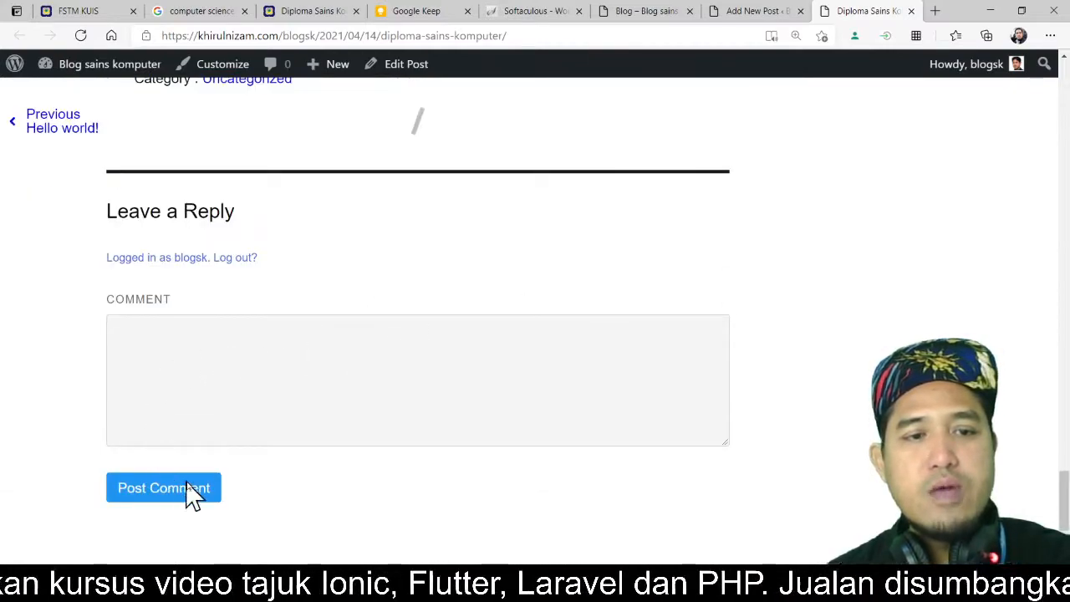
scroll(533, 353, down, 1)
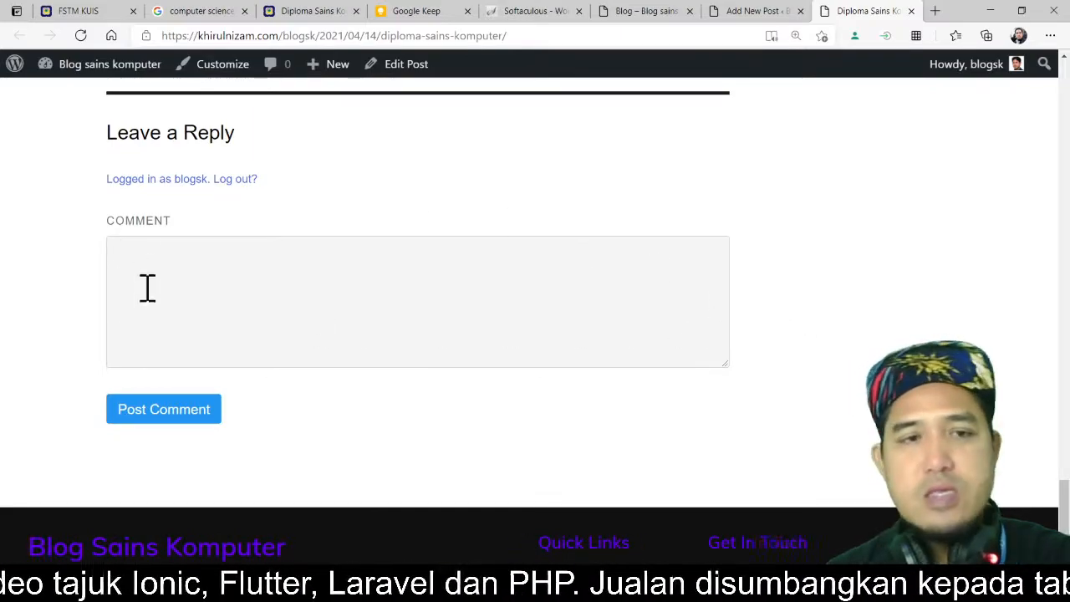
scroll(798, 266, up, 1)
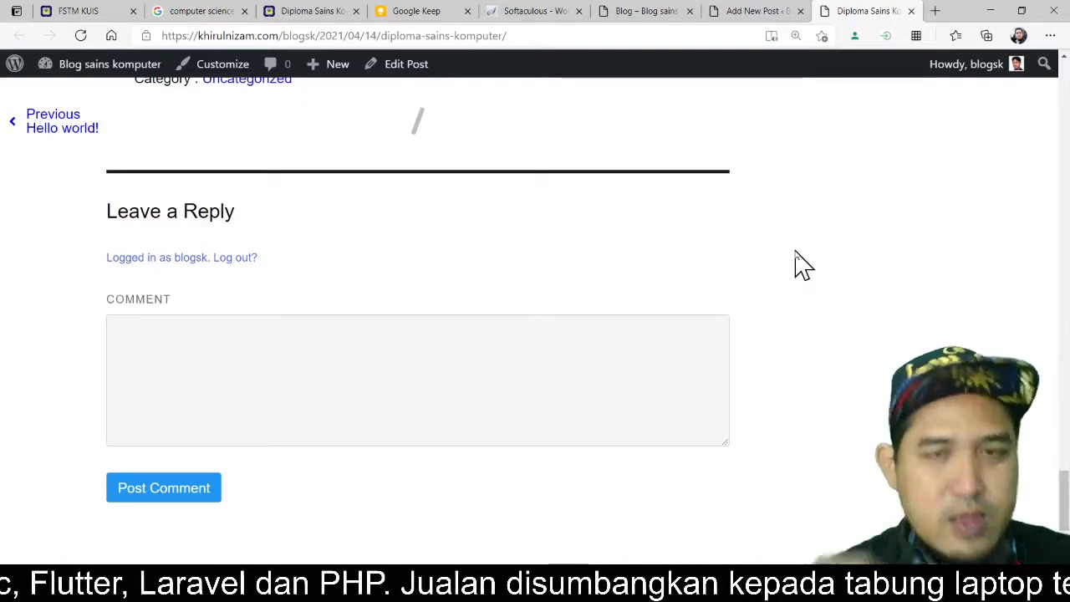
scroll(799, 266, up, 20)
scroll(802, 266, up, 10)
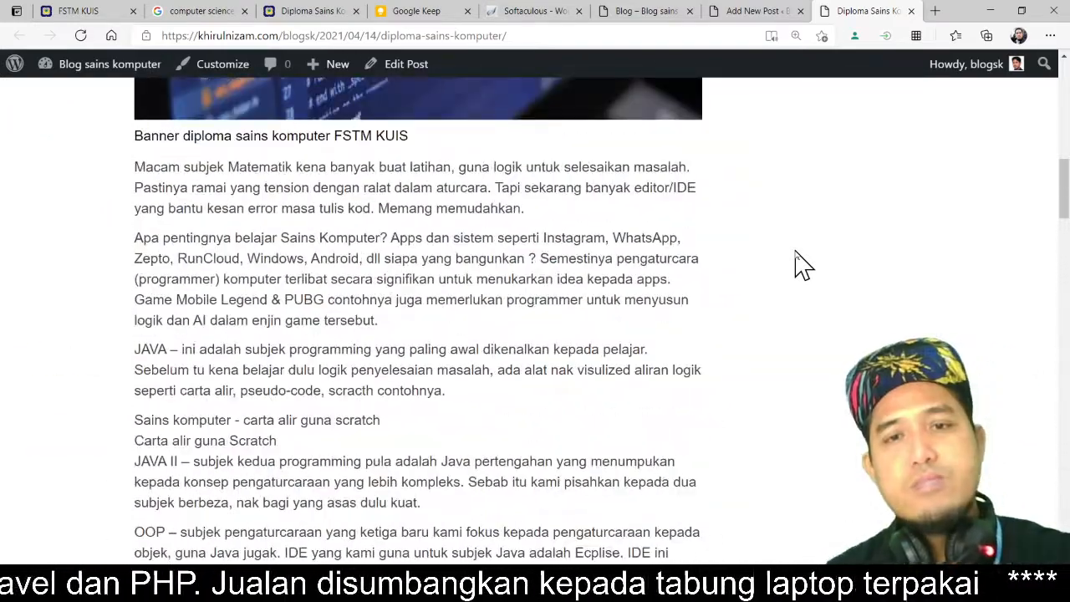
scroll(771, 280, up, 9)
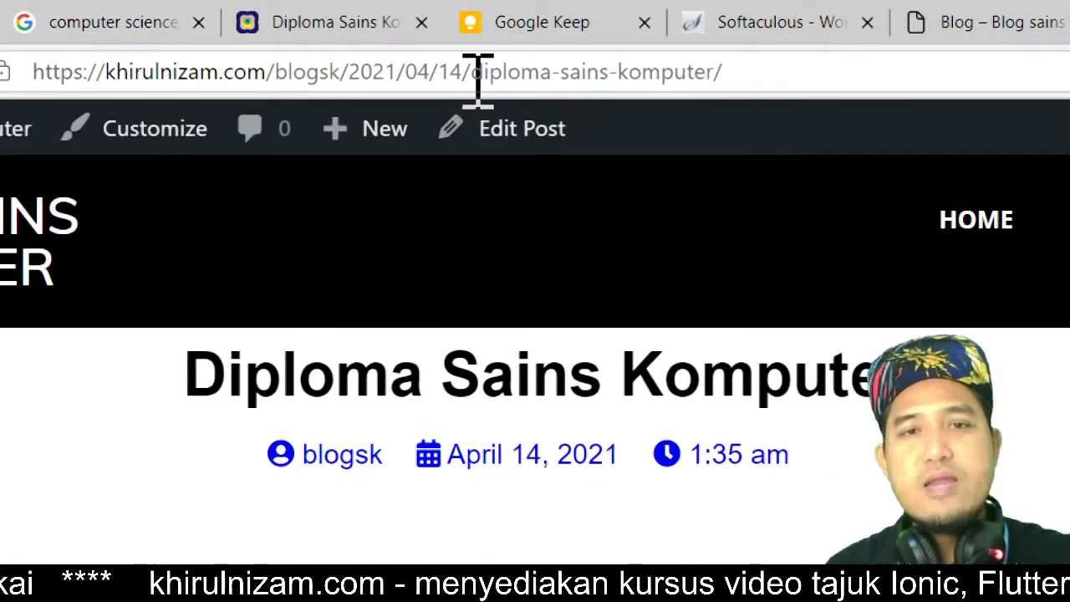
Step: Select the post's slug in the address bar to examine the permalink structure
drag(478, 79, 716, 72)
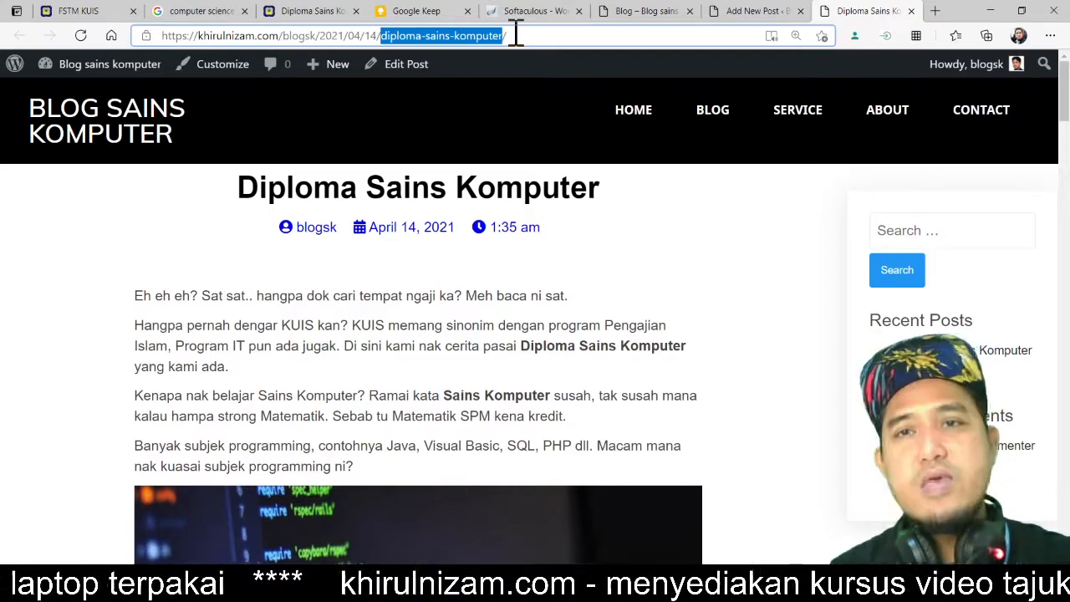
drag(518, 35, 126, 38)
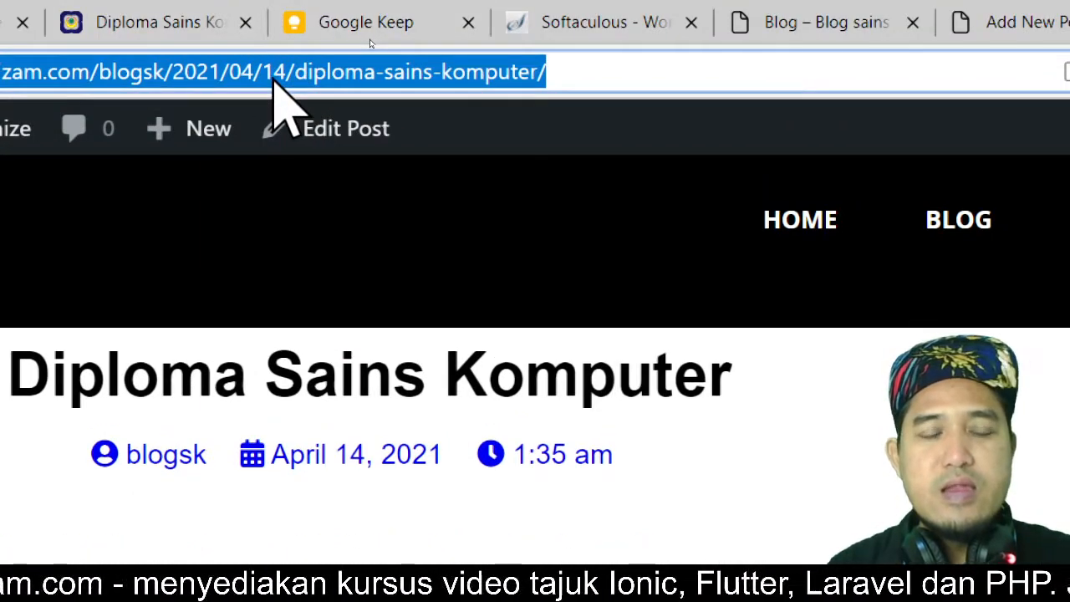
key(ctrl)
key(ctrl)
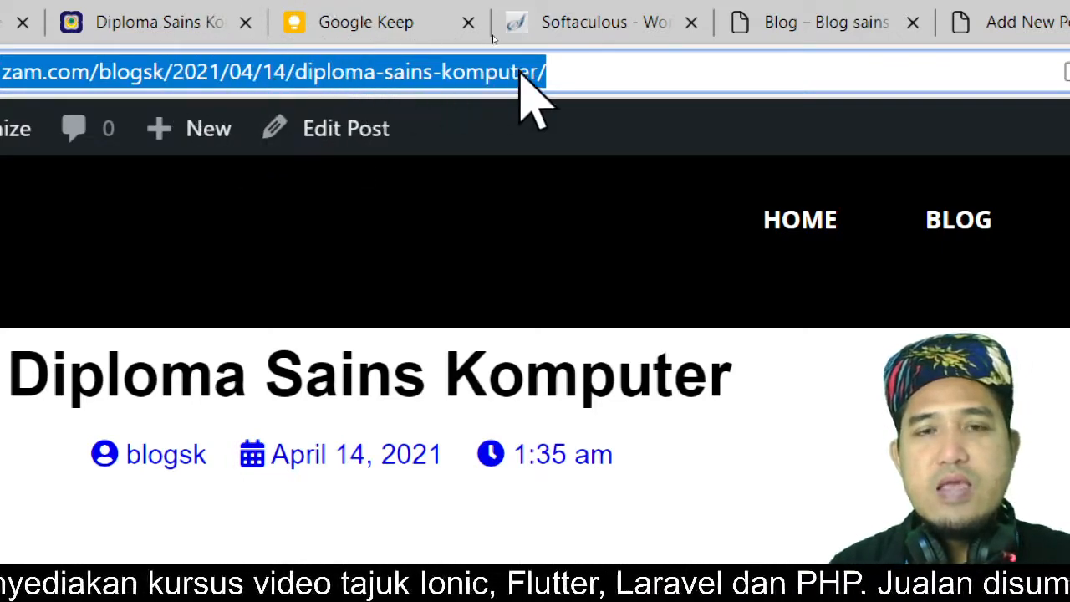
key(ctrl)
key(ctrl)
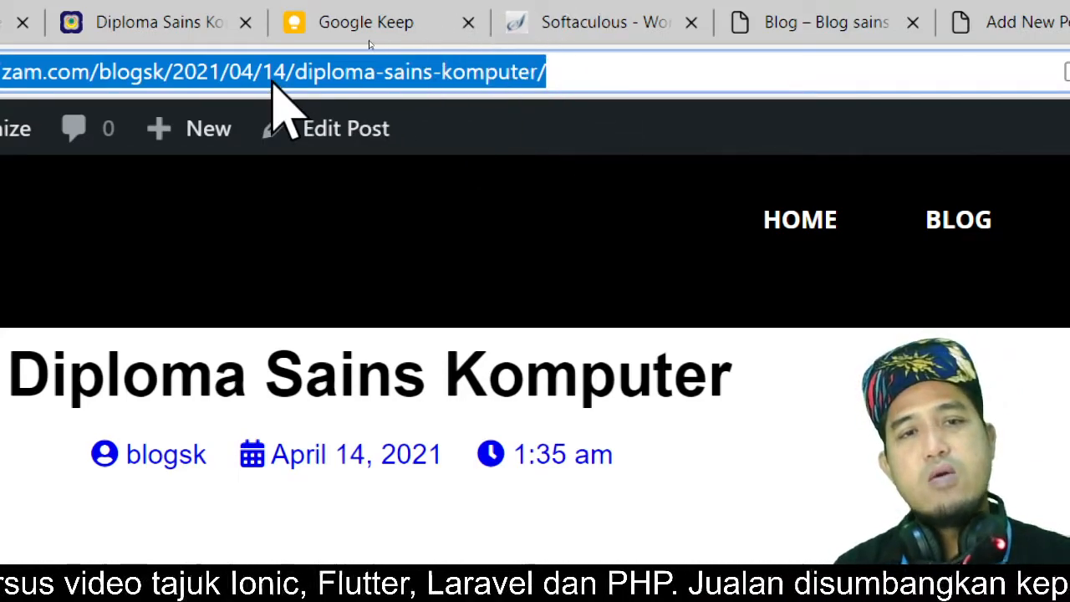
click(298, 77)
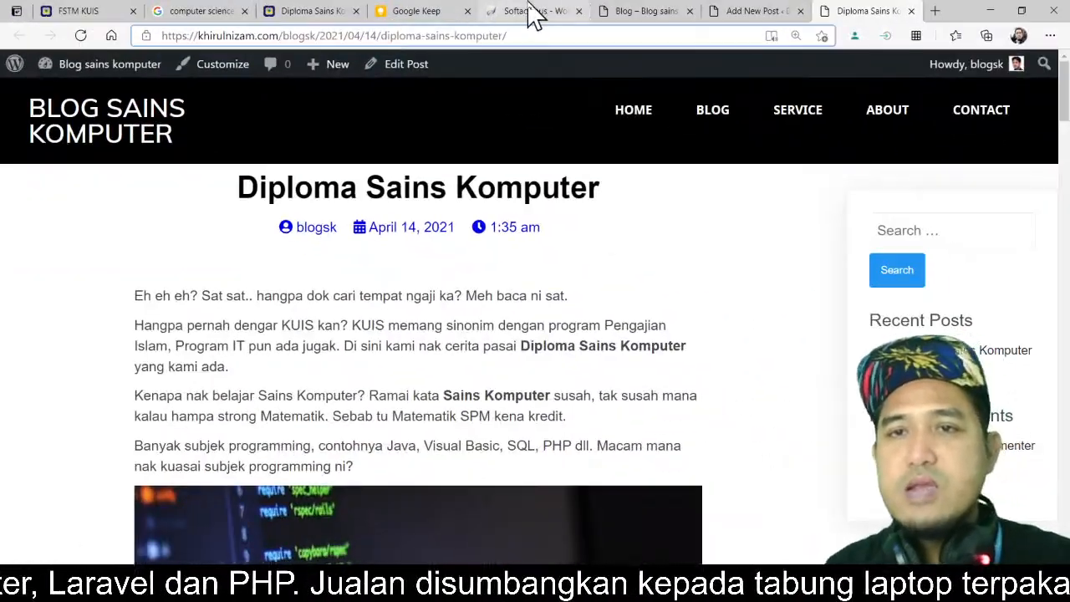
Step: Return to the post editor tab and exit the editor to the All Posts list
click(754, 12)
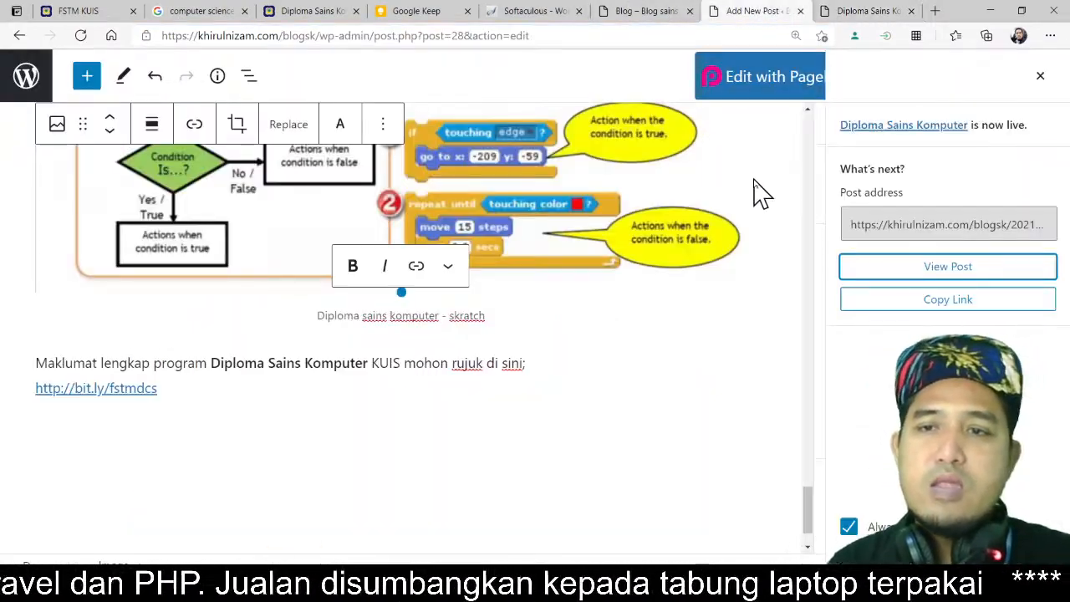
scroll(761, 192, up, 12)
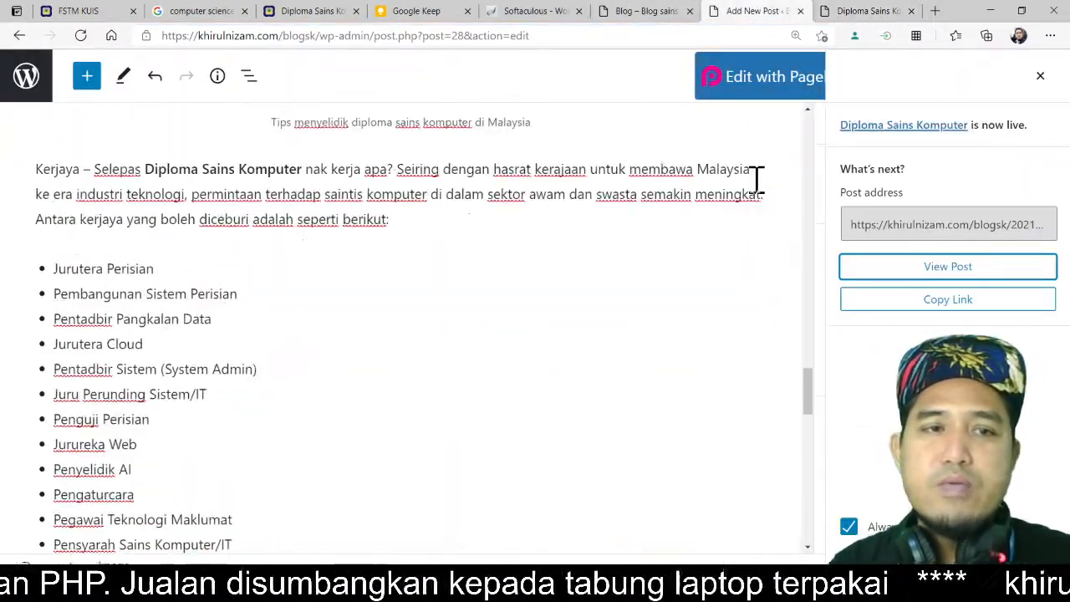
scroll(756, 180, up, 10)
scroll(802, 206, up, 2)
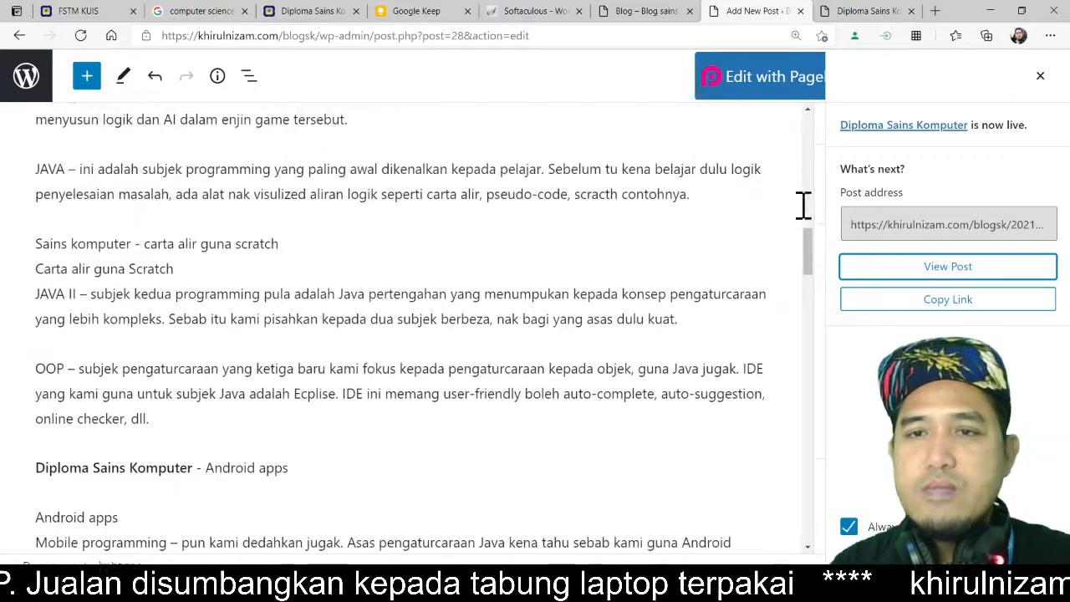
drag(810, 253, 810, 129)
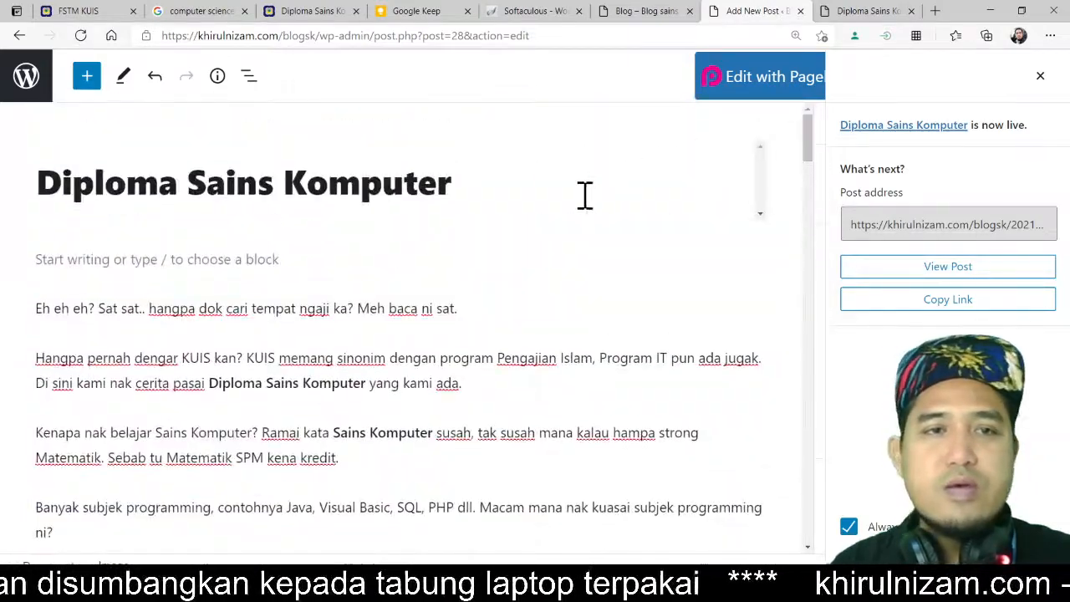
click(37, 94)
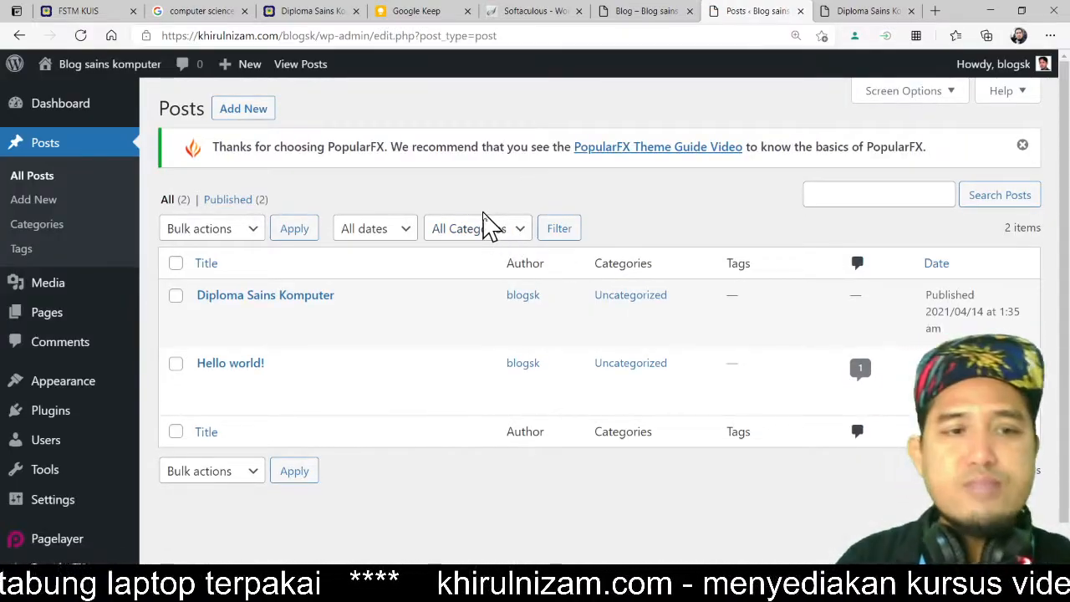
Step: Open General Settings and review the site title, addresses, timezone, date and time formats
scroll(59, 318, down, 1)
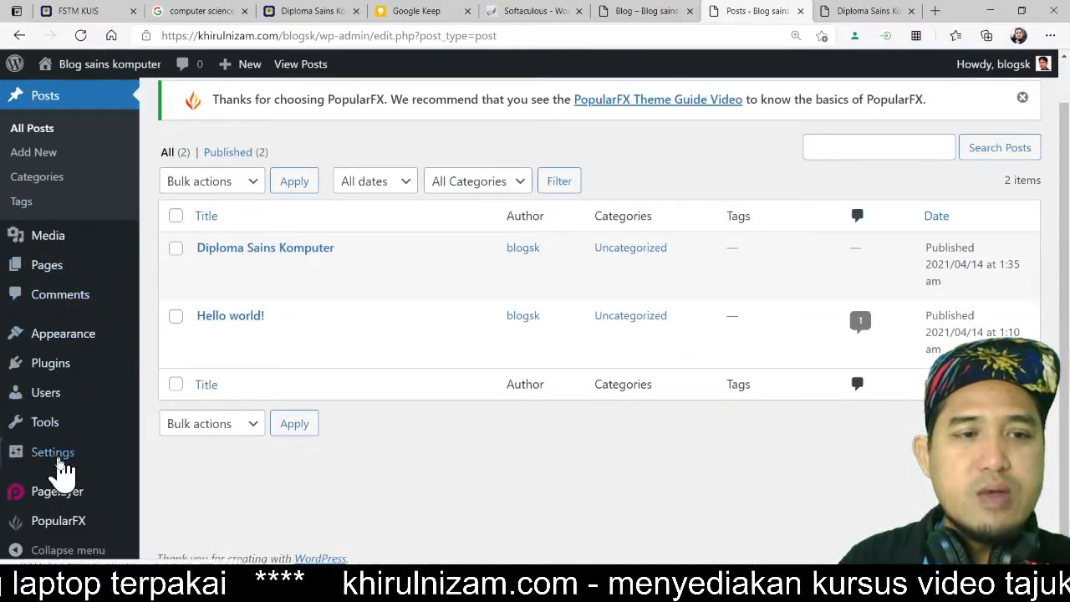
mouse_move(60, 461)
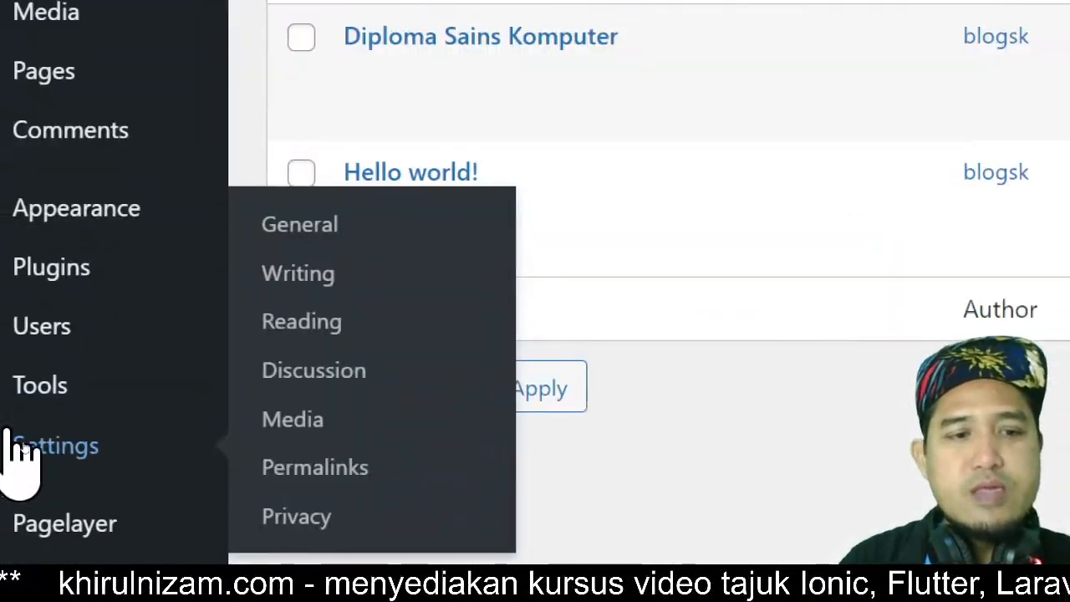
mouse_move(96, 443)
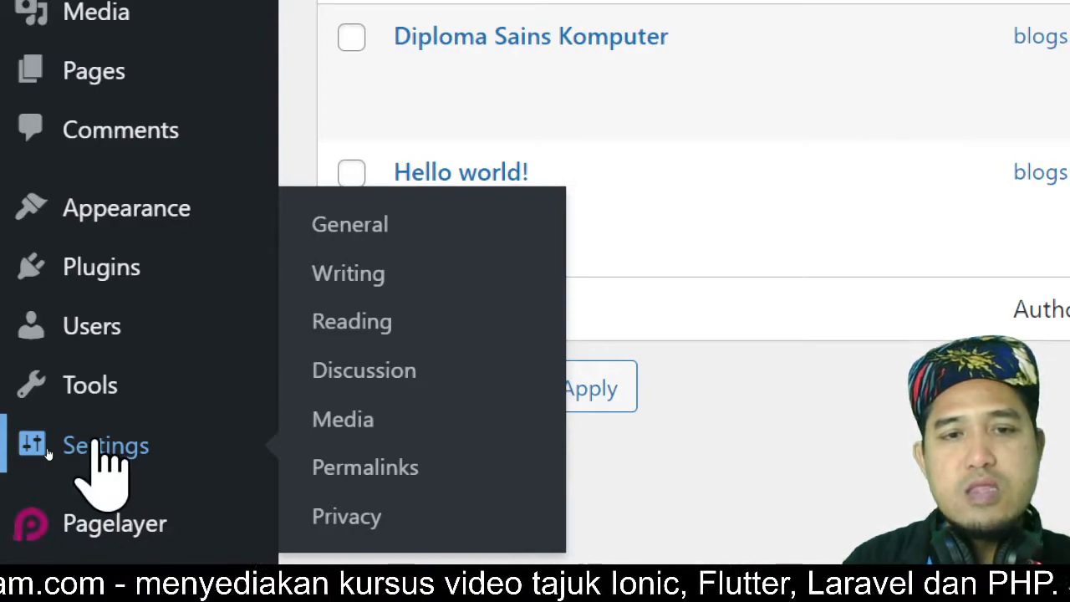
click(102, 446)
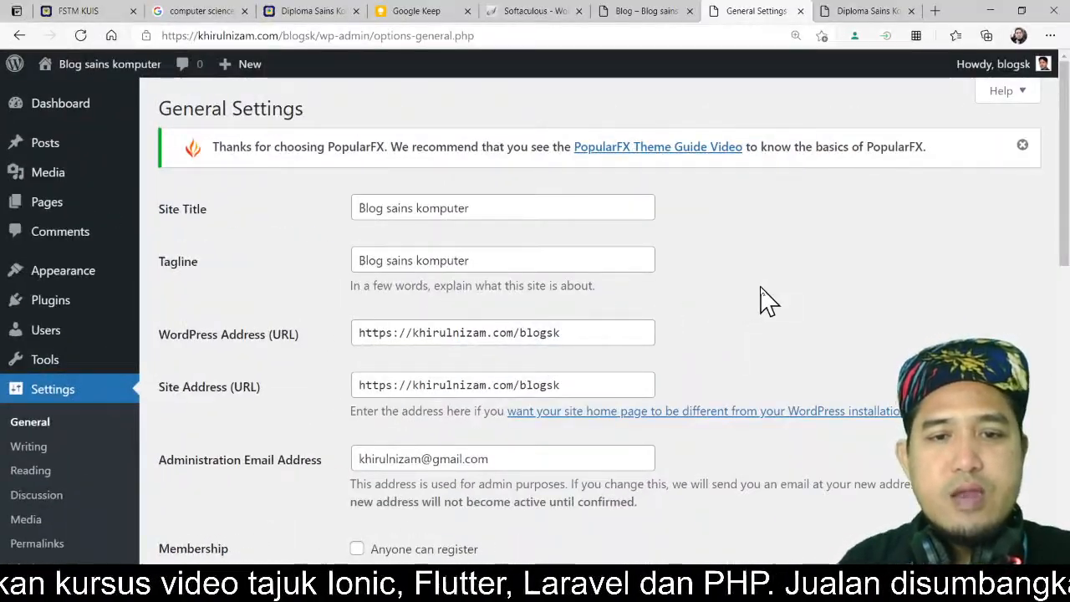
scroll(761, 299, down, 5)
scroll(761, 299, down, 1)
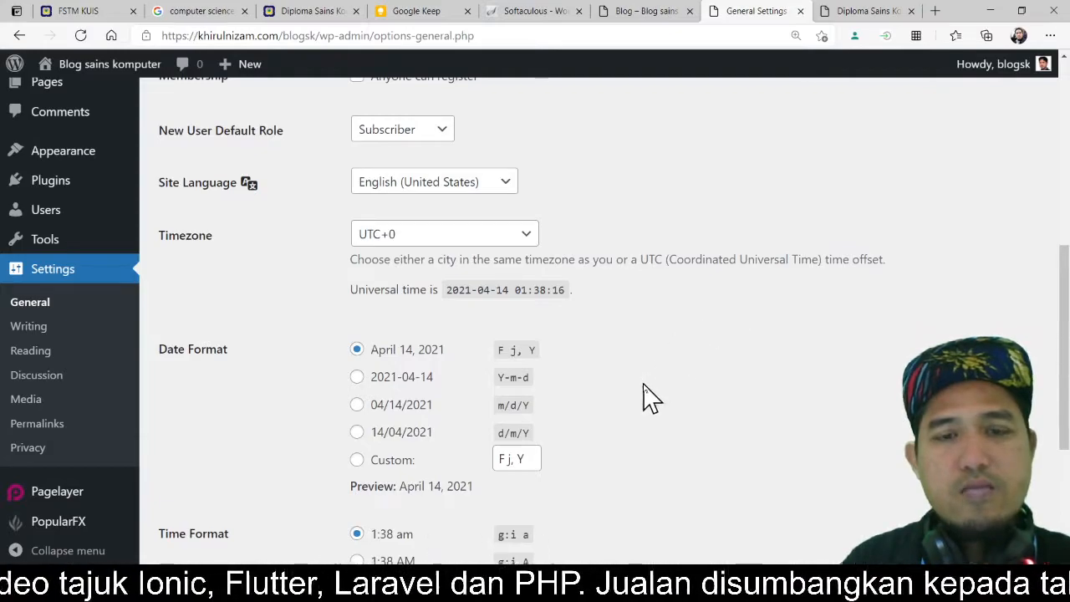
scroll(393, 425, down, 4)
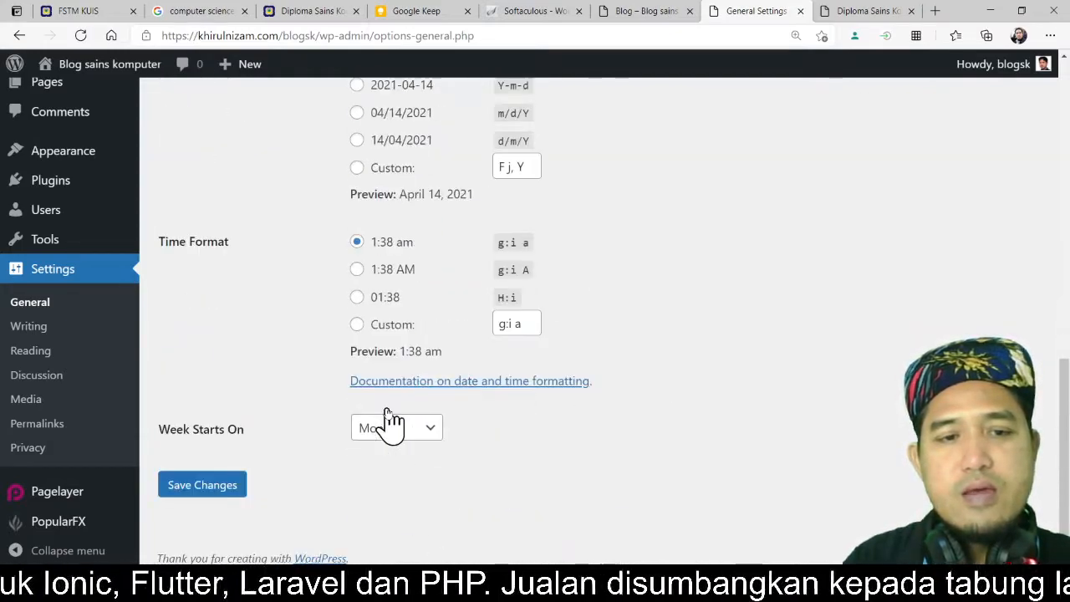
scroll(389, 425, up, 3)
scroll(390, 425, down, 3)
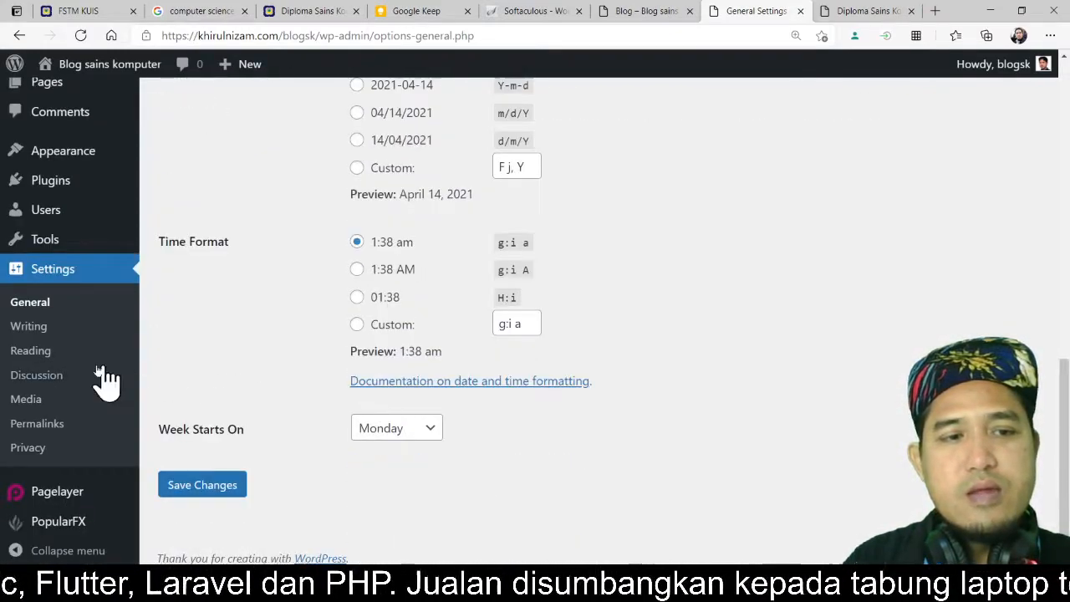
Step: Open Reading Settings and set the homepage to display your latest posts
click(32, 352)
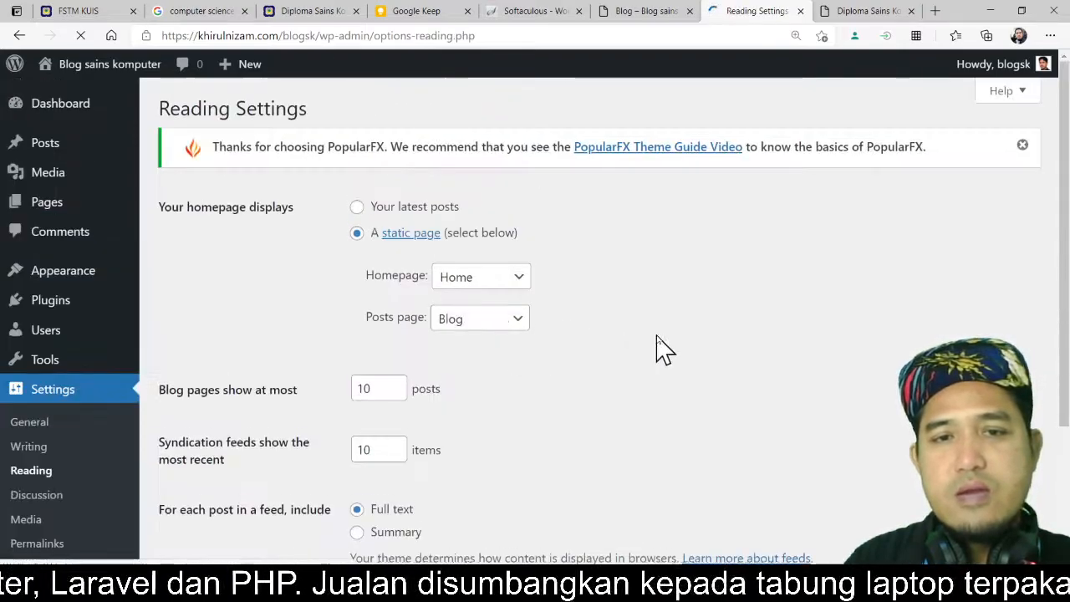
scroll(669, 351, down, 3)
scroll(668, 351, up, 2)
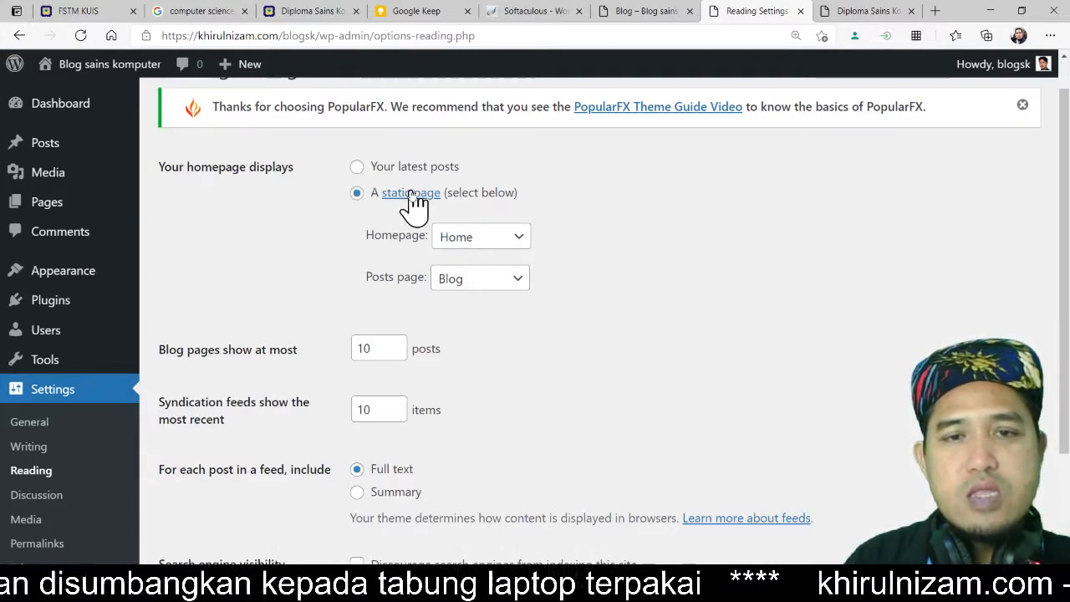
click(357, 168)
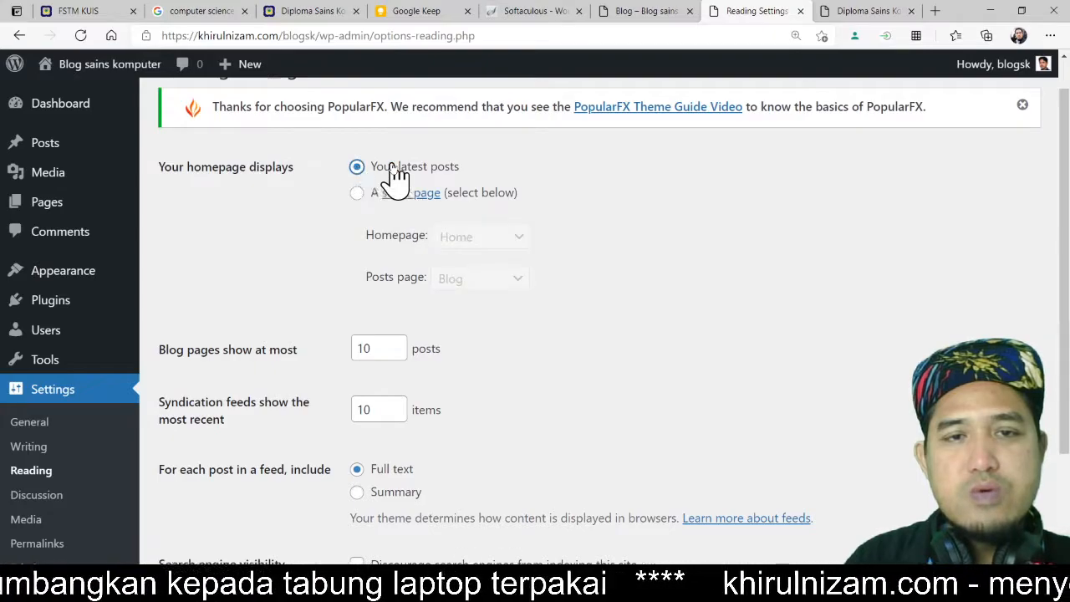
Step: Browse the Writing settings, then open Permalink settings to examine the common permalink structures
click(52, 446)
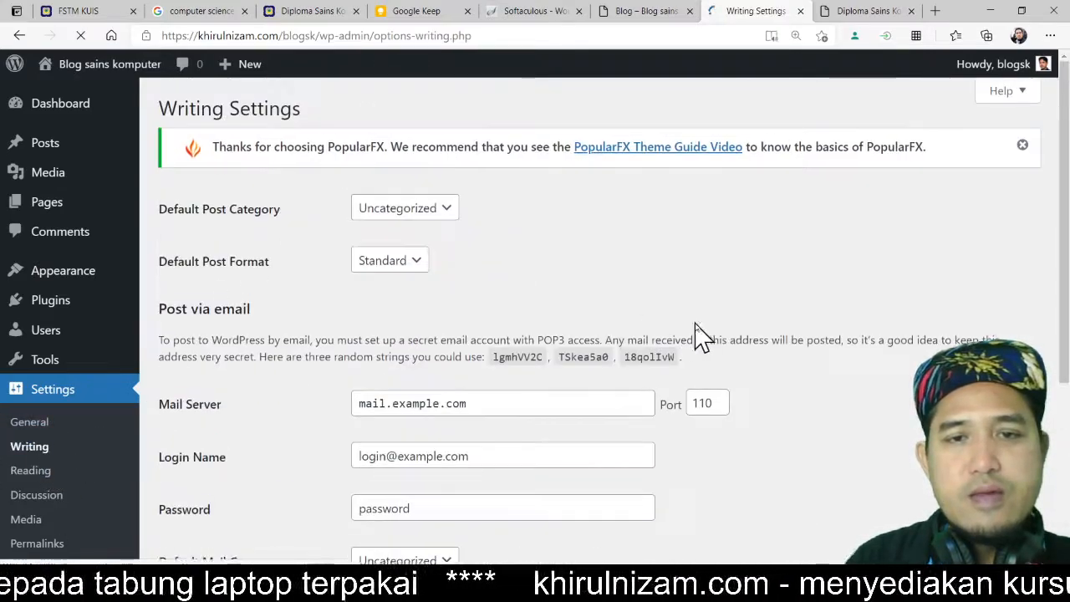
scroll(791, 336, down, 4)
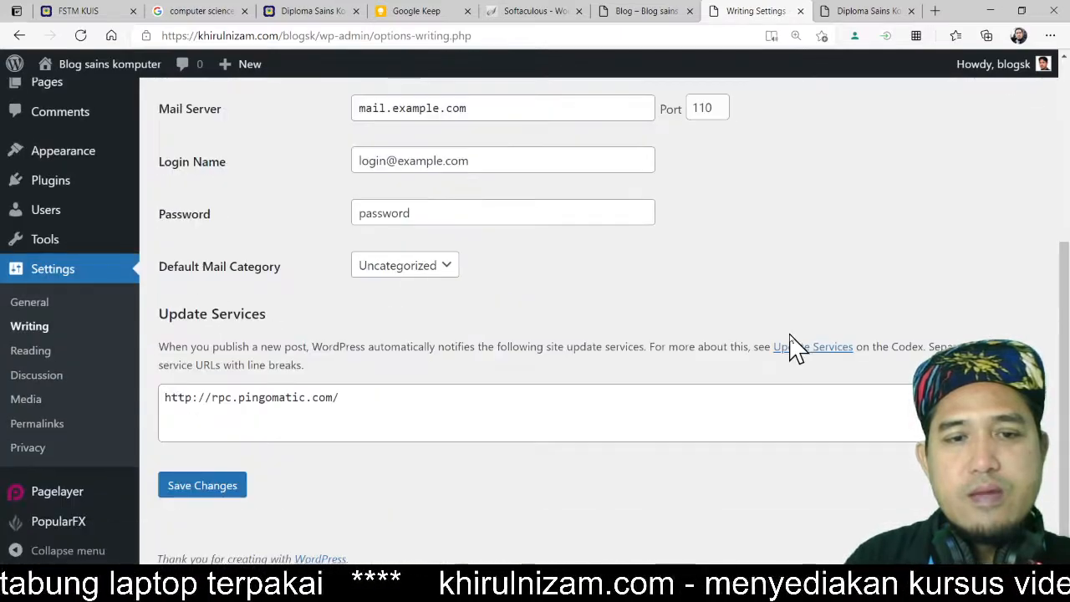
click(48, 426)
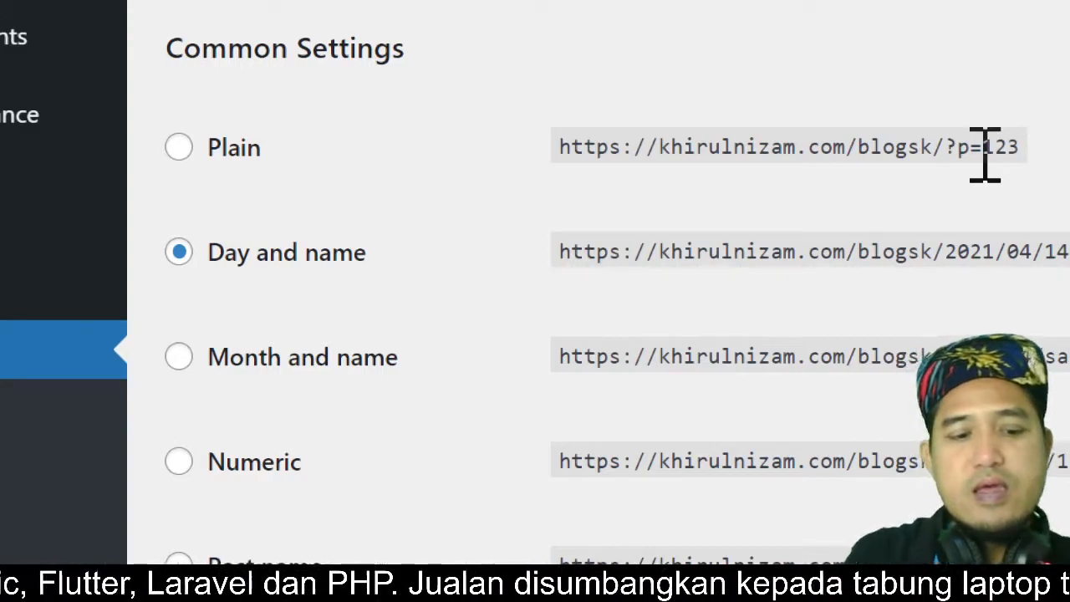
key(ctrl)
key(ctrl)
key(ctrl)
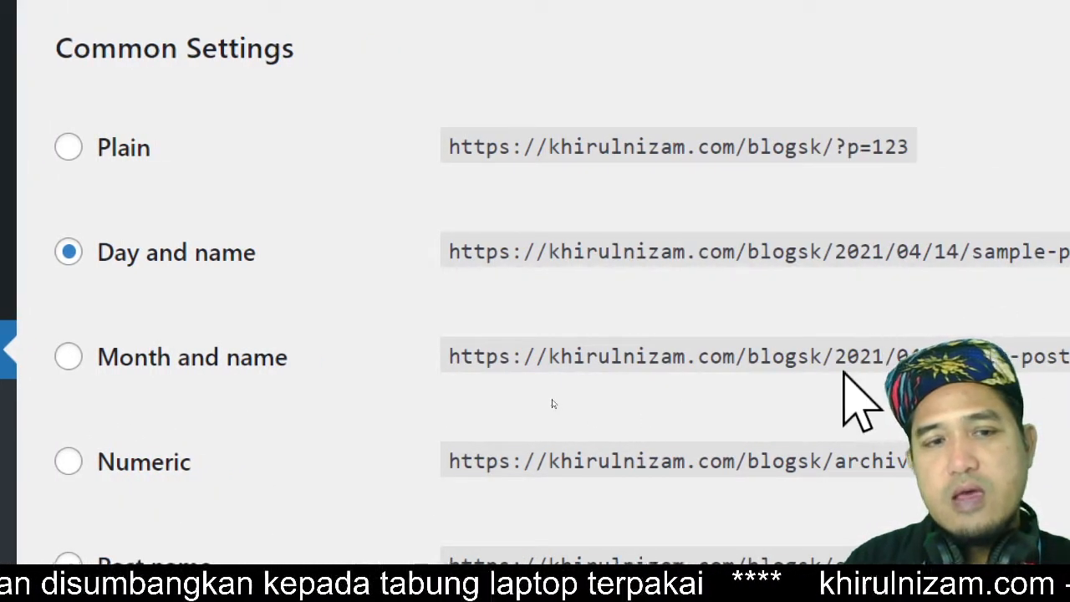
Step: Examine the Day and name permalink example URL and the custom structure tags, then minimize the browser window
double_click(1003, 253)
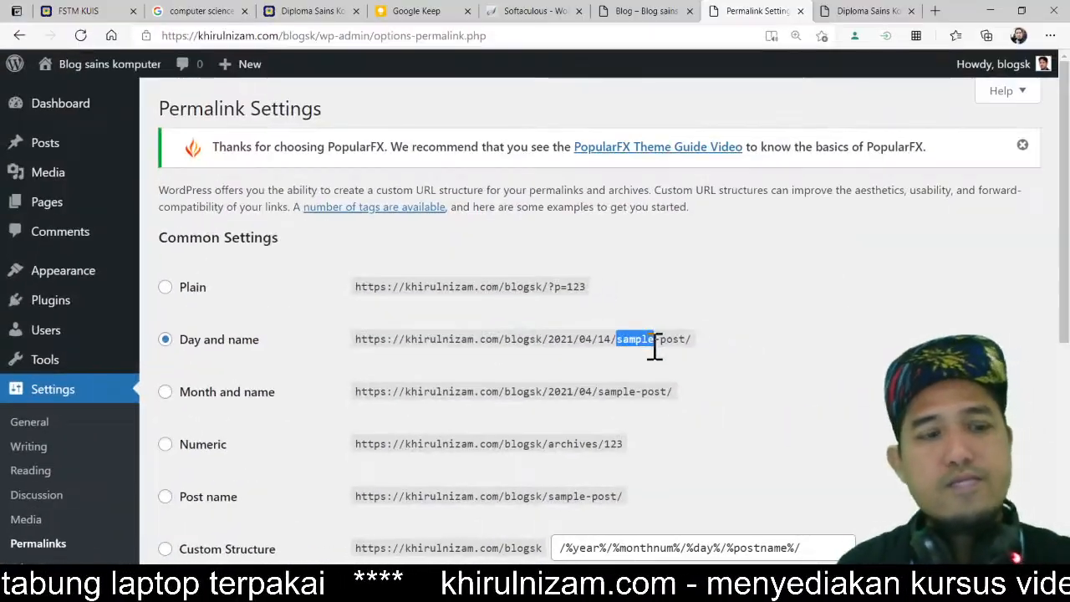
click(702, 351)
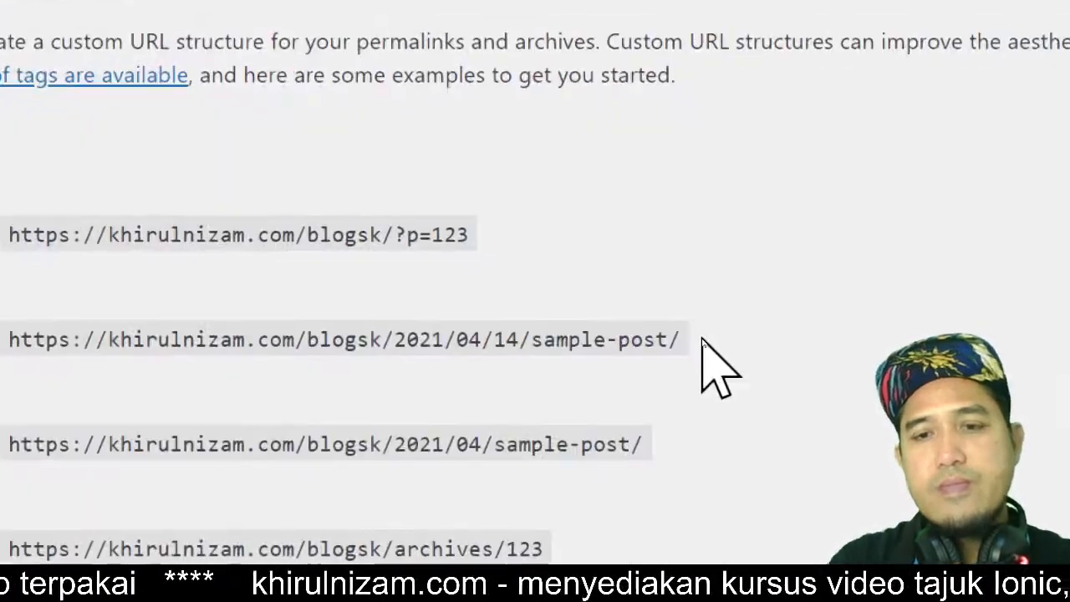
click(646, 339)
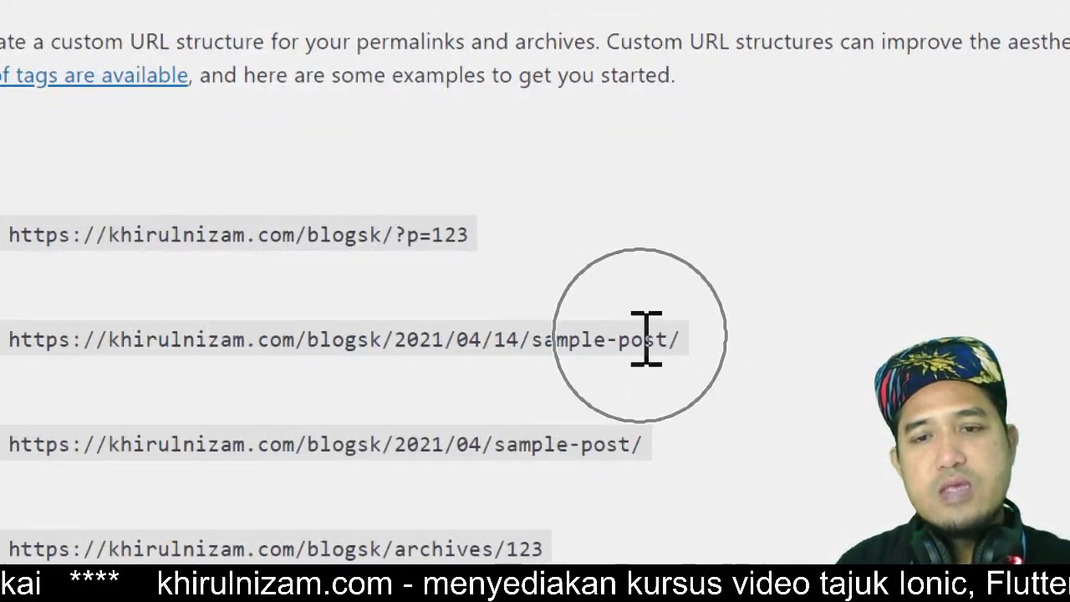
click(592, 338)
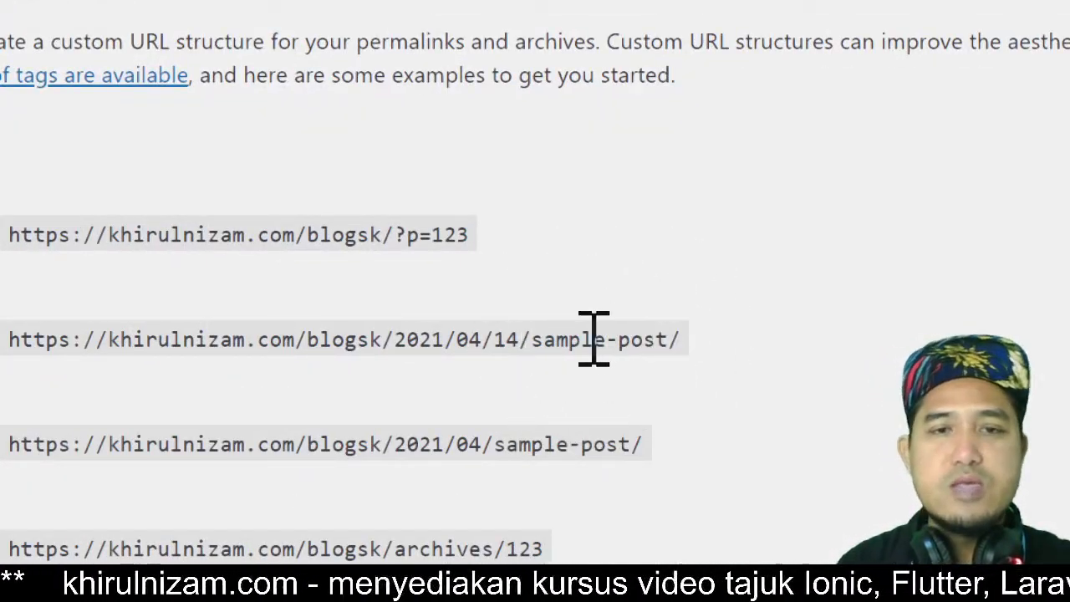
key(ctrl)
key(ctrl)
key(ctrl)
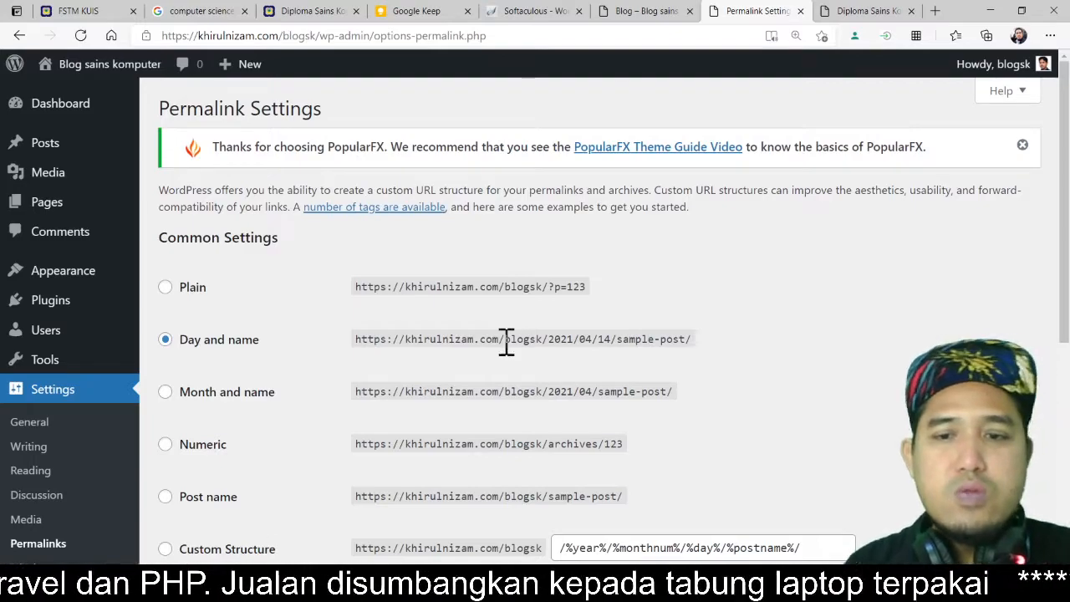
scroll(850, 387, down, 2)
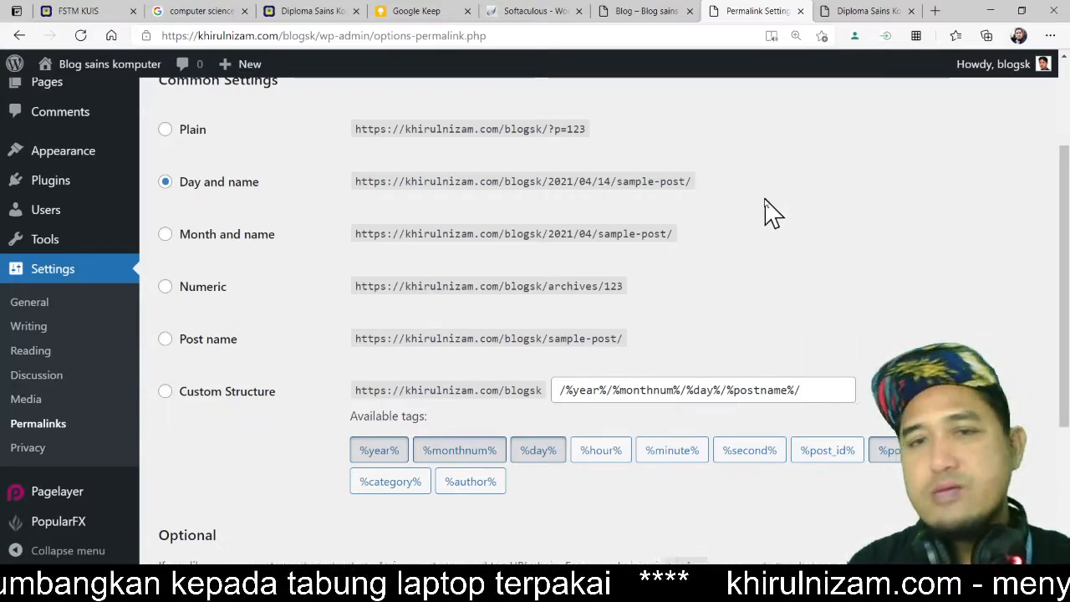
click(991, 13)
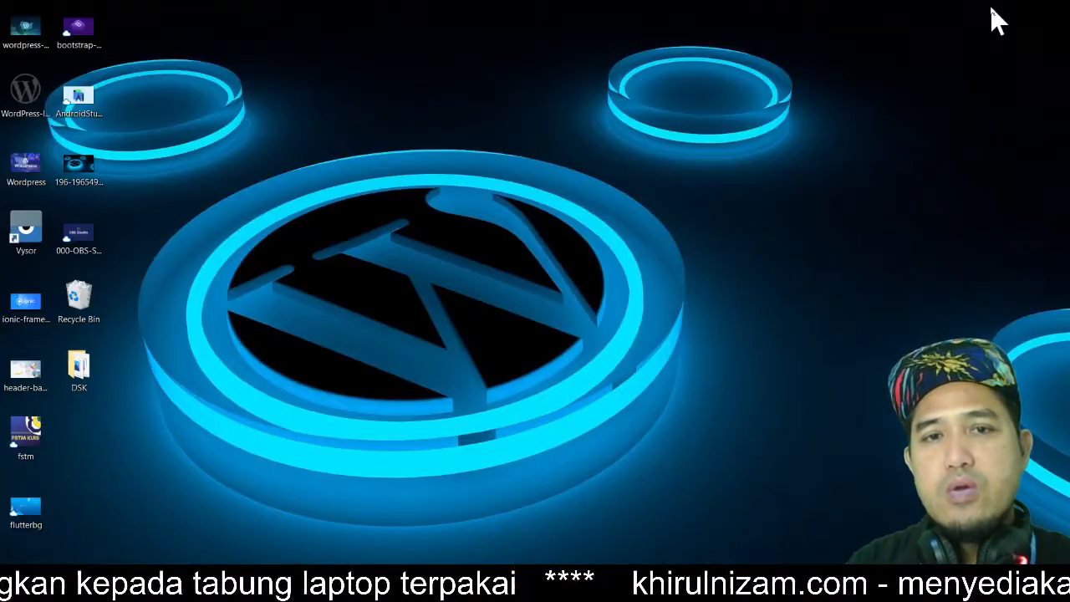